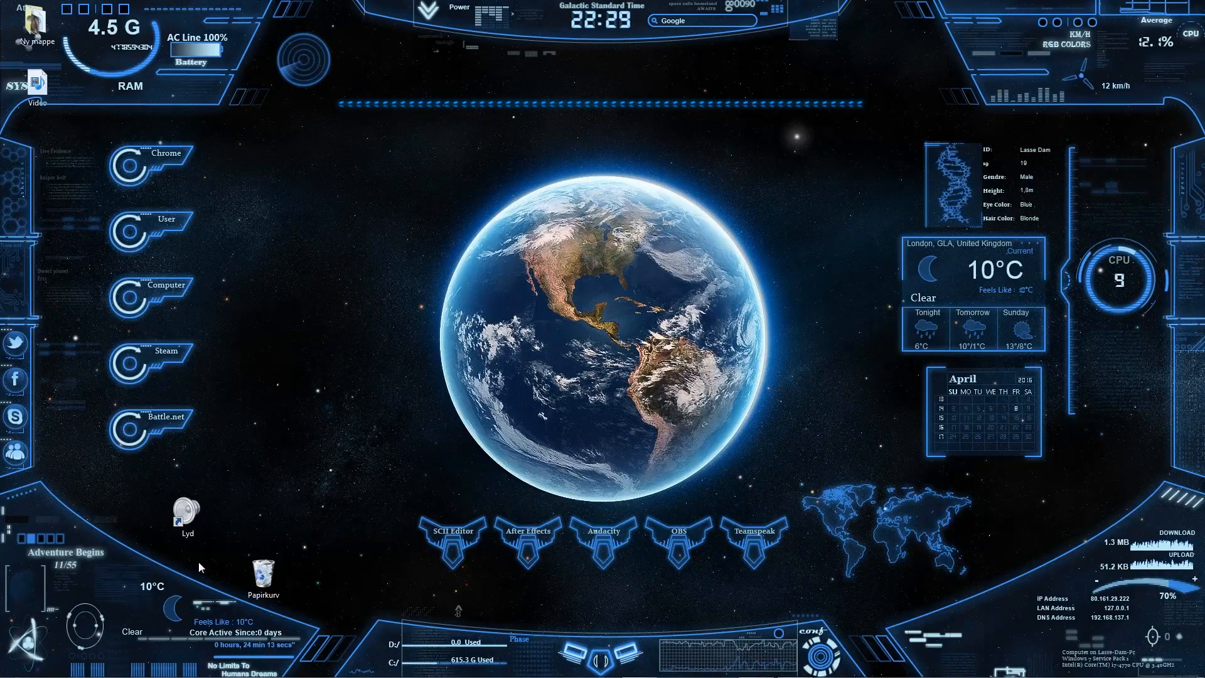
Locate the StarCraft II Map Editor in the computer's list of installed programs
mouse_move(82, 676)
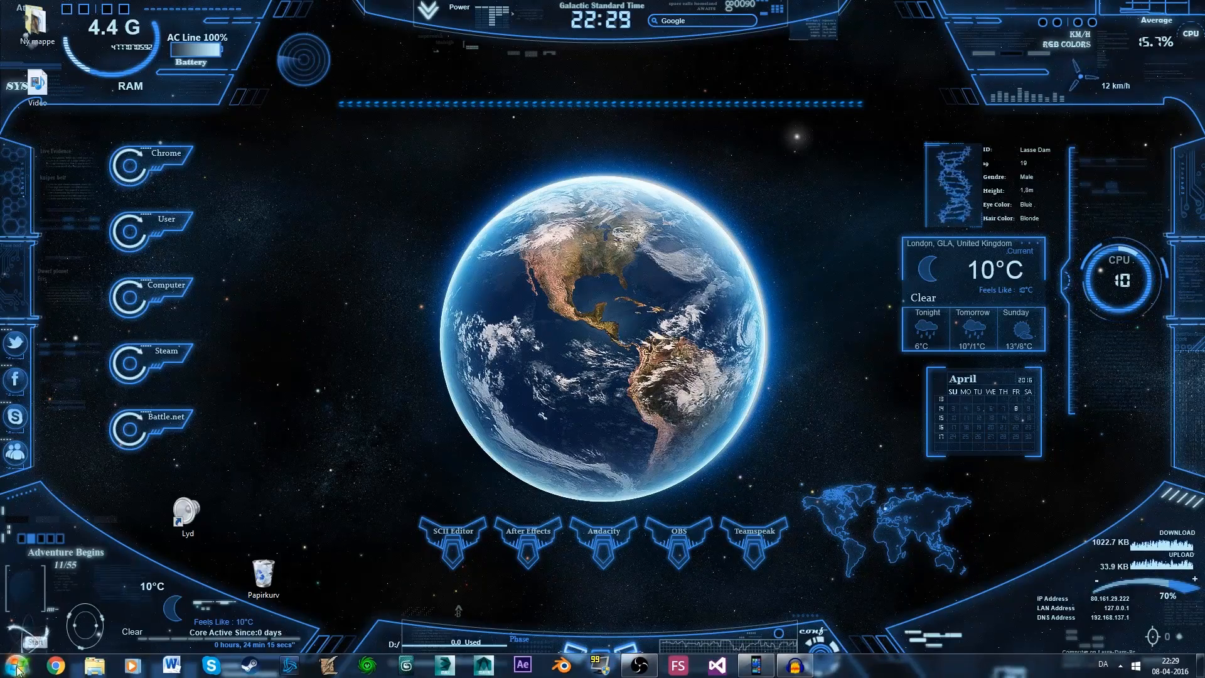
click(17, 668)
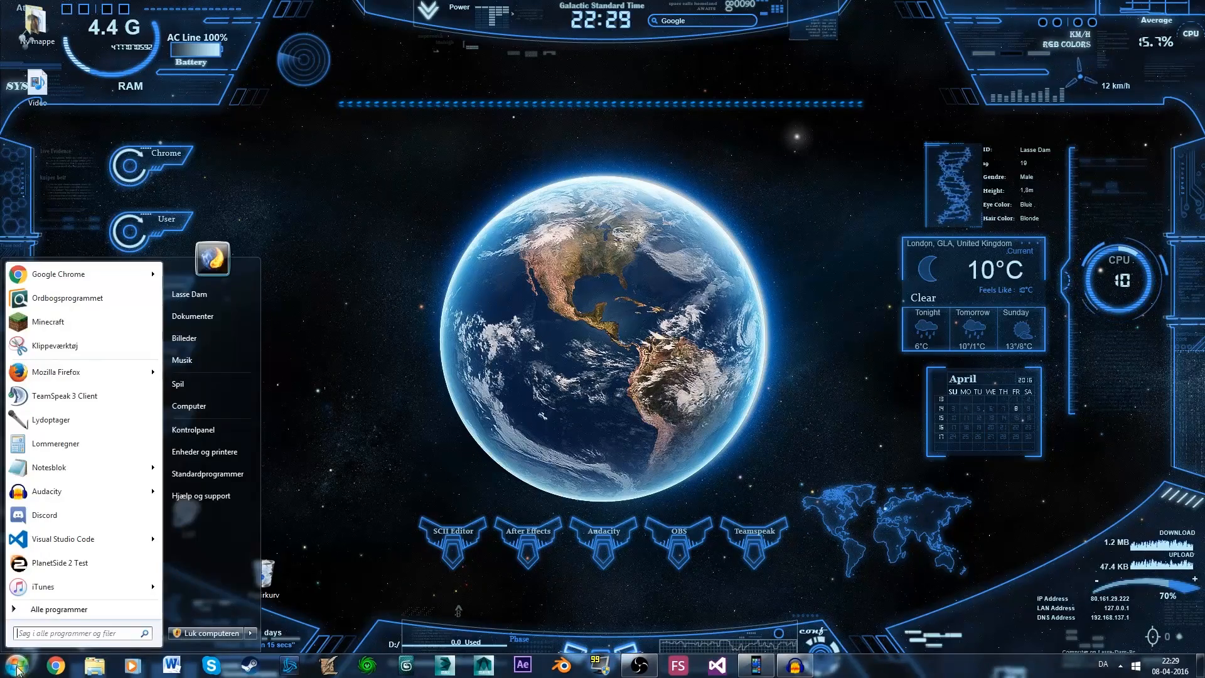
click(71, 610)
scroll(158, 406, down, 5)
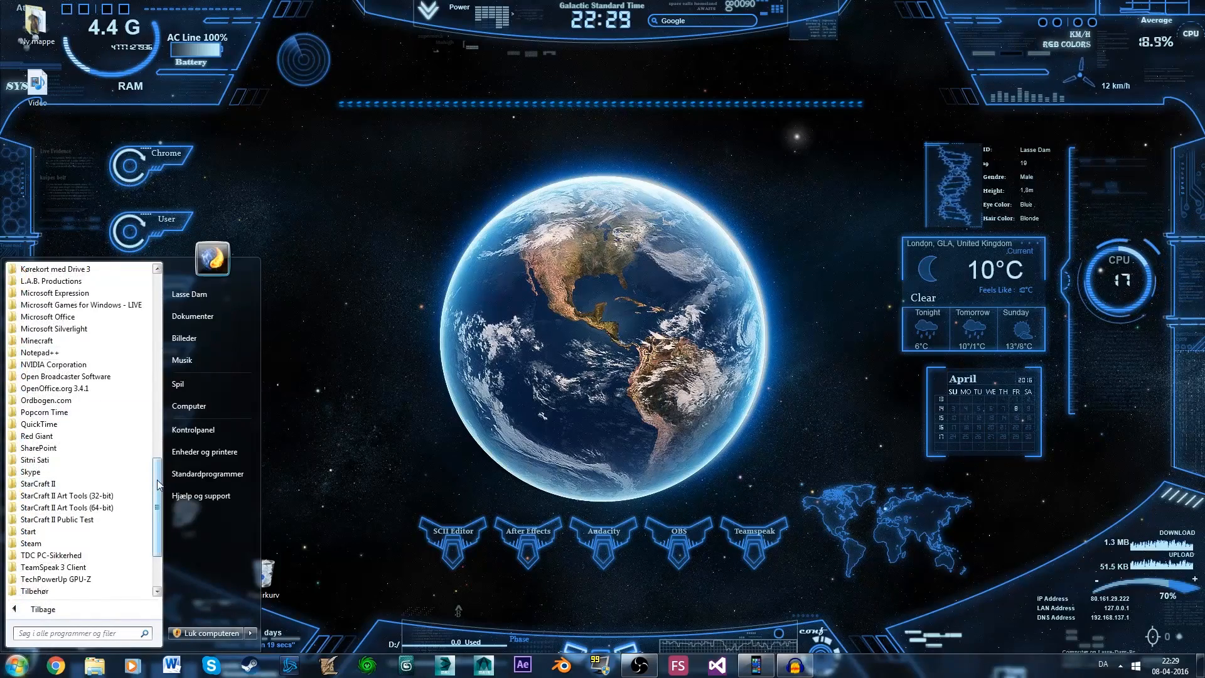
mouse_move(157, 469)
mouse_down()
mouse_move(157, 455)
mouse_move(157, 477)
mouse_up()
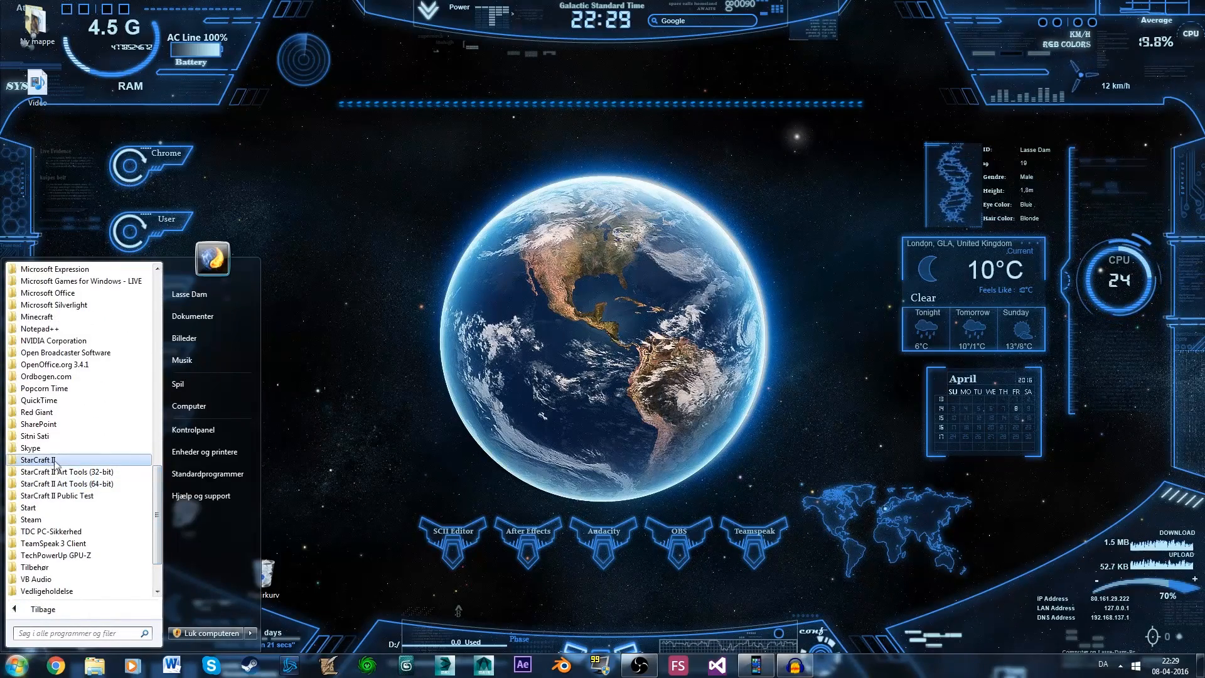
click(83, 464)
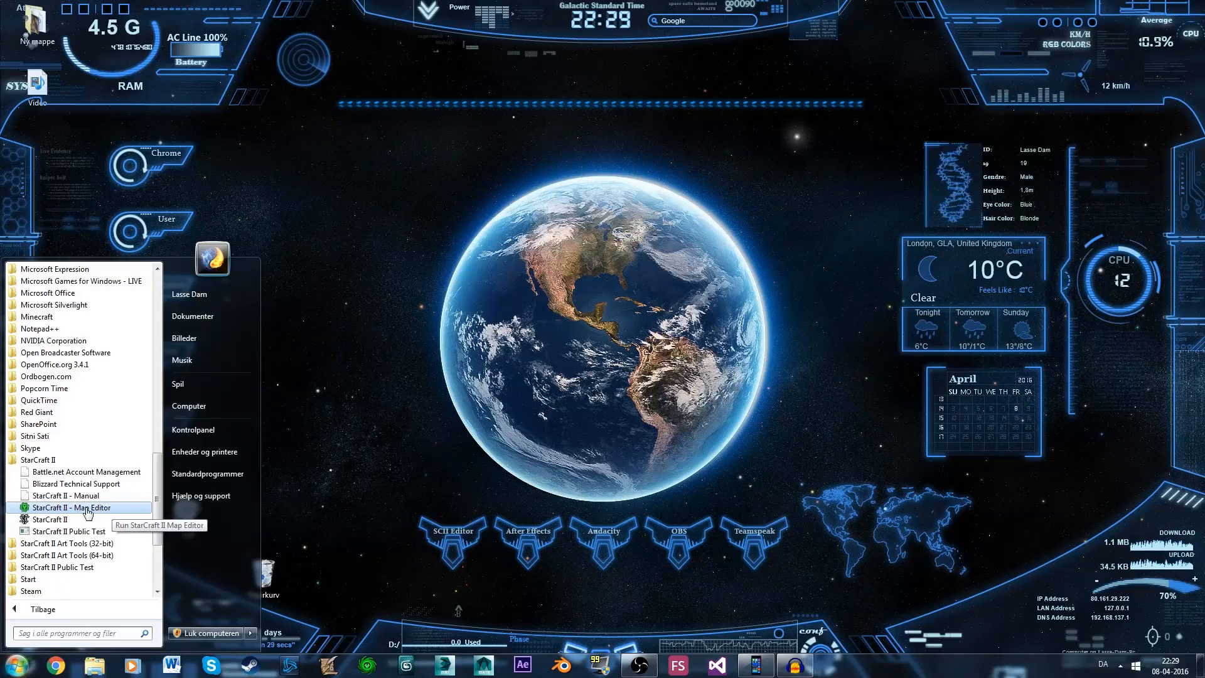
click(349, 440)
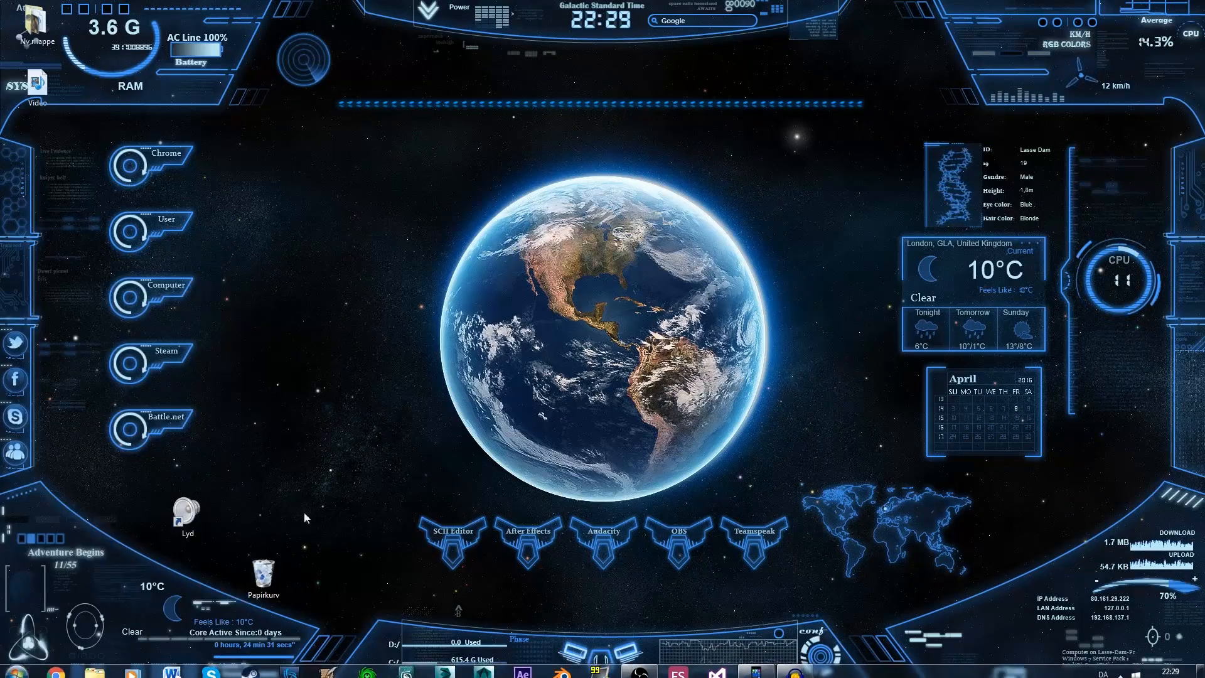
Switch to the Battle.net app and launch the StarCraft II Editor from the StarCraft II page
click(288, 665)
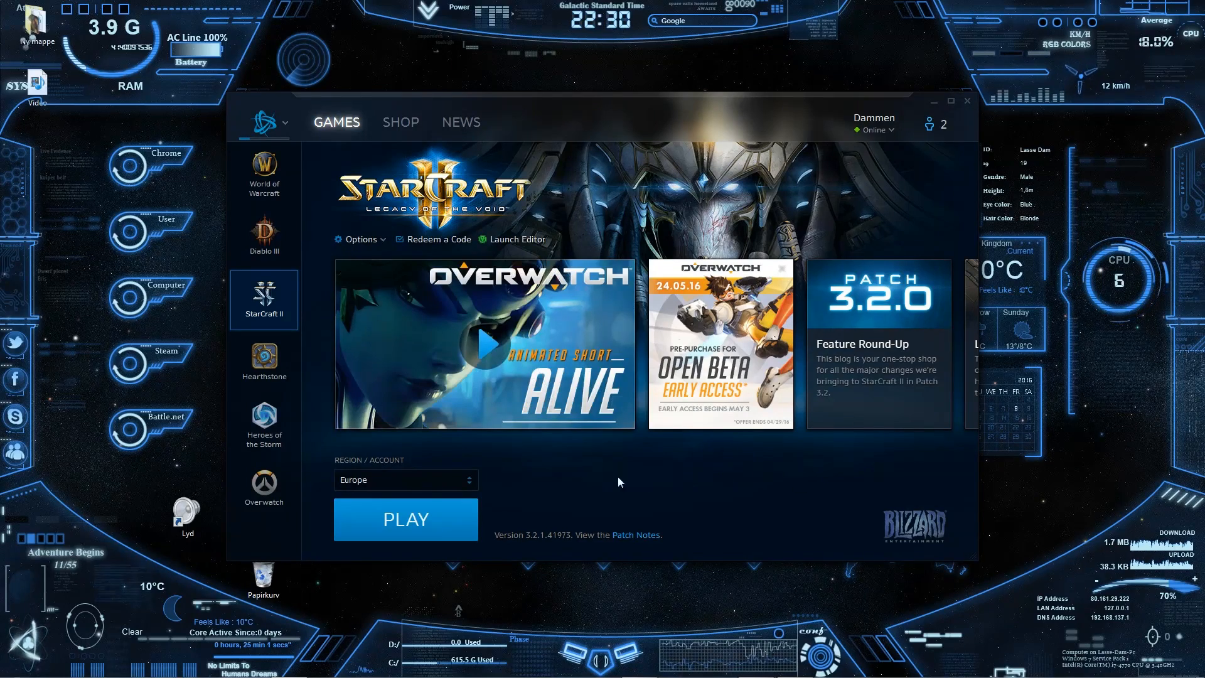
click(517, 239)
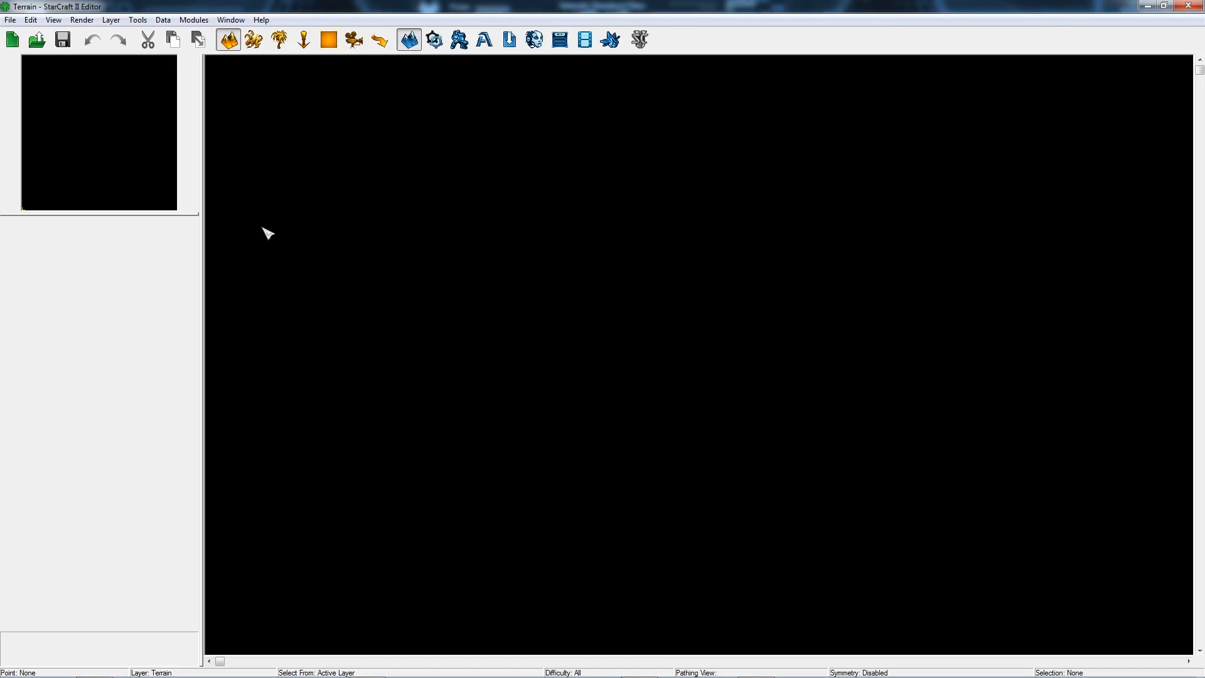
Start a new document, look through the document types and choose Melee Map
click(10, 20)
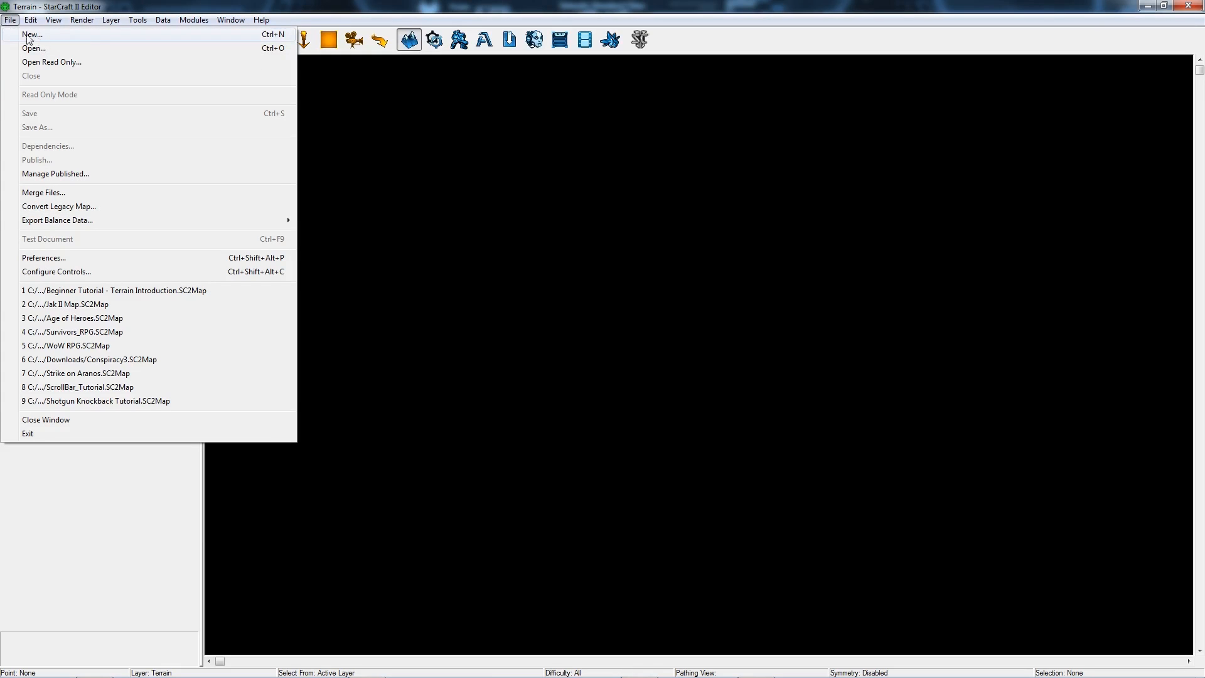
click(132, 36)
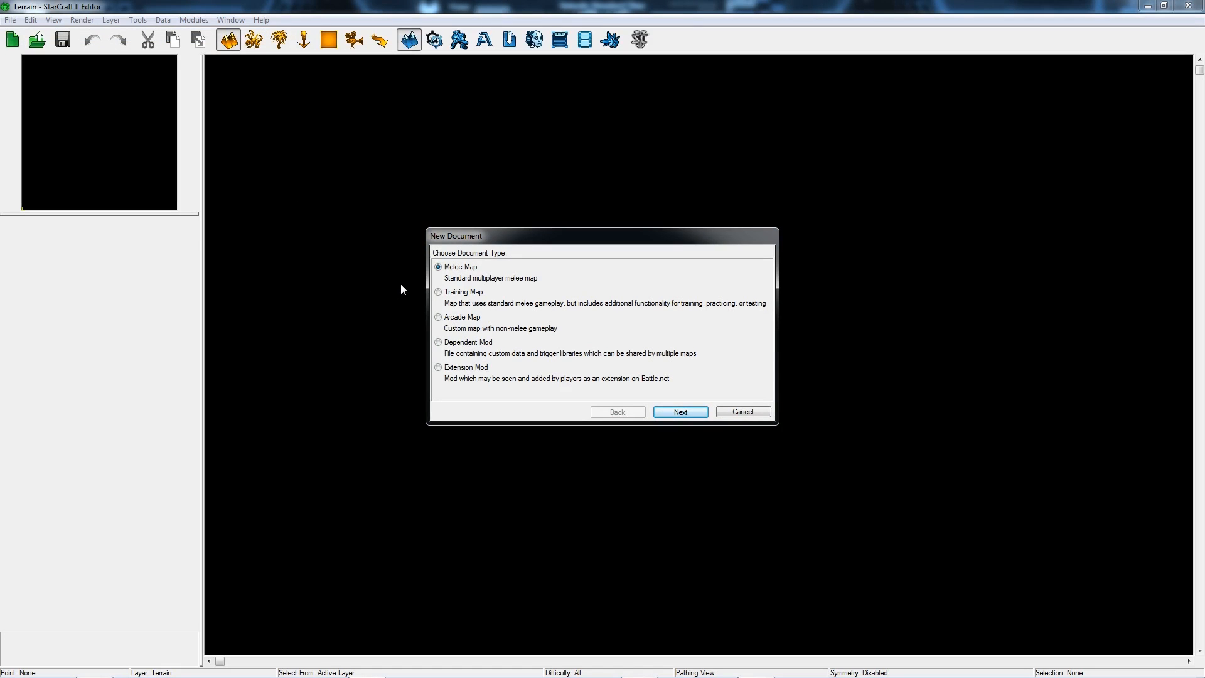
click(462, 294)
click(462, 319)
click(465, 344)
click(458, 267)
click(681, 411)
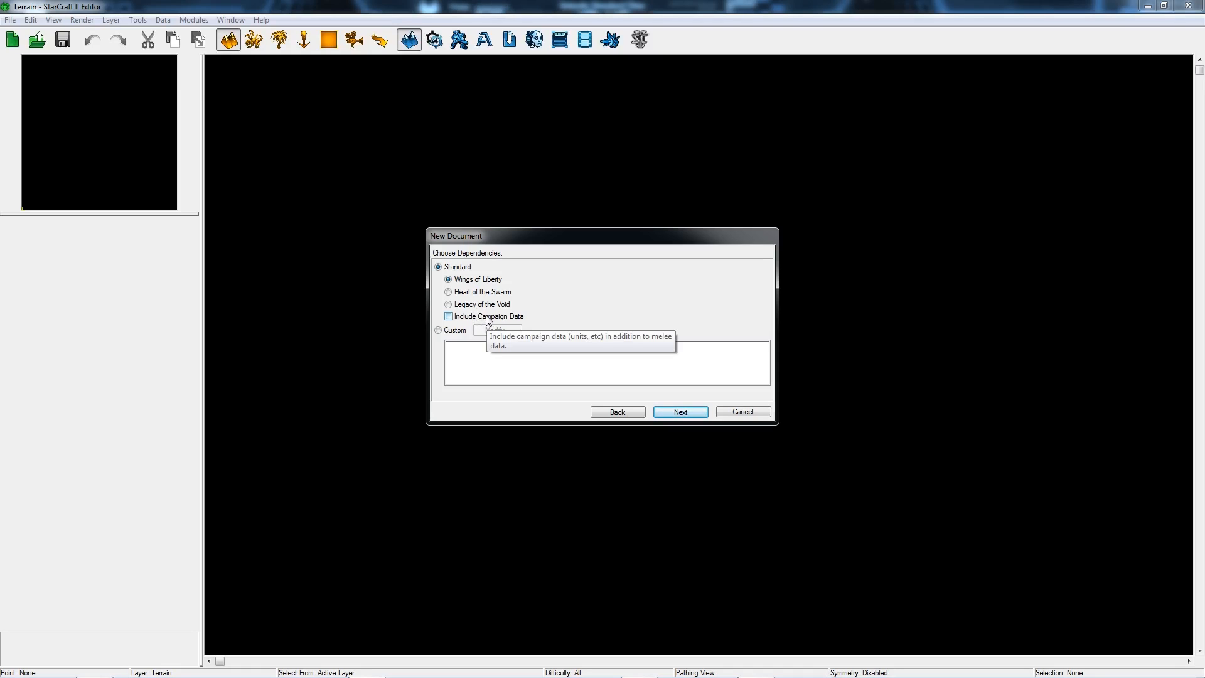
Use custom dependencies and add the standard Void Story (Campaign), Warcraft III (Art Mod) and Nova Covert Ops (Art Mod)
click(454, 334)
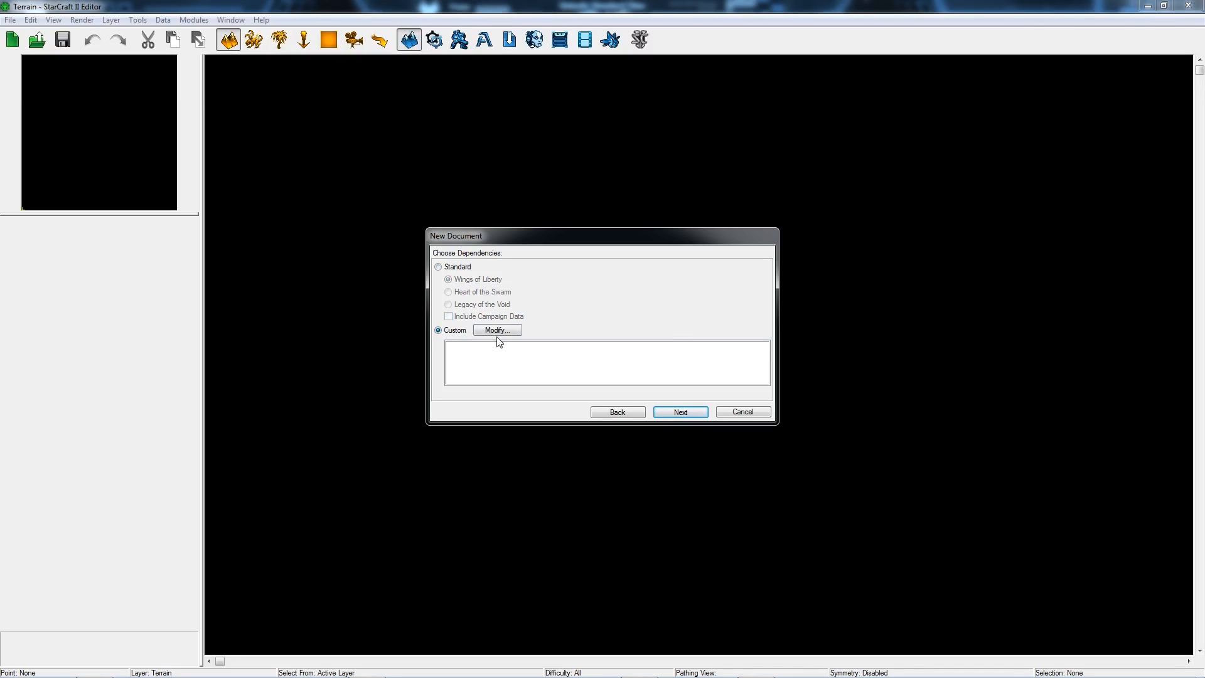
click(498, 331)
right_click(571, 302)
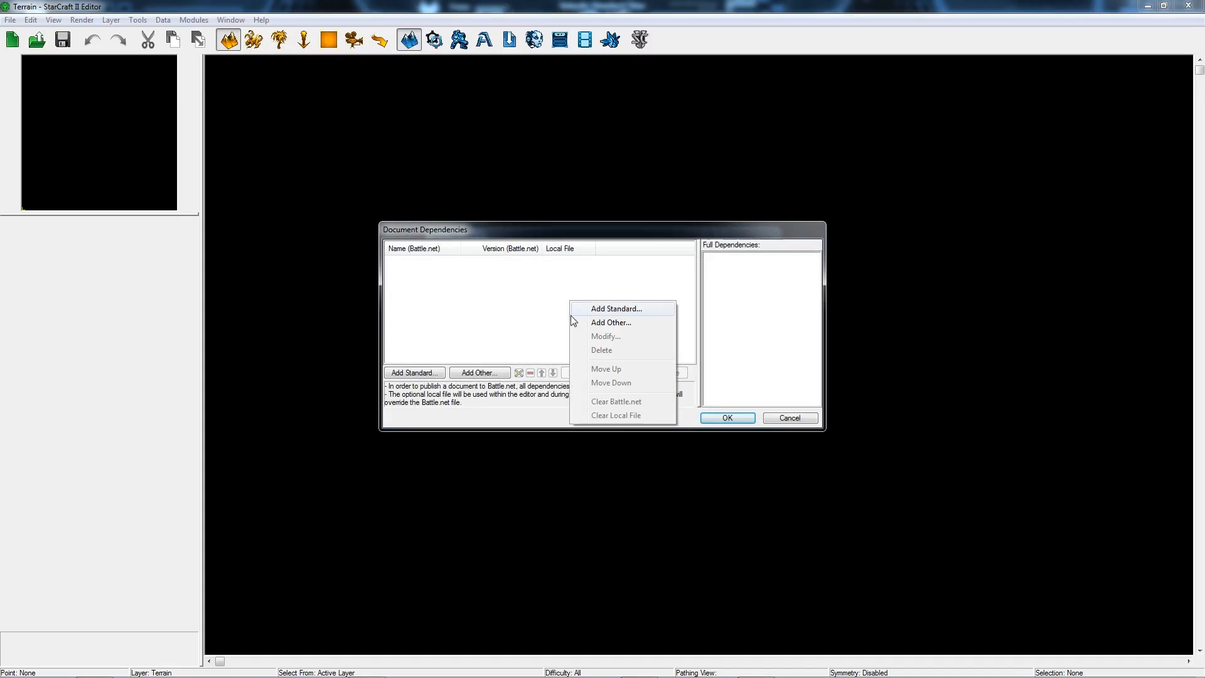
click(582, 310)
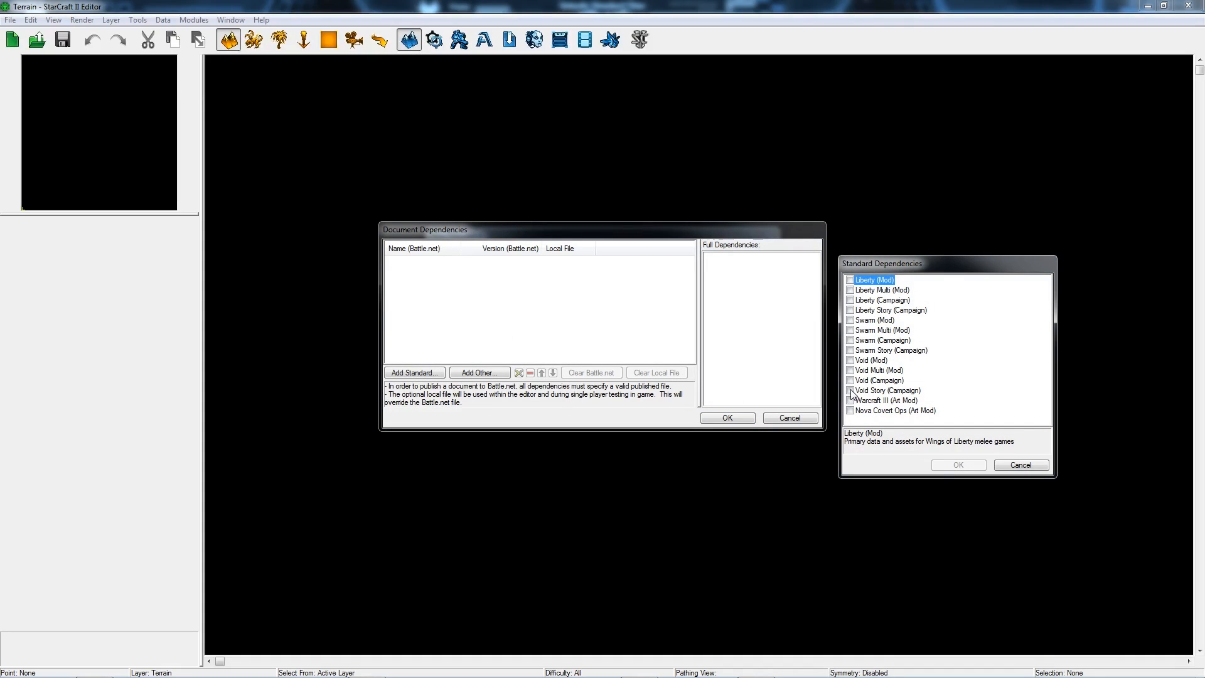
click(874, 391)
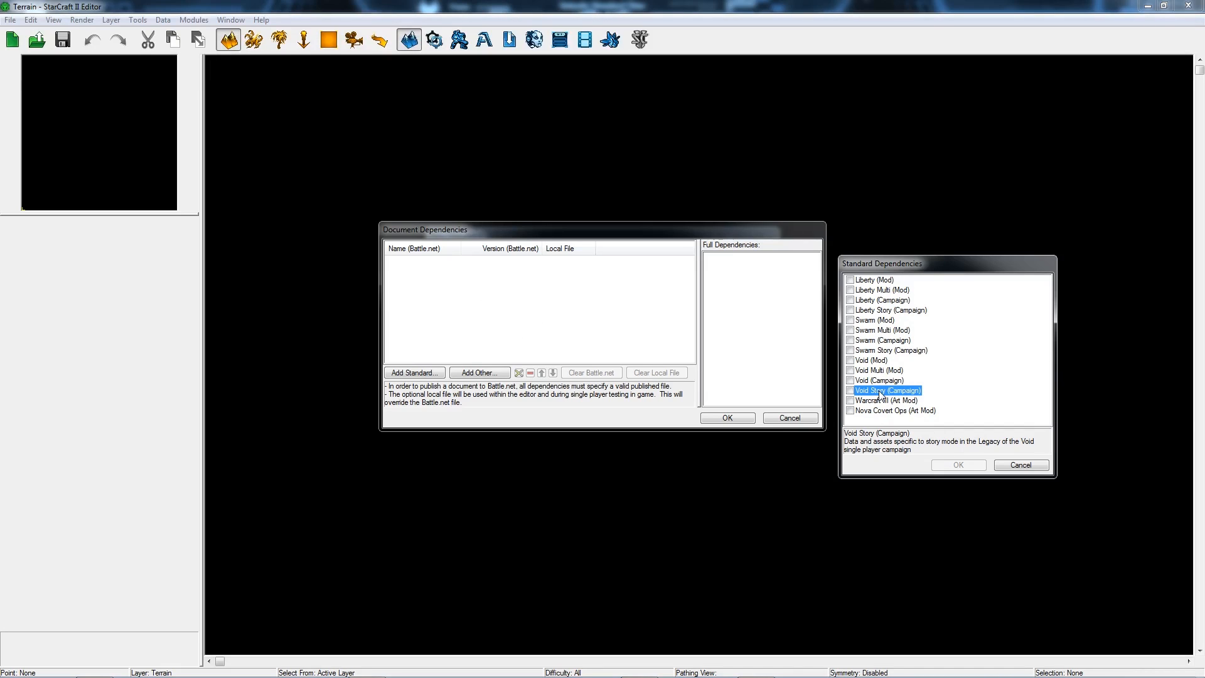
click(903, 352)
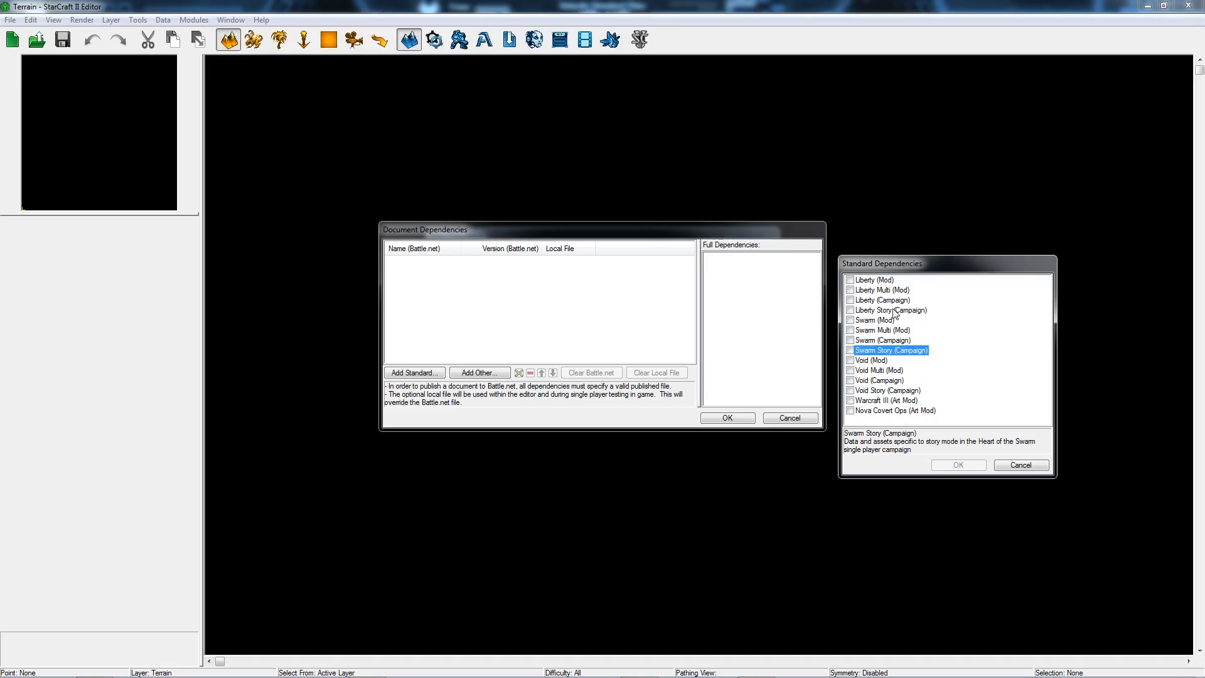
click(888, 312)
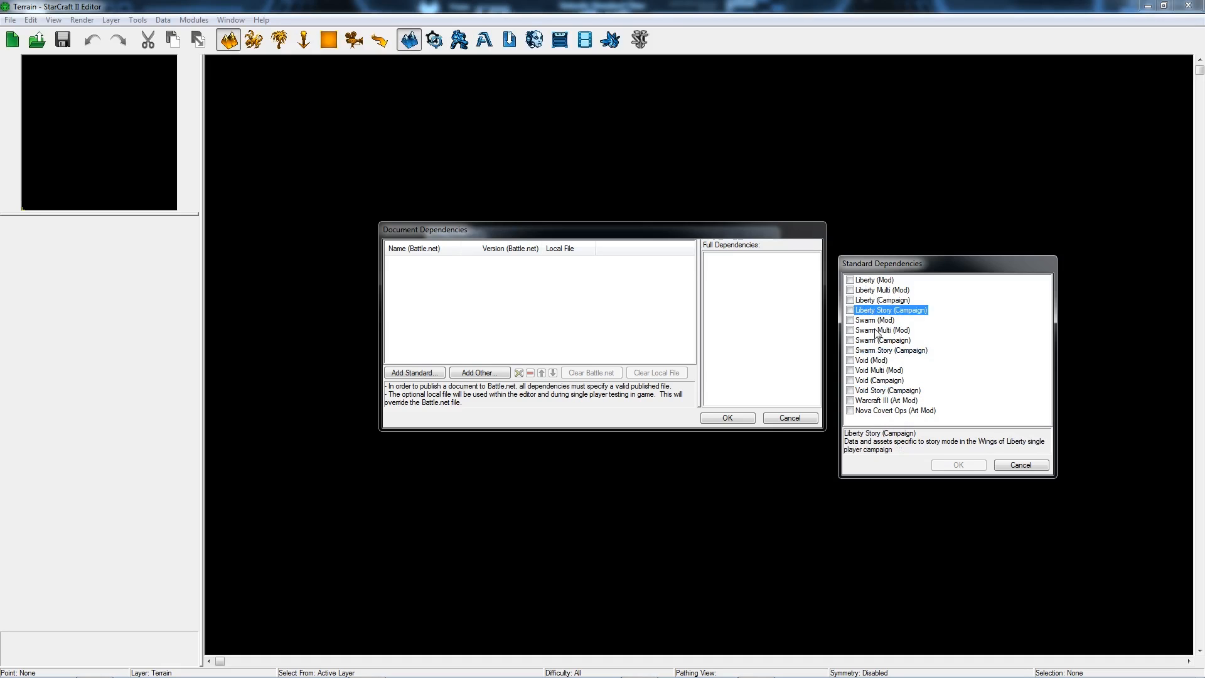
click(885, 391)
click(850, 391)
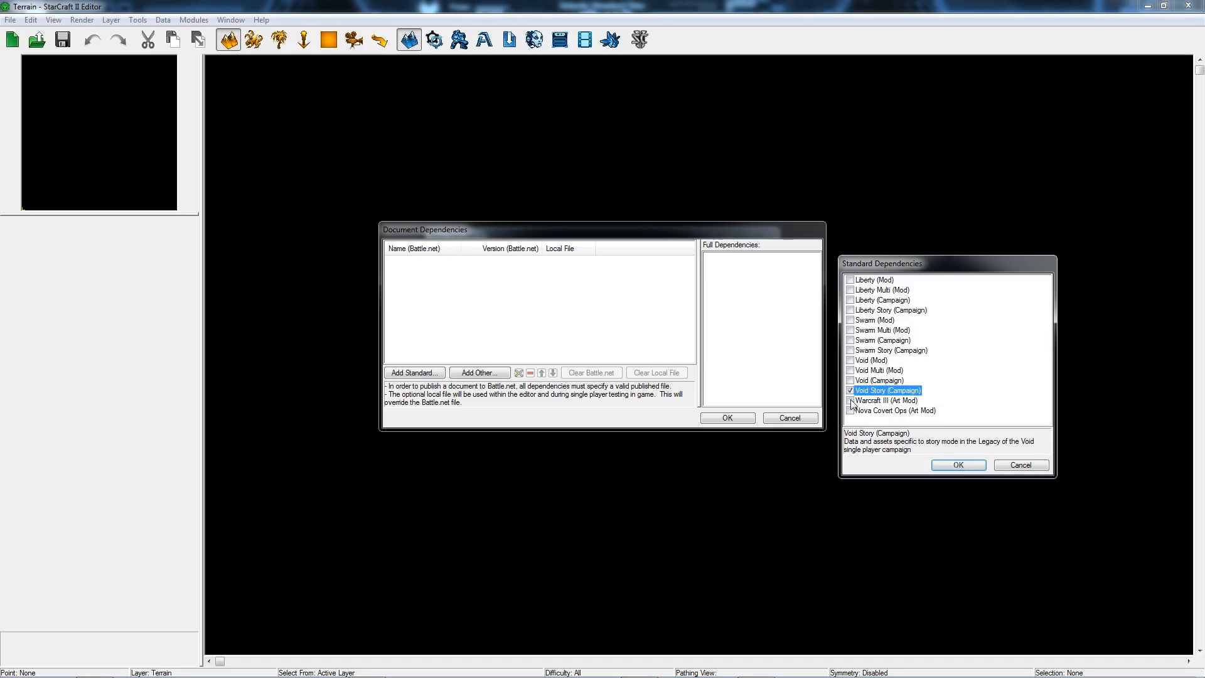
click(850, 401)
click(851, 411)
click(972, 468)
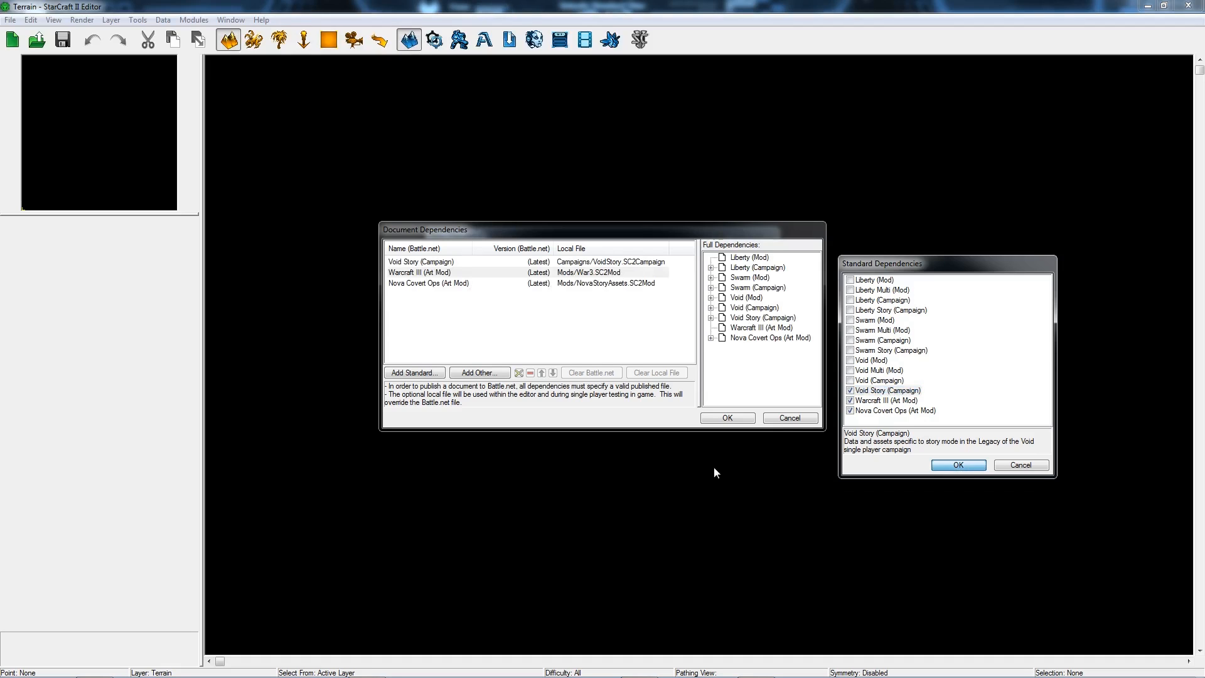
Remove the Void Story (Campaign) dependency, re-add it from the standard dependencies and accept the list
click(444, 263)
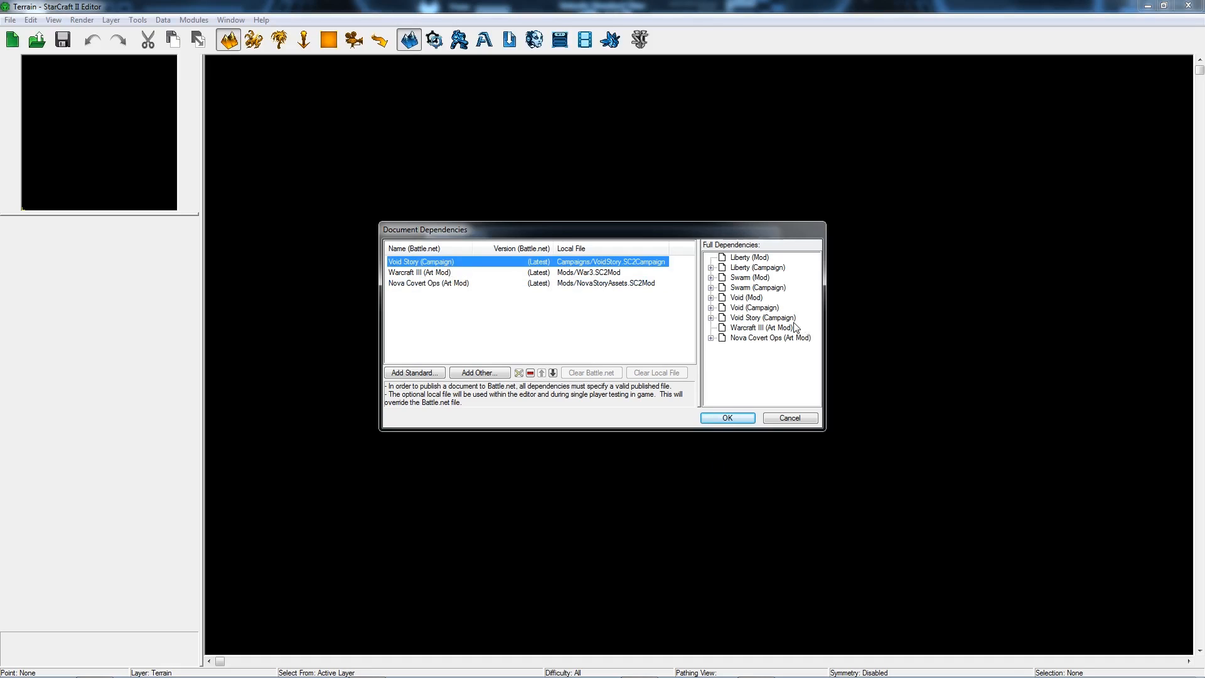
click(531, 372)
right_click(501, 312)
click(521, 321)
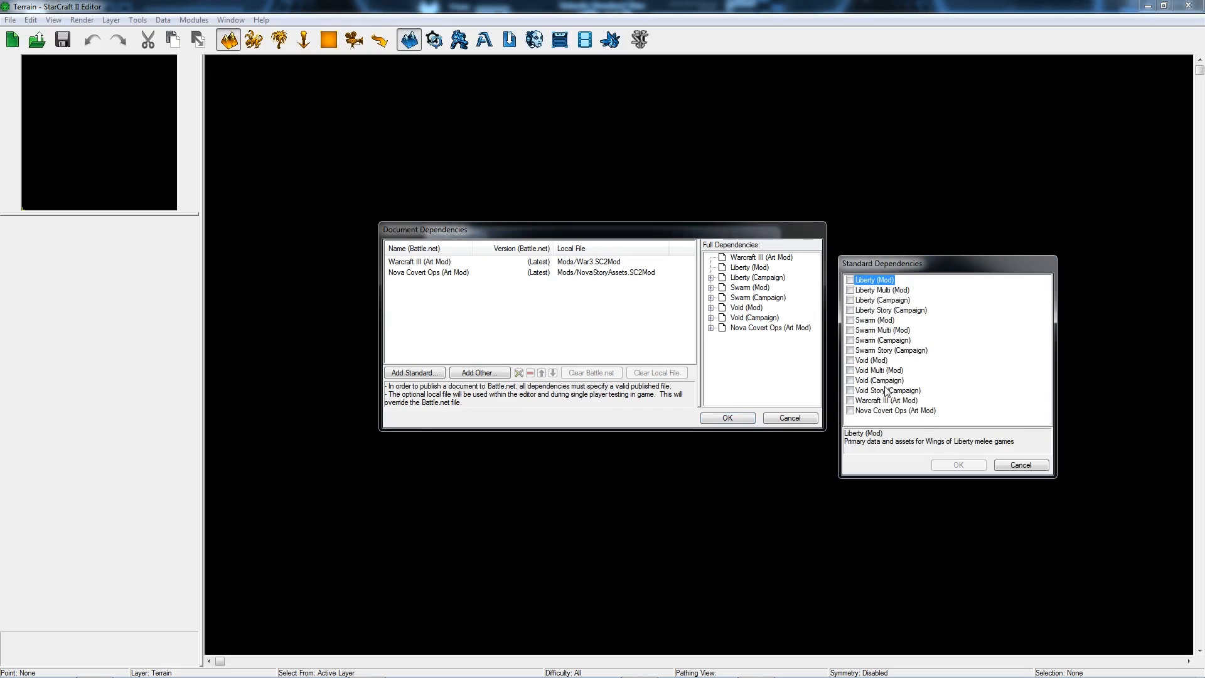
click(850, 391)
click(951, 465)
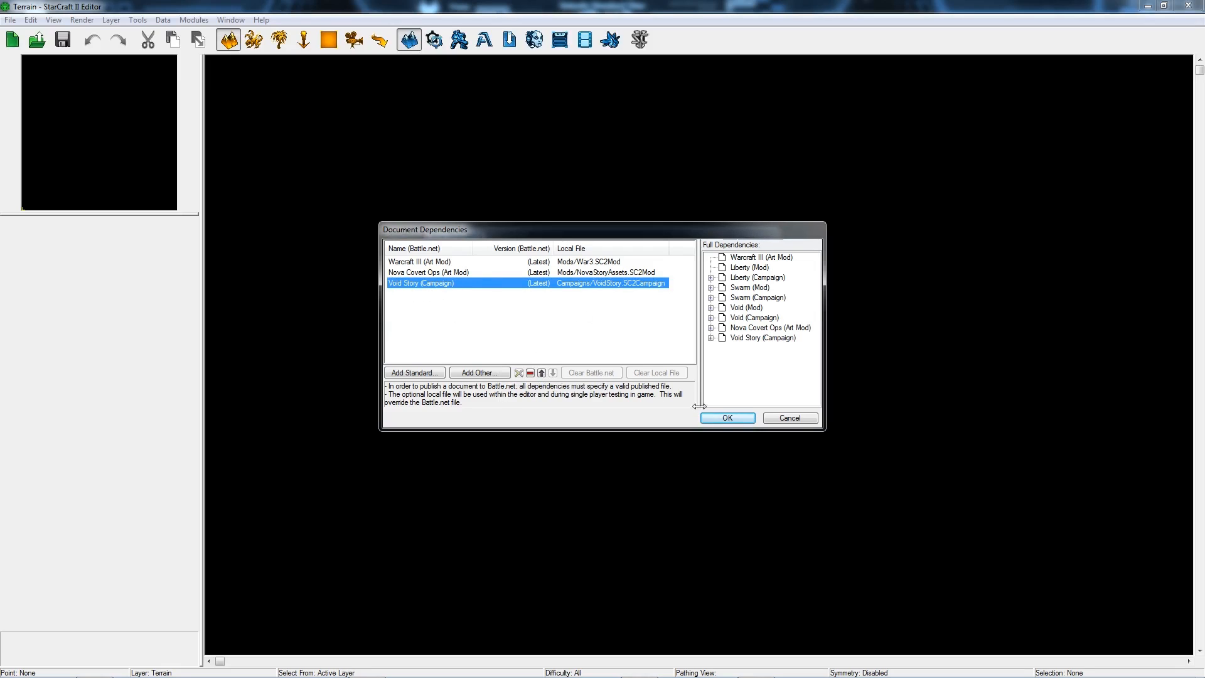
click(744, 419)
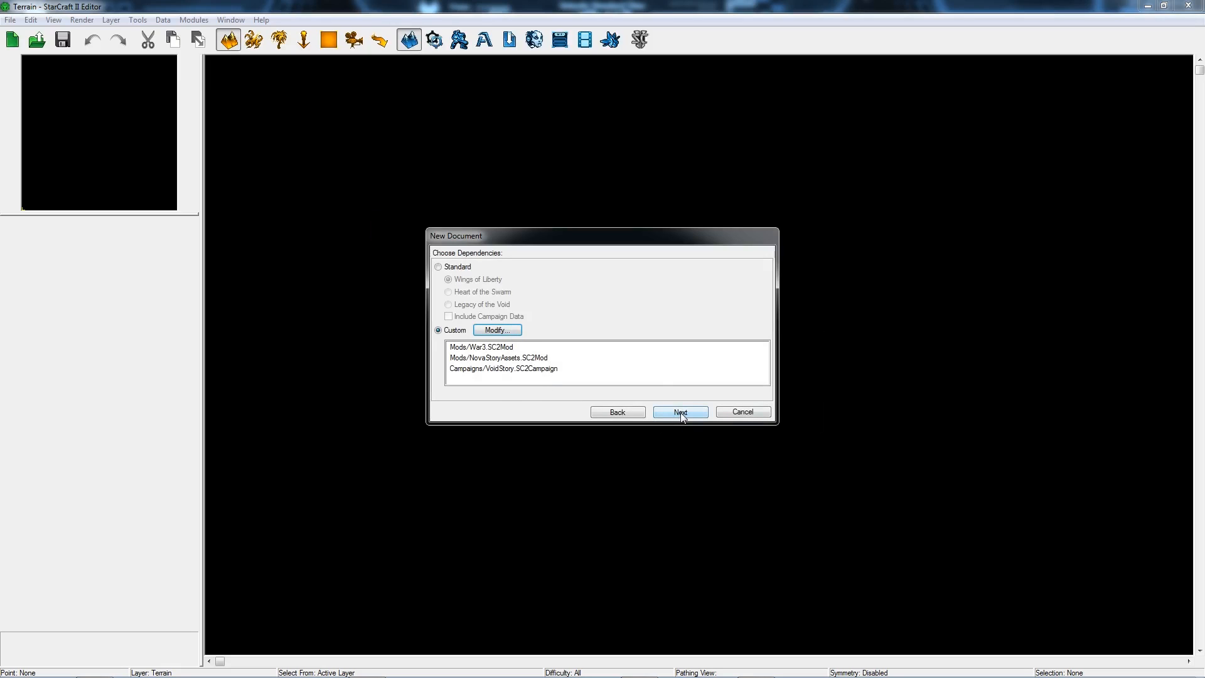
click(681, 413)
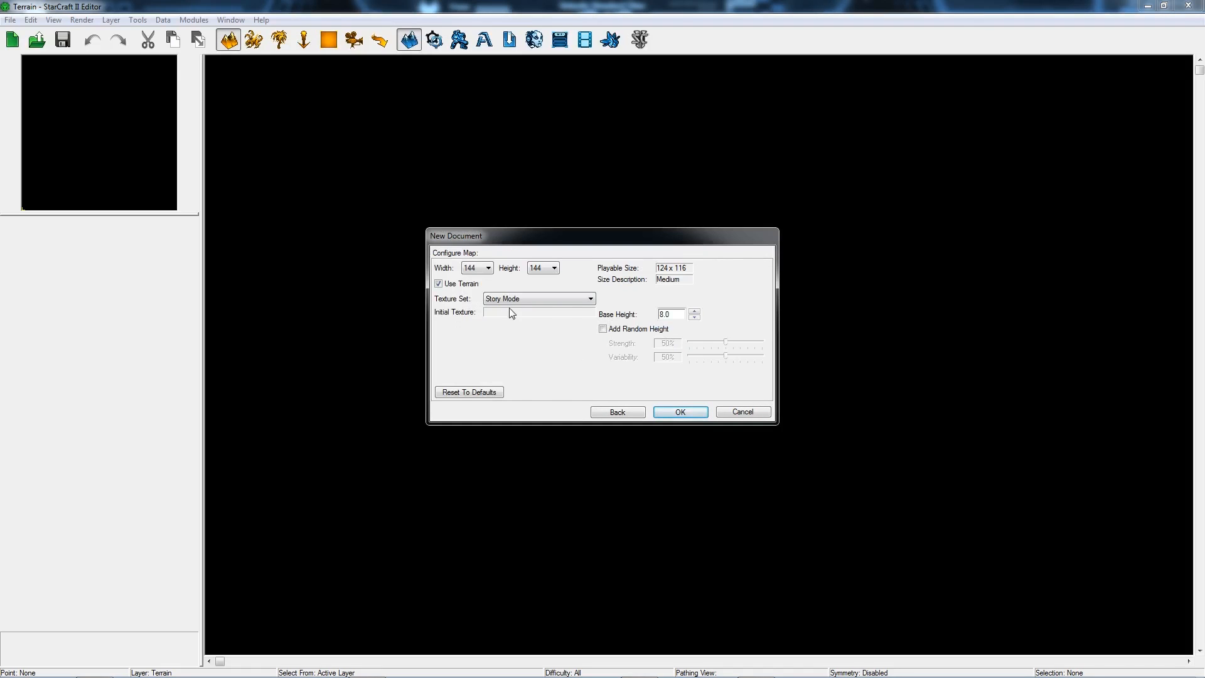
Create the map with width 144 and the BelShir Ex2 texture set
click(487, 268)
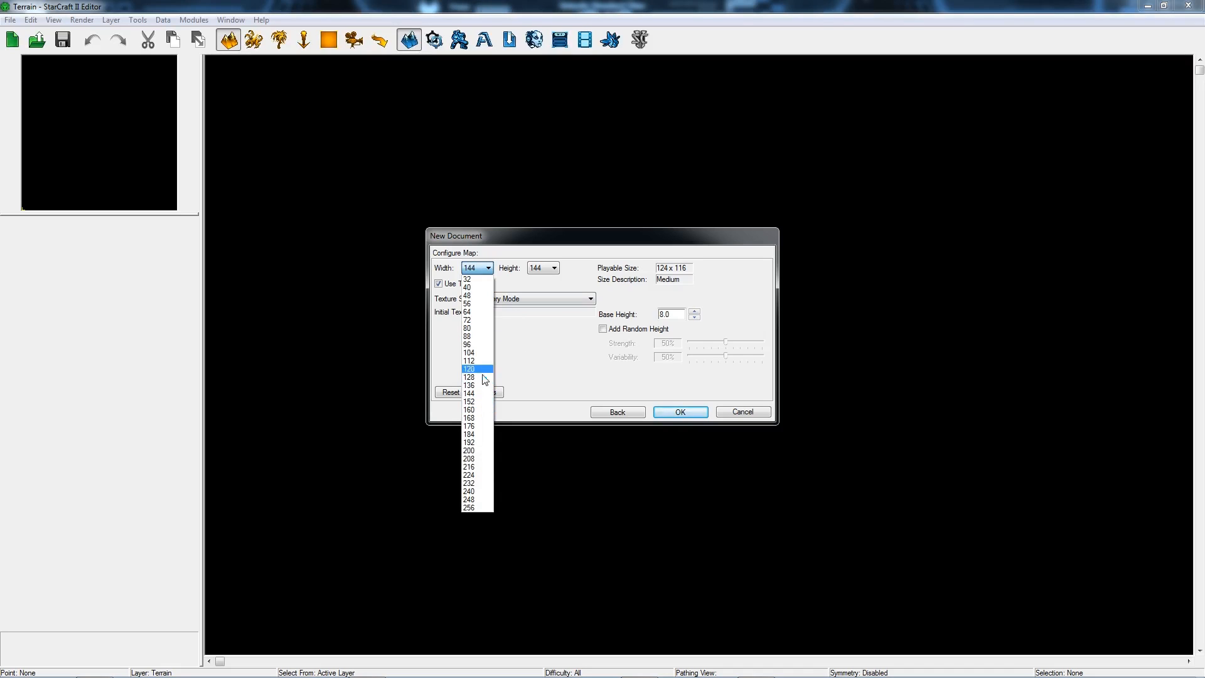
click(483, 393)
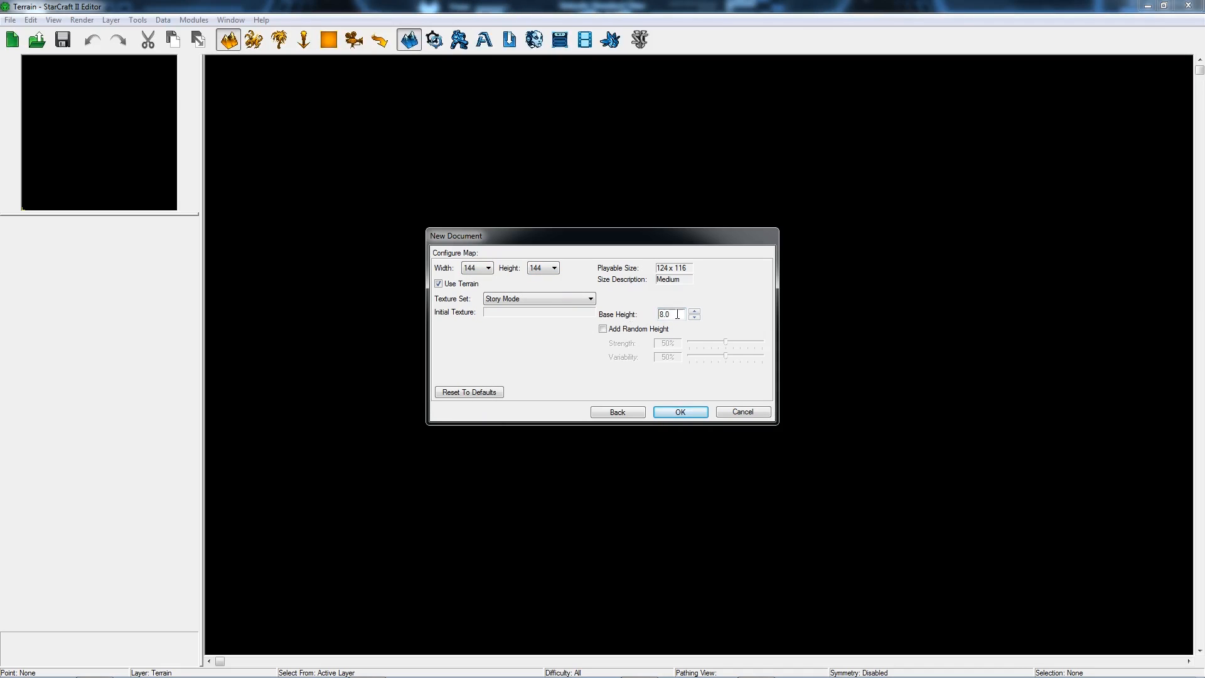
click(508, 300)
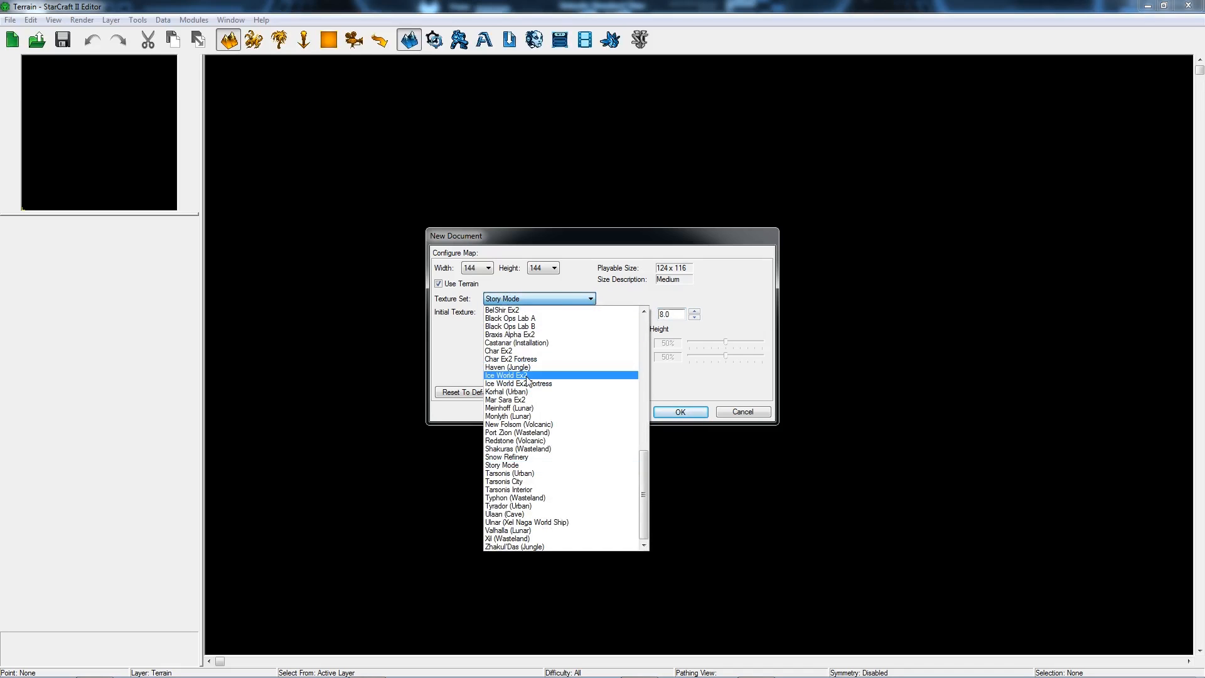
drag(645, 478, 647, 337)
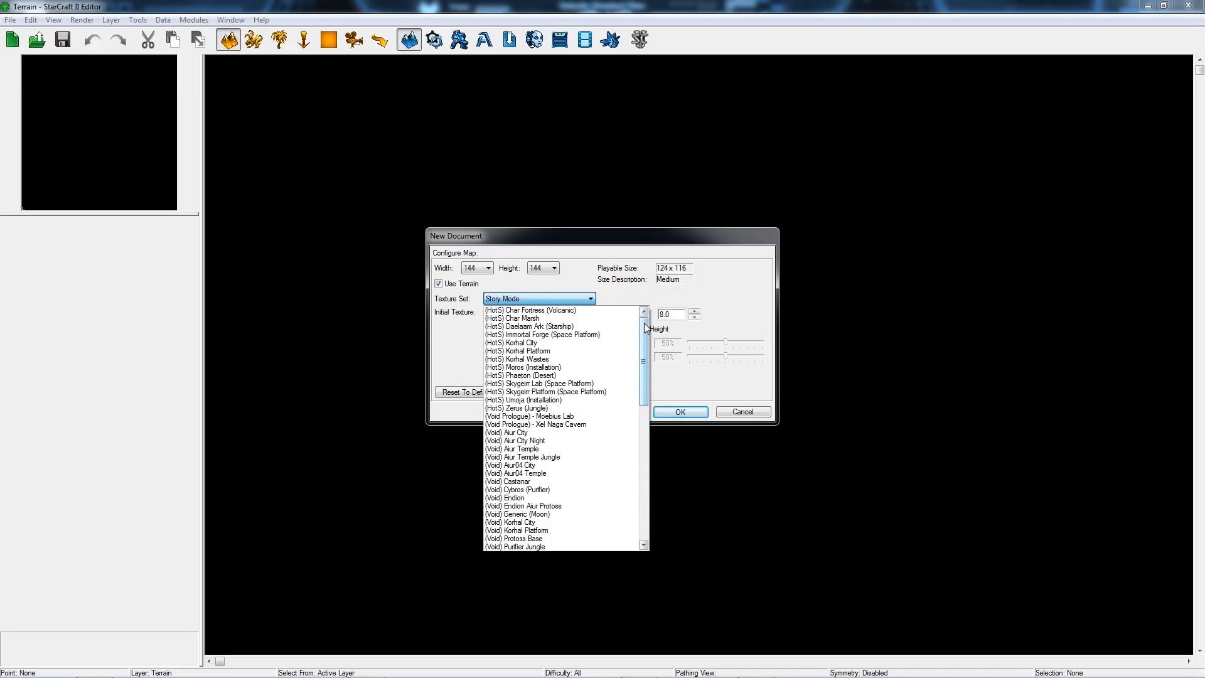
drag(644, 323, 638, 455)
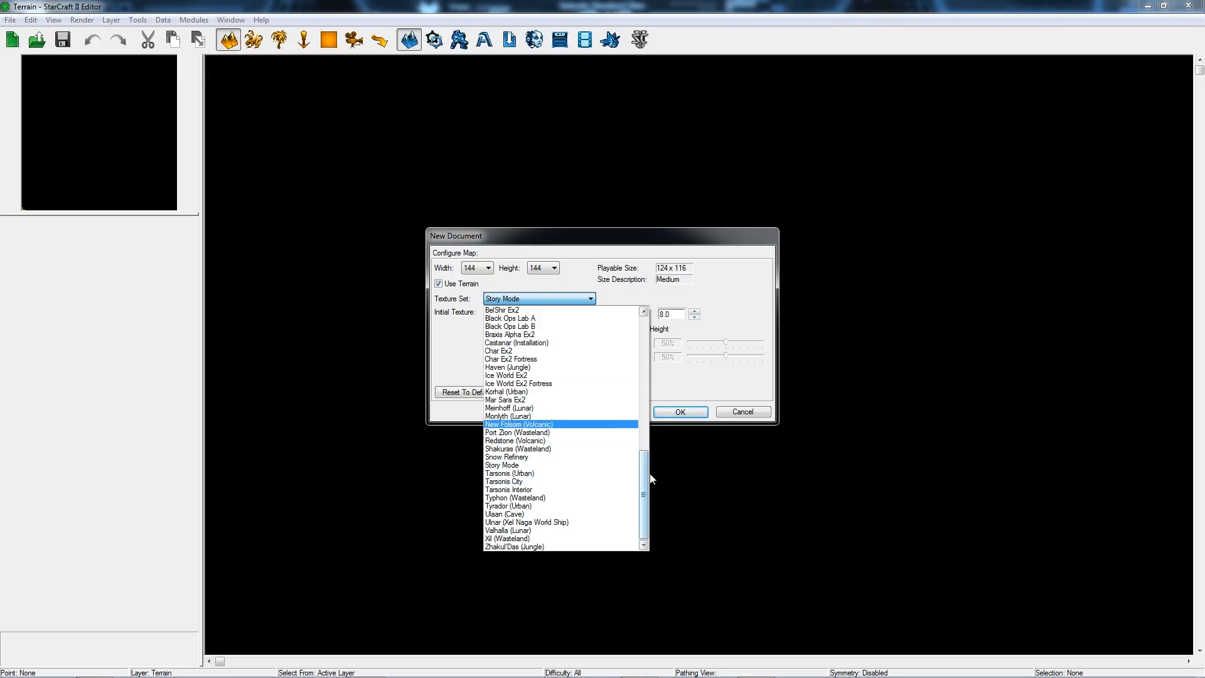
drag(646, 474, 646, 438)
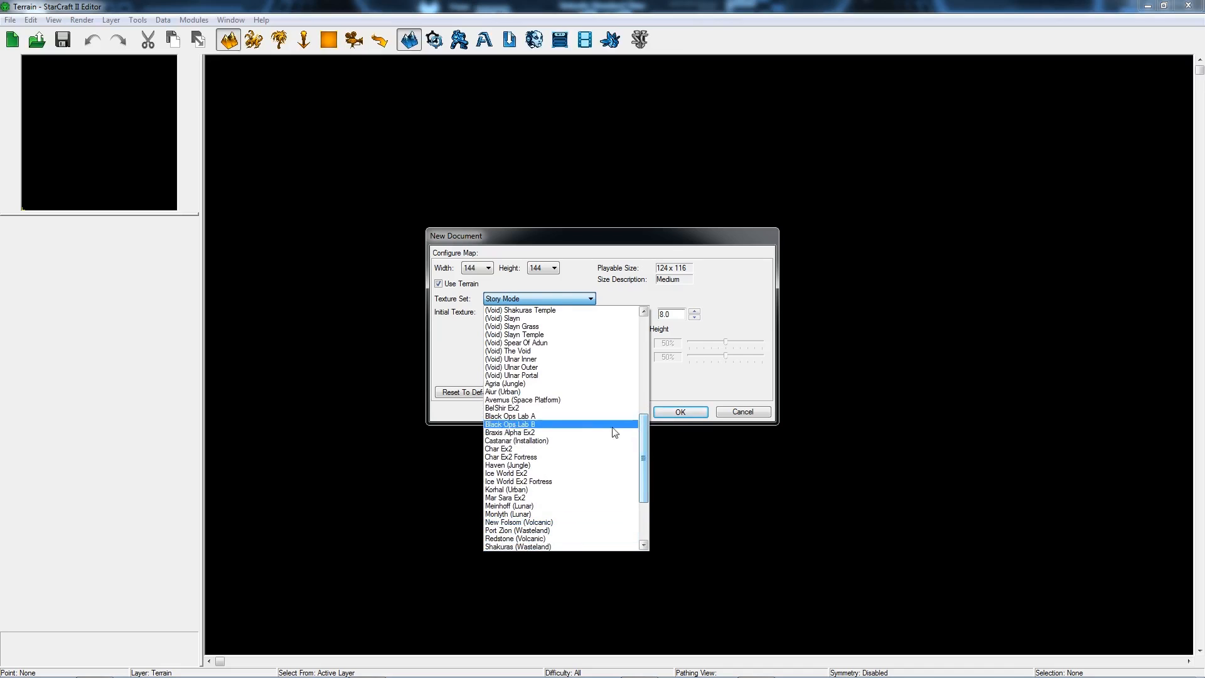
click(521, 410)
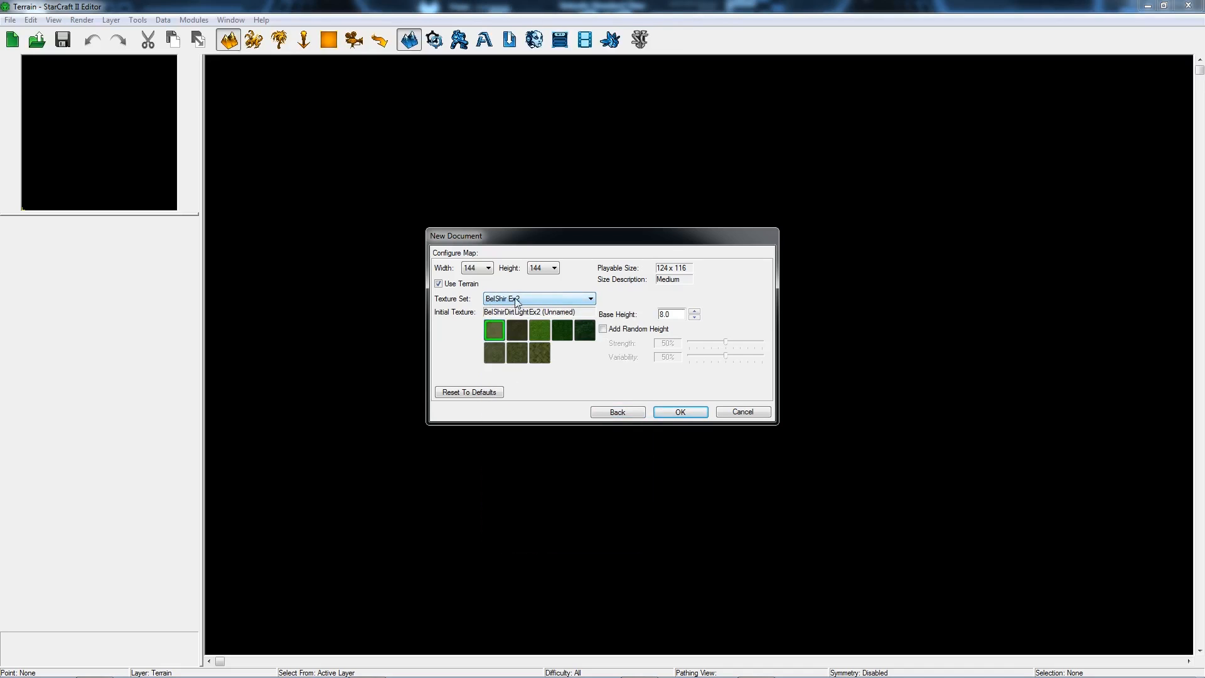
click(484, 269)
click(484, 268)
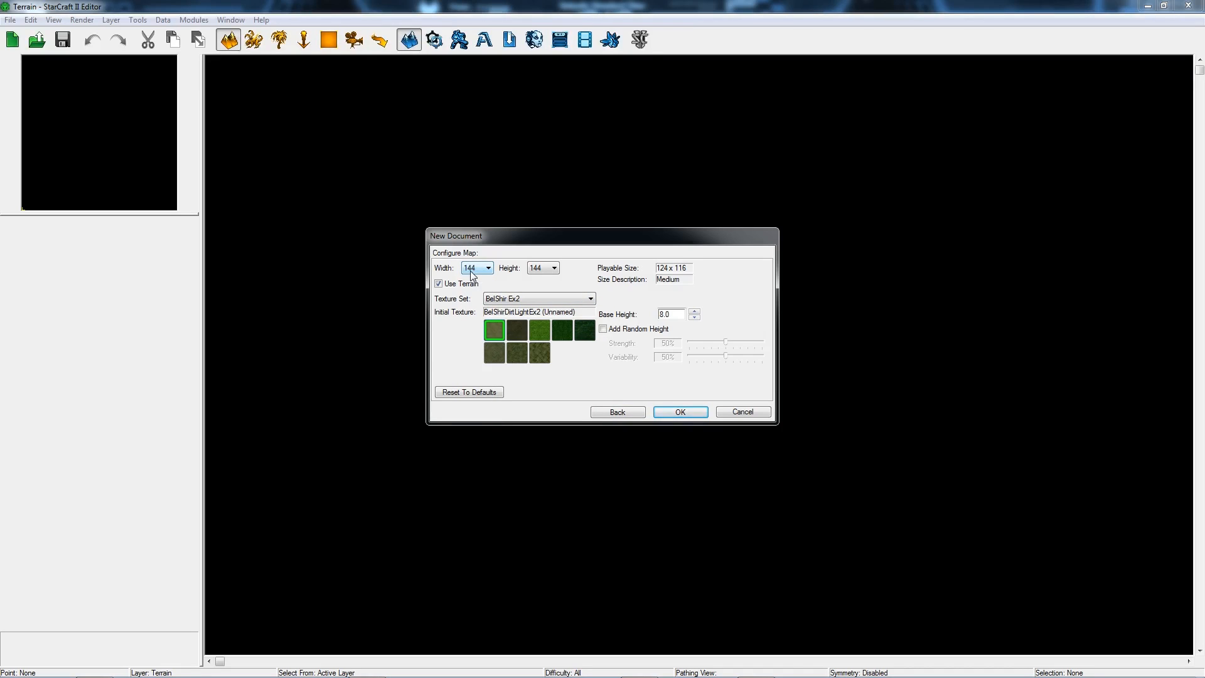
key(Tab)
click(682, 412)
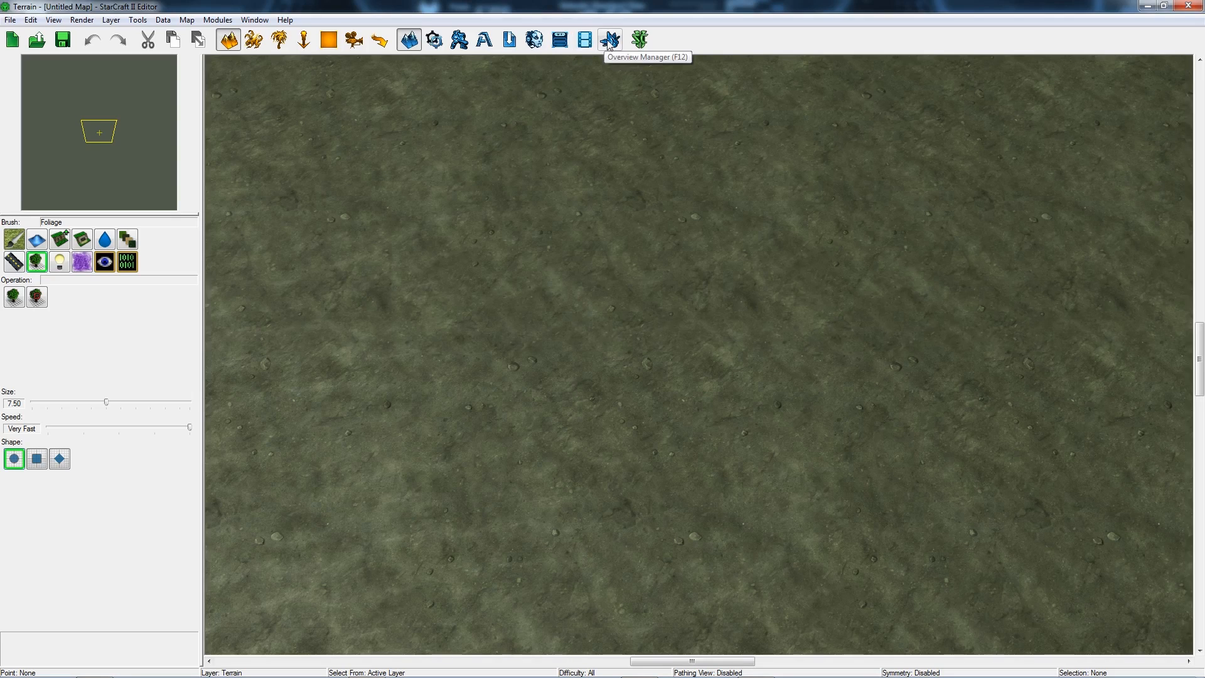
Paint light patches of BelShirBrushEx2 near the map's middle with Add Texture at increment 10 and size 10
click(640, 40)
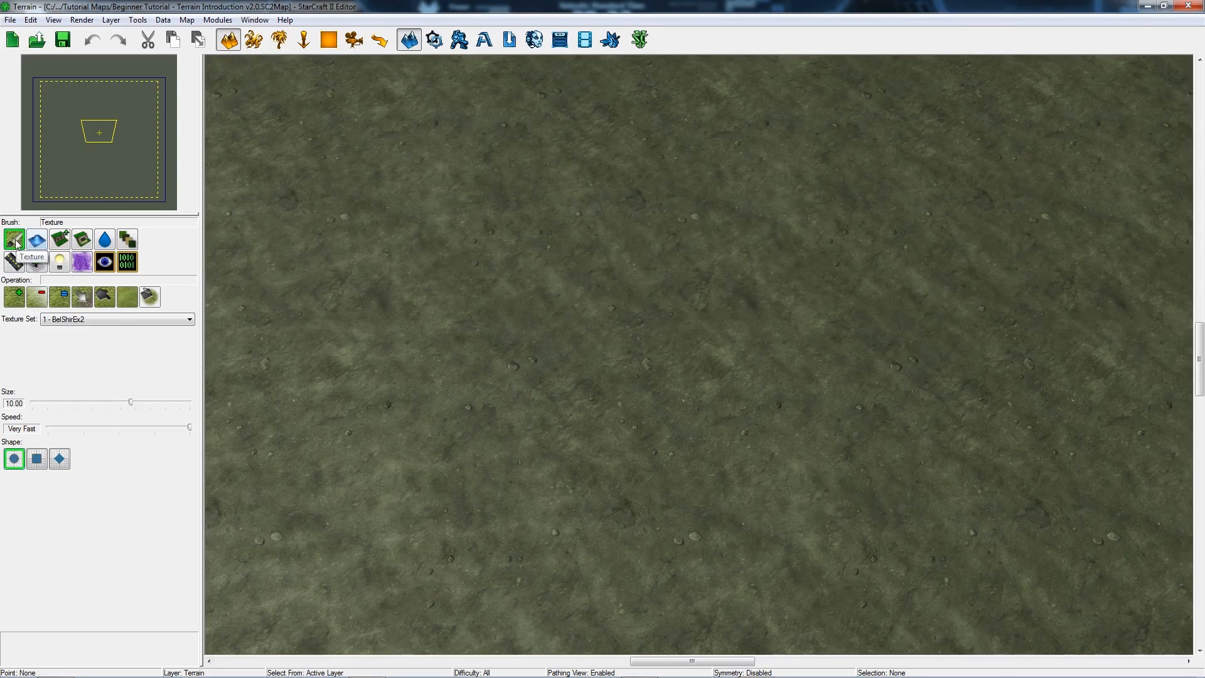
click(14, 296)
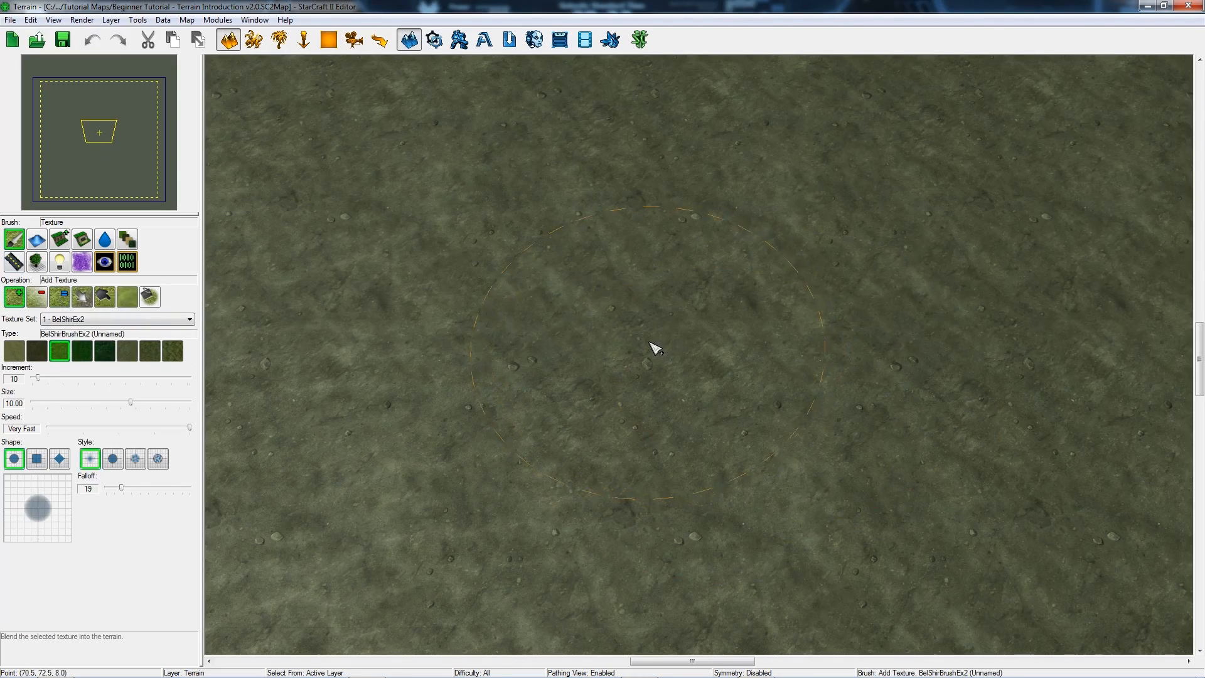
scroll(649, 361, down, 3)
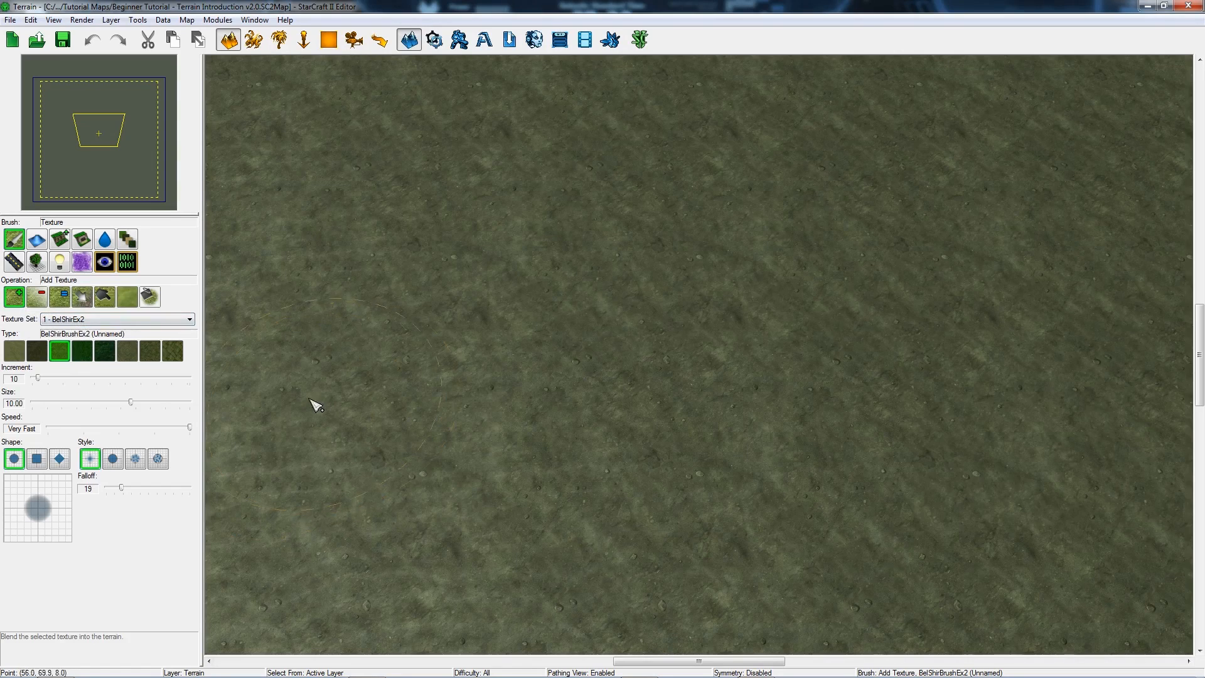
mouse_move(744, 258)
mouse_down()
mouse_move(610, 220)
mouse_move(509, 218)
mouse_move(447, 245)
mouse_move(398, 379)
mouse_move(435, 476)
mouse_move(655, 531)
mouse_move(791, 452)
mouse_move(684, 349)
mouse_move(573, 333)
mouse_move(581, 381)
mouse_move(737, 404)
mouse_move(821, 282)
mouse_move(774, 197)
mouse_move(726, 150)
mouse_up()
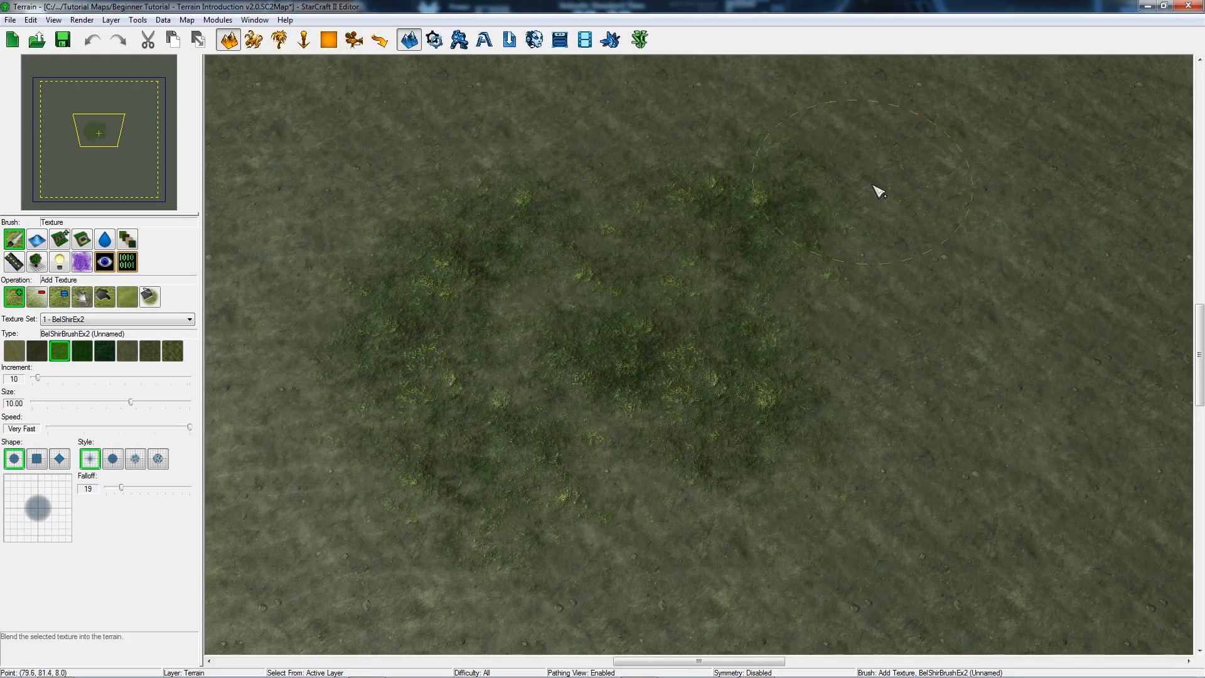
drag(954, 422, 909, 369)
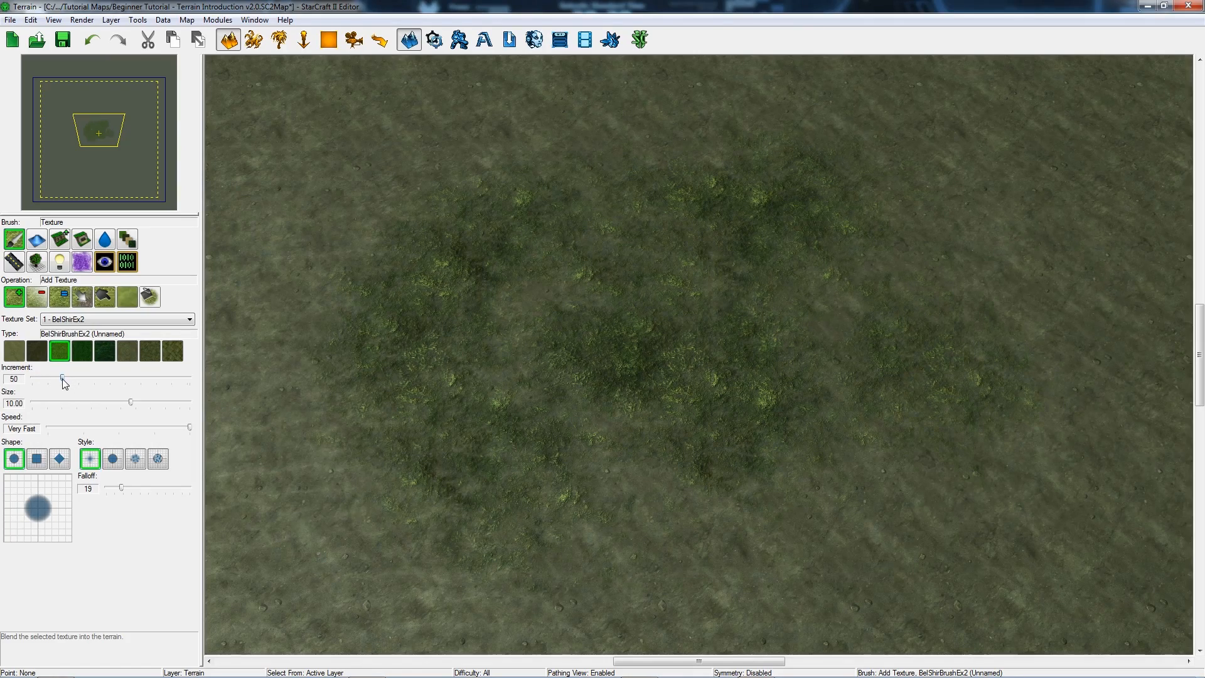
Set the texture increment to 50 and paint denser BelShirBrushEx2 strokes around and across the first grass patches
right_drag(411, 411, 506, 385)
scroll(505, 384, down, 1)
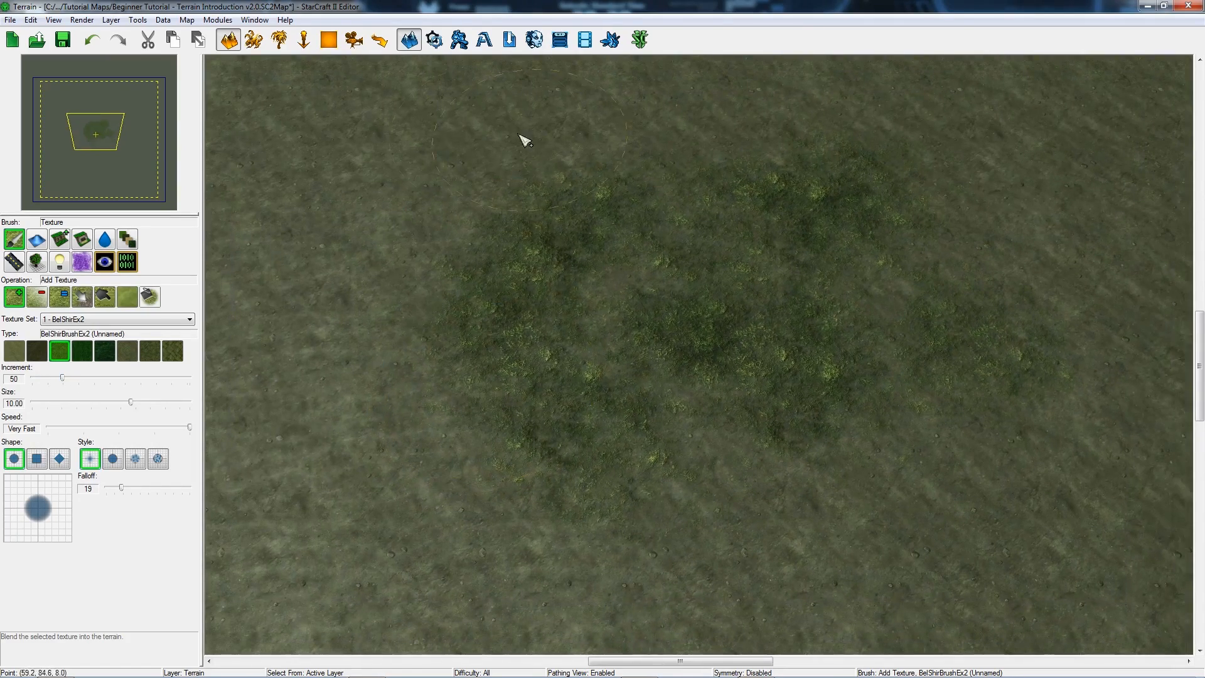
mouse_move(525, 141)
mouse_down()
mouse_move(333, 221)
mouse_move(393, 538)
mouse_move(439, 215)
mouse_move(516, 280)
mouse_up()
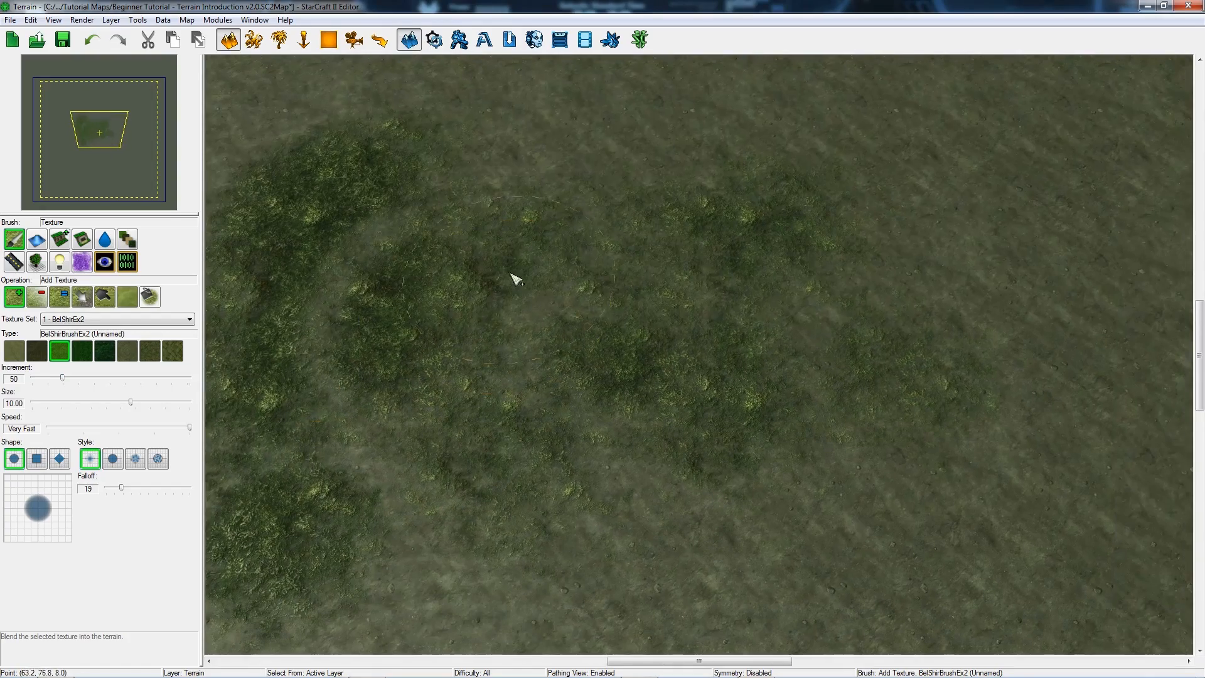
mouse_move(477, 150)
mouse_down()
mouse_move(628, 129)
mouse_move(813, 147)
mouse_up()
right_drag(829, 405, 783, 285)
mouse_move(465, 354)
mouse_down()
mouse_move(659, 504)
mouse_move(608, 452)
mouse_move(808, 506)
mouse_up()
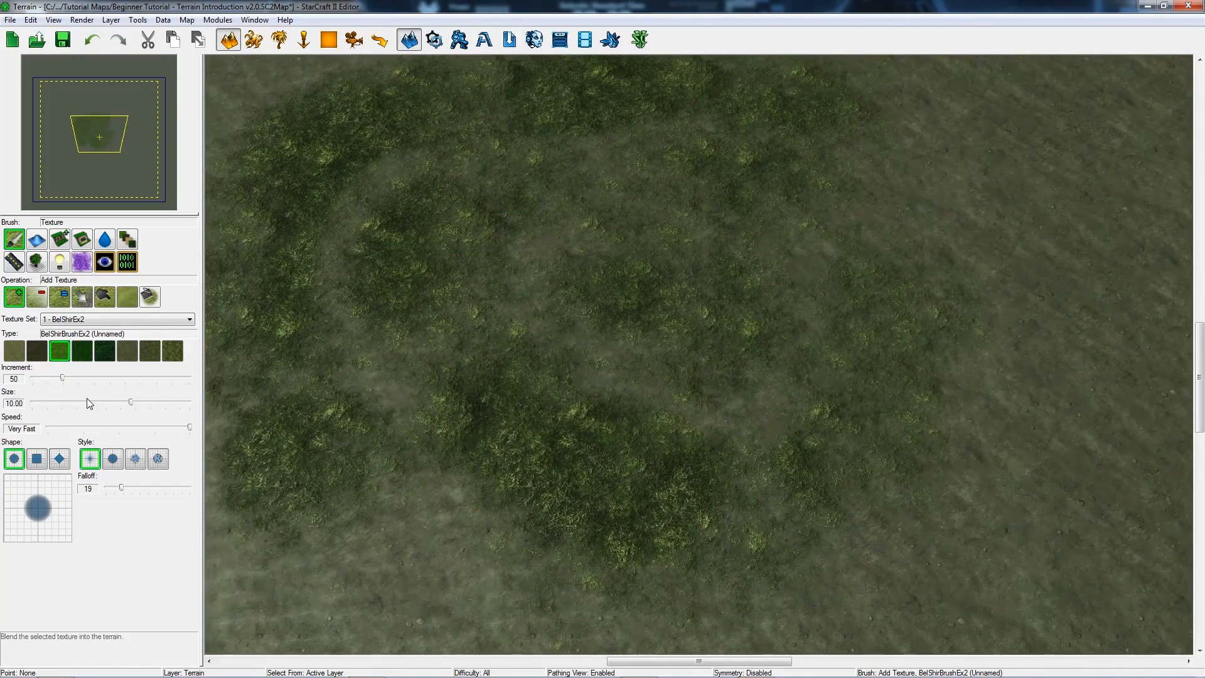
Reduce the brush size to 4 and paint small BelShirBrushEx2 spots east of the grass, lowering the increment to 14 for the last stroke
drag(131, 402, 72, 402)
drag(939, 172, 1010, 232)
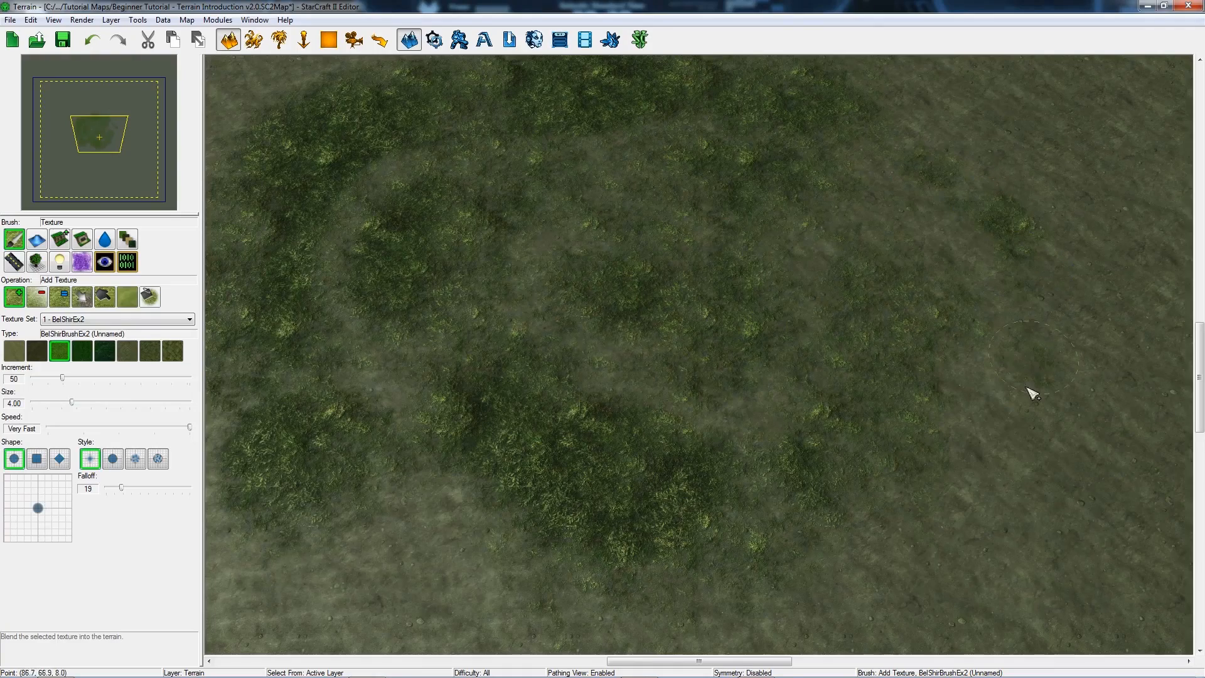
click(1032, 393)
drag(62, 377, 40, 377)
mouse_move(952, 541)
mouse_down()
mouse_move(1007, 530)
mouse_move(839, 587)
mouse_up()
right_drag(390, 545, 470, 470)
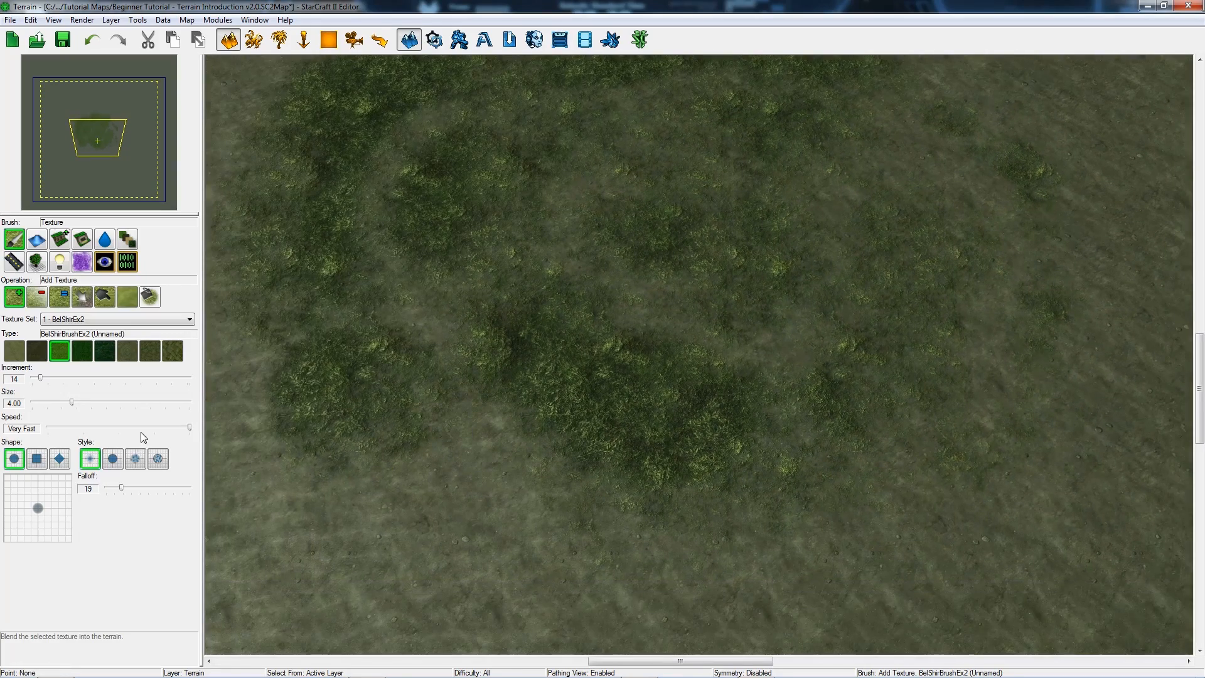
drag(189, 428, 119, 428)
mouse_move(75, 427)
mouse_down()
mouse_move(60, 428)
mouse_move(71, 432)
mouse_up()
right_drag(590, 469, 621, 441)
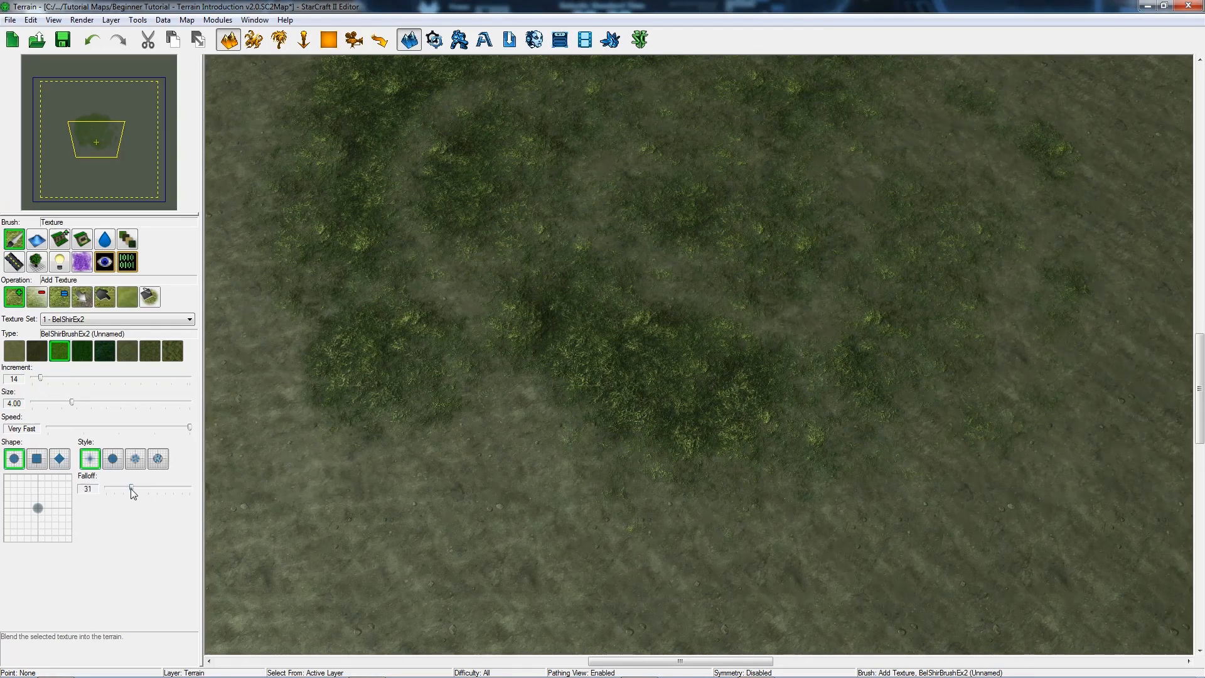
Set the brush size to 13.5 and falloff to 77, and paint a soft BelShirBrushEx2 patch south of the existing grass
drag(122, 488, 150, 489)
drag(72, 402, 165, 402)
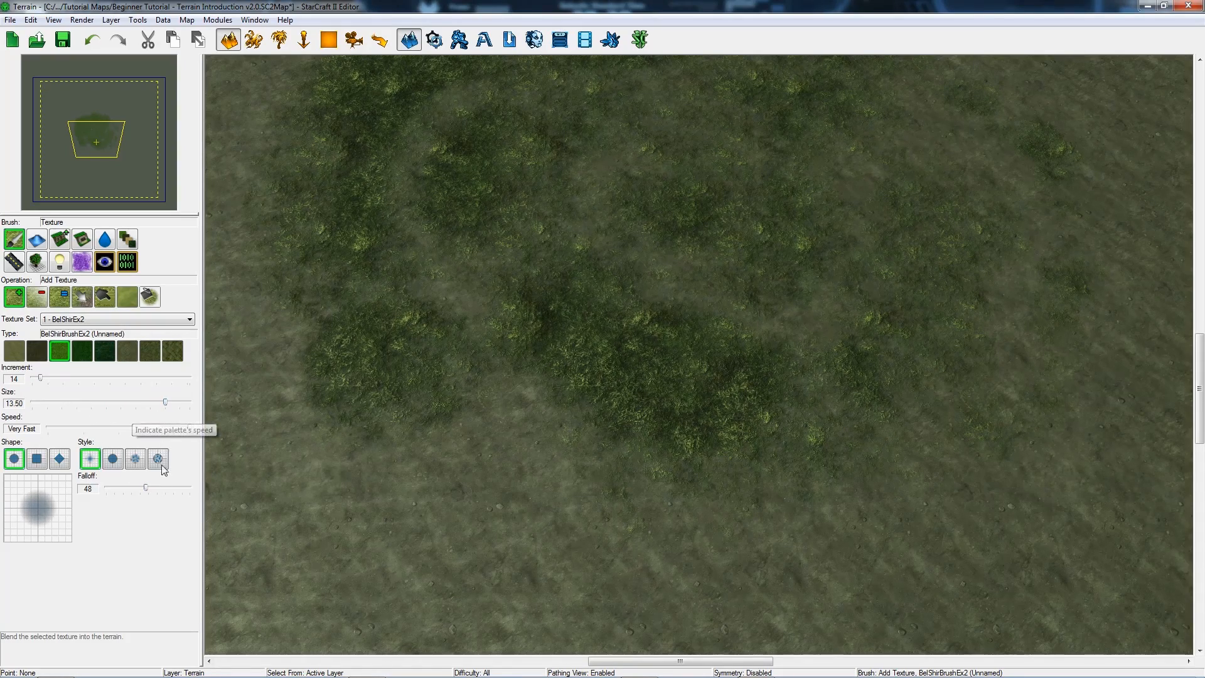
mouse_move(145, 488)
mouse_down()
mouse_move(162, 487)
mouse_move(109, 489)
mouse_move(174, 496)
mouse_move(153, 497)
mouse_up()
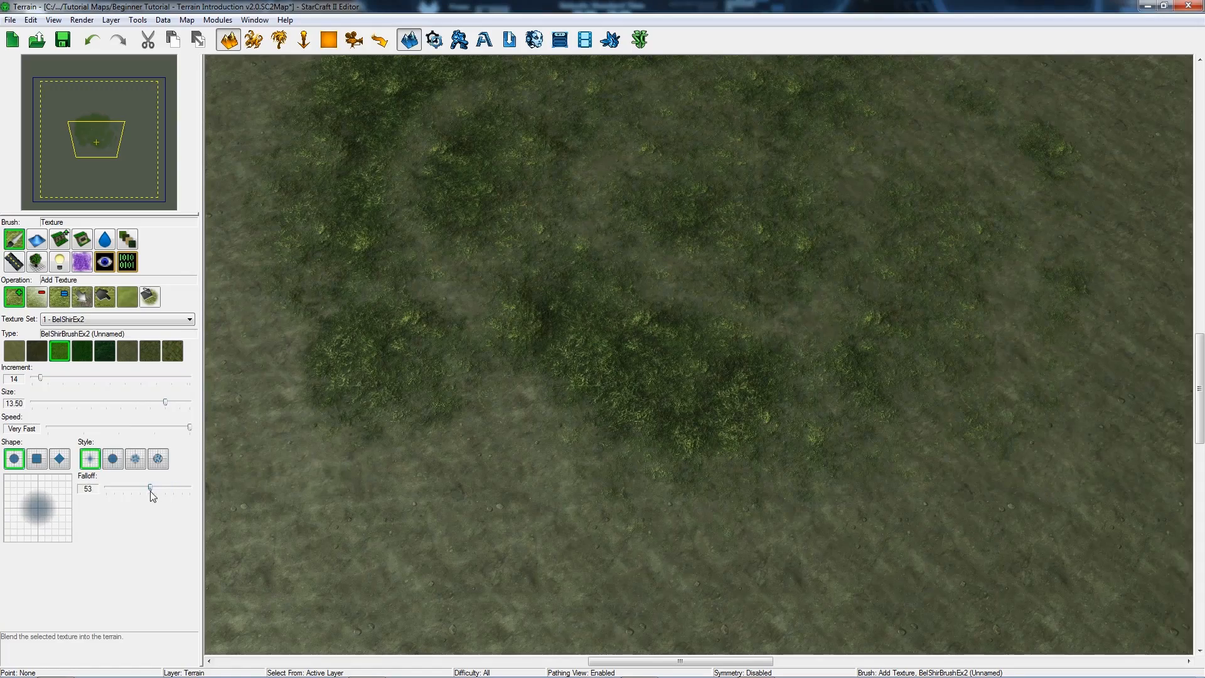
right_drag(573, 459, 569, 394)
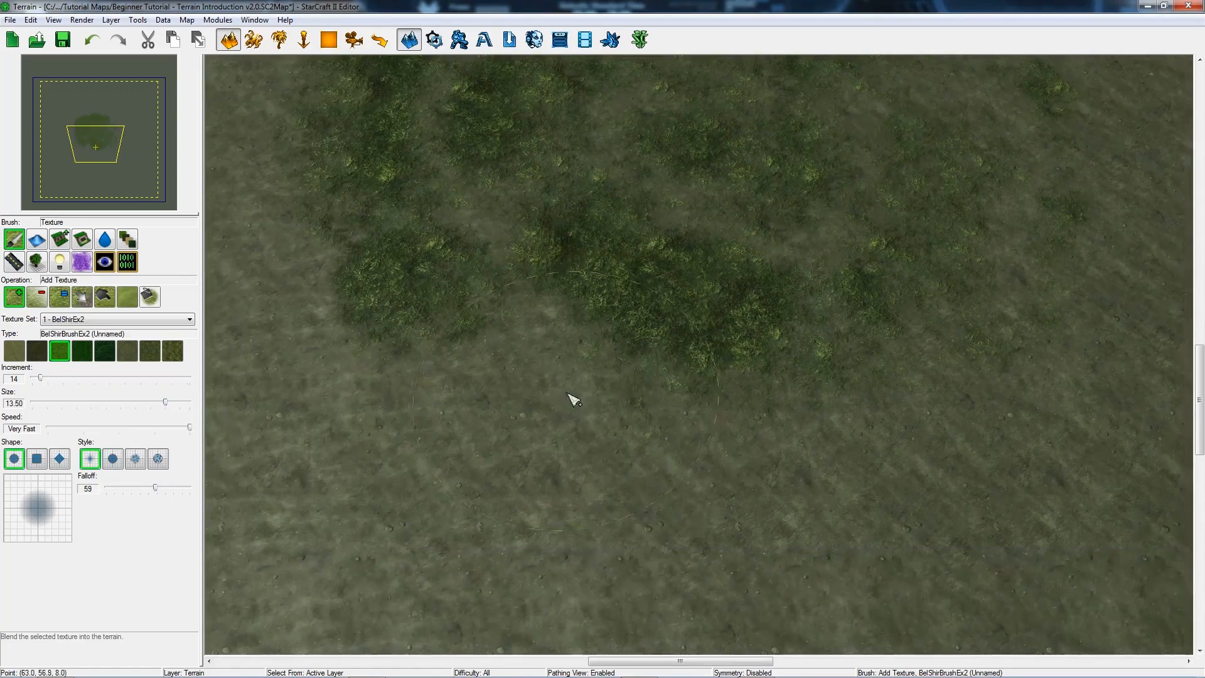
right_drag(522, 427, 559, 393)
mouse_move(157, 483)
mouse_down()
mouse_move(144, 487)
mouse_move(170, 488)
mouse_up()
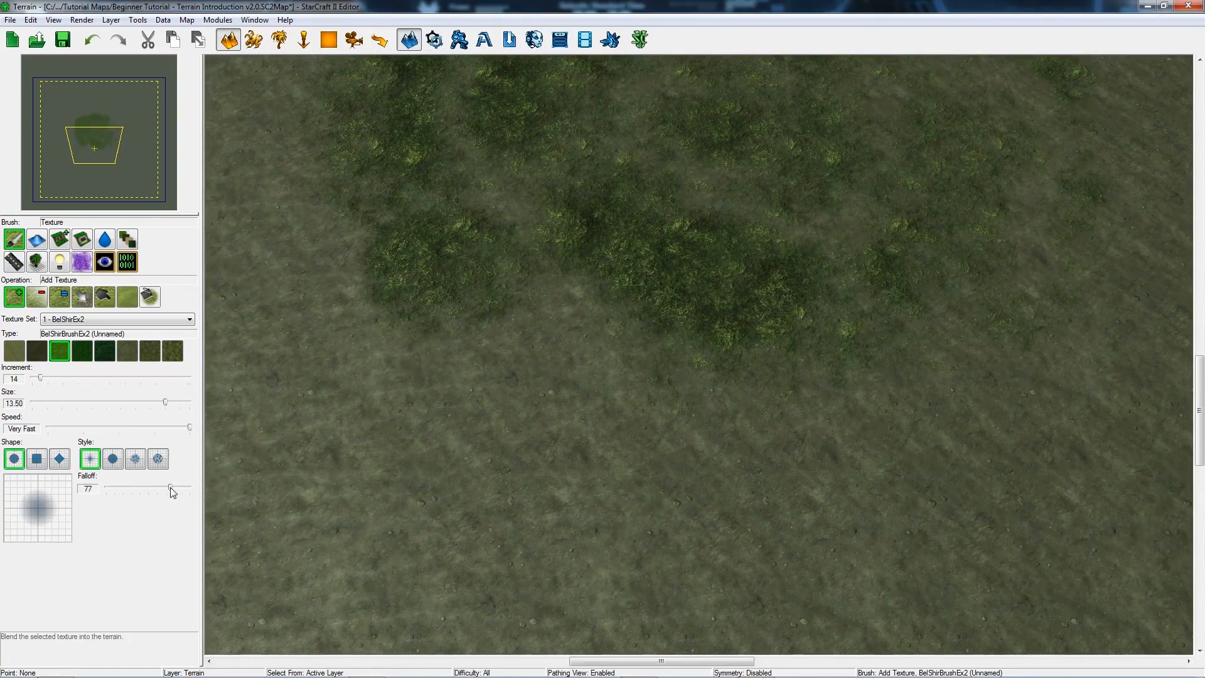
click(584, 452)
mouse_move(584, 451)
mouse_down()
mouse_move(465, 447)
mouse_move(387, 399)
mouse_move(301, 320)
mouse_move(275, 244)
mouse_move(271, 286)
mouse_up()
right_drag(271, 286, 276, 283)
Set the falloff to 51 and paint further faint BelShirBrushEx2 patches southeast of the grass
click(148, 487)
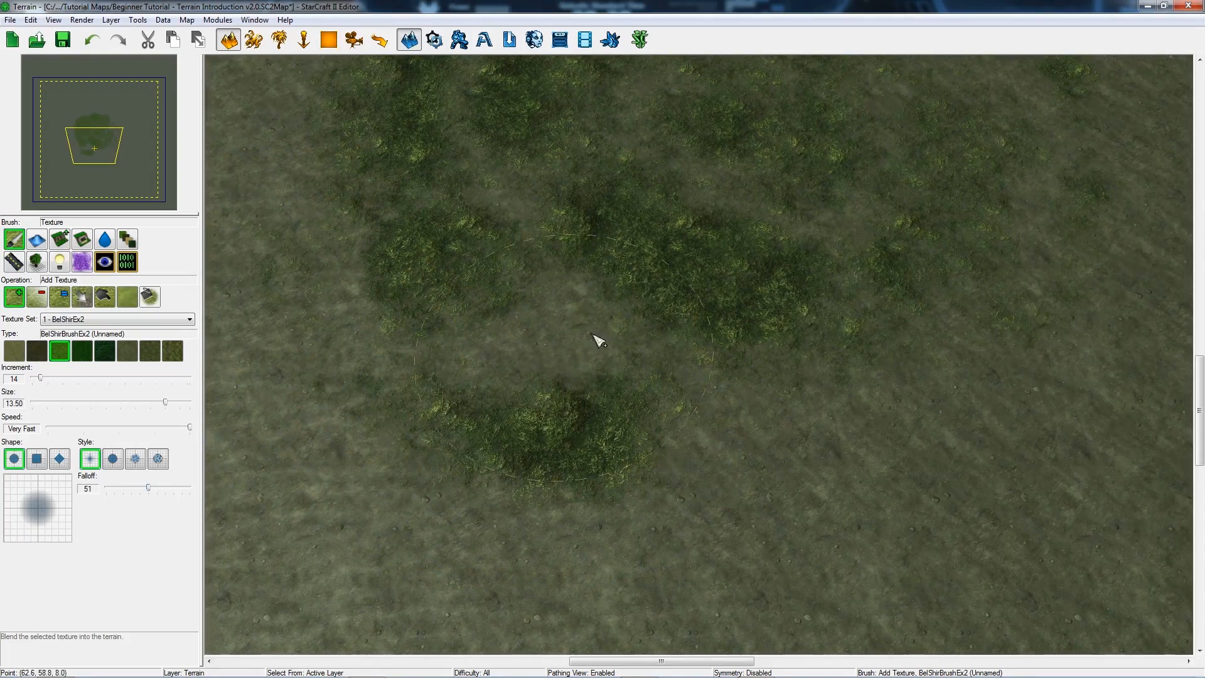
mouse_move(596, 339)
mouse_down()
mouse_move(809, 487)
mouse_move(912, 468)
mouse_move(992, 417)
mouse_move(917, 459)
mouse_up()
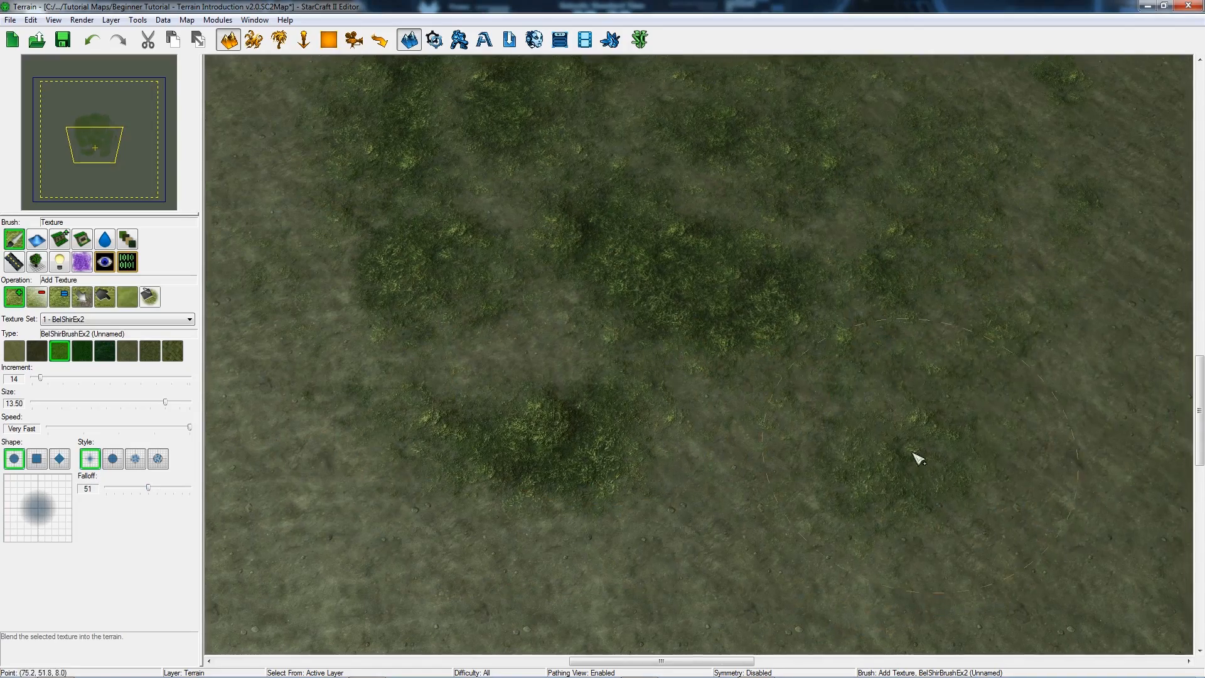
right_drag(912, 452, 857, 377)
mouse_move(806, 411)
mouse_down()
mouse_move(616, 479)
mouse_move(659, 483)
mouse_move(634, 471)
mouse_up()
right_drag(415, 452, 475, 494)
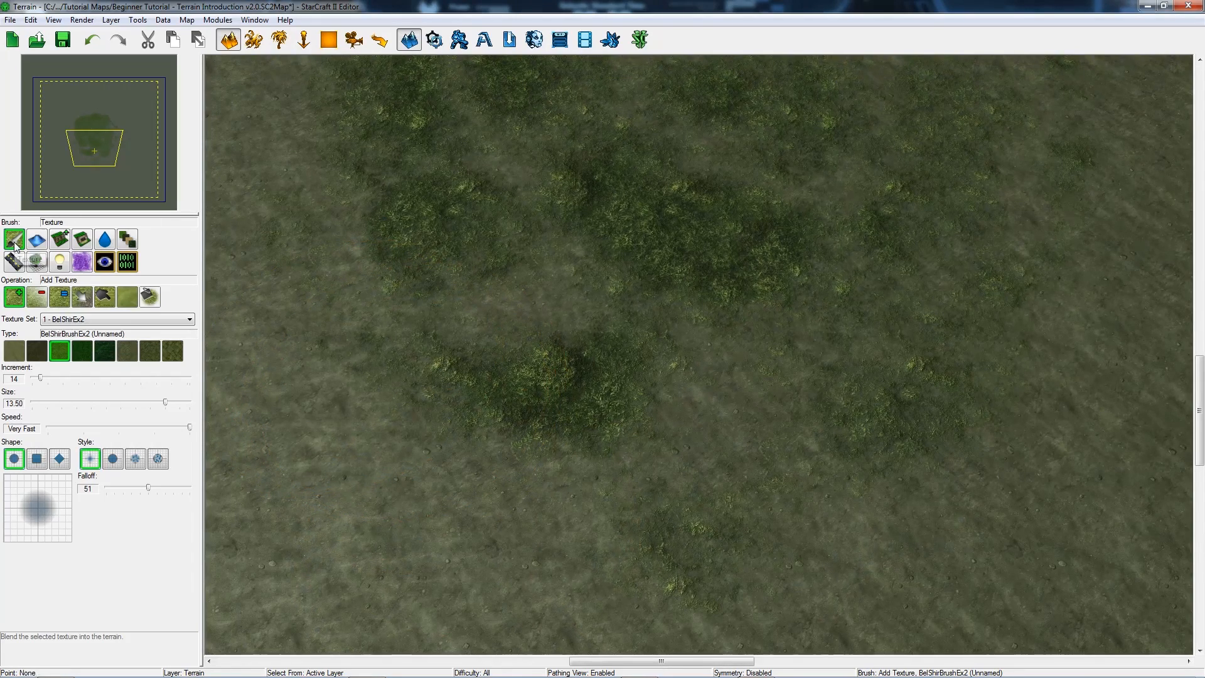
Gently raise the terrain in the western part of the grass with the Height brush at amplitude 0.04
key(Escape)
click(36, 241)
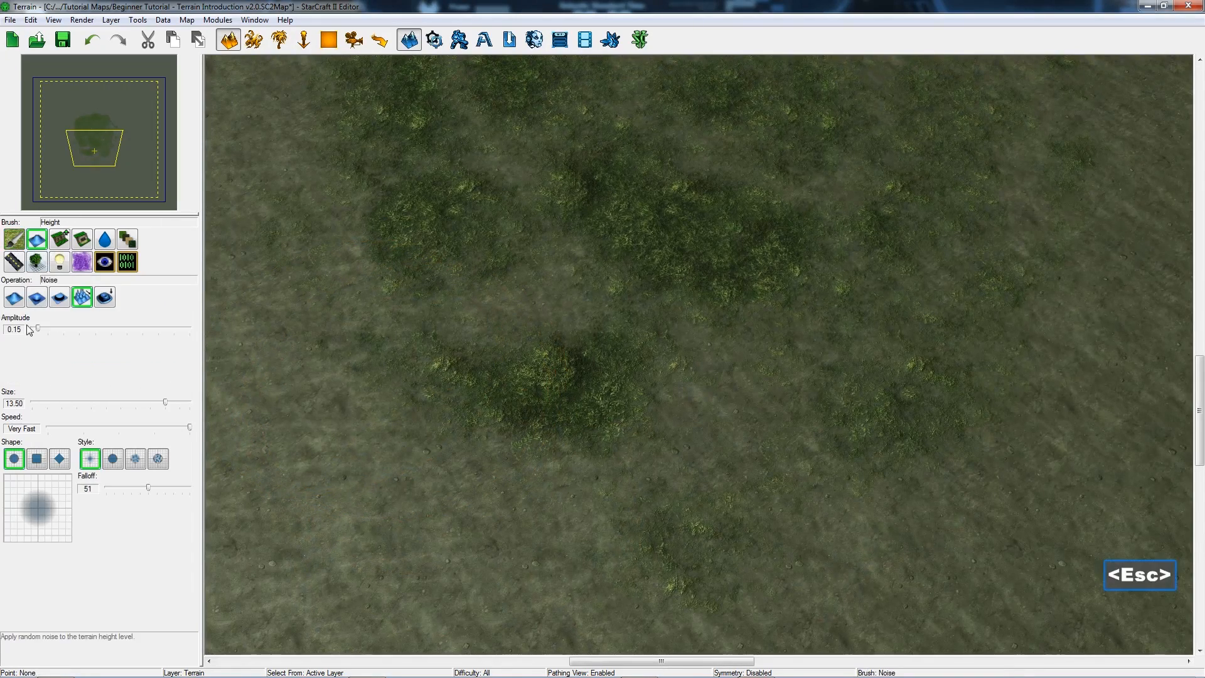
click(15, 301)
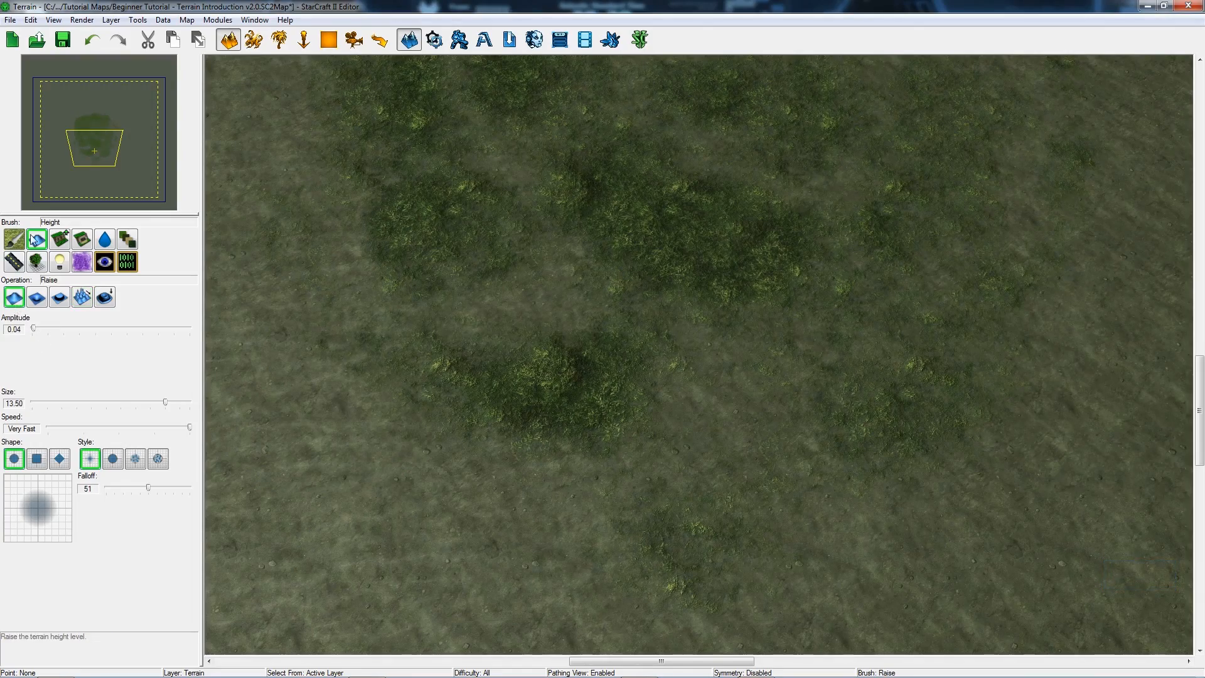
mouse_move(510, 233)
right_down()
mouse_move(519, 304)
mouse_move(565, 352)
right_up()
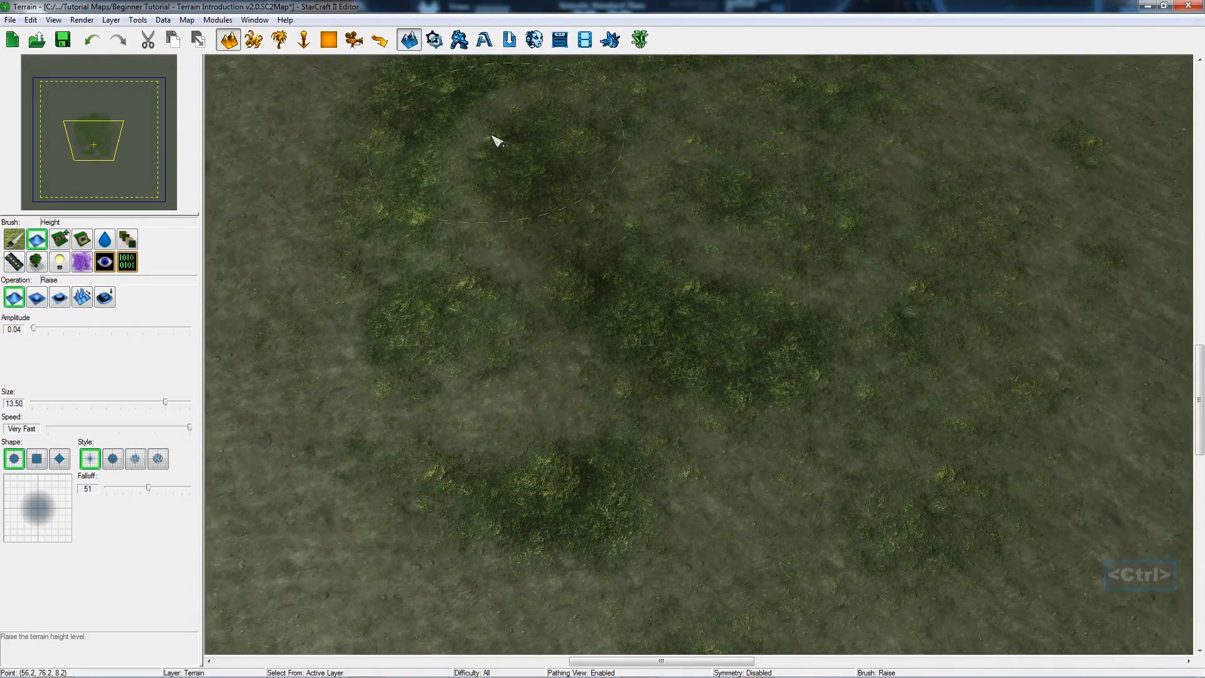
right_drag(609, 162, 529, 236)
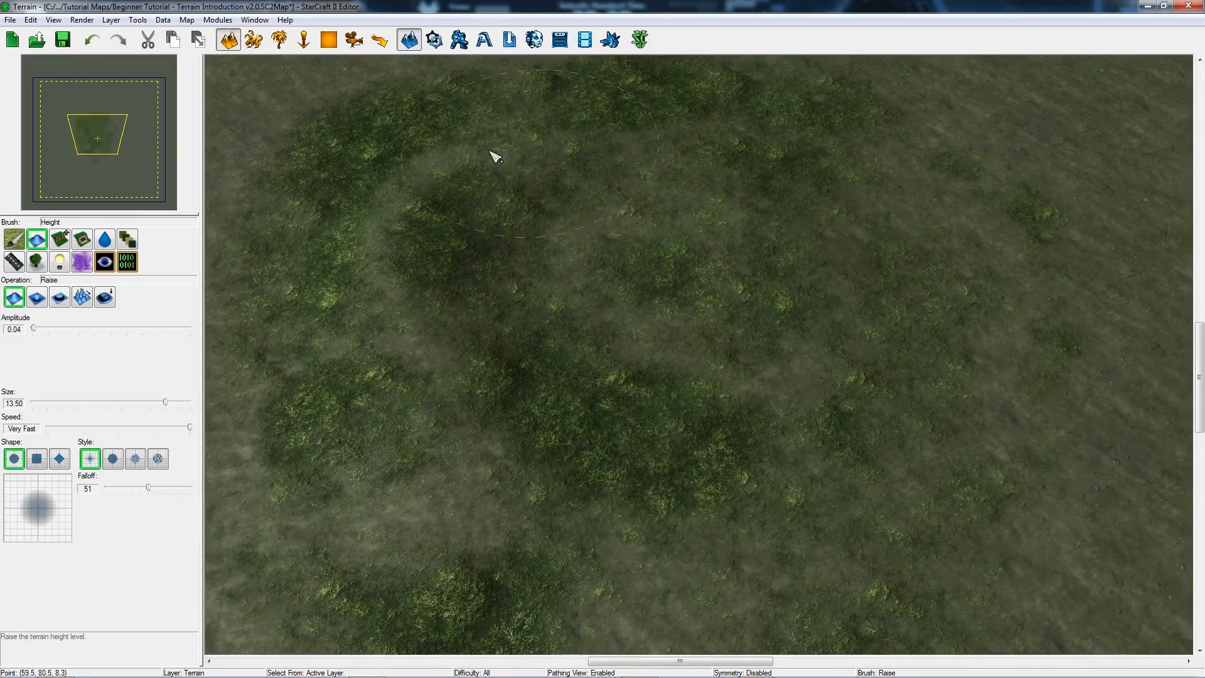
right_drag(492, 156, 513, 182)
Lower the slightly raised ground in the grass area with the Height brush's Lower operation at amplitude 0.07
click(36, 299)
right_drag(550, 270, 481, 318)
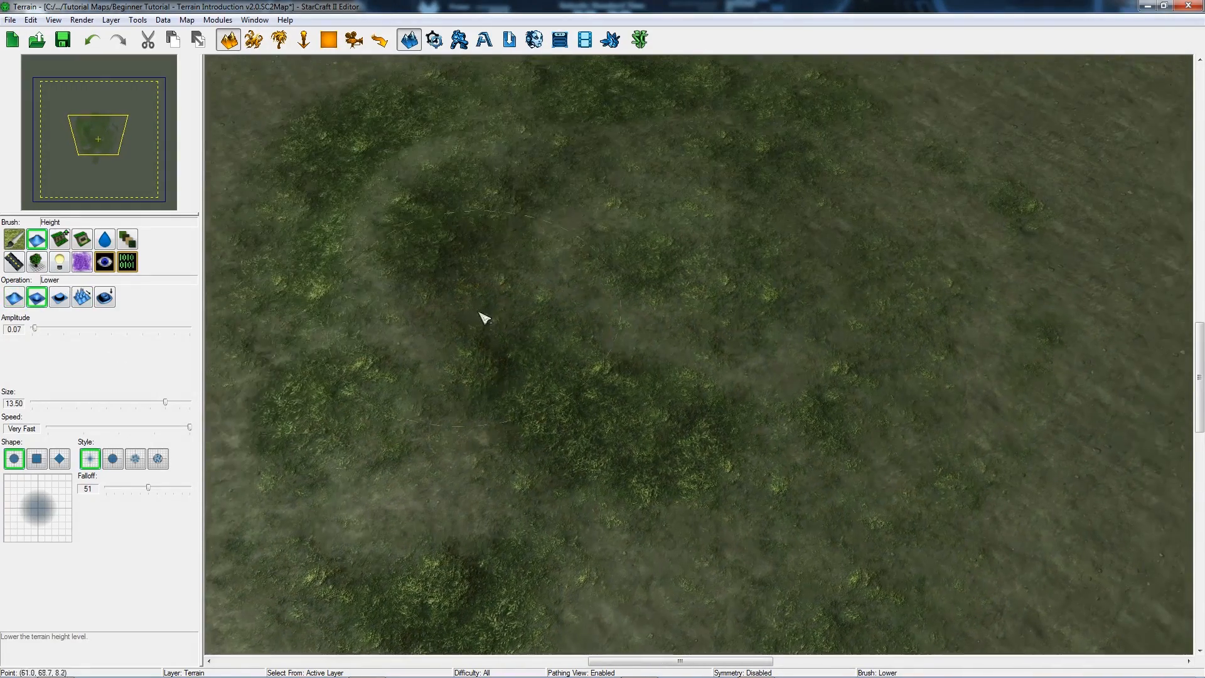
mouse_move(610, 177)
mouse_down()
mouse_move(479, 177)
mouse_move(394, 337)
mouse_move(439, 479)
mouse_up()
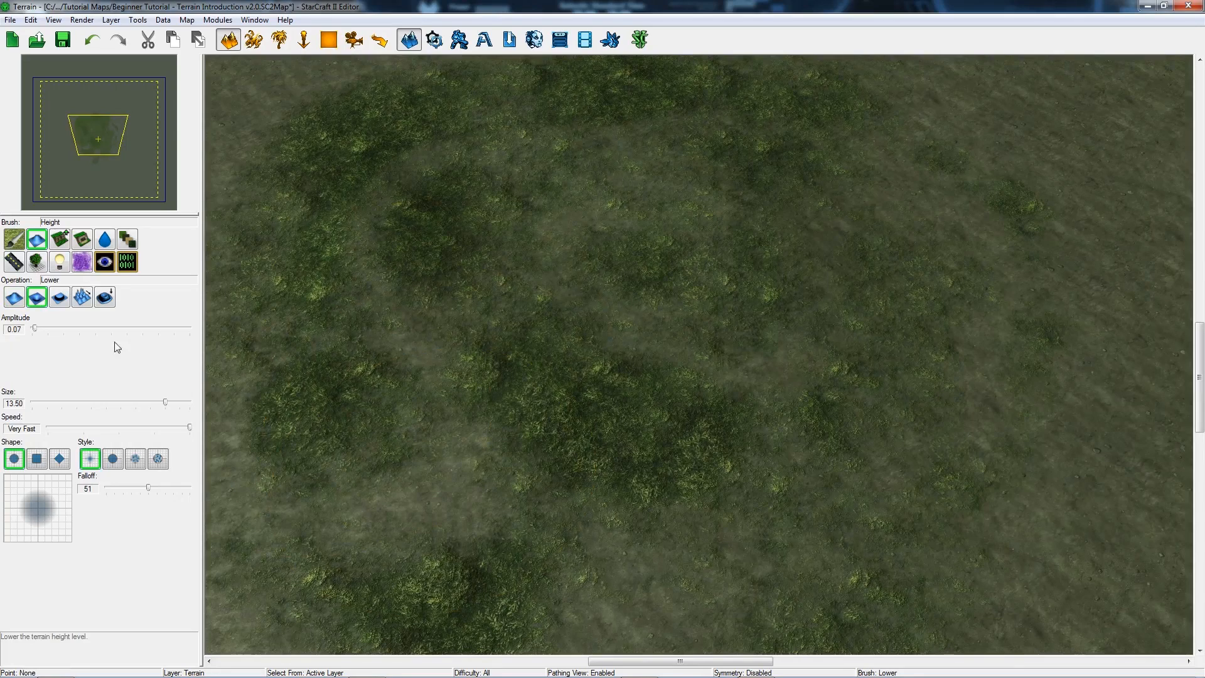
Raise several rounded hills and ridges across the grass area with the Height brush's Raise operation at amplitude 0.44
click(14, 296)
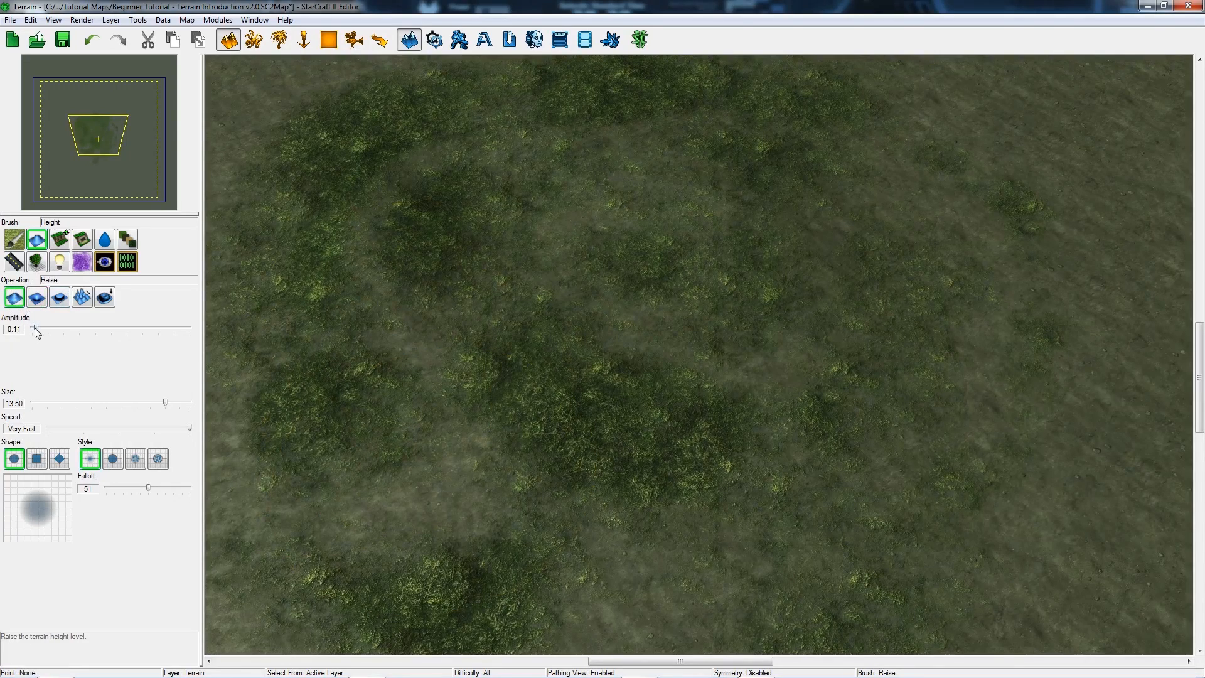
drag(36, 328, 37, 329)
click(20, 246)
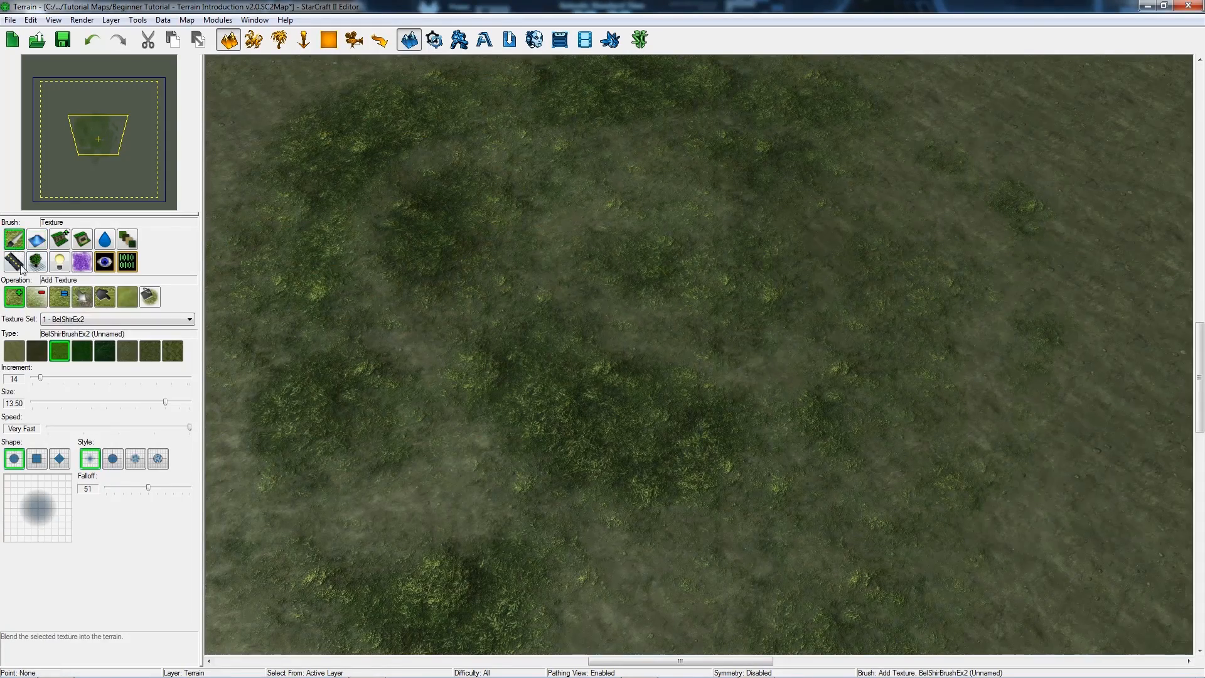
click(40, 247)
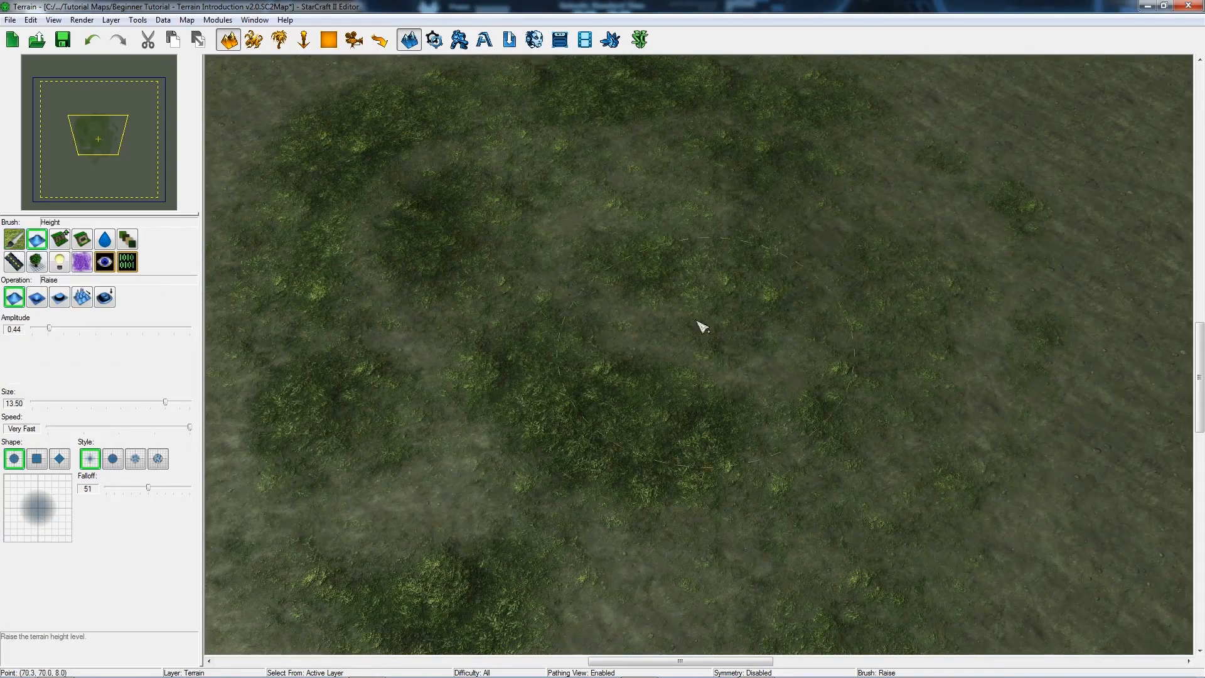
mouse_move(533, 158)
mouse_down()
mouse_move(511, 129)
mouse_move(375, 323)
mouse_move(384, 412)
mouse_up()
mouse_move(574, 290)
ctrl+right_down()
mouse_move(576, 309)
mouse_move(592, 287)
mouse_move(602, 300)
ctrl+right_up()
scroll(592, 287, down, 1)
mouse_move(565, 144)
mouse_down()
mouse_move(705, 162)
mouse_move(651, 157)
mouse_move(584, 337)
mouse_move(548, 393)
mouse_move(790, 339)
mouse_up()
ctrl+right_drag(740, 433, 791, 404)
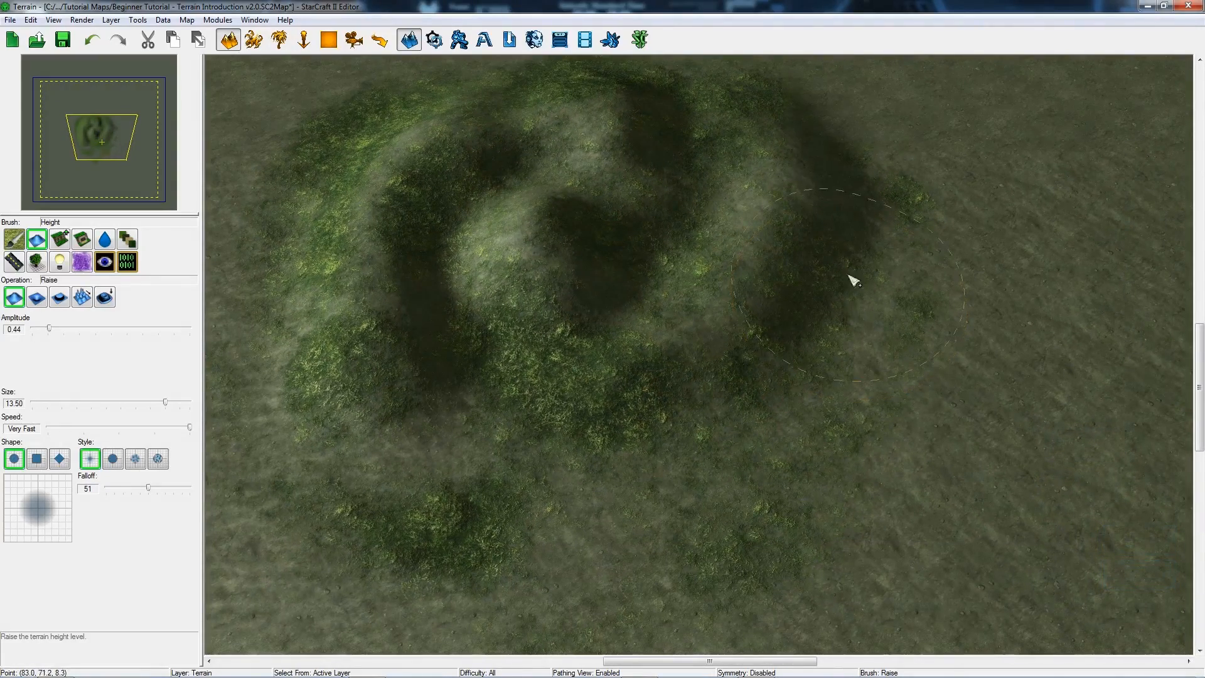
mouse_move(831, 348)
mouse_down()
mouse_move(777, 409)
mouse_move(457, 484)
mouse_move(465, 404)
mouse_up()
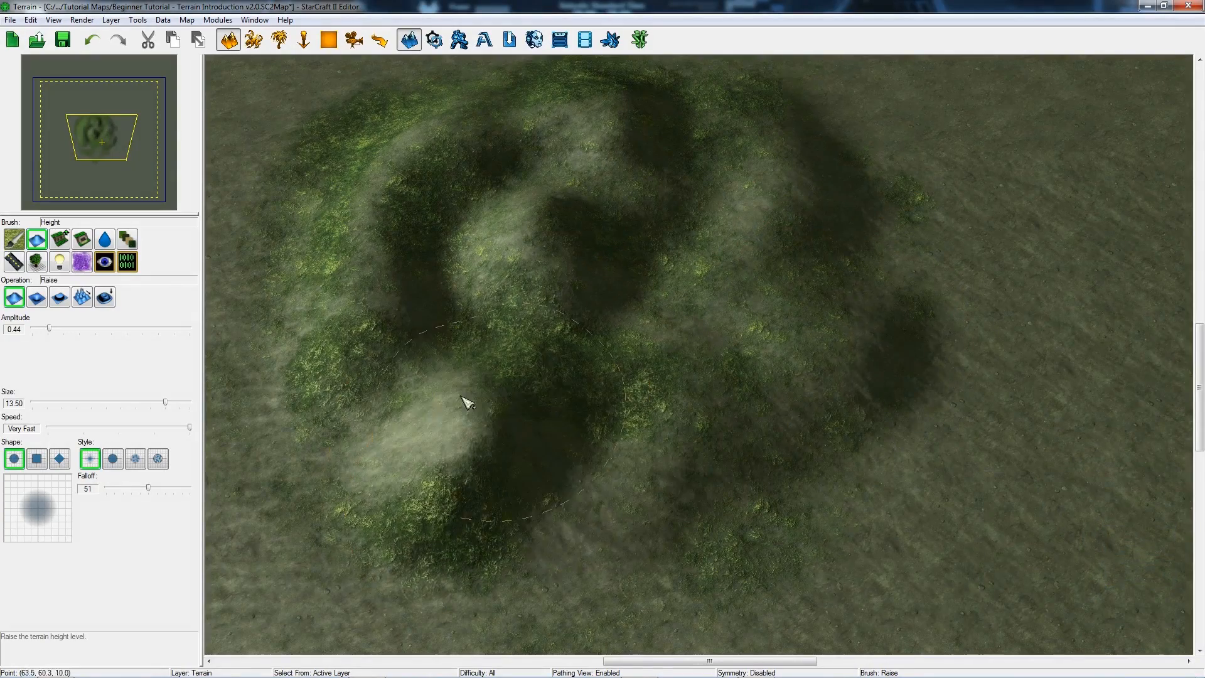
ctrl+right_drag(536, 376, 536, 402)
Flatten a wide diagonal path through the hills to the surrounding ground level with the Uniform height operation
click(59, 297)
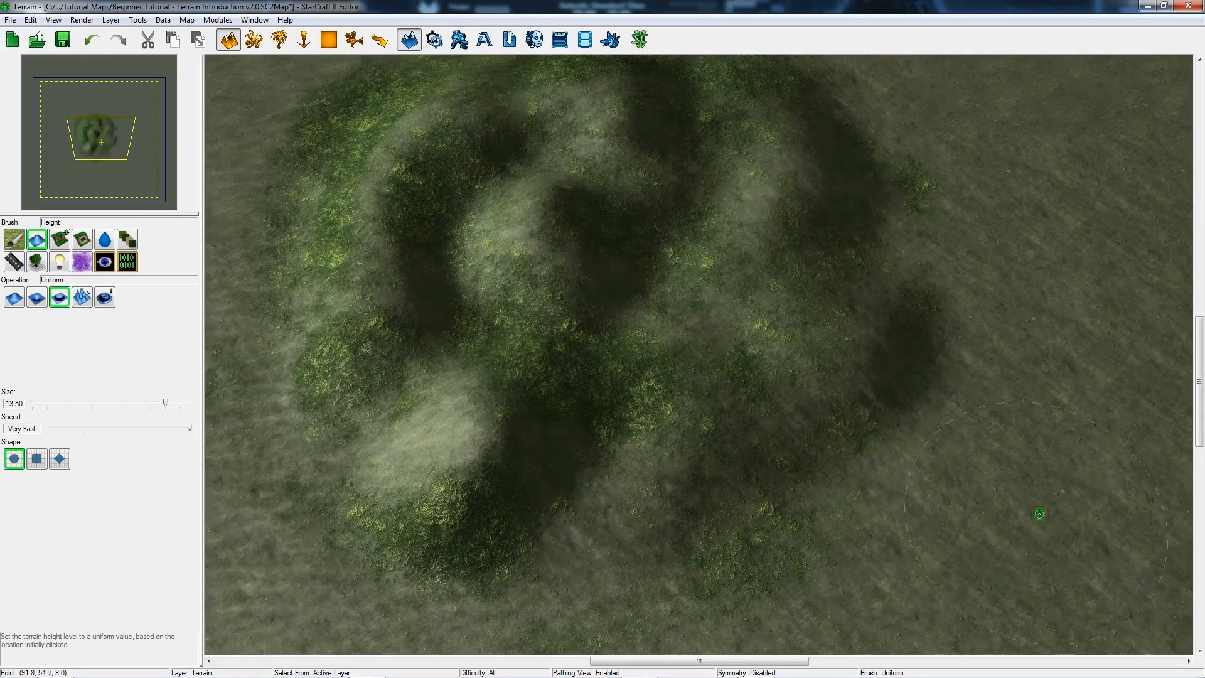
right_drag(1040, 509, 934, 515)
mouse_move(931, 514)
mouse_down()
mouse_move(668, 363)
mouse_move(468, 195)
mouse_move(314, 100)
mouse_up()
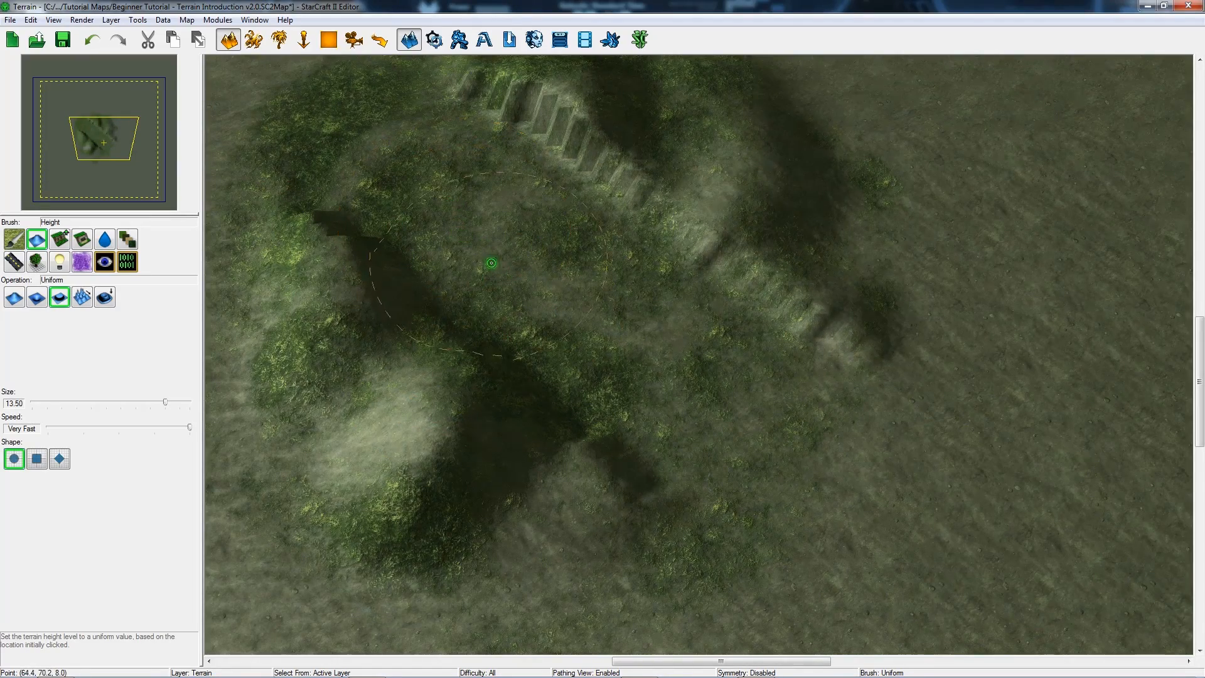
Level the northern hill into a flat raised plateau with the Uniform height operation, starting the stroke from the raised ground
right_drag(492, 263, 590, 382)
scroll(589, 383, up, 3)
ctrl+right_drag(656, 420, 704, 452)
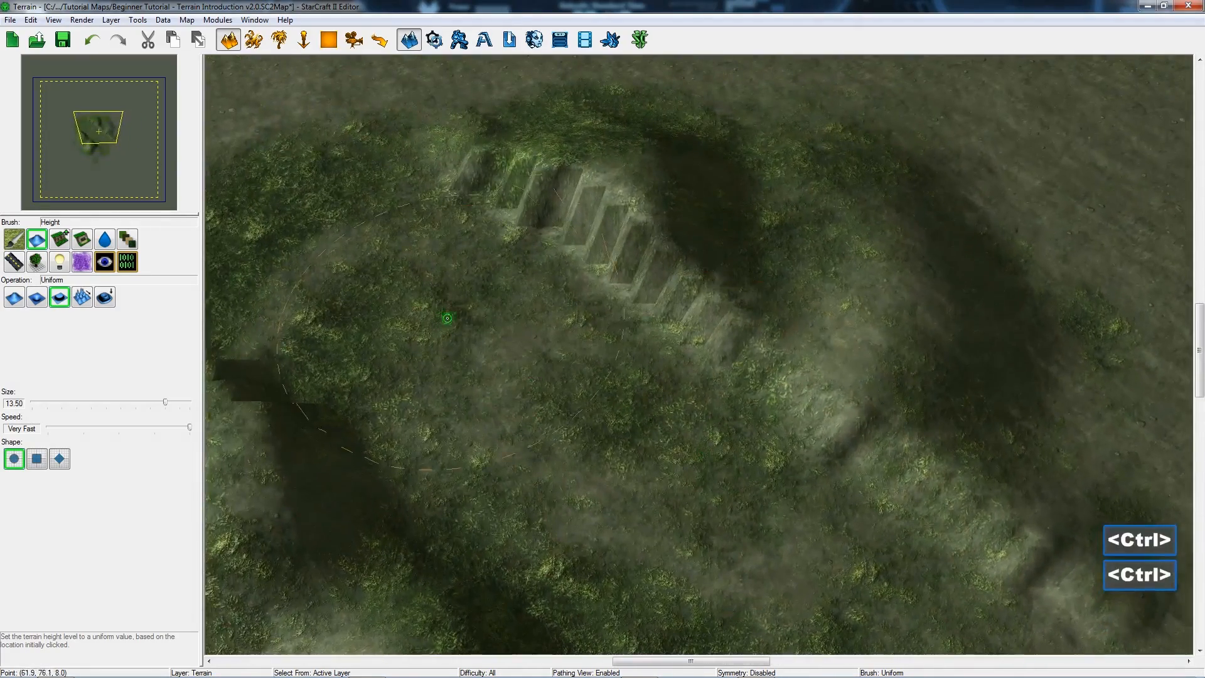
ctrl+right_drag(447, 318, 323, 107)
scroll(423, 164, down, 3)
right_drag(423, 164, 457, 193)
scroll(640, 353, up, 3)
right_drag(750, 361, 636, 346)
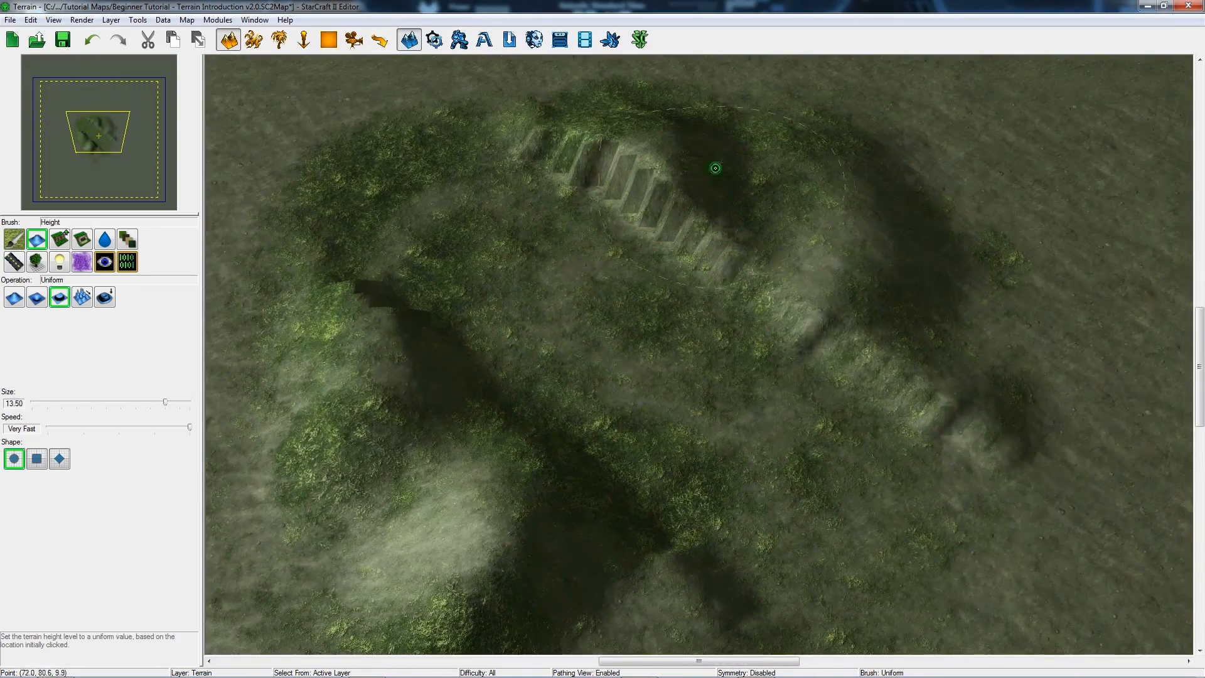
drag(653, 152, 799, 236)
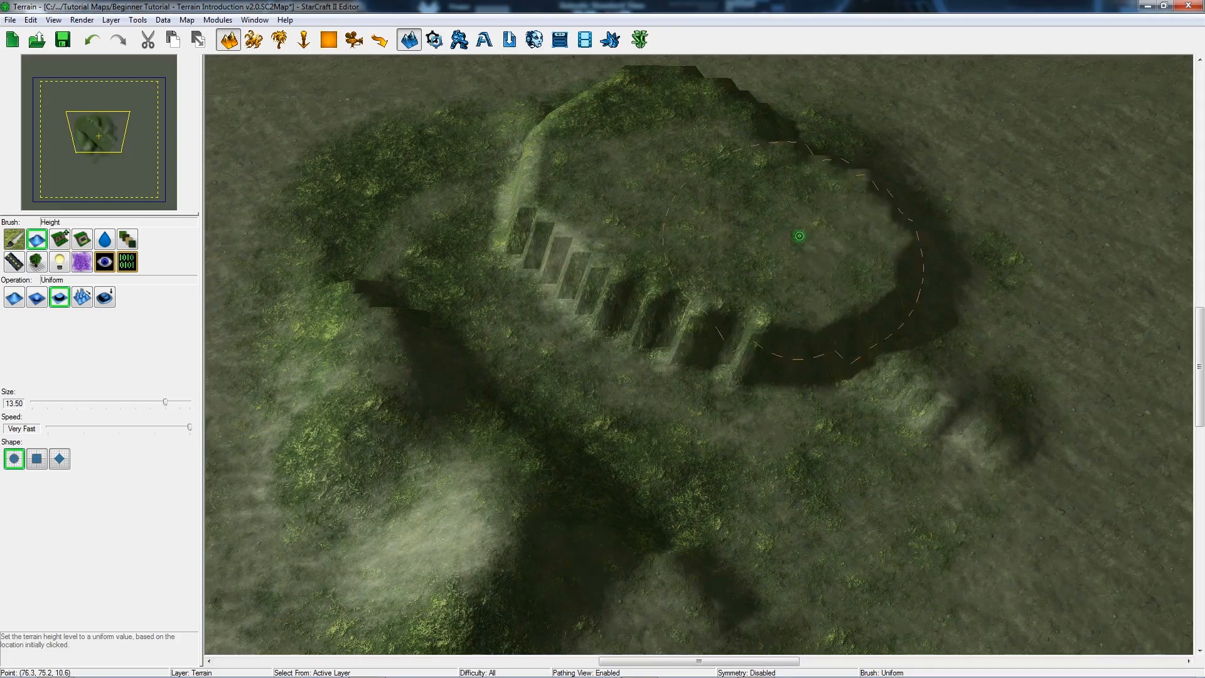
ctrl+right_drag(726, 184, 661, 367)
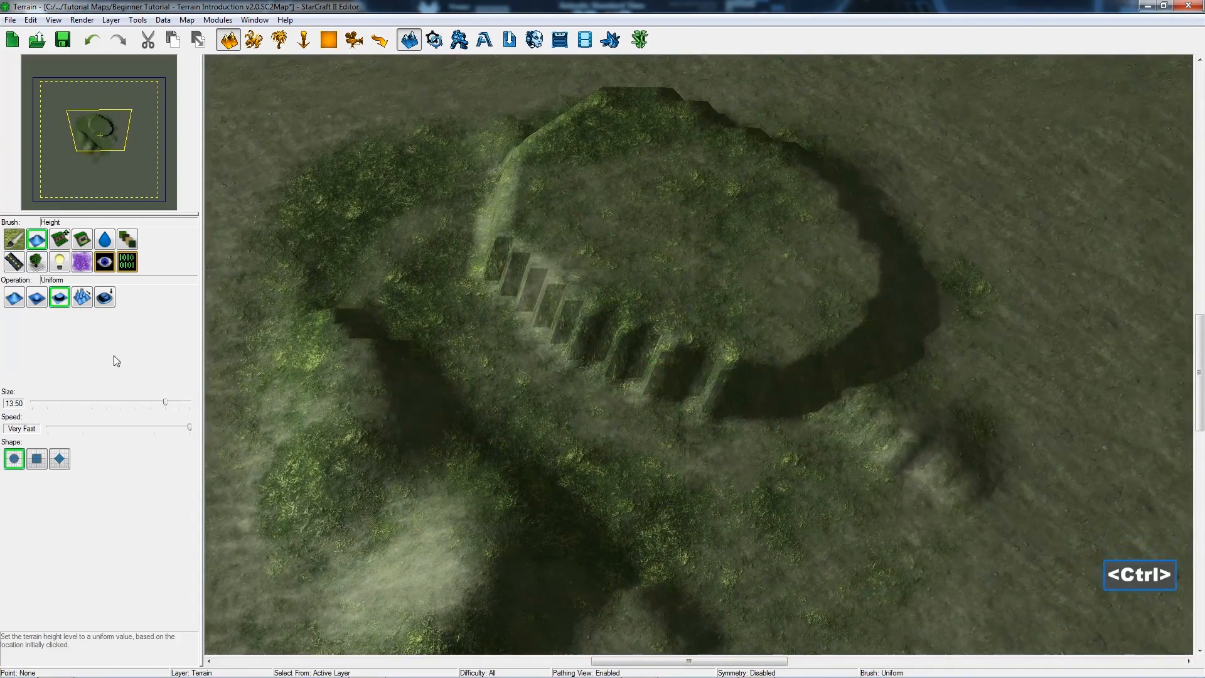
Smooth the steep edges of the raised plateau and the surrounding slopes with the Height brush's Smooth operation at amplitude 0.12
click(107, 302)
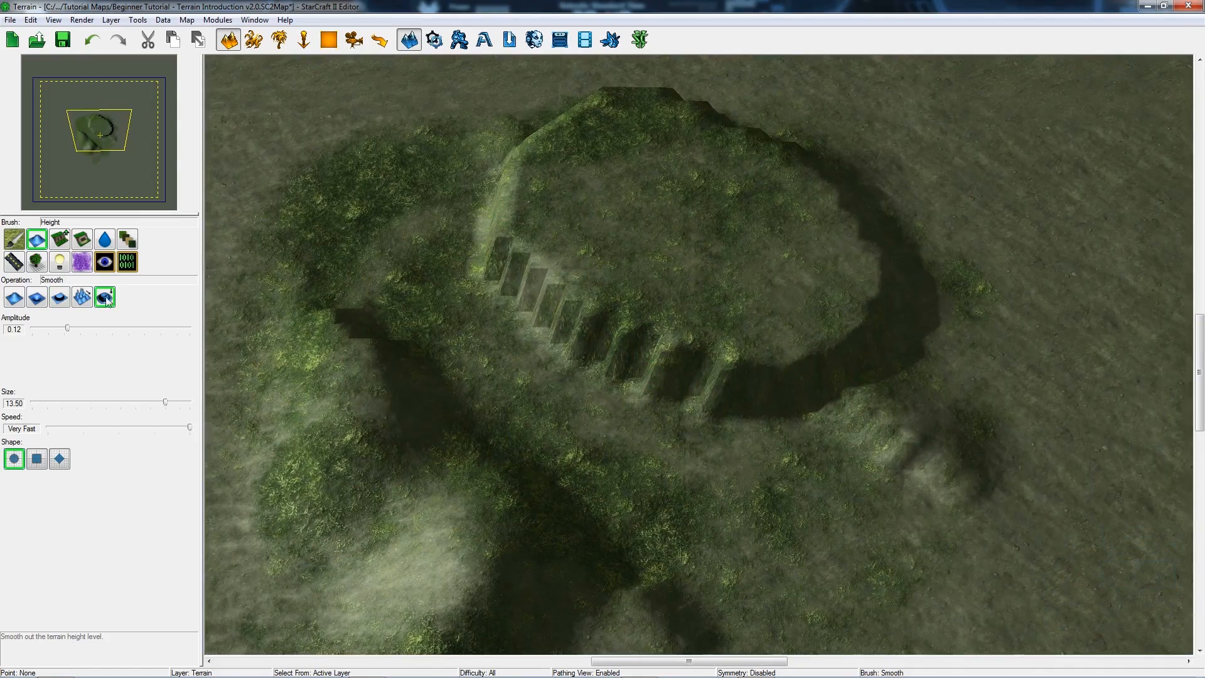
ctrl+right_drag(492, 242, 608, 371)
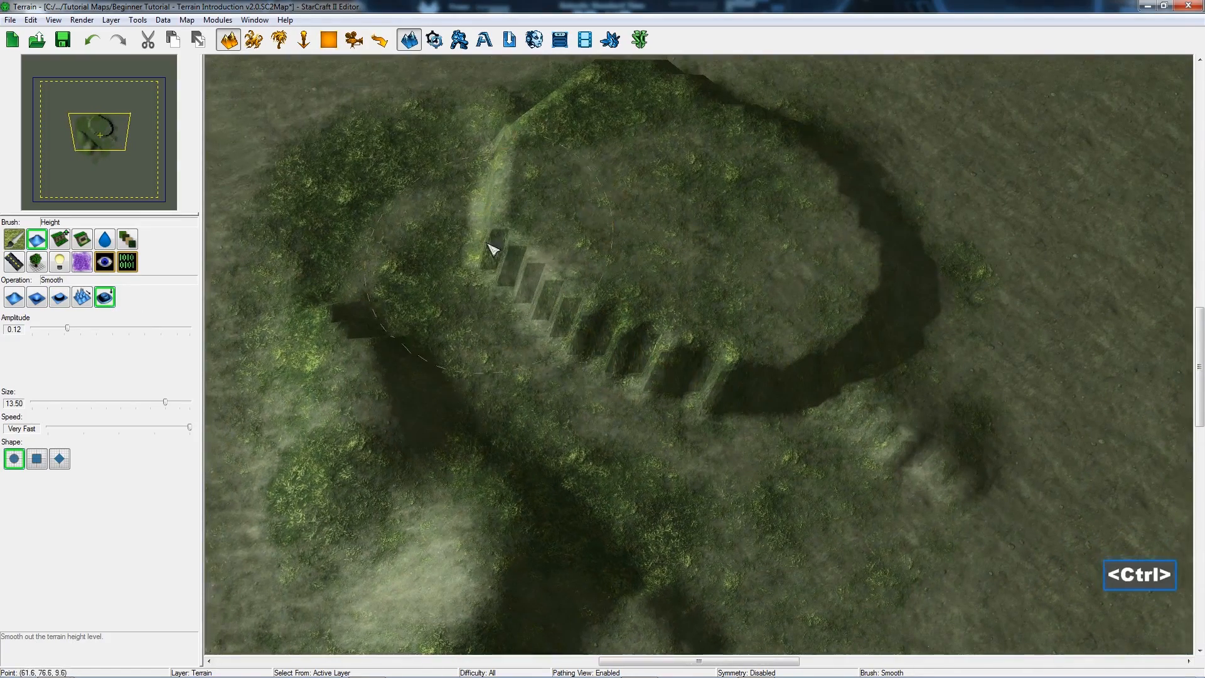
mouse_move(492, 250)
mouse_down()
mouse_move(544, 350)
mouse_move(797, 420)
mouse_move(922, 277)
mouse_move(907, 359)
mouse_move(676, 123)
mouse_move(473, 221)
mouse_up()
ctrl+right_drag(474, 221, 565, 331)
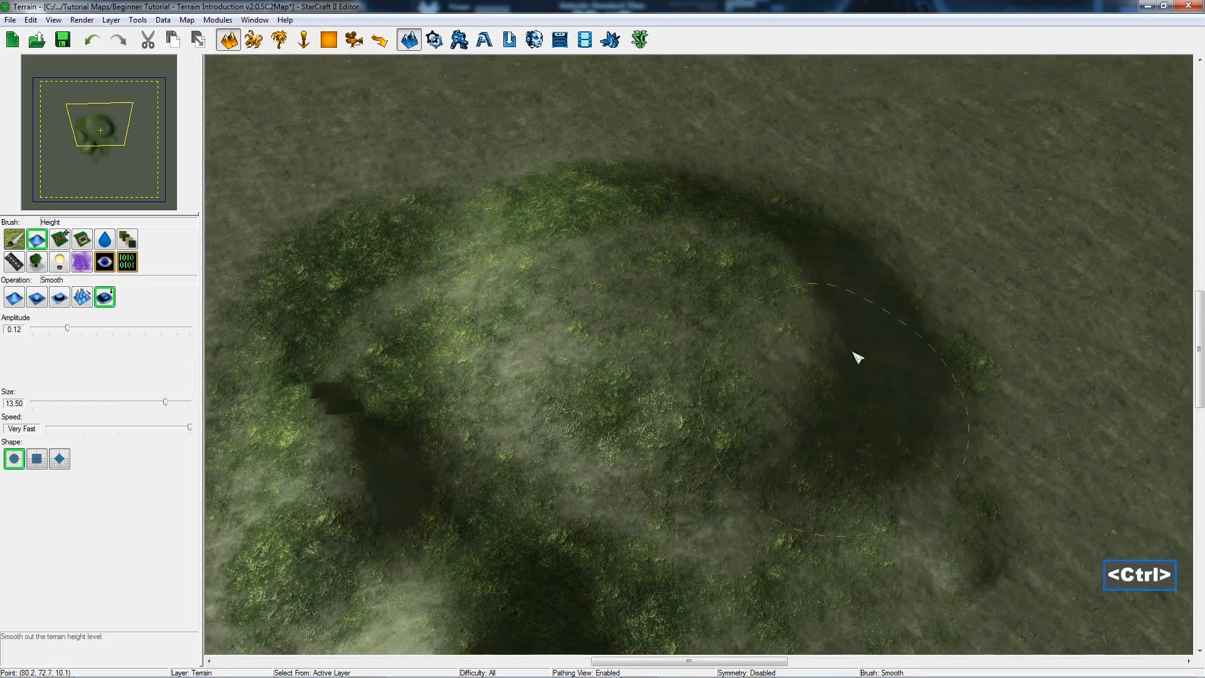
ctrl+right_drag(775, 417, 740, 452)
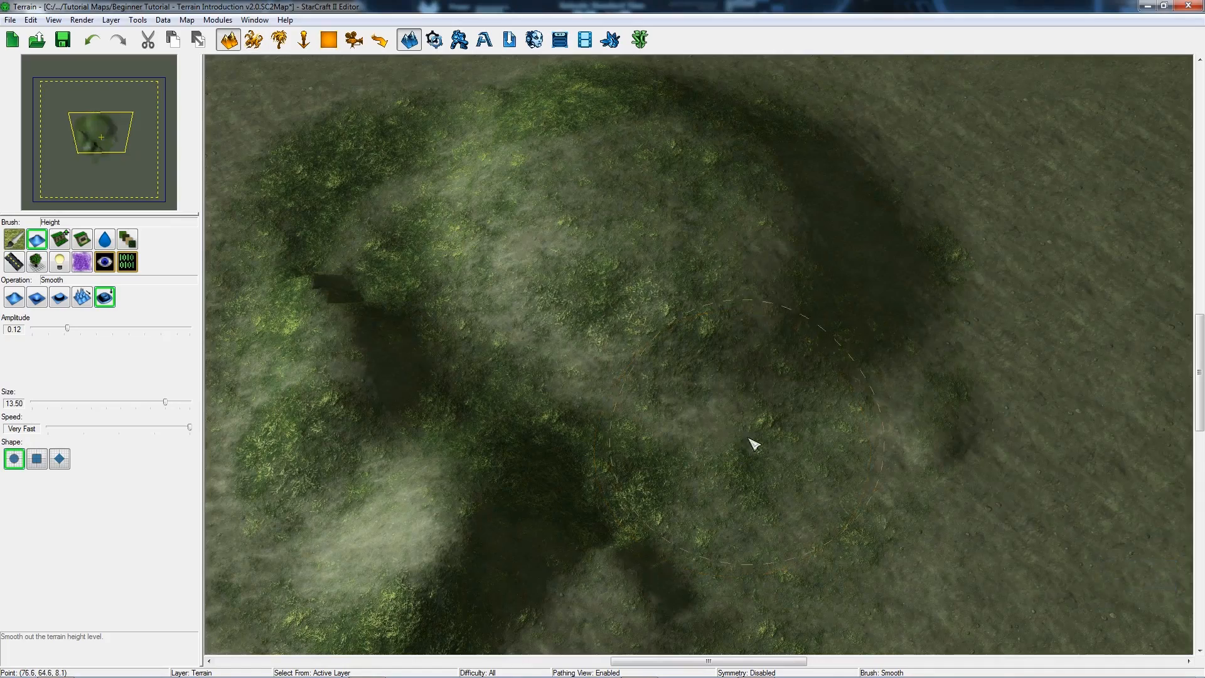
right_drag(694, 455, 688, 419)
scroll(680, 394, down, 3)
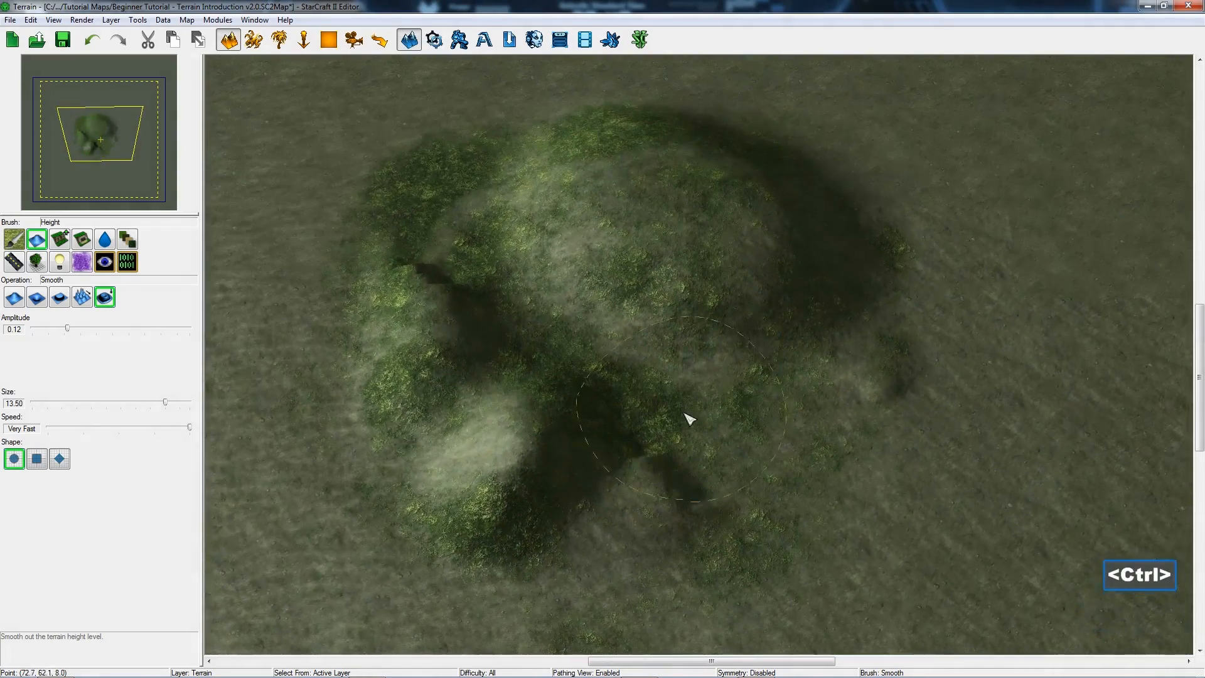
right_drag(625, 306, 770, 387)
right_drag(887, 290, 745, 360)
right_drag(613, 382, 759, 379)
ctrl+right_drag(696, 424, 627, 458)
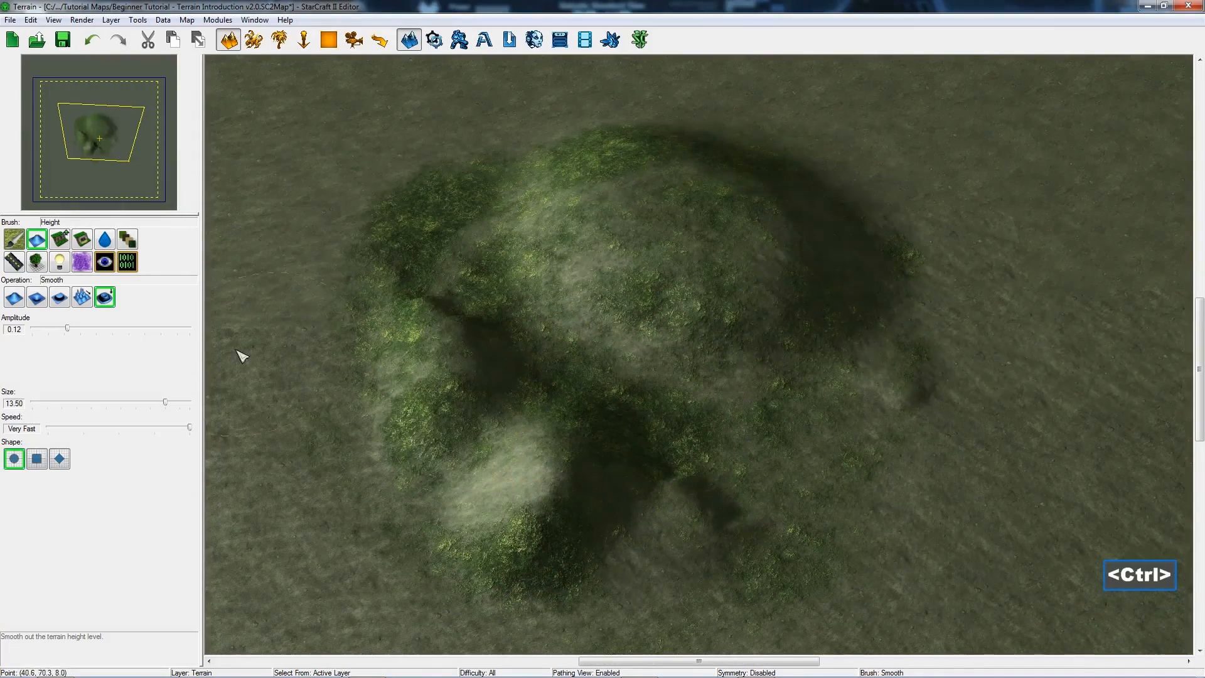
Roughen the flat ground west and south of the hills with the Height brush's Noise operation at amplitude 0.15
click(83, 298)
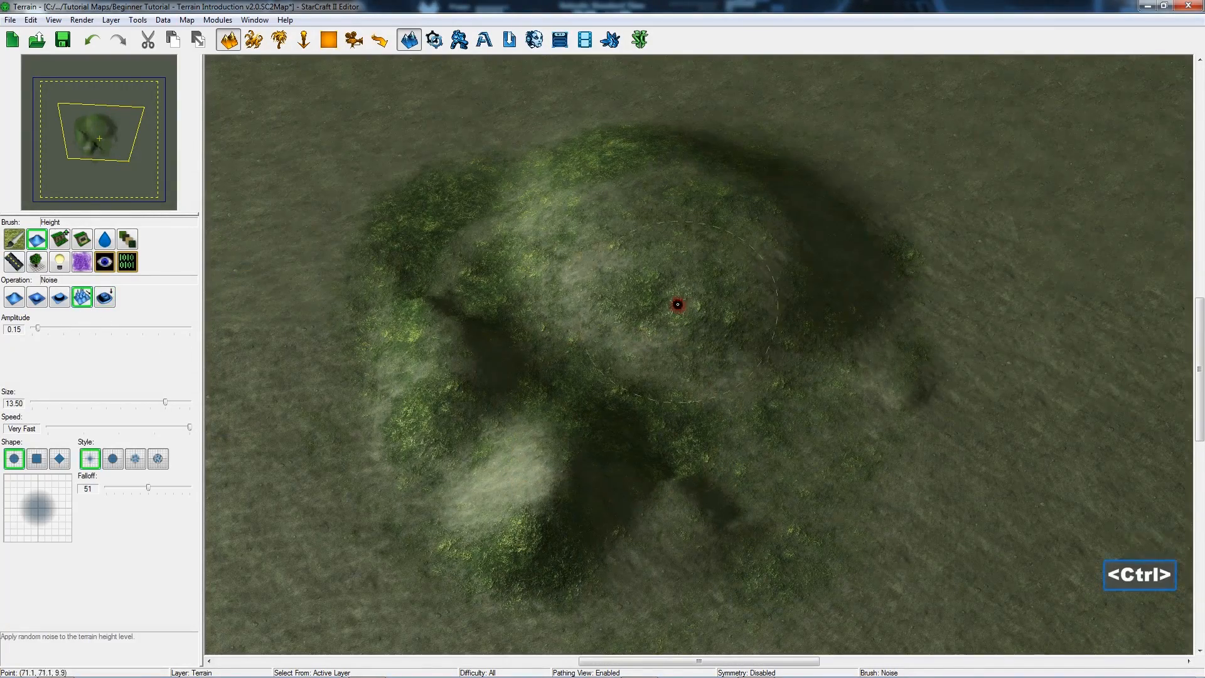
ctrl+right_drag(678, 304, 420, 333)
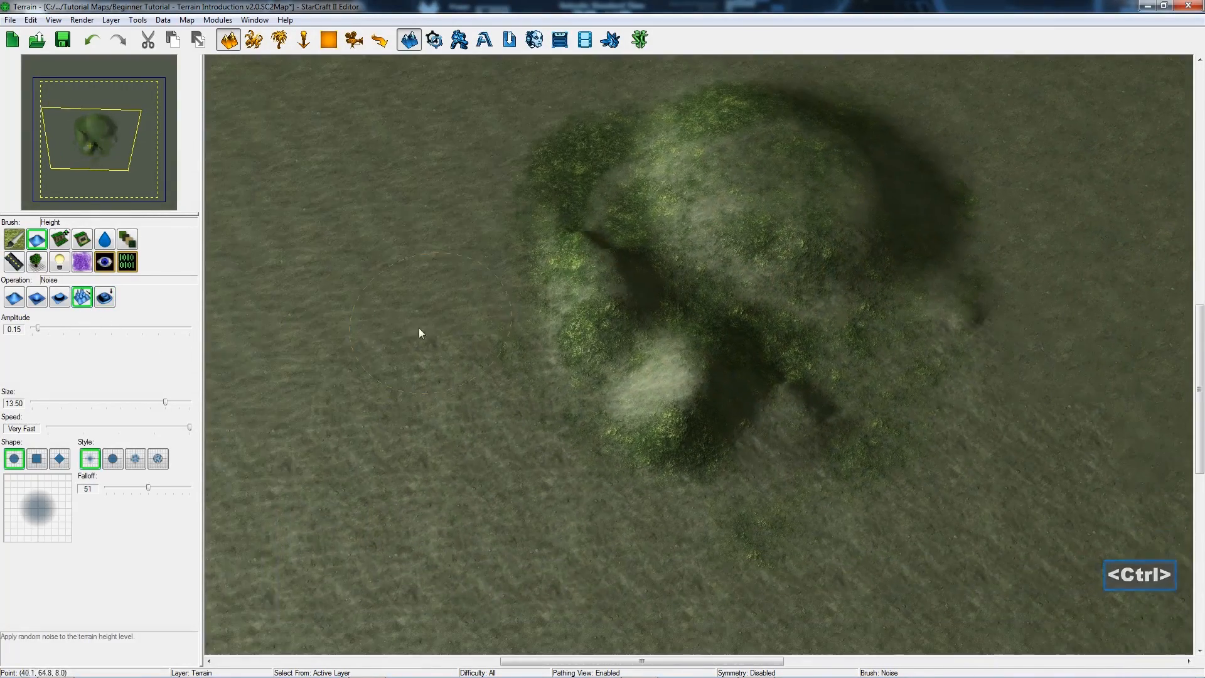
click(22, 300)
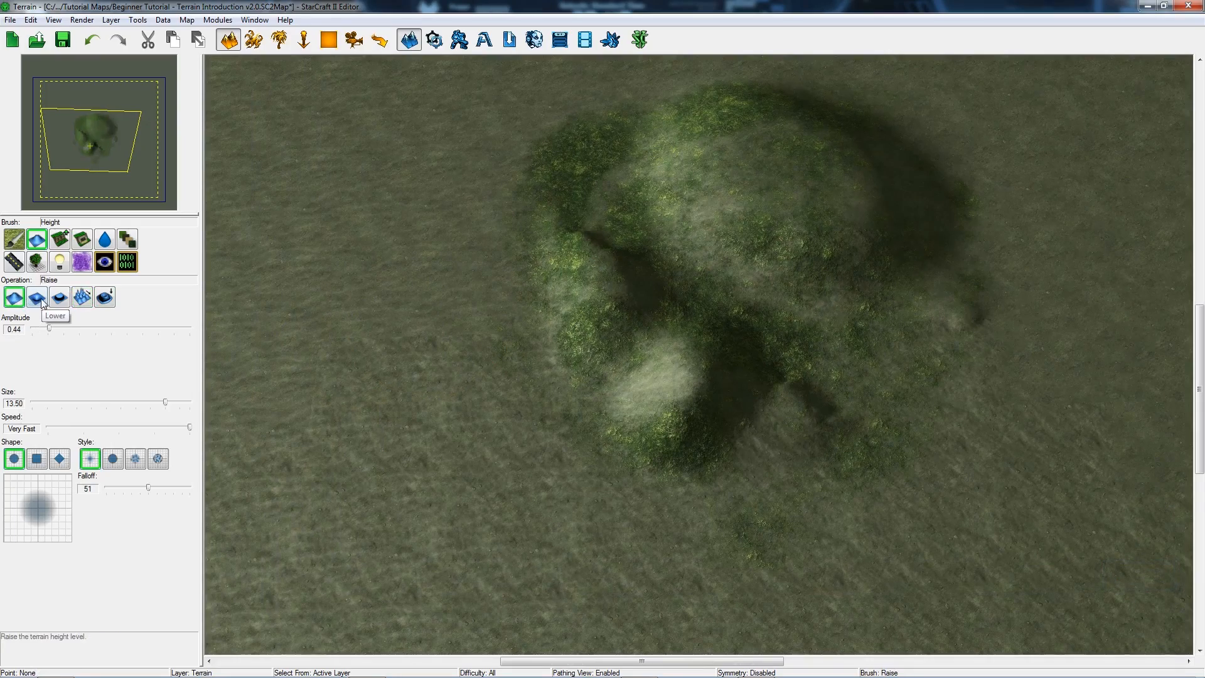
click(82, 301)
right_drag(468, 327, 492, 296)
drag(498, 302, 503, 281)
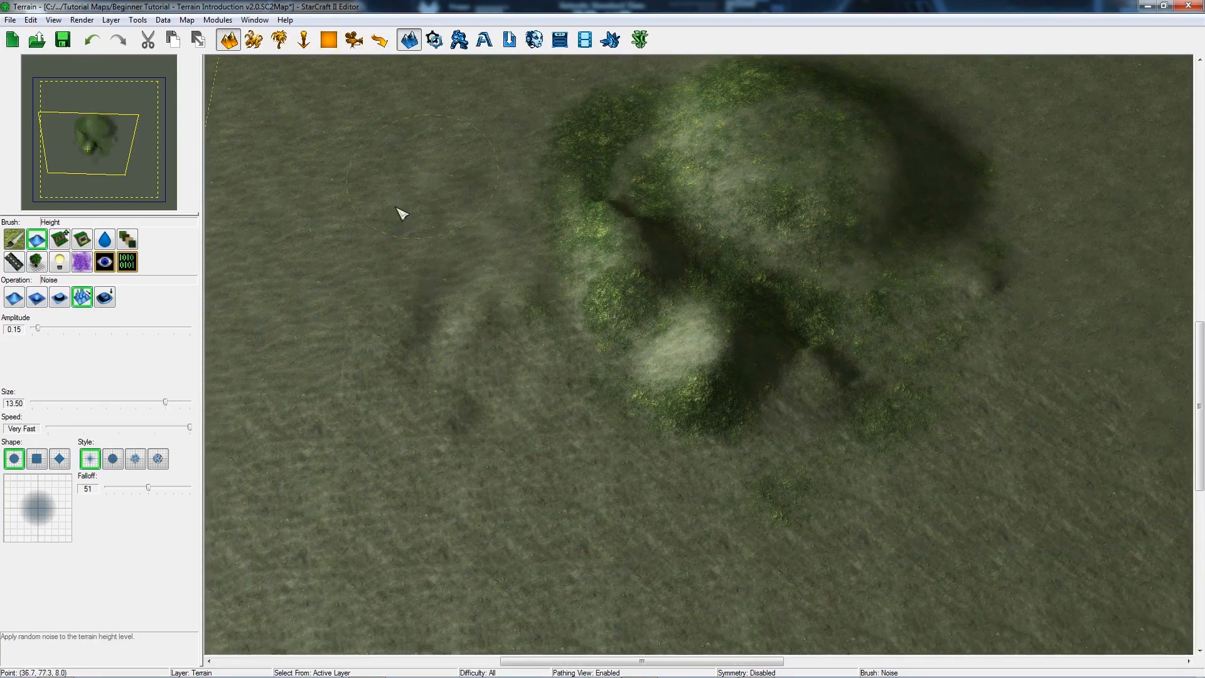
mouse_move(394, 409)
mouse_down()
mouse_move(465, 374)
mouse_move(546, 431)
mouse_move(398, 337)
mouse_move(590, 509)
mouse_move(668, 487)
mouse_move(643, 516)
mouse_up()
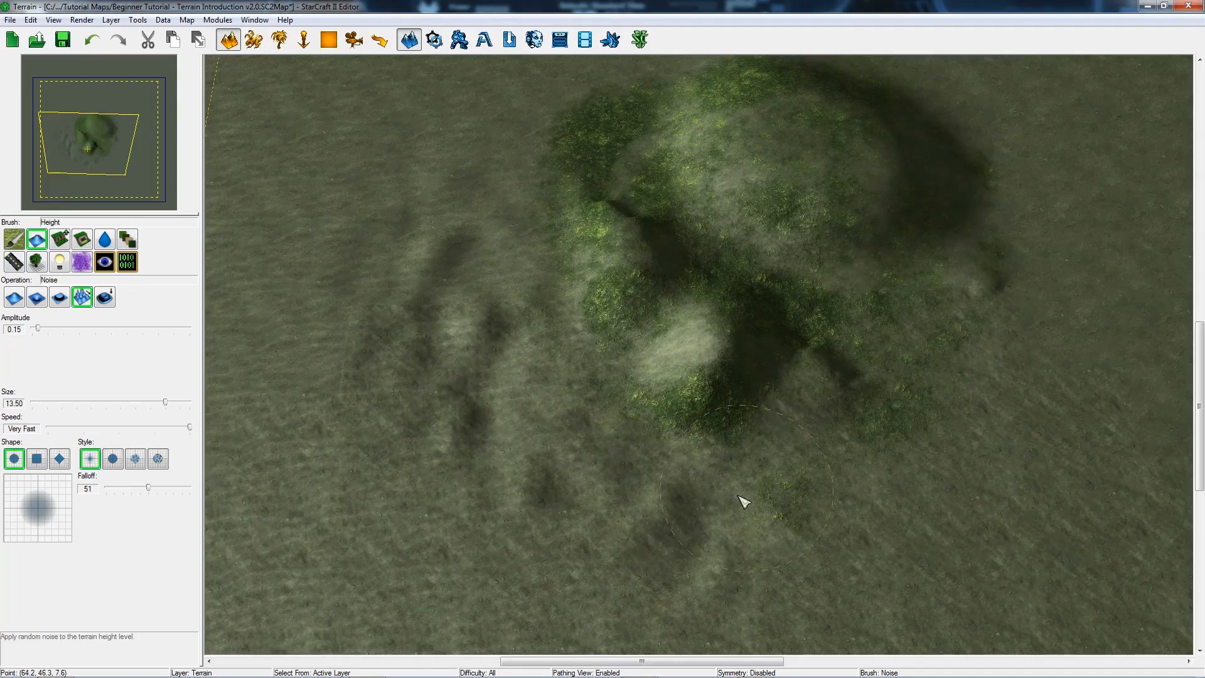
ctrl+right_drag(505, 393, 605, 450)
scroll(624, 430, up, 3)
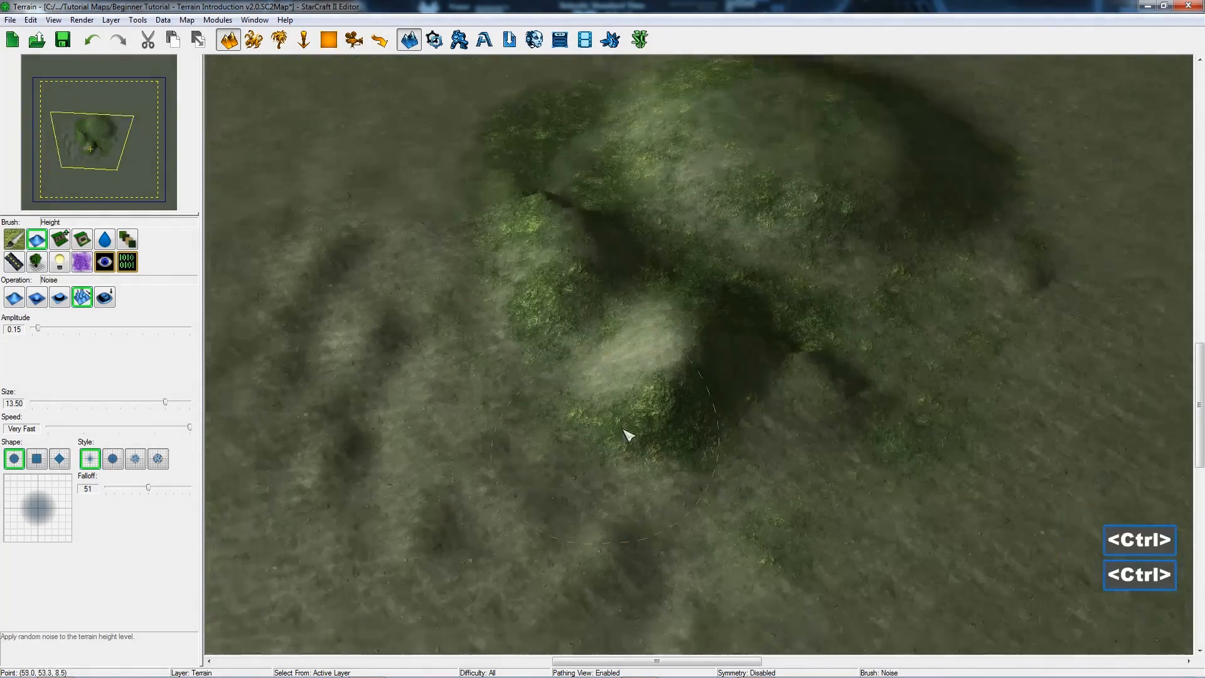
Set the Noise brush's falloff to 56 and reduce its size to 12.50
drag(149, 488, 153, 489)
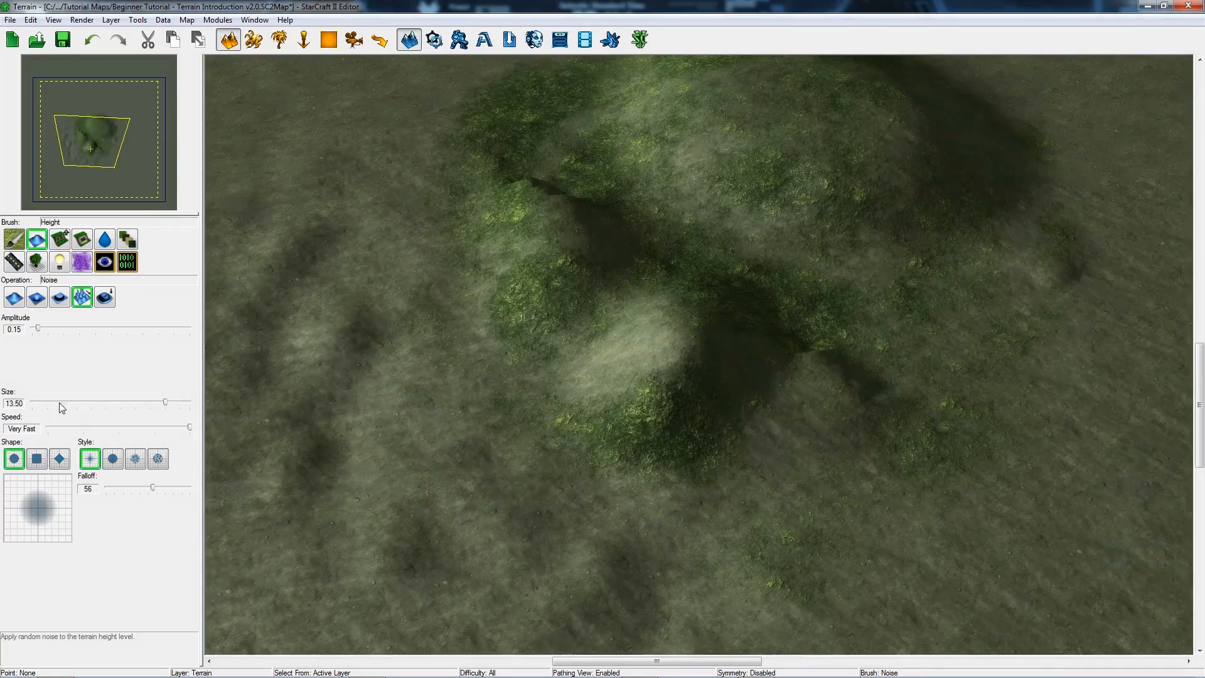
drag(155, 403, 141, 403)
ctrl+right_drag(433, 293, 433, 277)
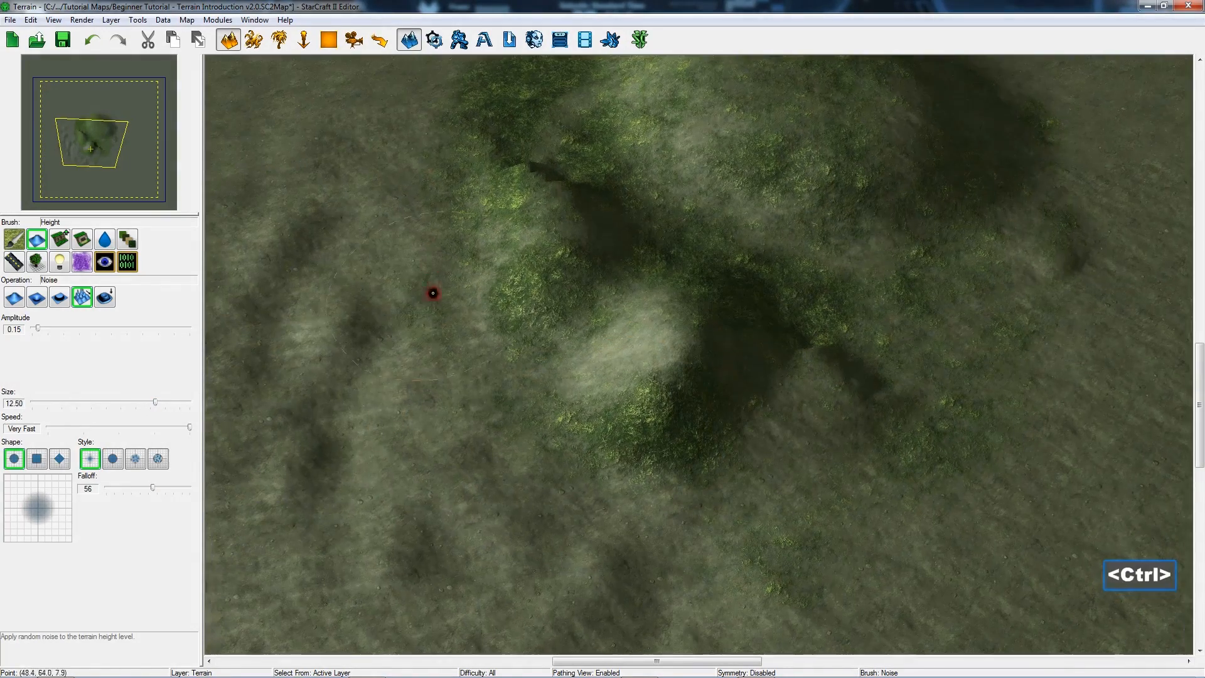
Raise a two-level cliff southeast of the hills with the Cliff brush, using Raise Cliff, Bel'Shir Organic Cliffs and size 2.50
click(61, 246)
mouse_move(307, 385)
ctrl+right_down()
mouse_move(492, 376)
mouse_move(328, 385)
ctrl+right_up()
click(15, 296)
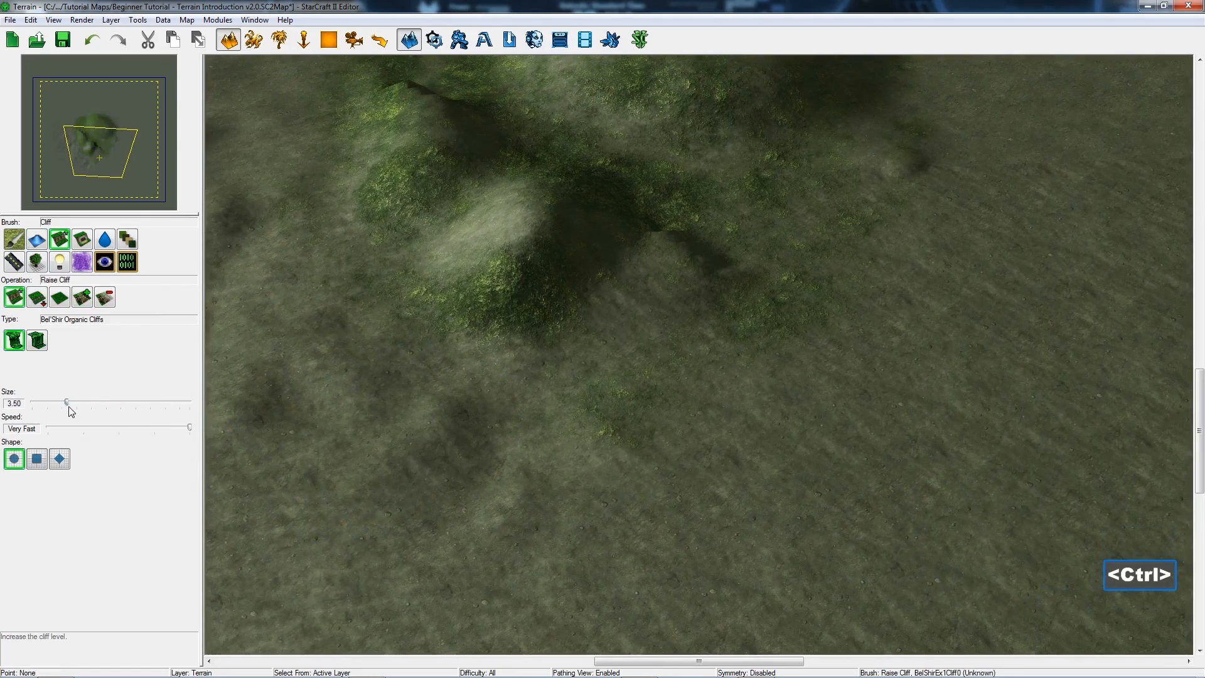
drag(68, 404, 56, 404)
ctrl+right_drag(352, 344, 312, 361)
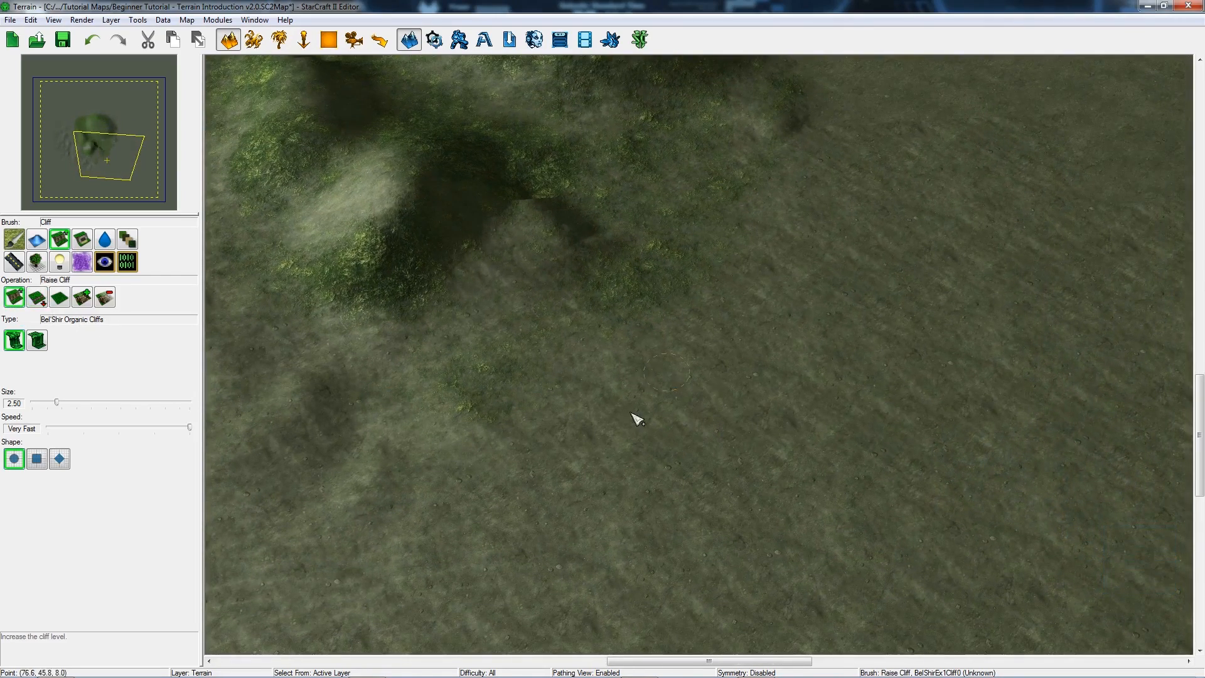
mouse_move(637, 419)
mouse_down()
mouse_move(643, 377)
mouse_move(678, 331)
mouse_move(766, 425)
mouse_move(756, 406)
mouse_move(813, 368)
mouse_move(839, 404)
mouse_up()
ctrl+right_drag(839, 404, 816, 402)
mouse_move(756, 377)
mouse_down()
mouse_move(716, 404)
mouse_move(726, 382)
mouse_up()
mouse_move(697, 477)
ctrl+right_down()
mouse_move(678, 511)
mouse_move(633, 492)
ctrl+right_up()
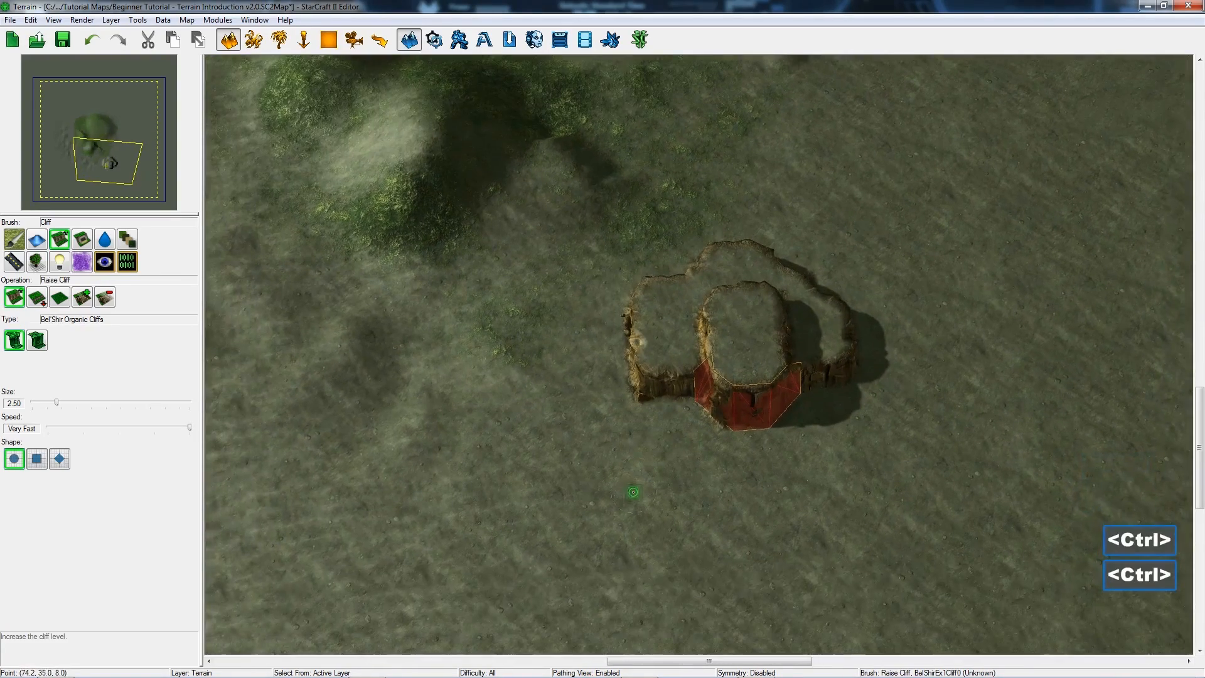
Carve a deep pit southwest of the raised cliff with the Cliff brush's Lower Cliff operation
click(37, 297)
mouse_move(565, 452)
mouse_down()
mouse_move(508, 462)
mouse_move(503, 527)
mouse_move(480, 562)
mouse_move(586, 503)
mouse_move(559, 562)
mouse_up()
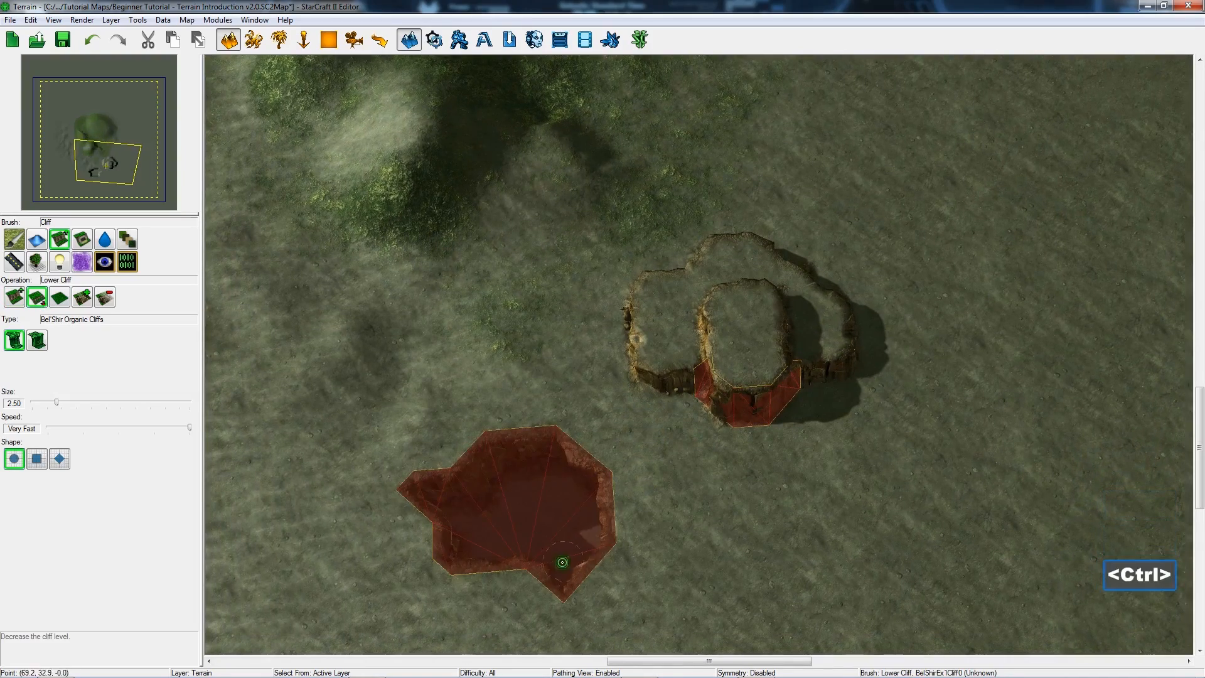
mouse_move(559, 562)
ctrl+right_down()
mouse_move(589, 349)
mouse_move(590, 452)
mouse_move(521, 356)
mouse_move(484, 471)
mouse_move(403, 444)
mouse_move(581, 458)
mouse_move(514, 485)
ctrl+right_up()
scroll(590, 452, up, 3)
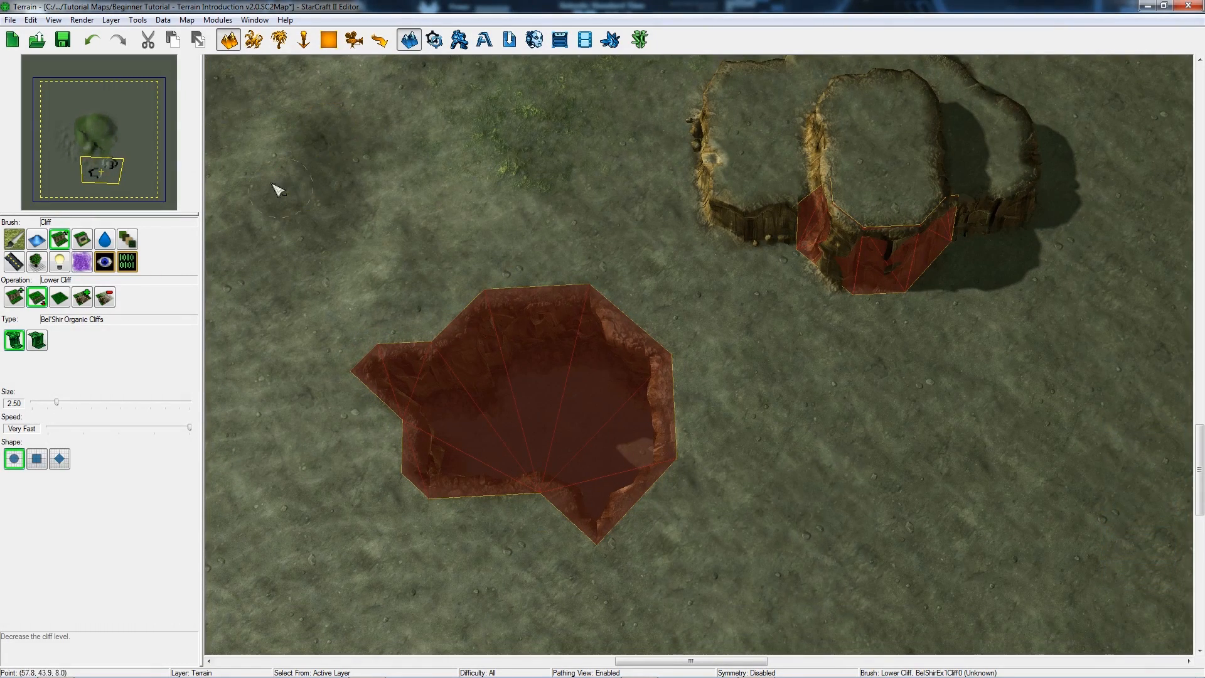
Review the Show Pathing options and hide the pathing overlay to inspect the bare cliff walls and pit
click(54, 20)
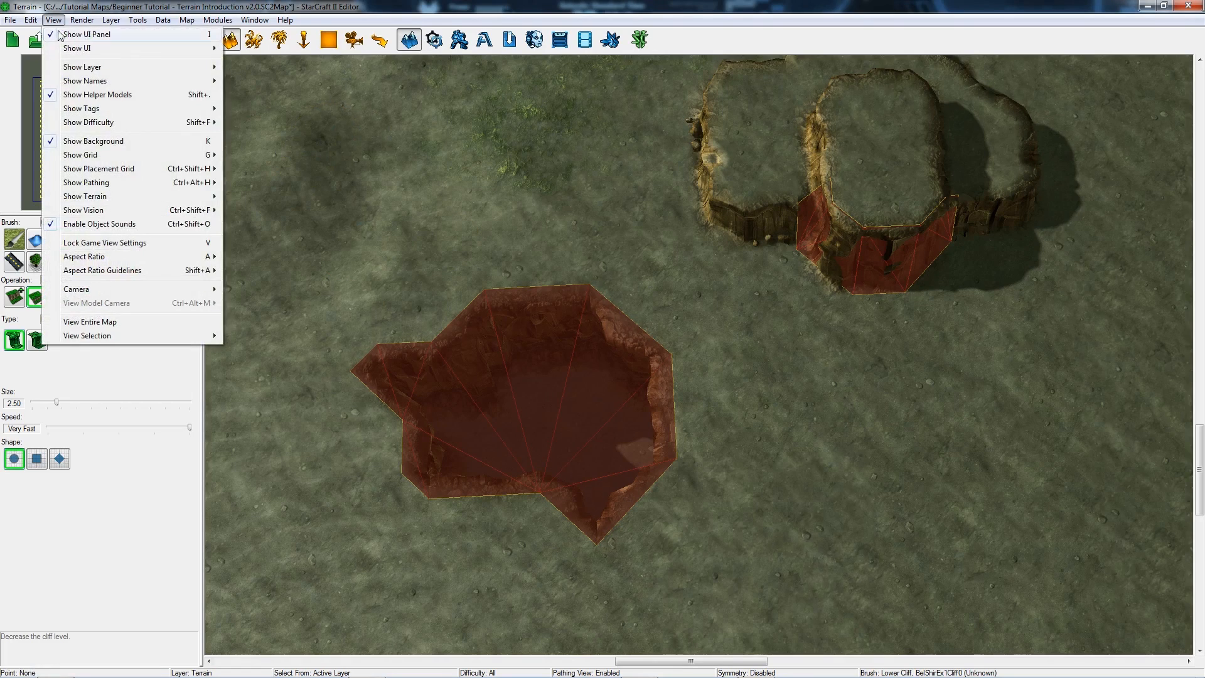
mouse_move(80, 187)
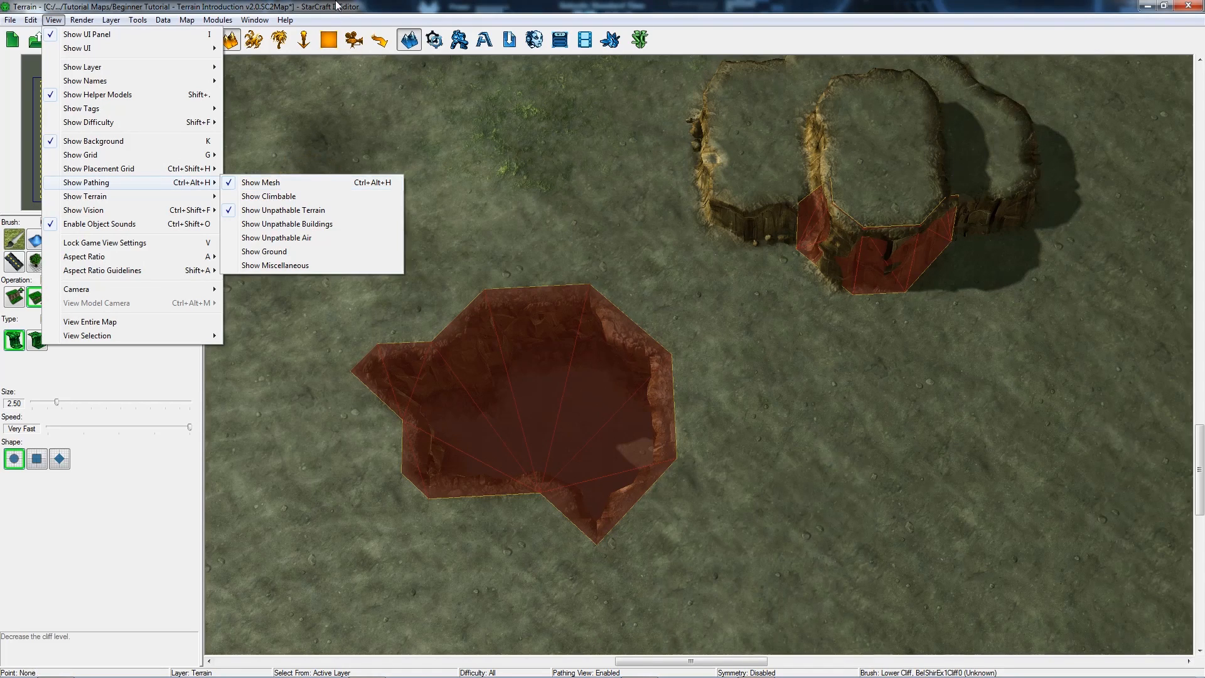
click(74, 6)
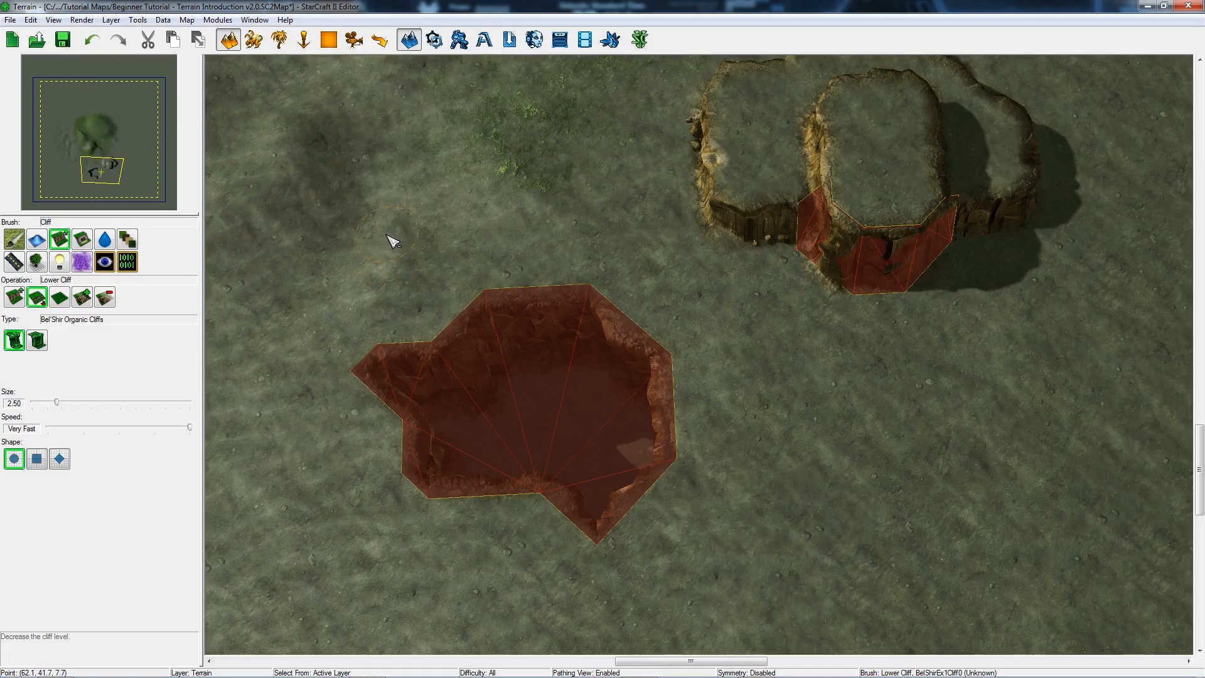
key(p)
ctrl+right_drag(529, 439, 516, 315)
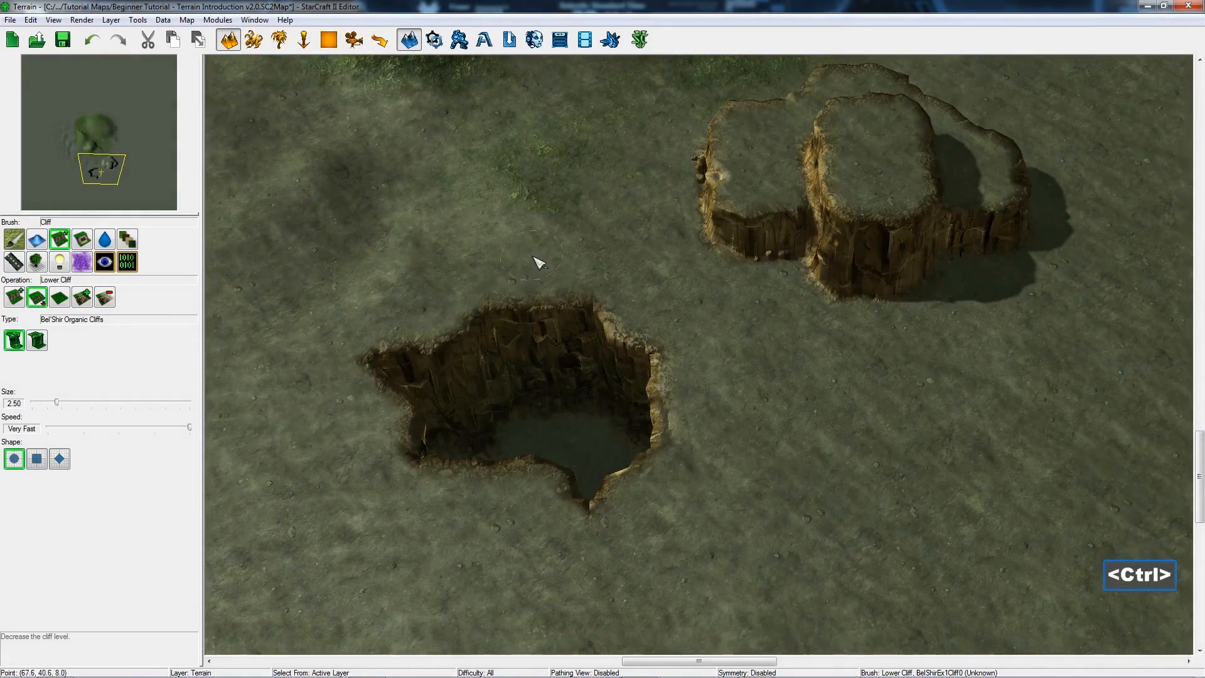
ctrl+right_drag(538, 262, 561, 313)
Turn the pathing overlay back on and review the Show Pathing options for the mesh and unpathable terrain again
click(53, 20)
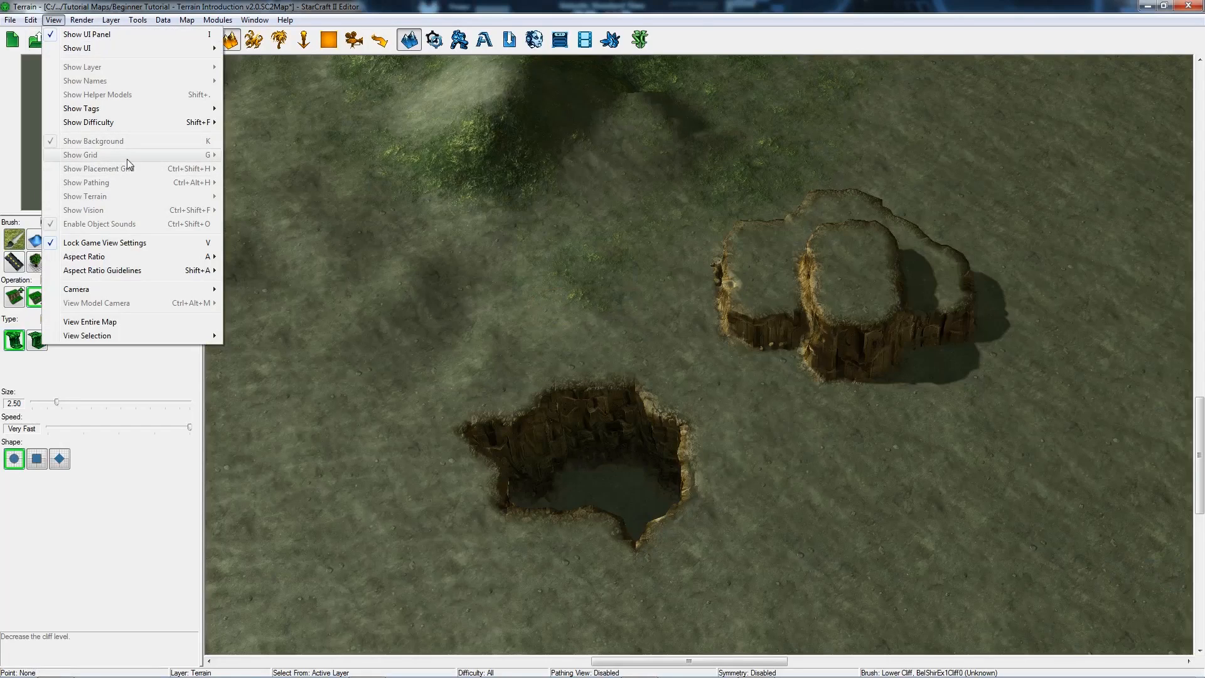
click(427, 312)
key(p)
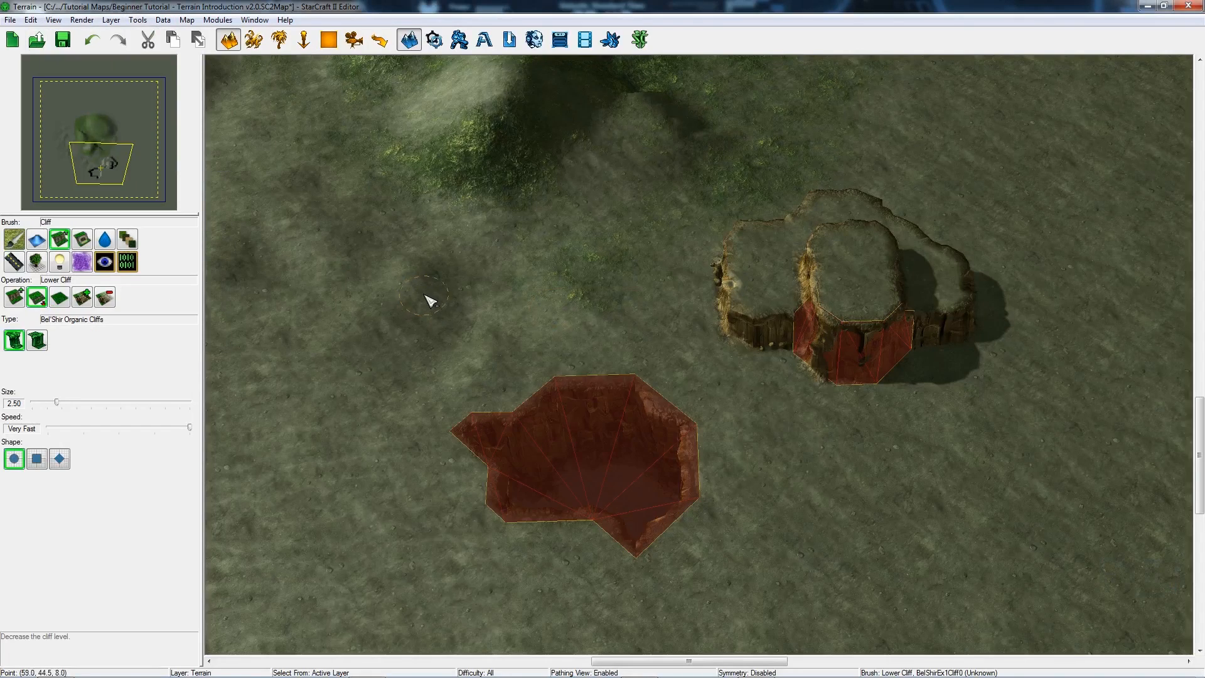
click(52, 20)
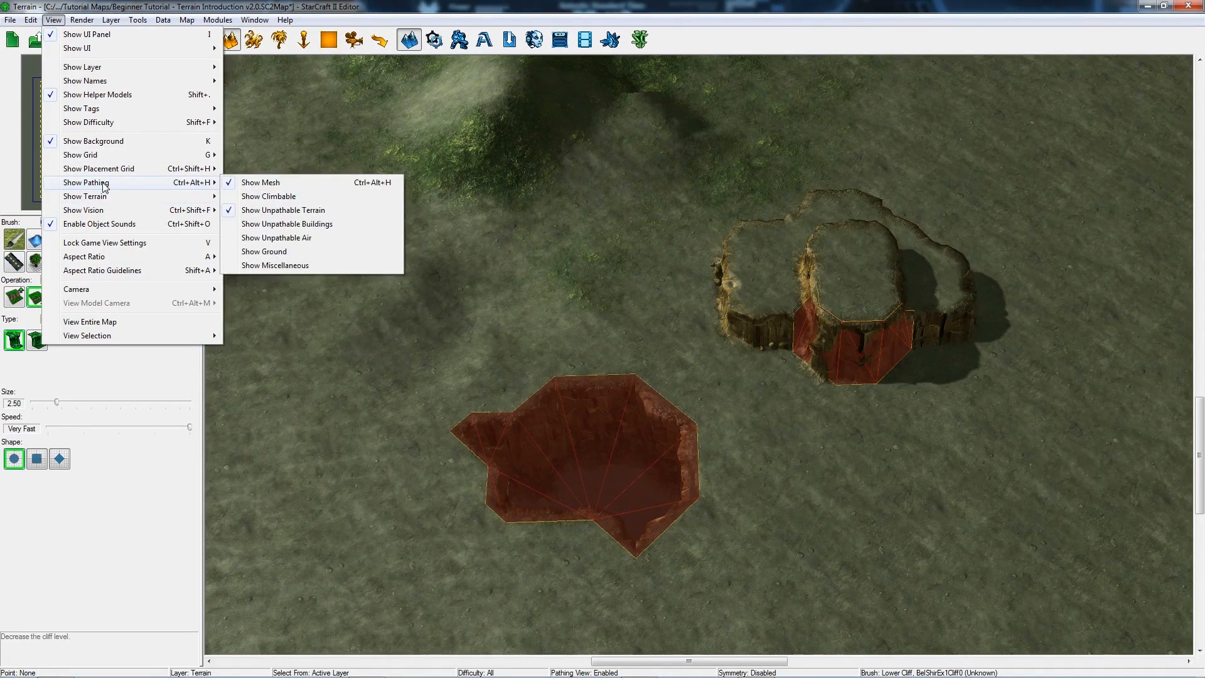
click(172, 5)
Extend the southern side of the pit into a rounder outline with the Lower Cliff operation
ctrl+right_drag(404, 290, 433, 333)
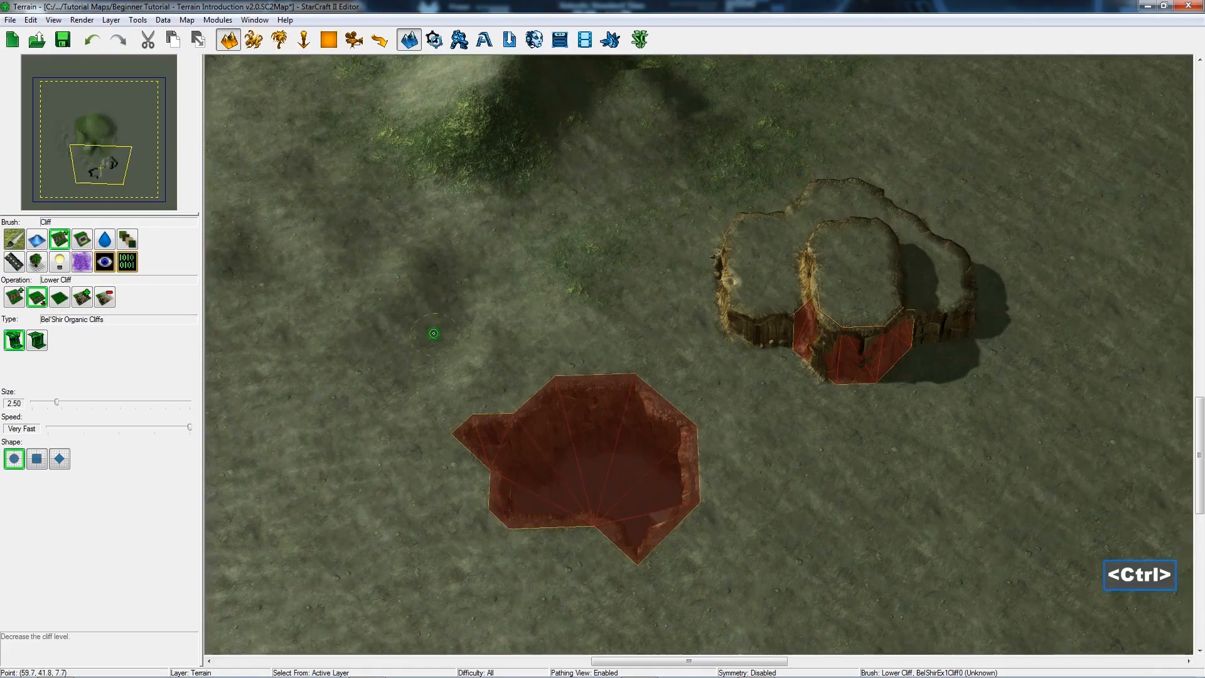
mouse_move(594, 467)
right_down()
mouse_move(613, 417)
mouse_move(616, 465)
mouse_move(639, 489)
right_up()
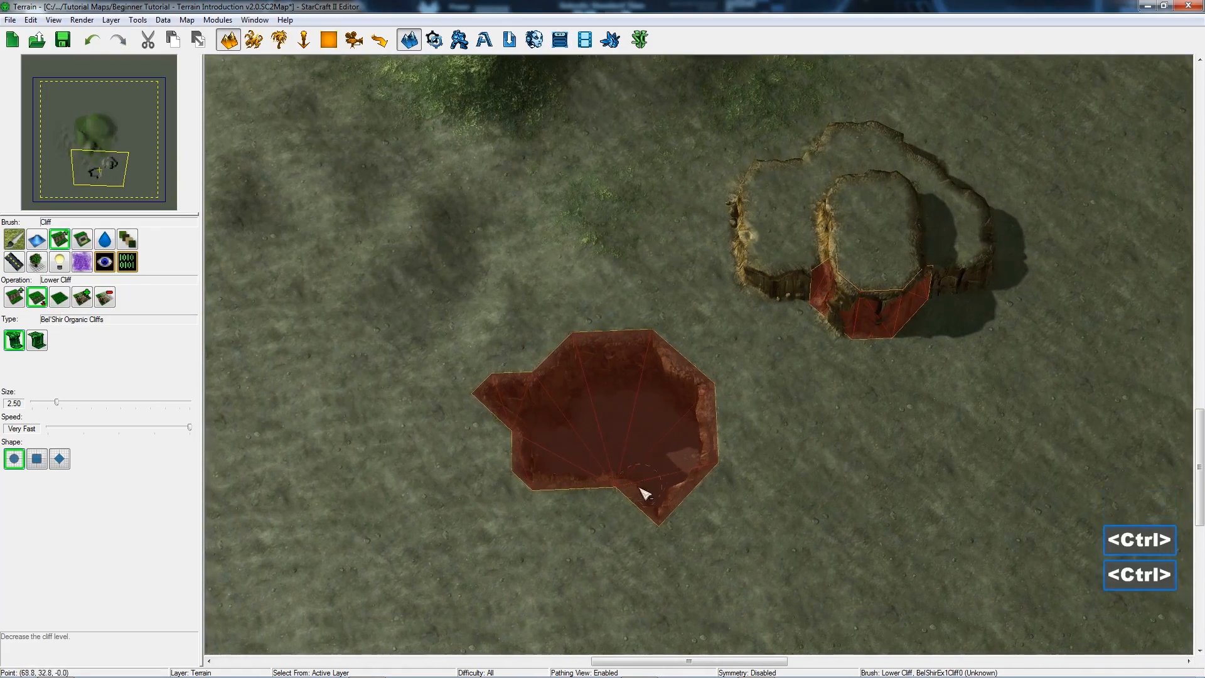
mouse_move(639, 490)
mouse_down()
mouse_move(578, 501)
mouse_move(611, 511)
mouse_up()
mouse_move(635, 449)
ctrl+right_down()
mouse_move(657, 487)
mouse_move(670, 429)
mouse_move(712, 429)
mouse_move(721, 463)
mouse_move(636, 402)
mouse_move(637, 465)
mouse_move(671, 453)
ctrl+right_up()
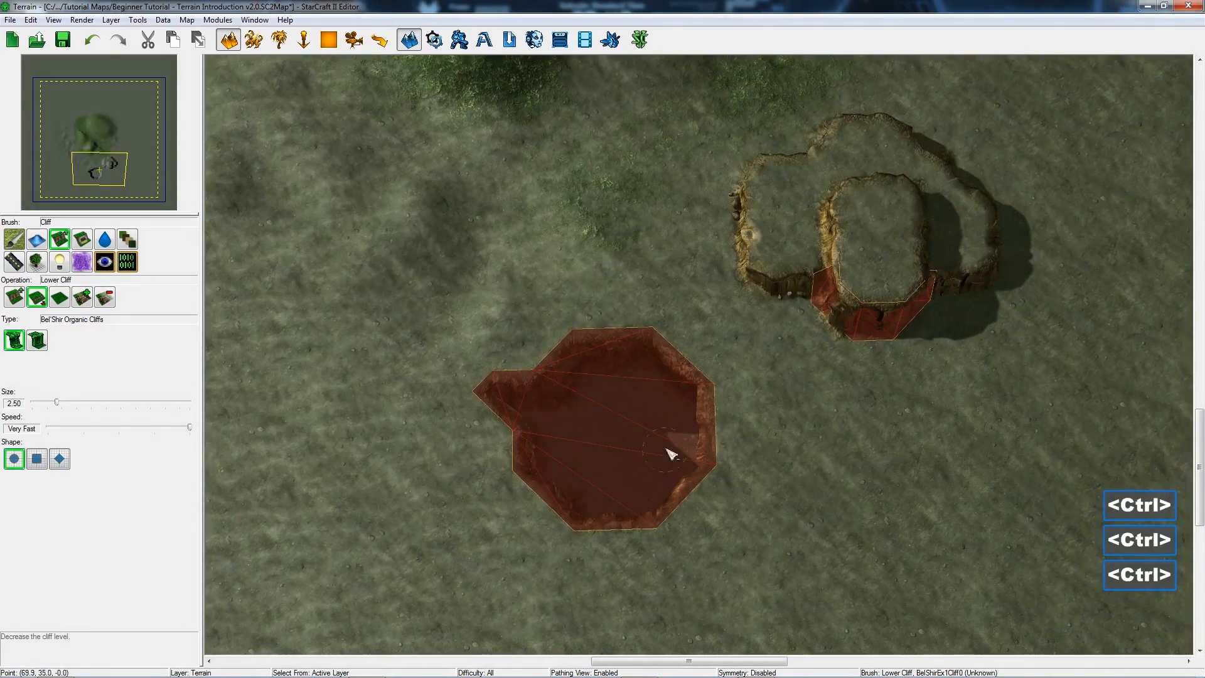
ctrl+right_drag(704, 538, 610, 450)
ctrl+right_drag(791, 506, 791, 339)
right_drag(792, 339, 617, 430)
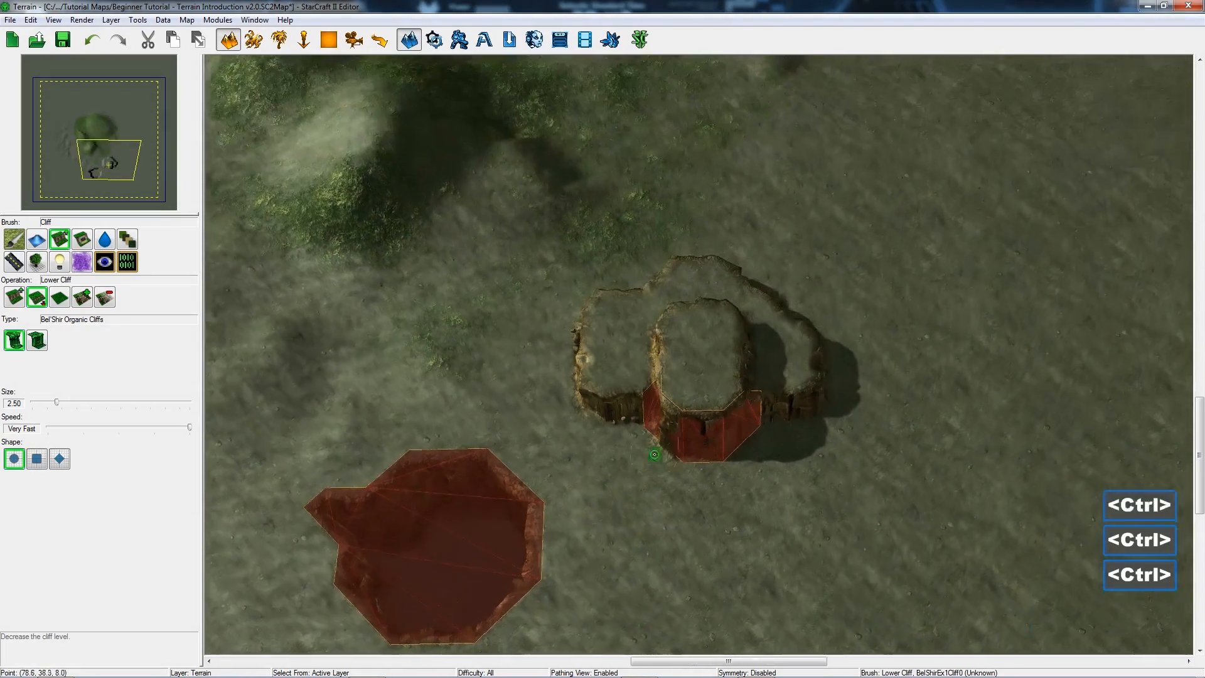
ctrl+right_drag(628, 359, 655, 427)
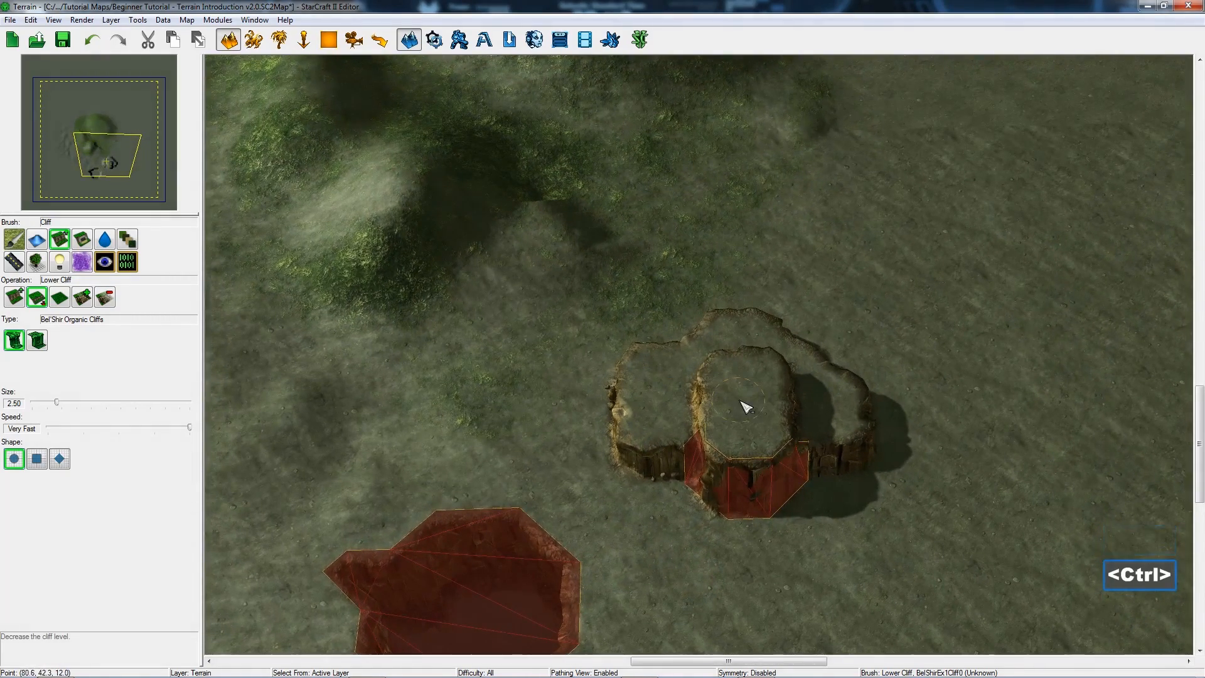
ctrl+right_drag(743, 409, 738, 436)
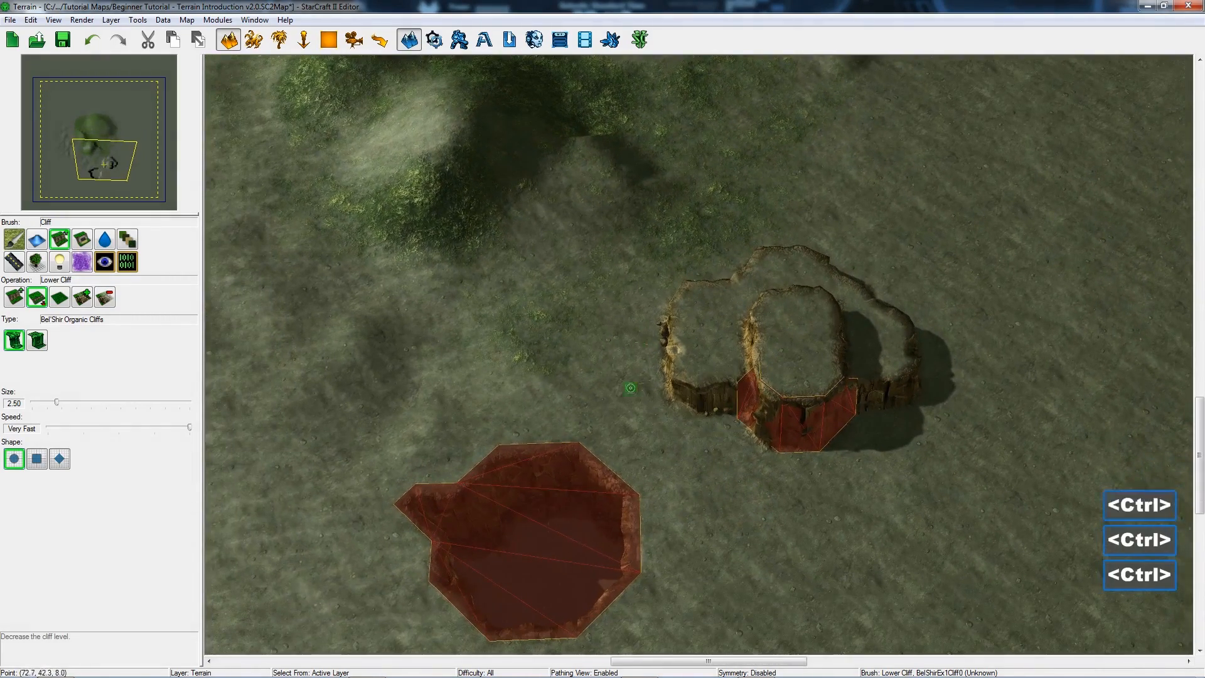
ctrl+right_drag(629, 387, 586, 450)
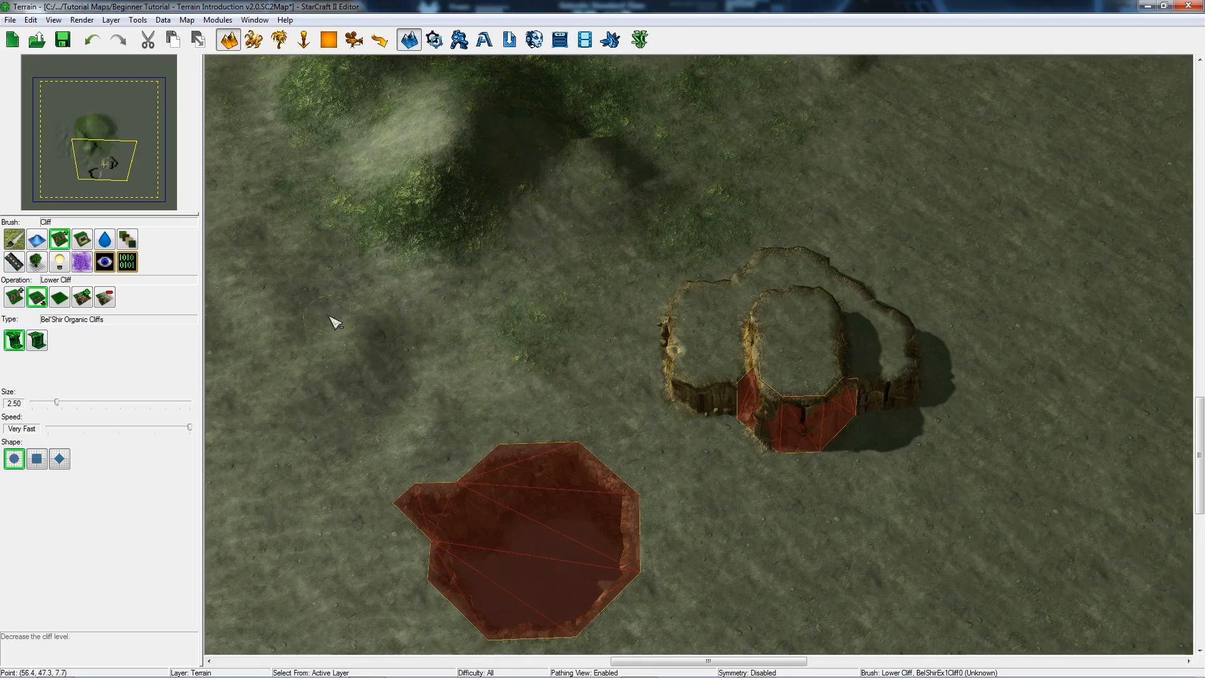
Raise a broad cliff plateau against the southern and southeastern sides of the two-level cliff with the Raise Cliff operation
ctrl+right_drag(329, 316, 453, 362)
click(16, 301)
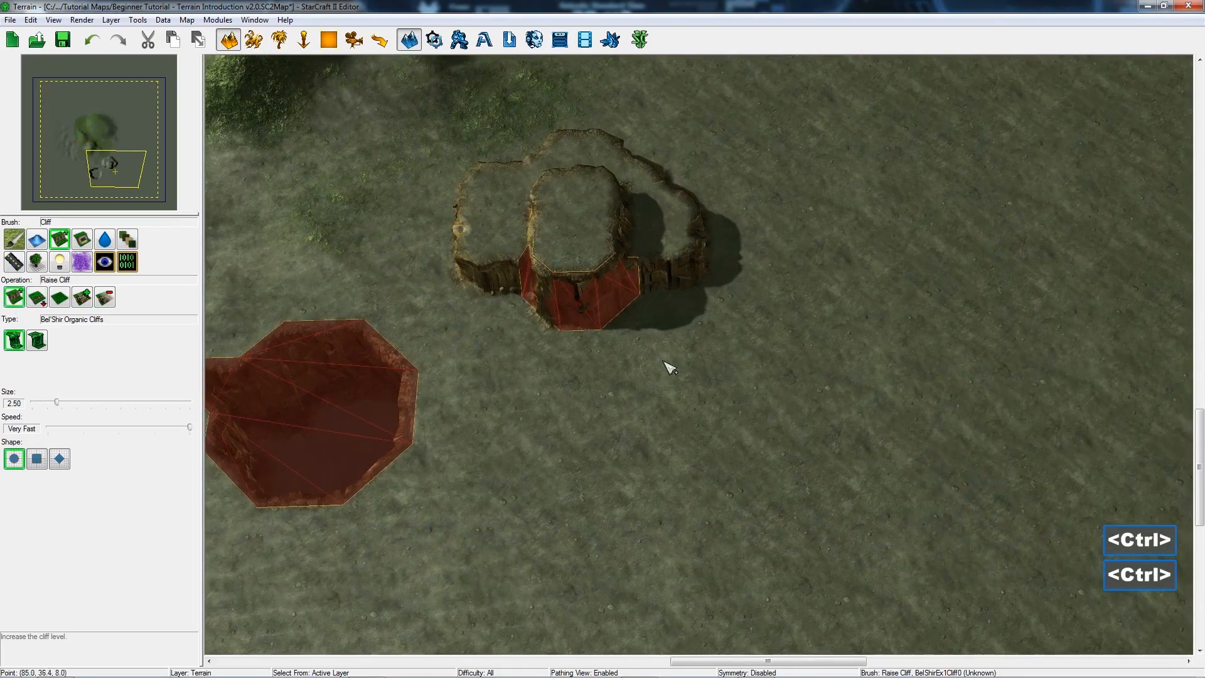
mouse_move(741, 339)
mouse_down()
mouse_move(587, 328)
mouse_move(684, 349)
mouse_move(550, 391)
mouse_move(713, 345)
mouse_move(704, 326)
mouse_move(689, 422)
mouse_move(752, 364)
mouse_move(745, 318)
mouse_up()
right_drag(627, 490, 634, 472)
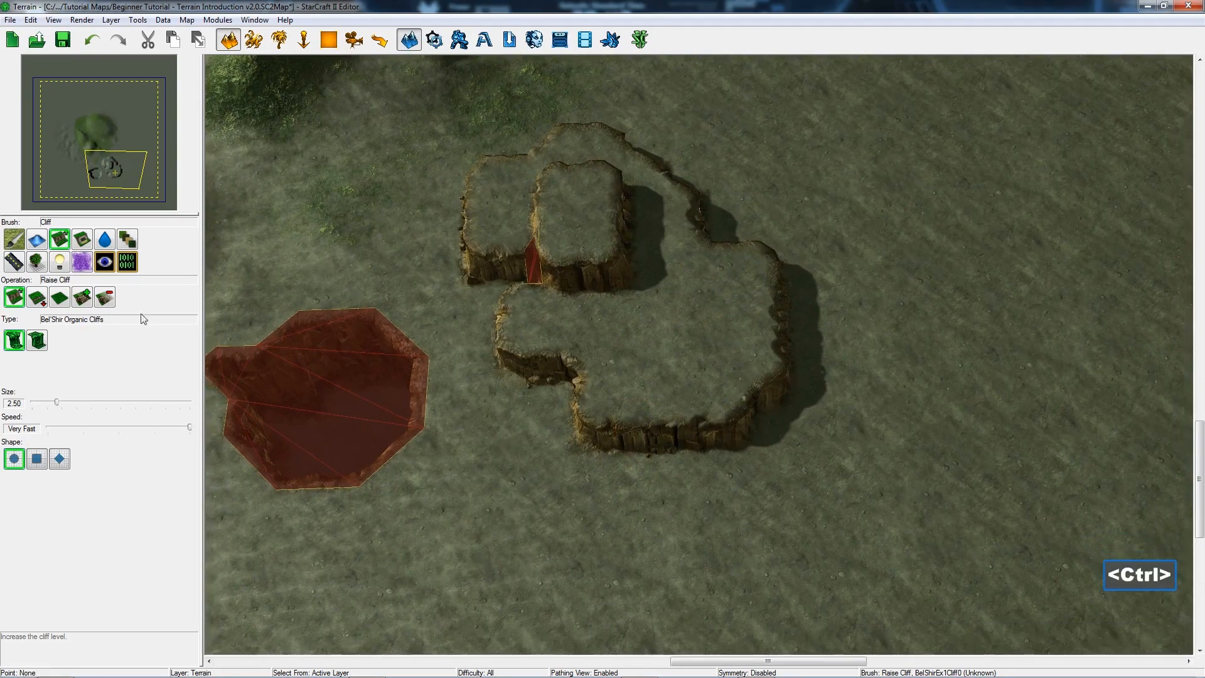
Add a wide ramp along the broad plateau's southern cliff edge with the Add Ramp operation
click(82, 298)
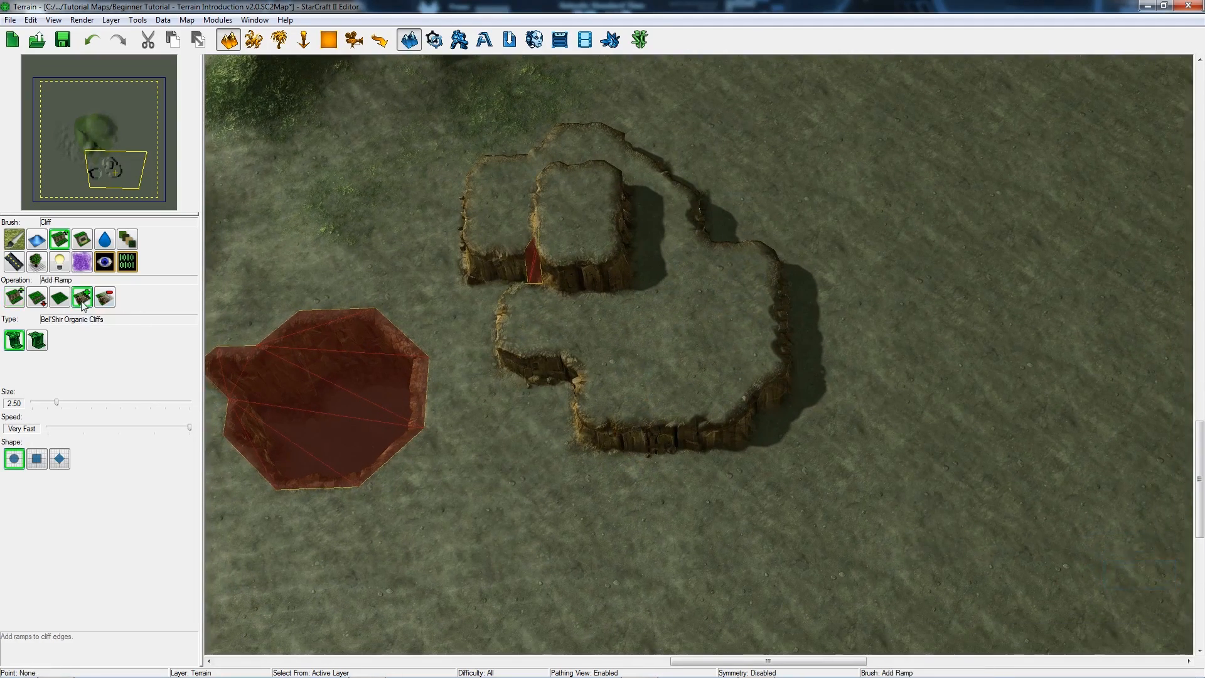
ctrl+right_drag(636, 453, 702, 435)
drag(702, 433, 614, 428)
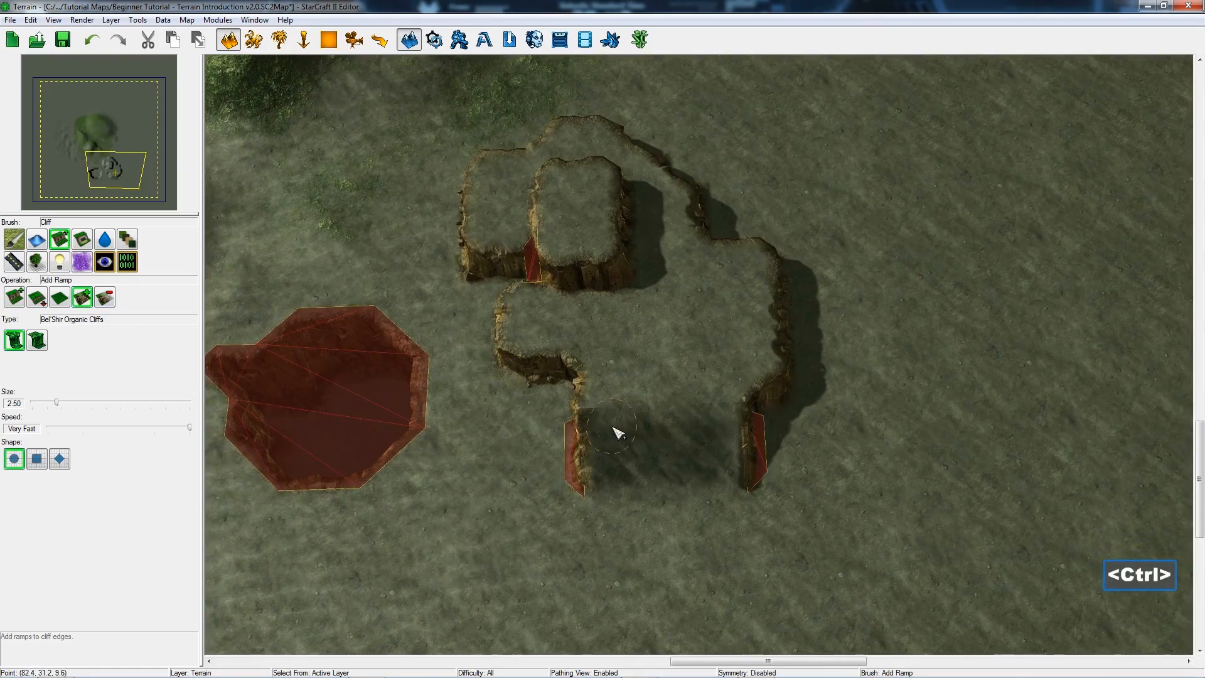
mouse_move(634, 505)
ctrl+right_down()
mouse_move(673, 476)
mouse_move(611, 484)
mouse_move(244, 419)
ctrl+right_up()
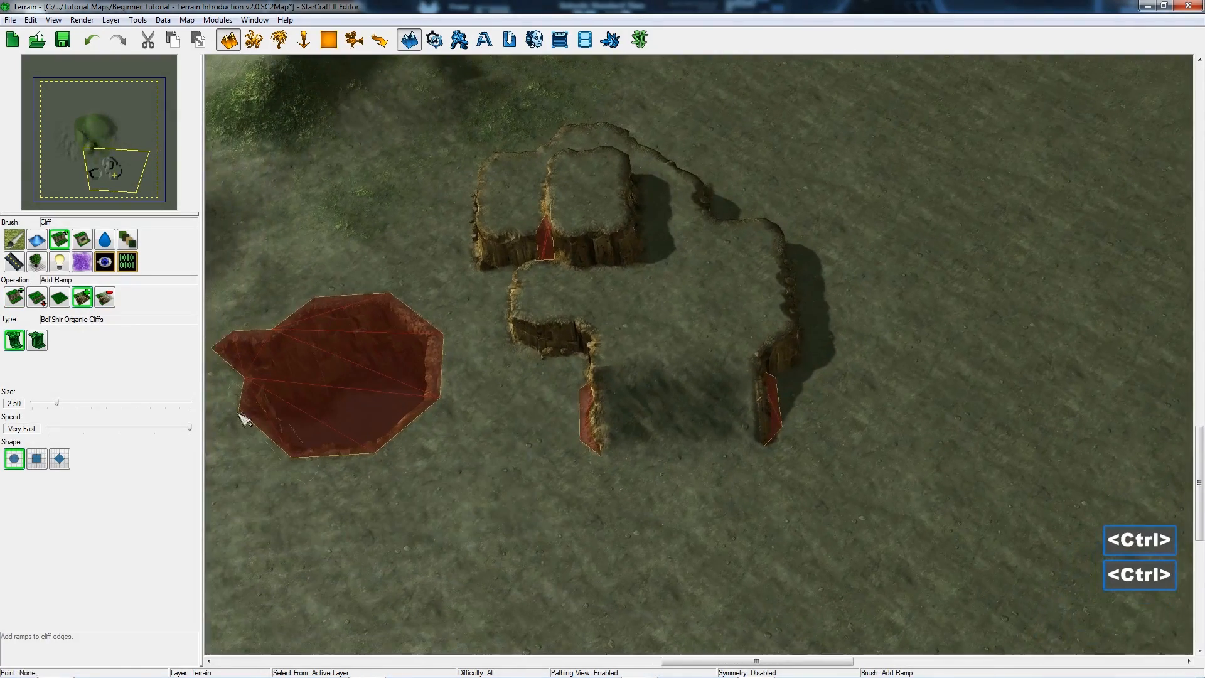
Remove the western part of the plateau's southern ramp with the Remove Ramp operation
click(104, 300)
drag(570, 436, 640, 425)
ctrl+right_drag(640, 425, 628, 520)
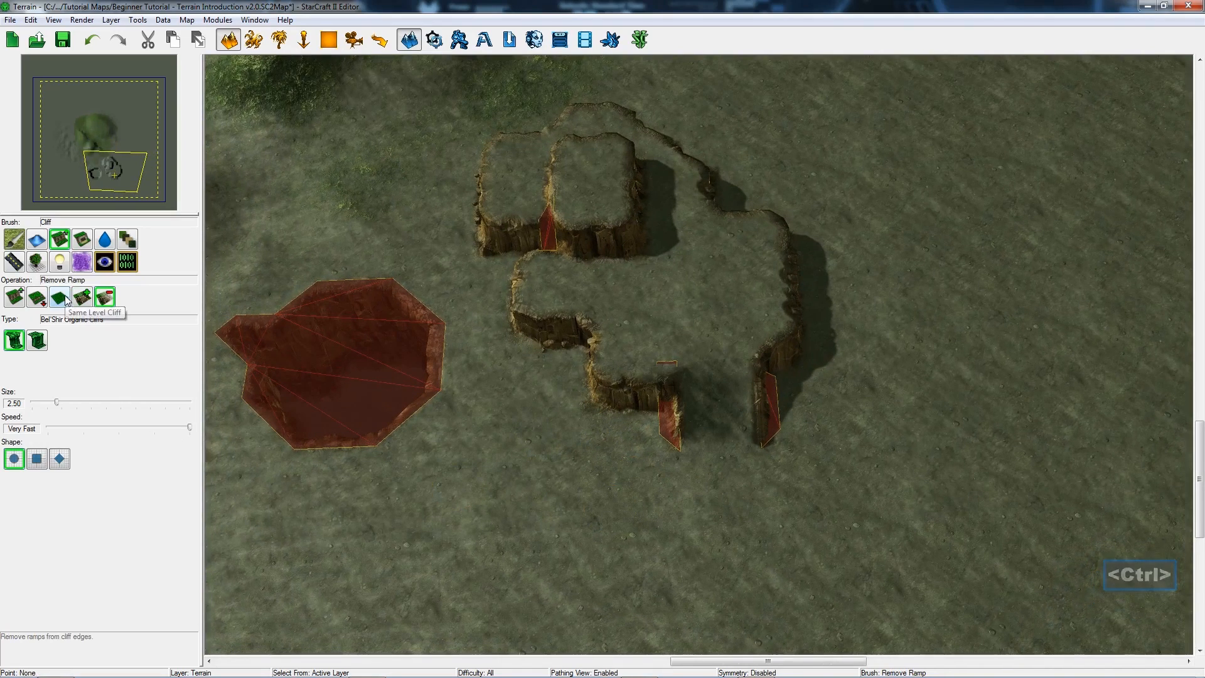
Place Shakuras water at height 9.00 over the pit and the surrounding ground up to the western cliffs
click(104, 241)
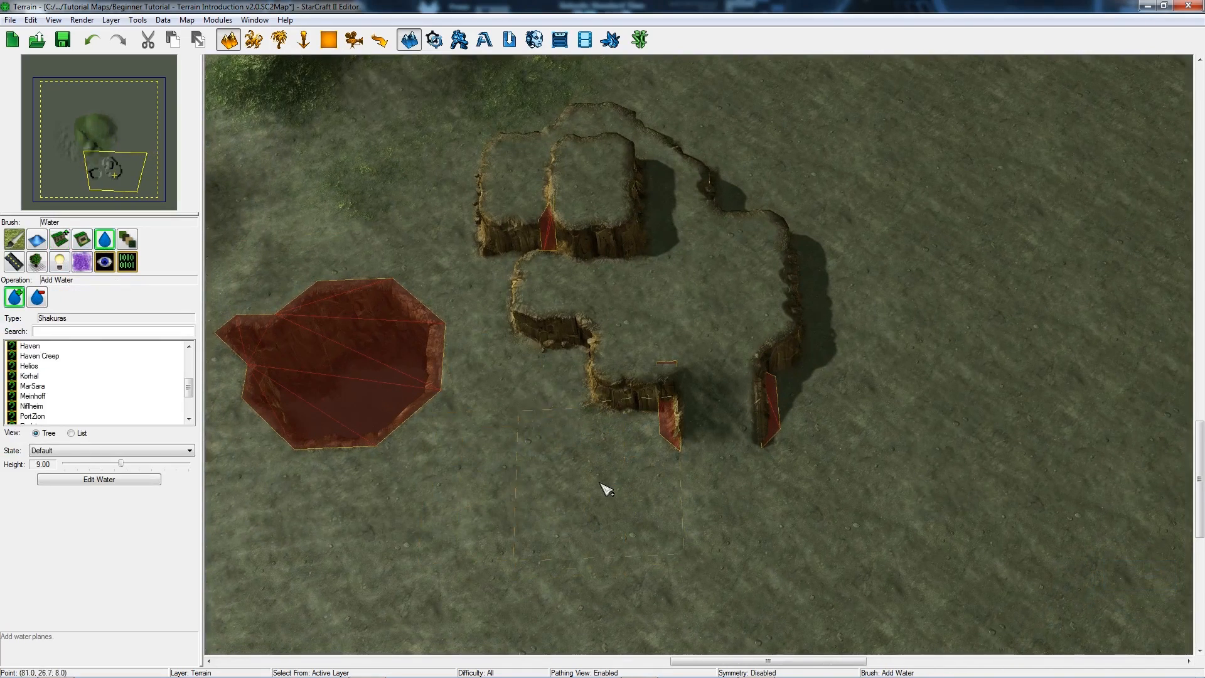
ctrl+right_drag(600, 483, 642, 456)
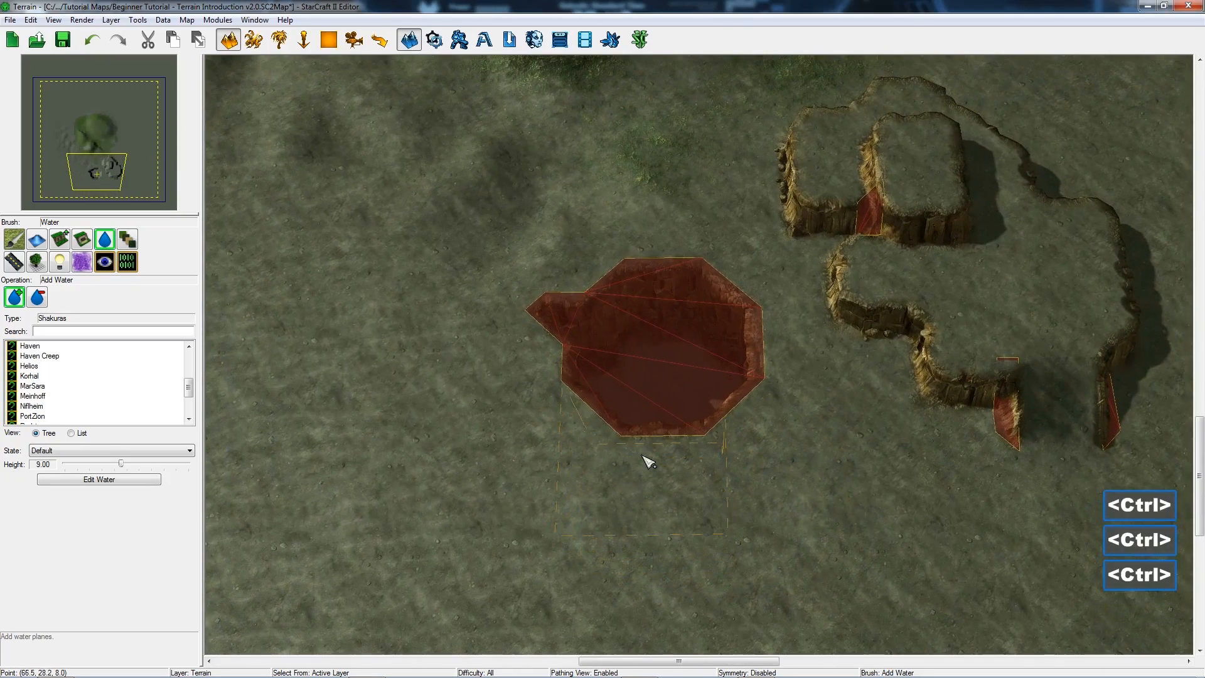
scroll(49, 401, down, 2)
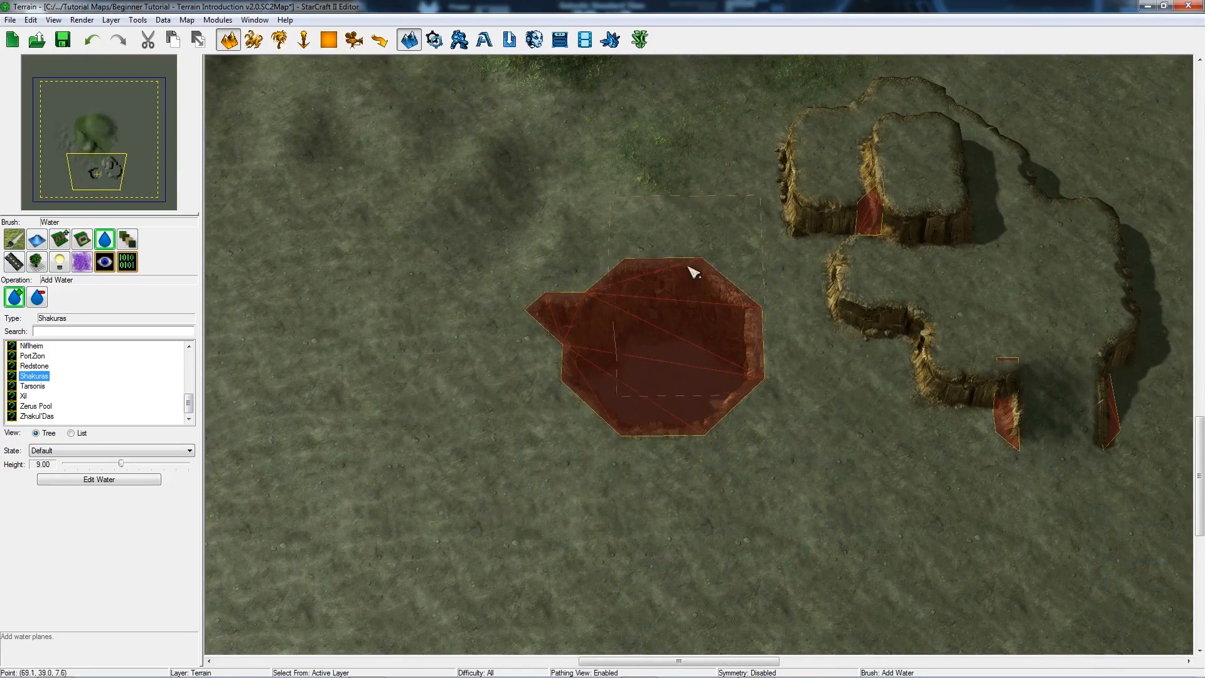
mouse_move(693, 271)
mouse_down()
mouse_move(521, 188)
mouse_move(477, 440)
mouse_move(829, 276)
mouse_move(753, 233)
mouse_move(822, 440)
mouse_up()
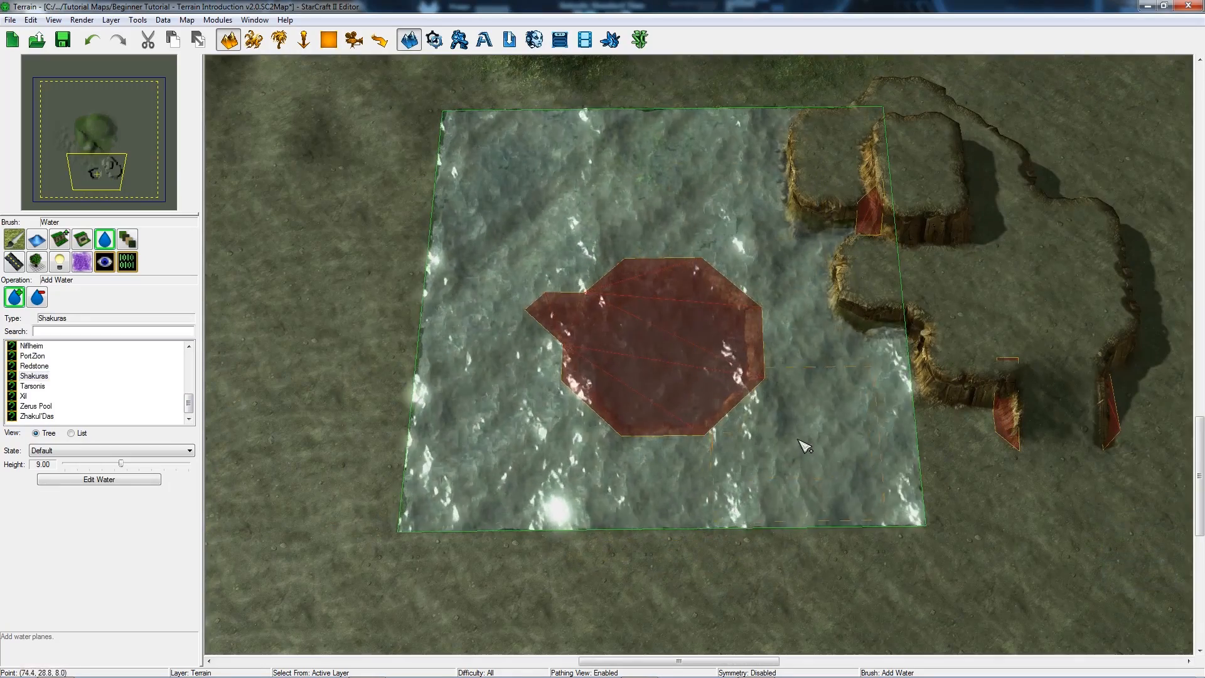
Lower the Shakuras water to height 7.30 so it only fills the pit, and hide the pathing overlay
click(60, 240)
click(105, 239)
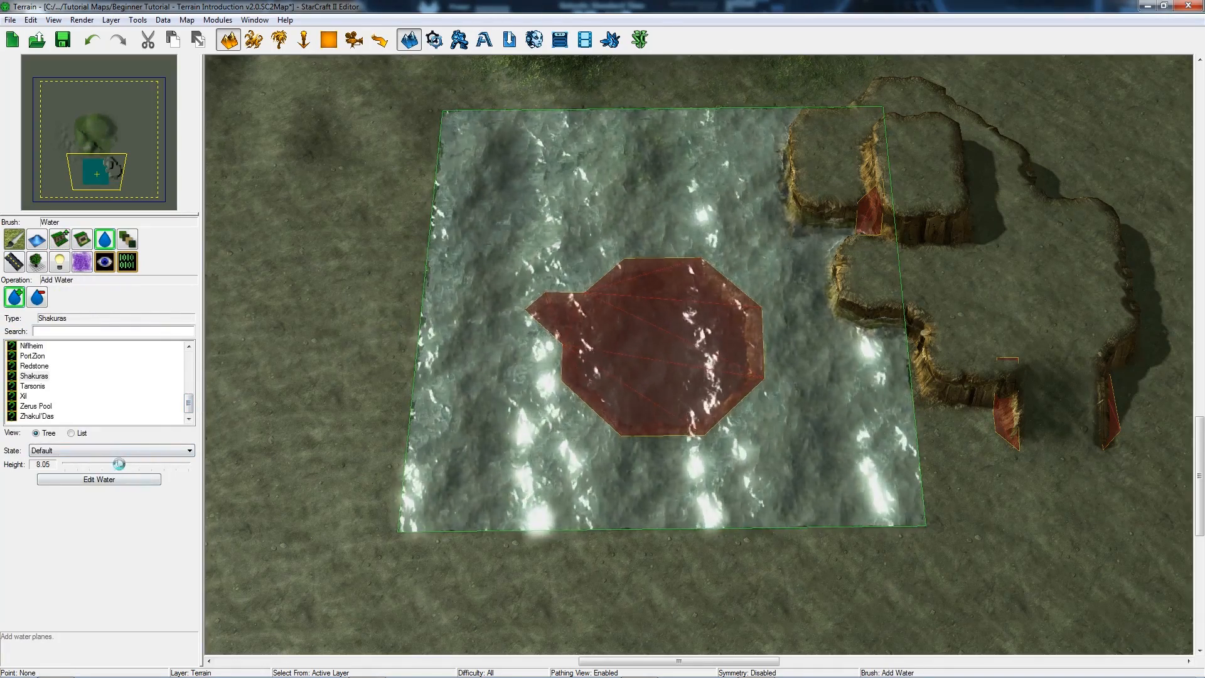
drag(119, 464, 120, 470)
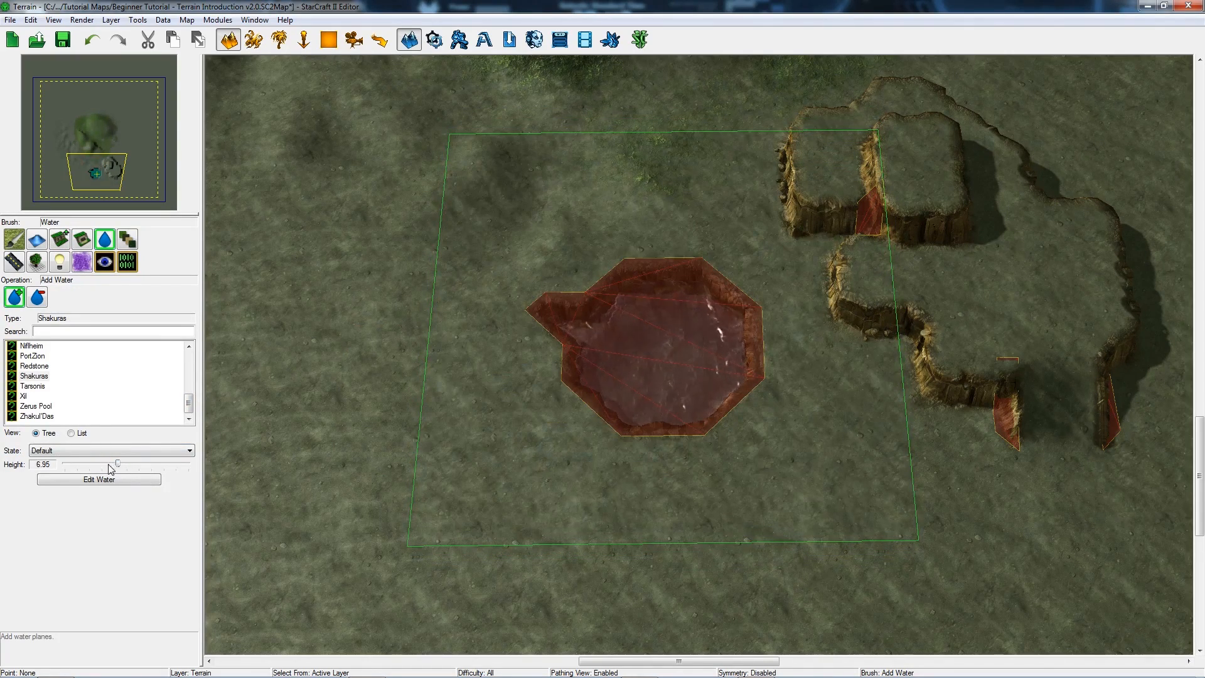
drag(120, 467, 118, 466)
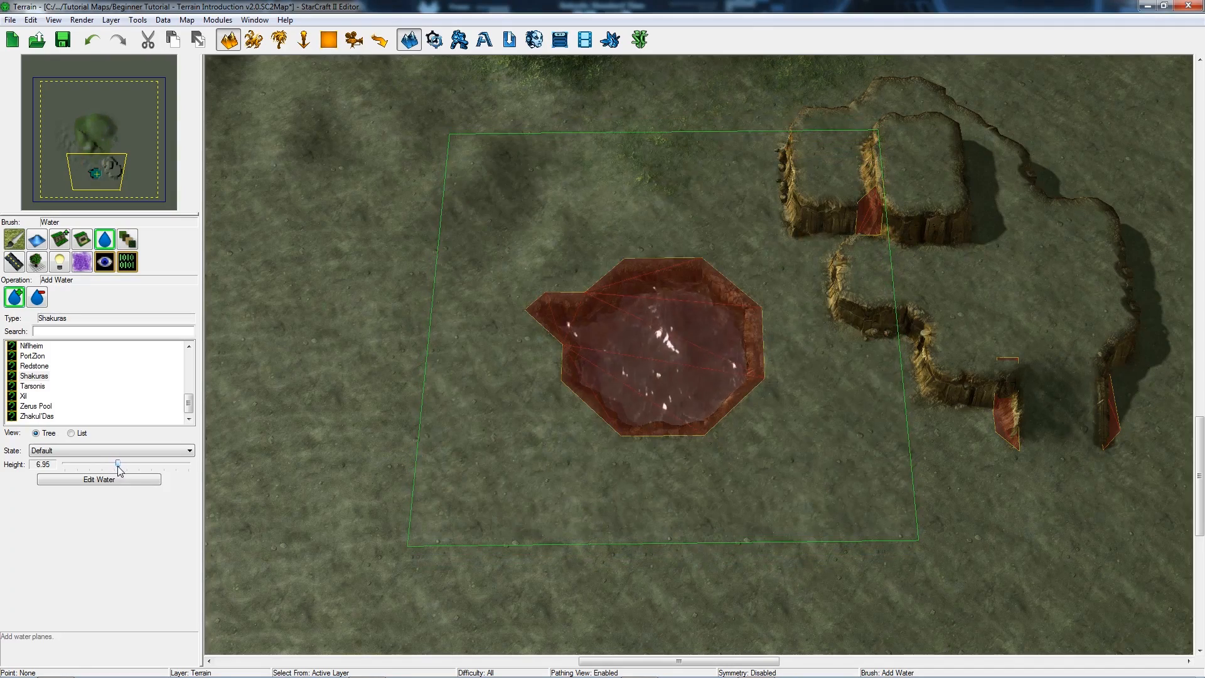
key(v)
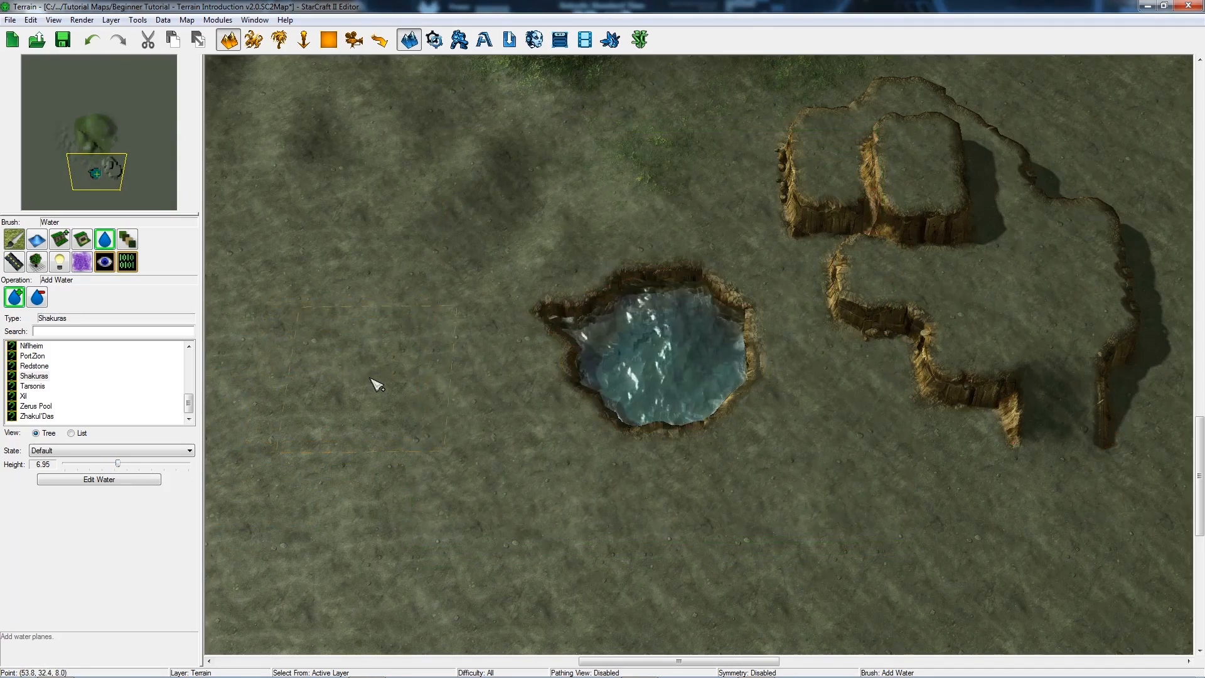
mouse_move(475, 489)
ctrl+right_down()
mouse_move(489, 460)
mouse_move(498, 500)
mouse_move(503, 479)
mouse_move(495, 495)
ctrl+right_up()
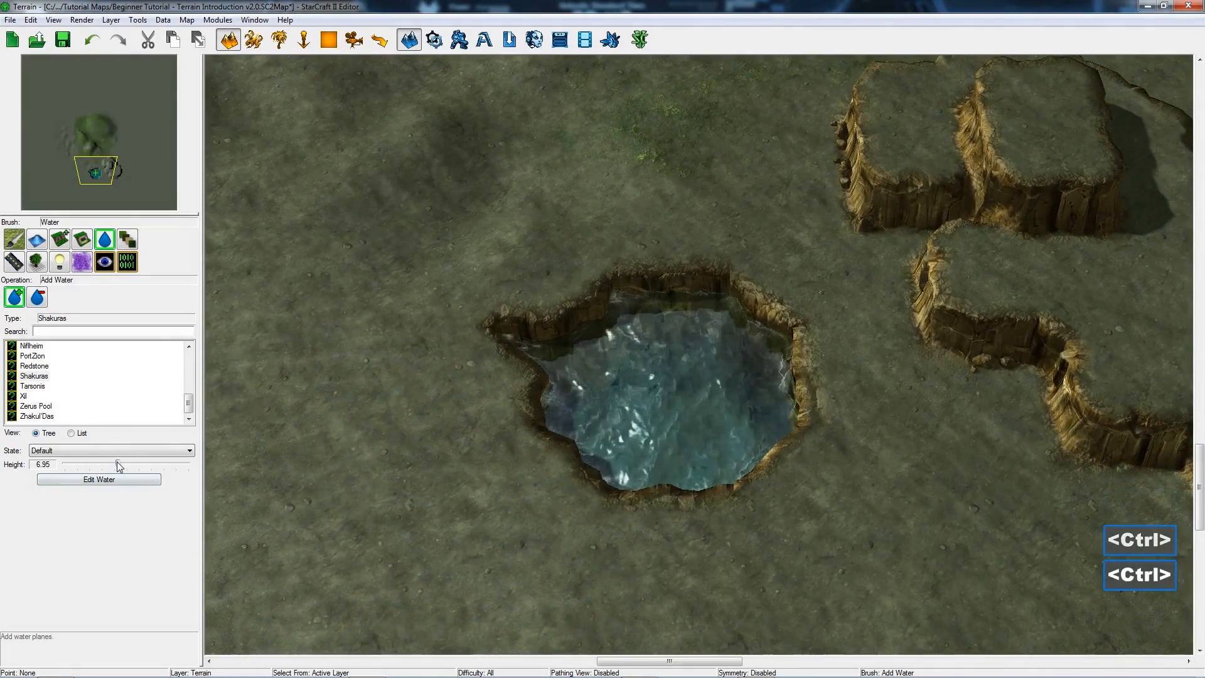
drag(120, 465, 118, 465)
ctrl+right_drag(551, 419, 300, 429)
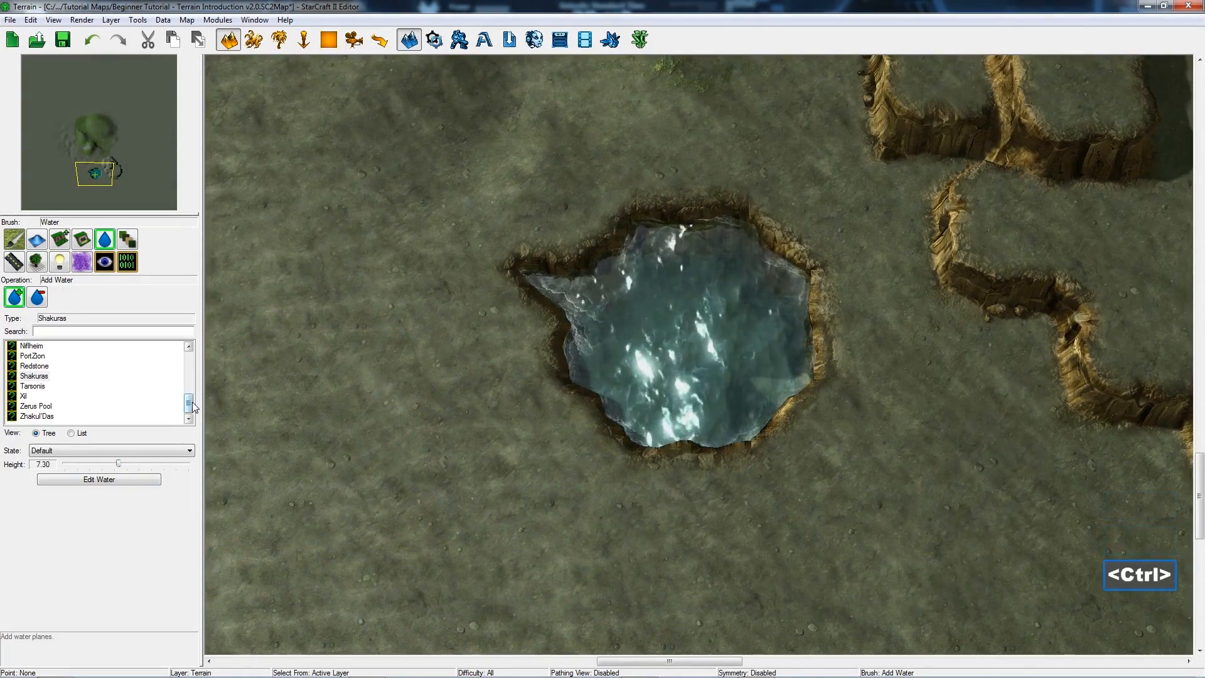
Try covering the pit and surrounding ground with Redstone lava, and lower its height to 6.60
click(34, 366)
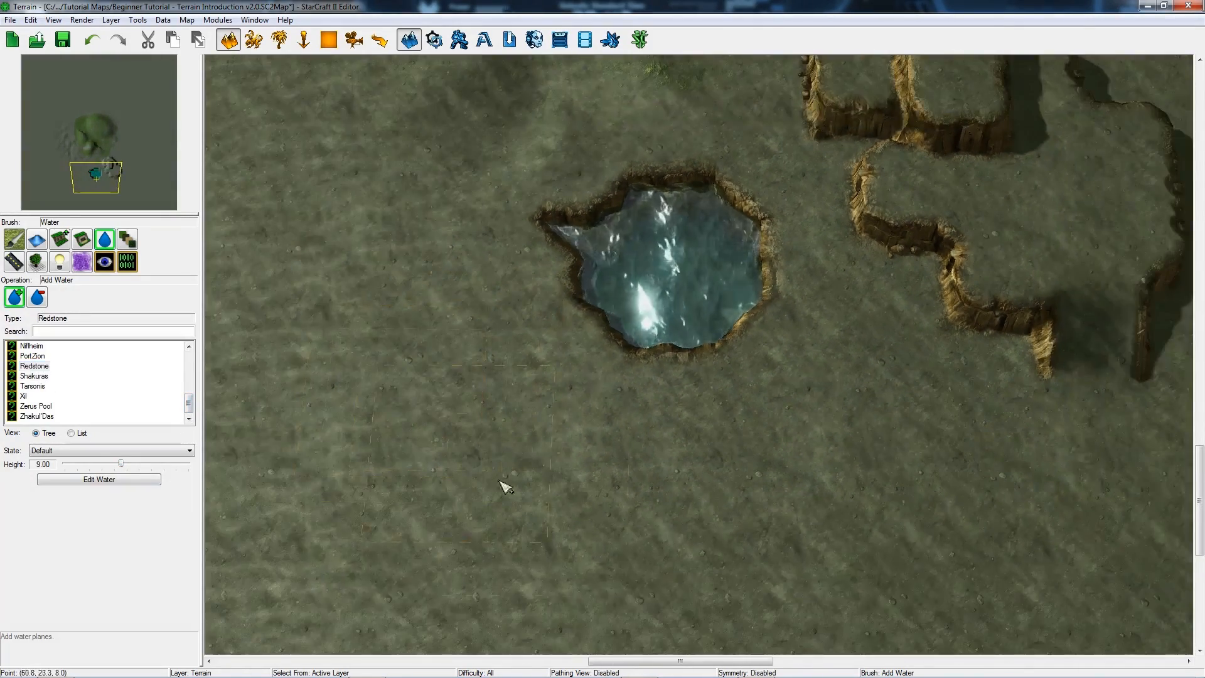
drag(841, 484, 688, 488)
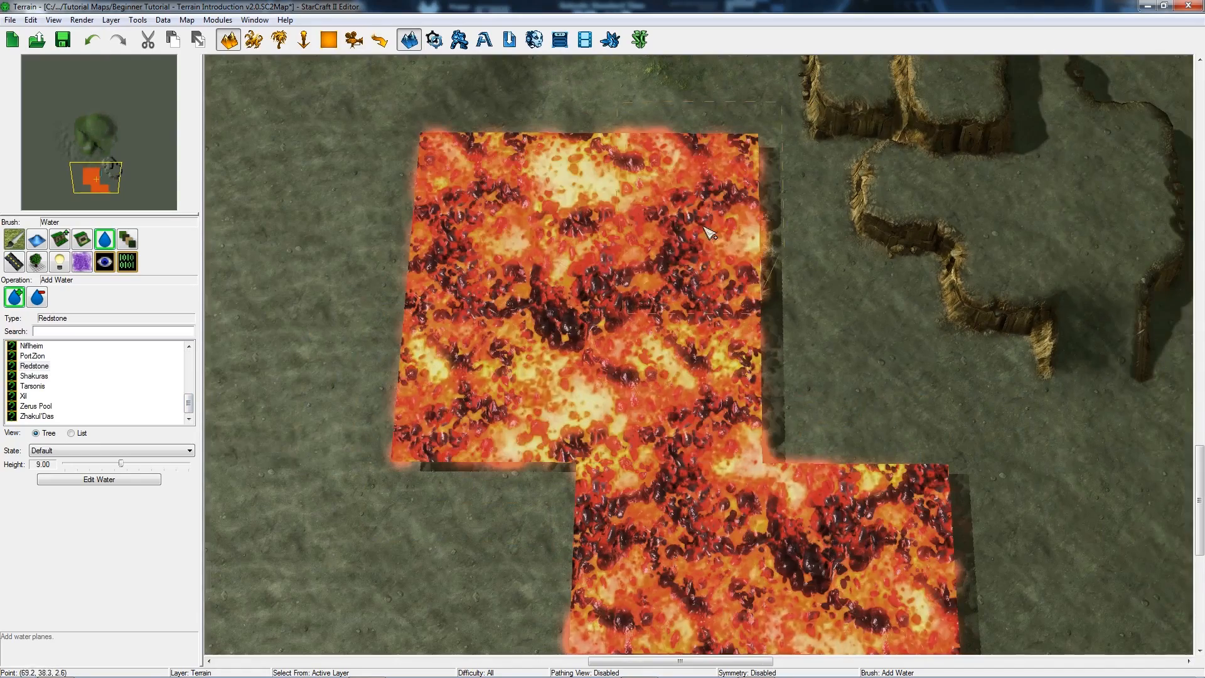
ctrl+right_drag(713, 293, 775, 334)
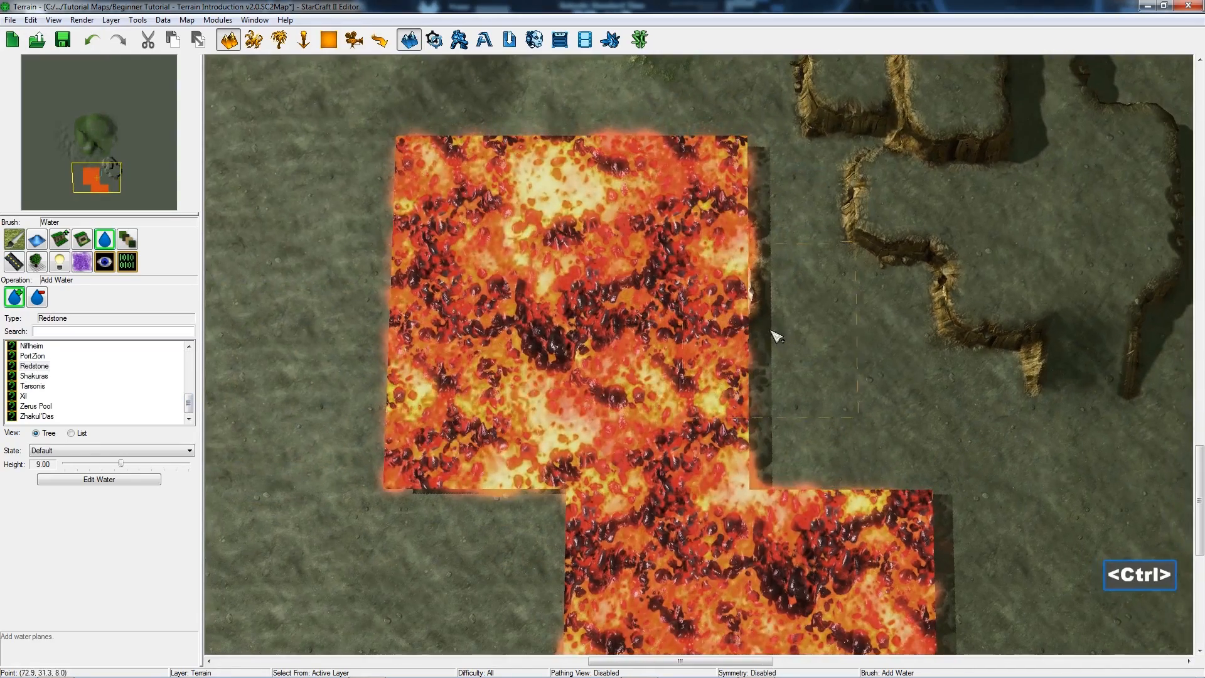
click(760, 285)
click(767, 357)
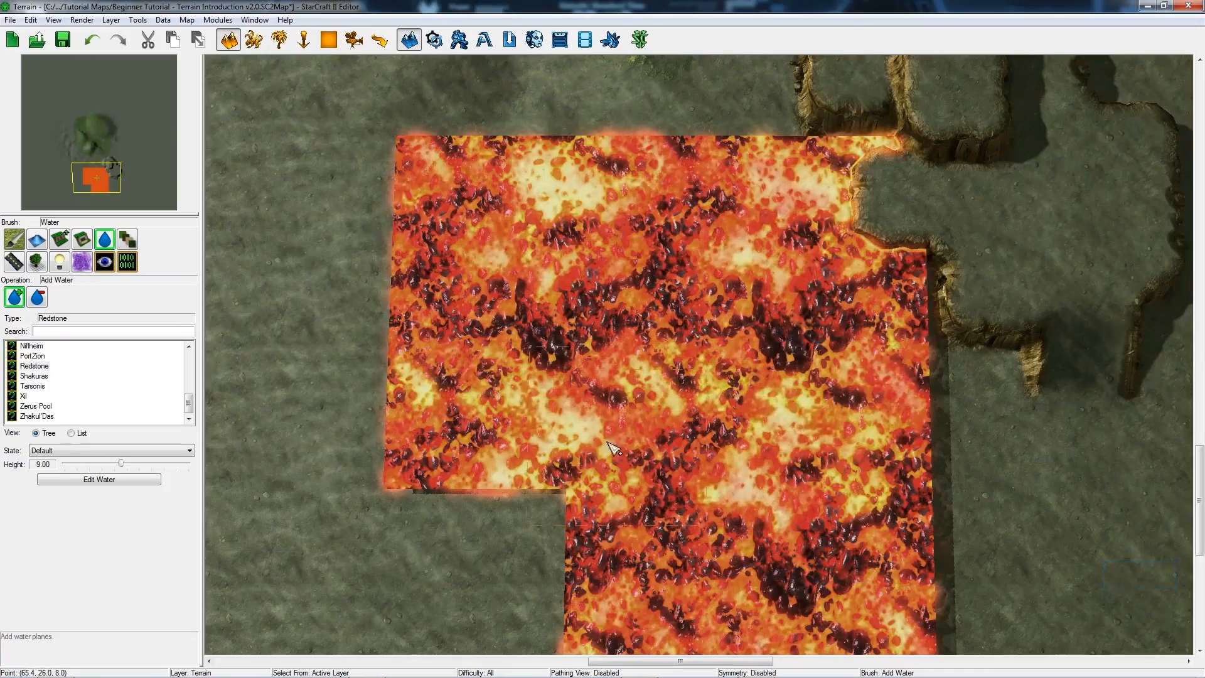
click(515, 466)
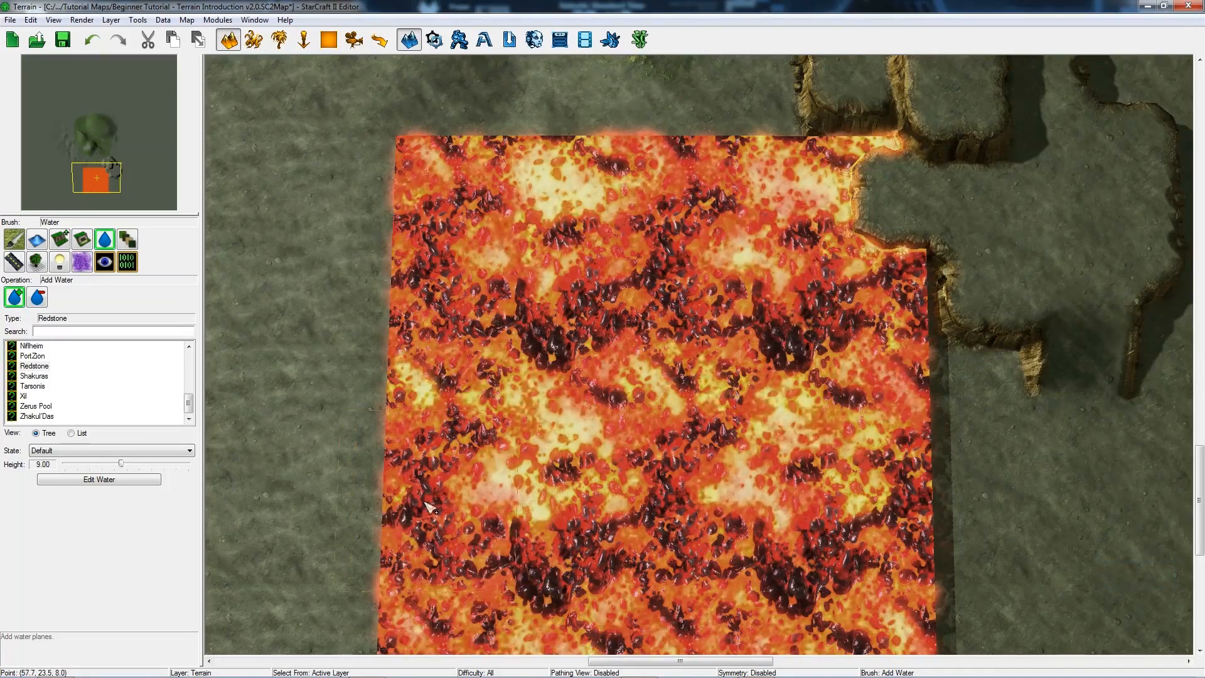
drag(122, 467, 118, 467)
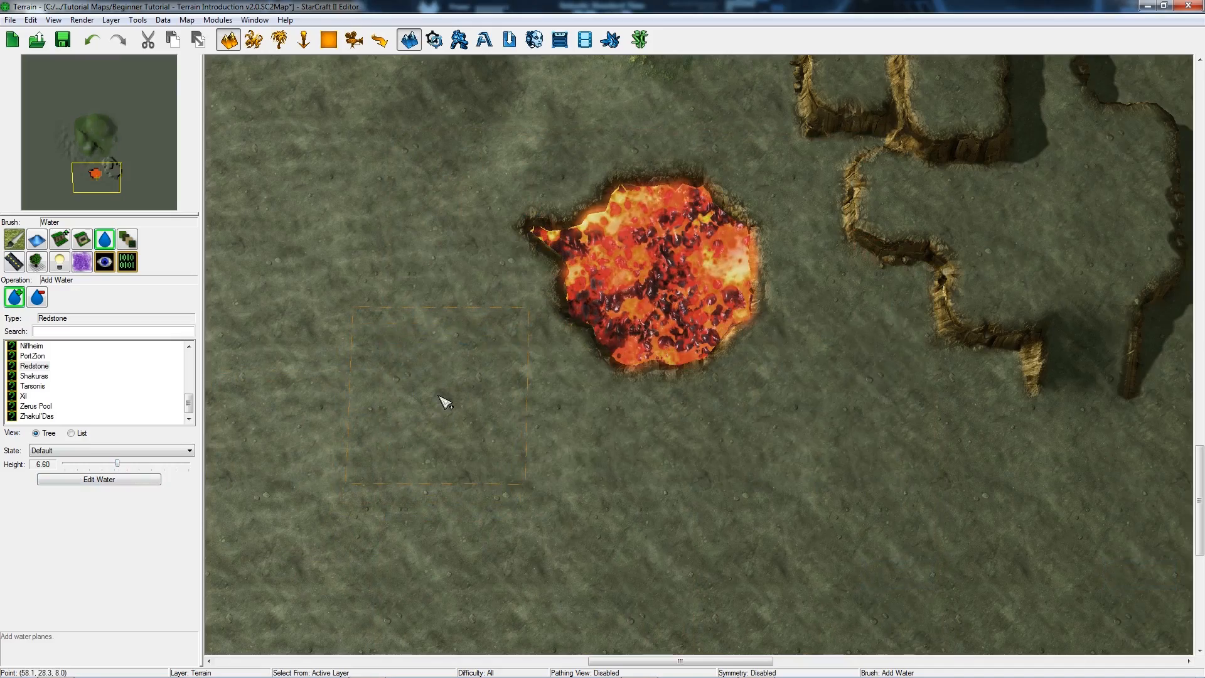
Undo the Redstone height change and lava placement to restore the Shakuras water in the pit
key(ctrl+z)
key(ctrl+z)
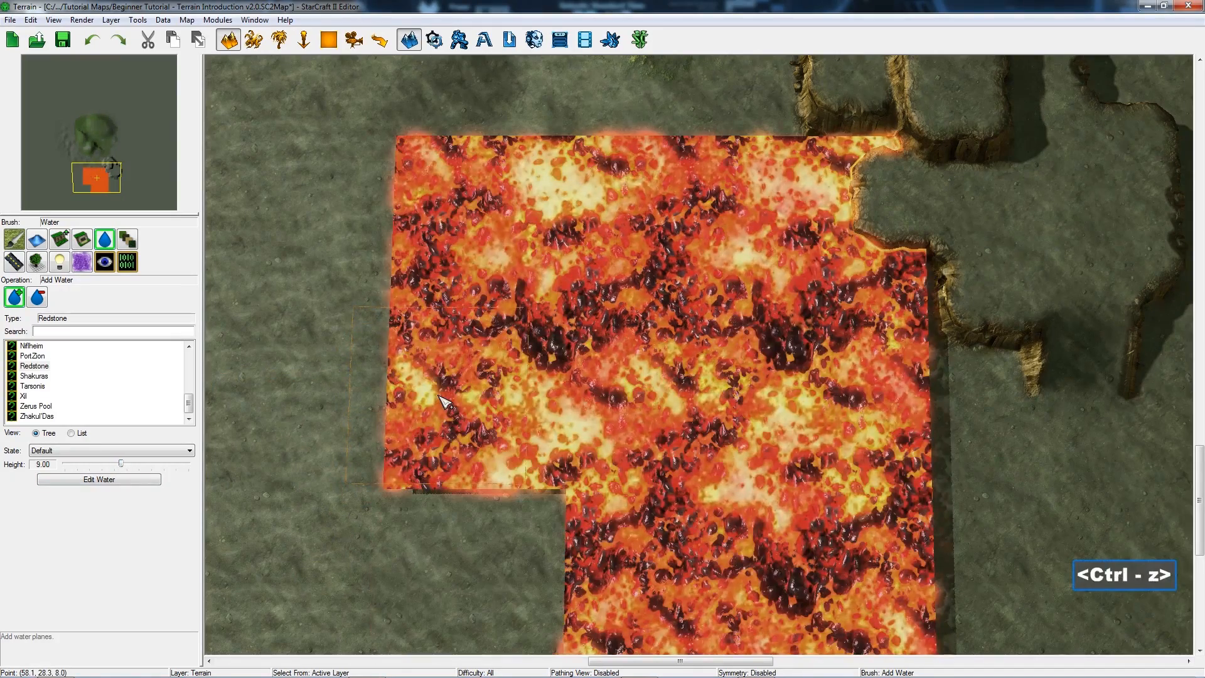
key(ctrl+z)
key(ctrl+z)
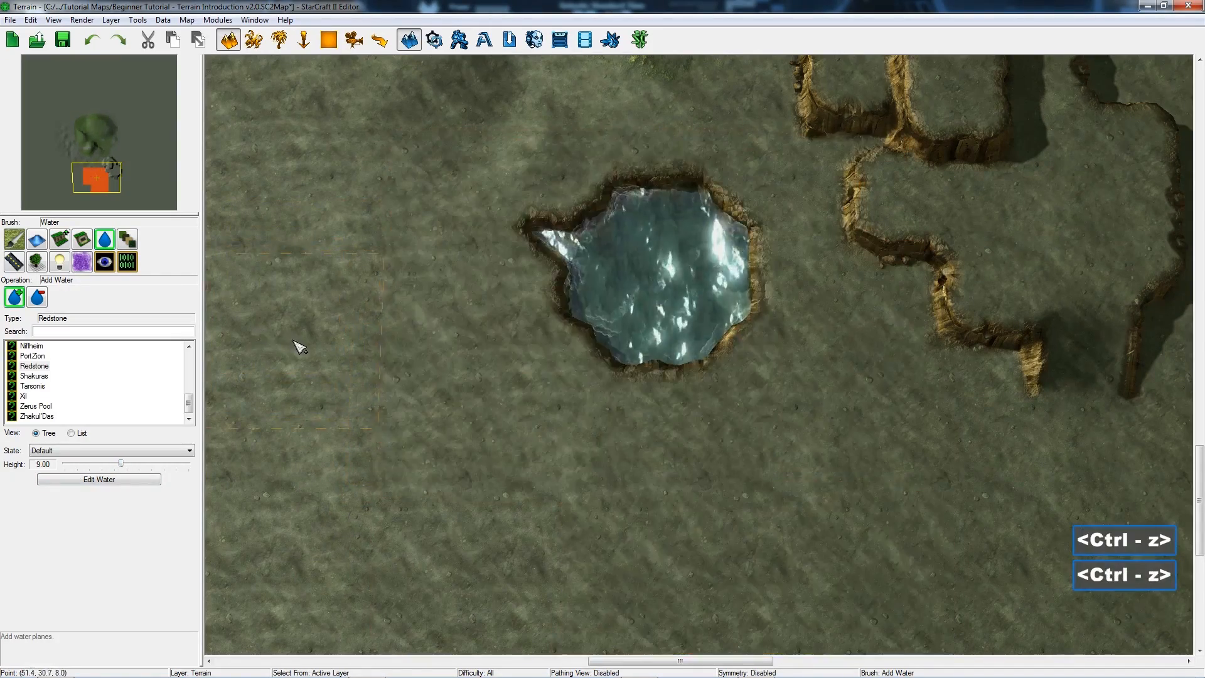
ctrl+right_drag(594, 516, 597, 471)
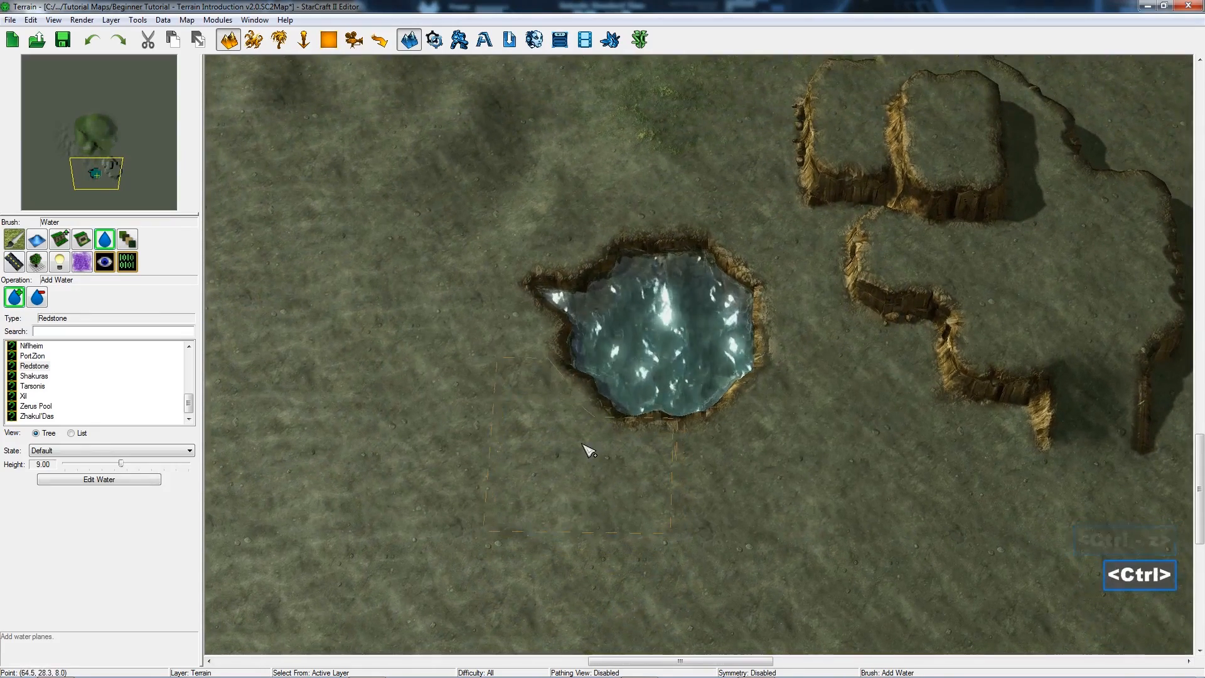
ctrl+right_drag(491, 306, 604, 363)
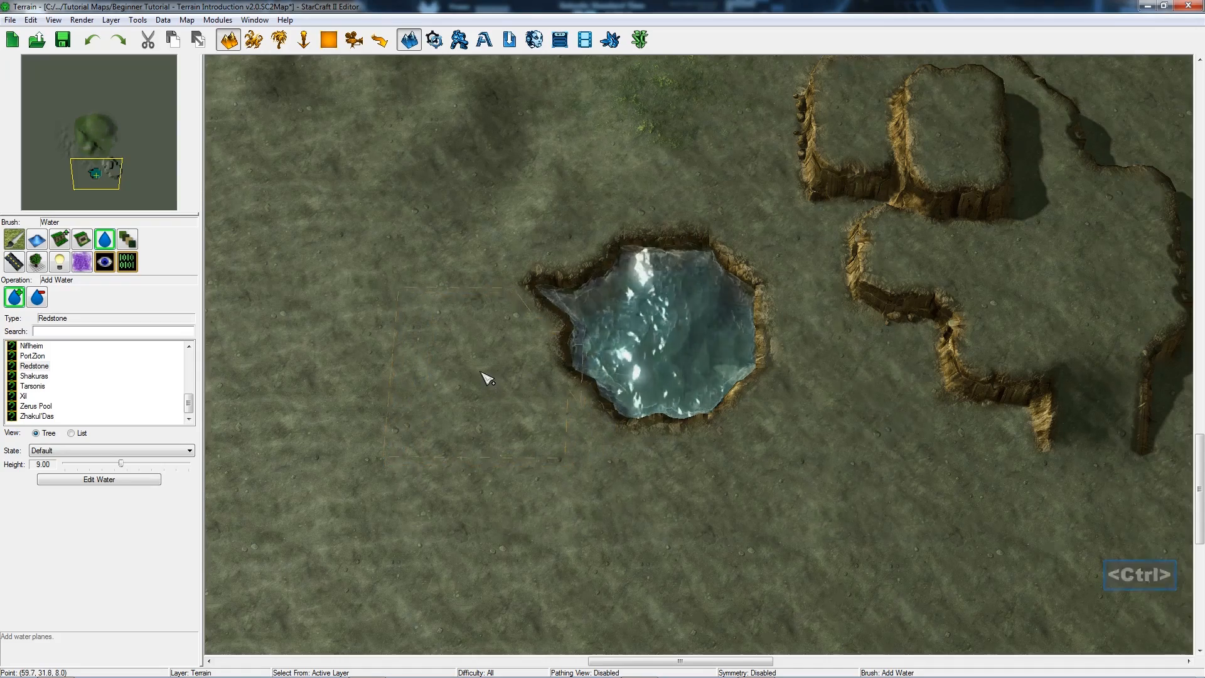
key(ctrl+shift+z)
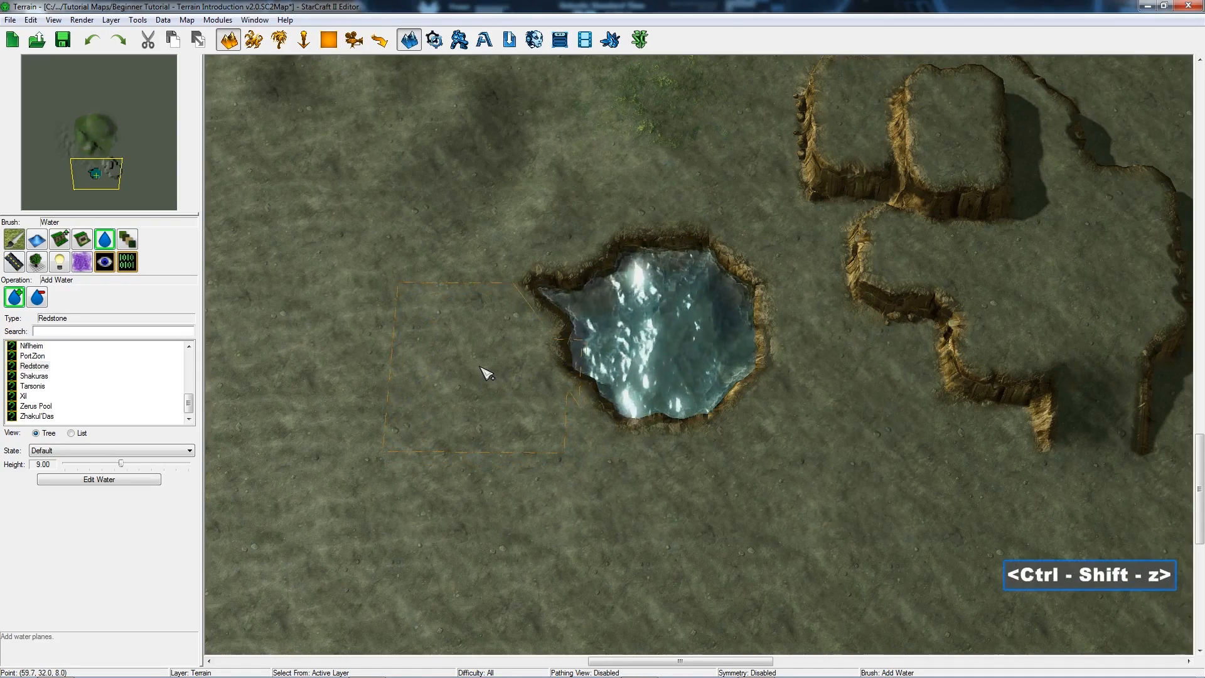
ctrl+right_drag(484, 255, 492, 269)
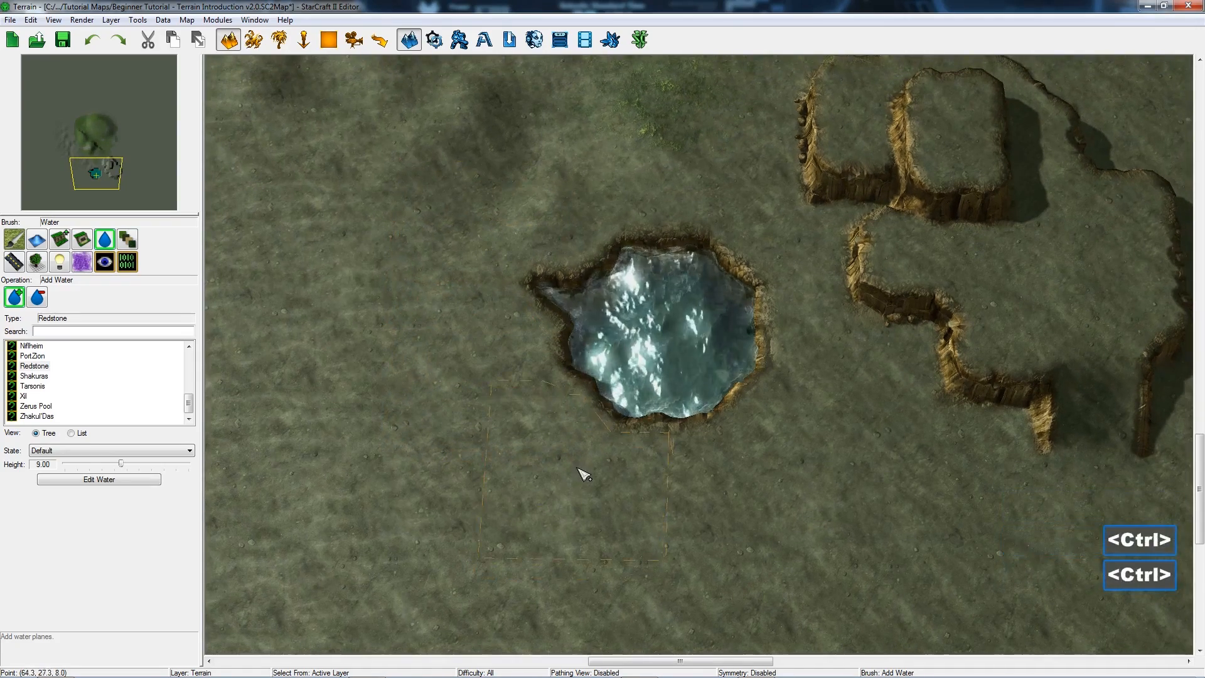
ctrl+right_drag(581, 473, 475, 379)
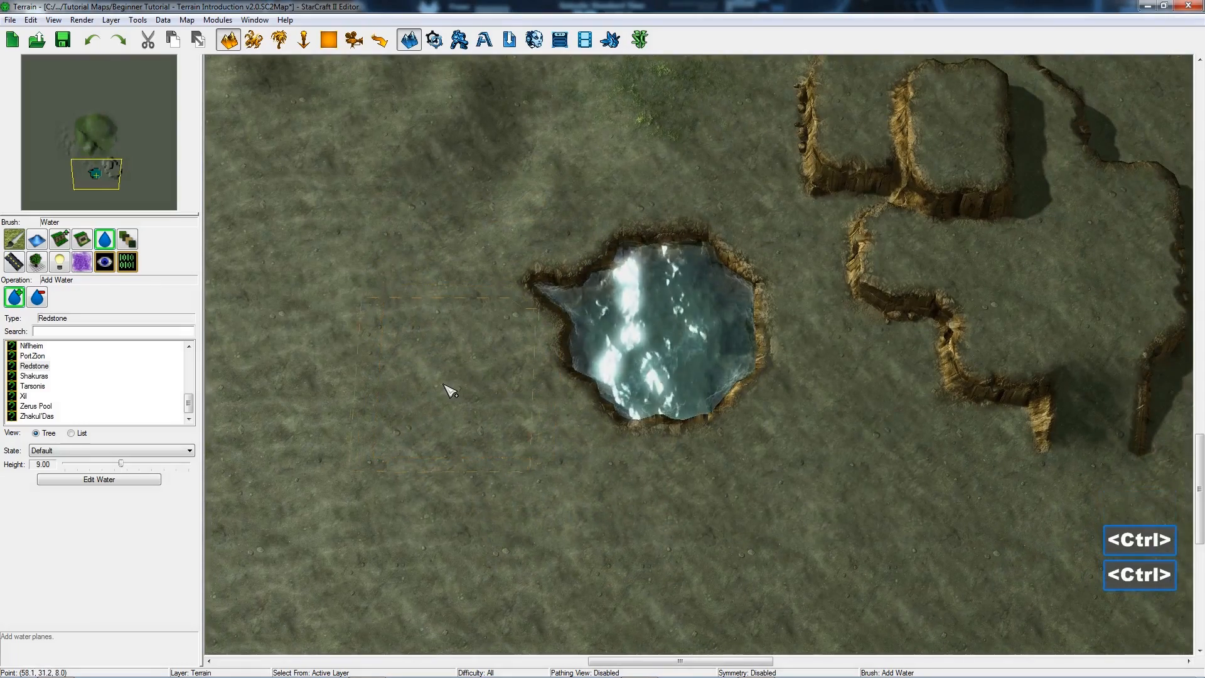
Lay a straight Mar Sara Road segment, 2.05 wide, running diagonally southeast on the open ground west of the pit
click(13, 265)
ctrl+right_drag(301, 382, 439, 449)
scroll(464, 471, down, 3)
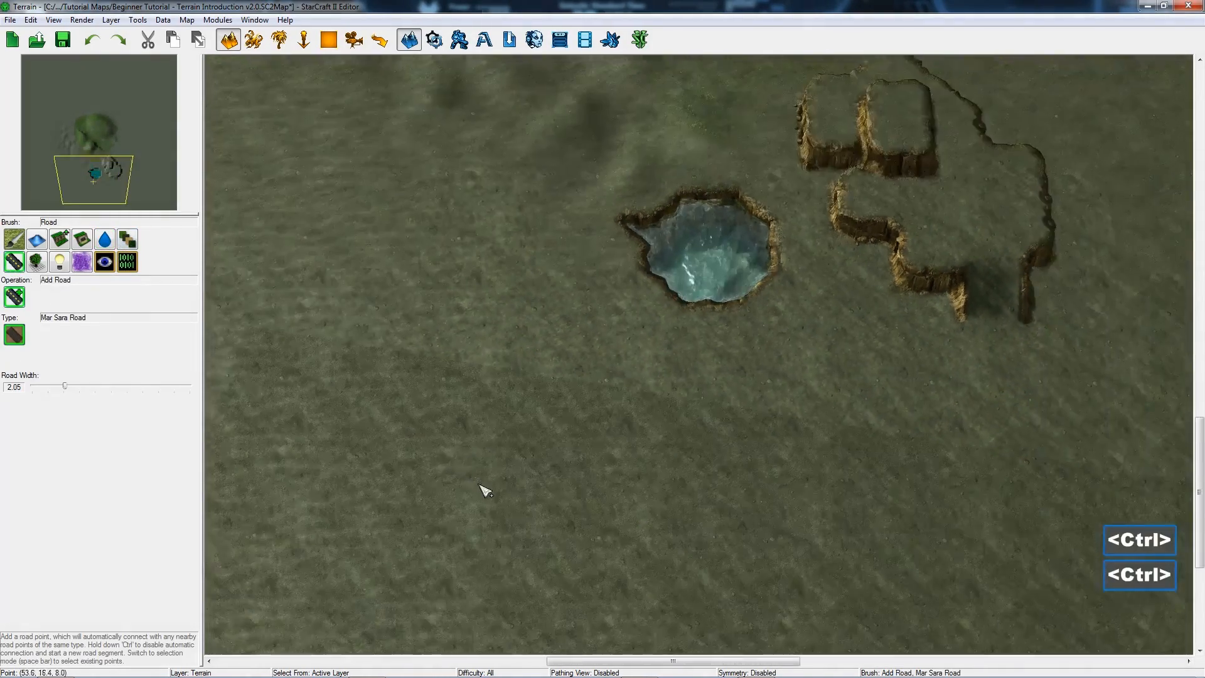
mouse_move(485, 490)
ctrl+right_down()
mouse_move(487, 436)
mouse_move(485, 472)
ctrl+right_up()
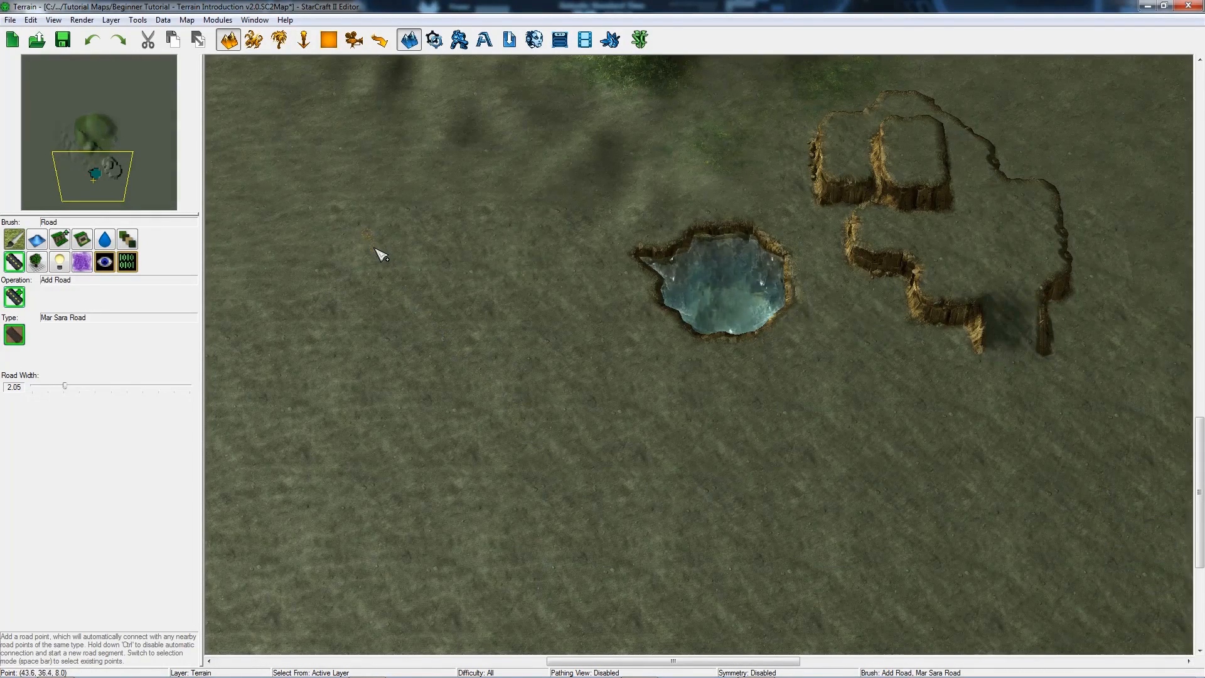
click(559, 422)
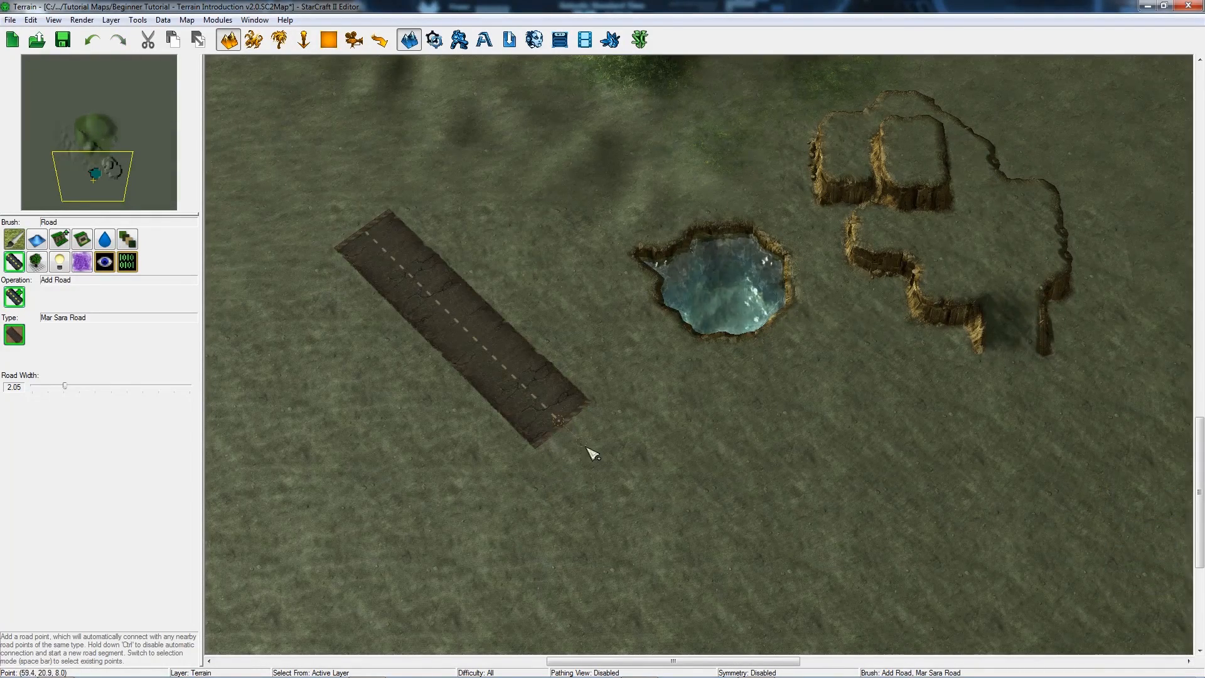
Extend the road east past the pit and cliffs, bend it northeast and back north, and leave road placement
right_drag(665, 493, 610, 430)
key(ctrl)
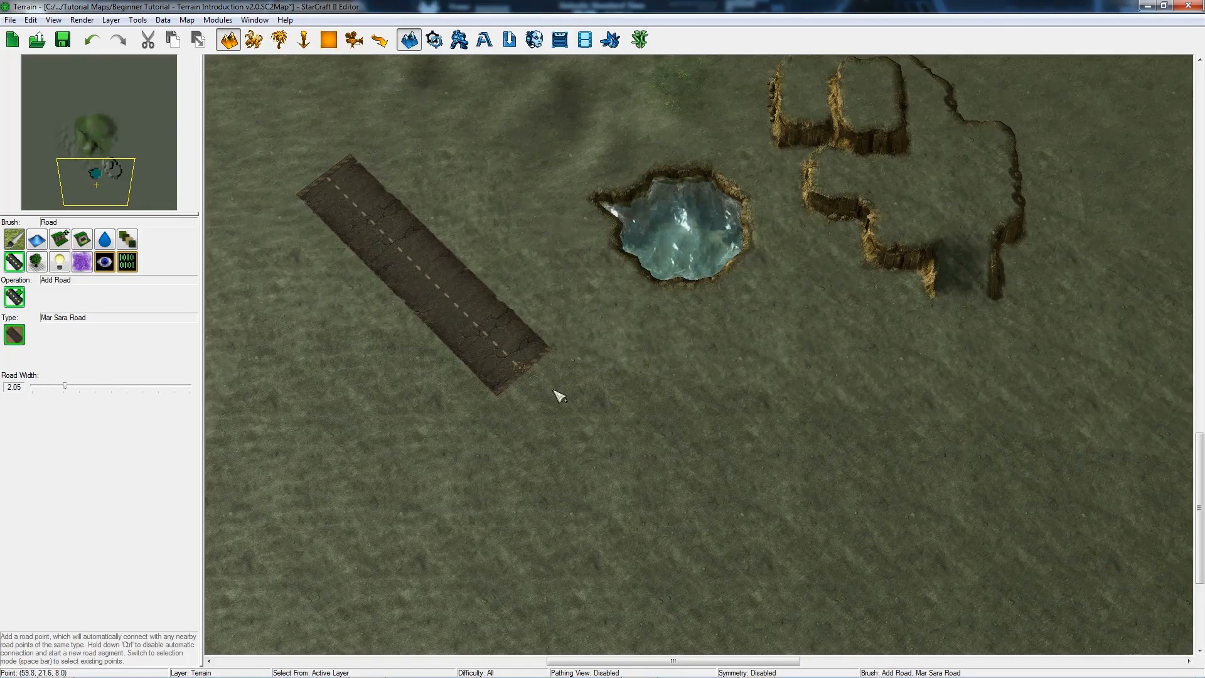
click(683, 395)
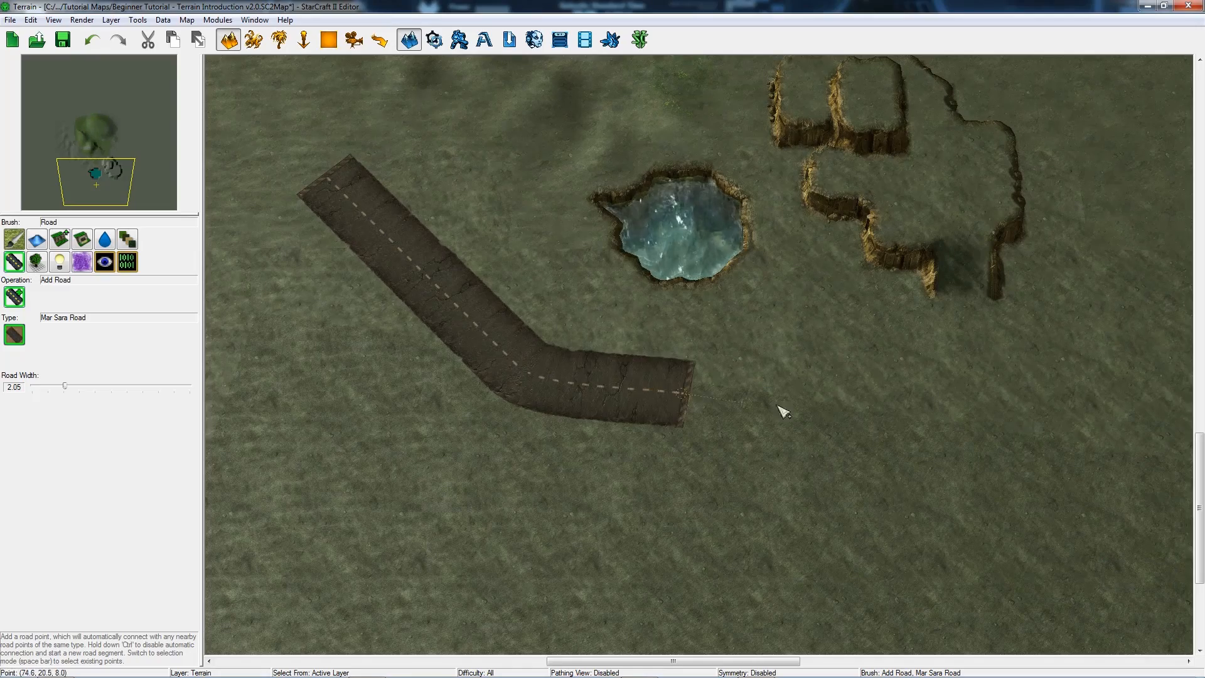
click(995, 384)
right_drag(1137, 328, 976, 337)
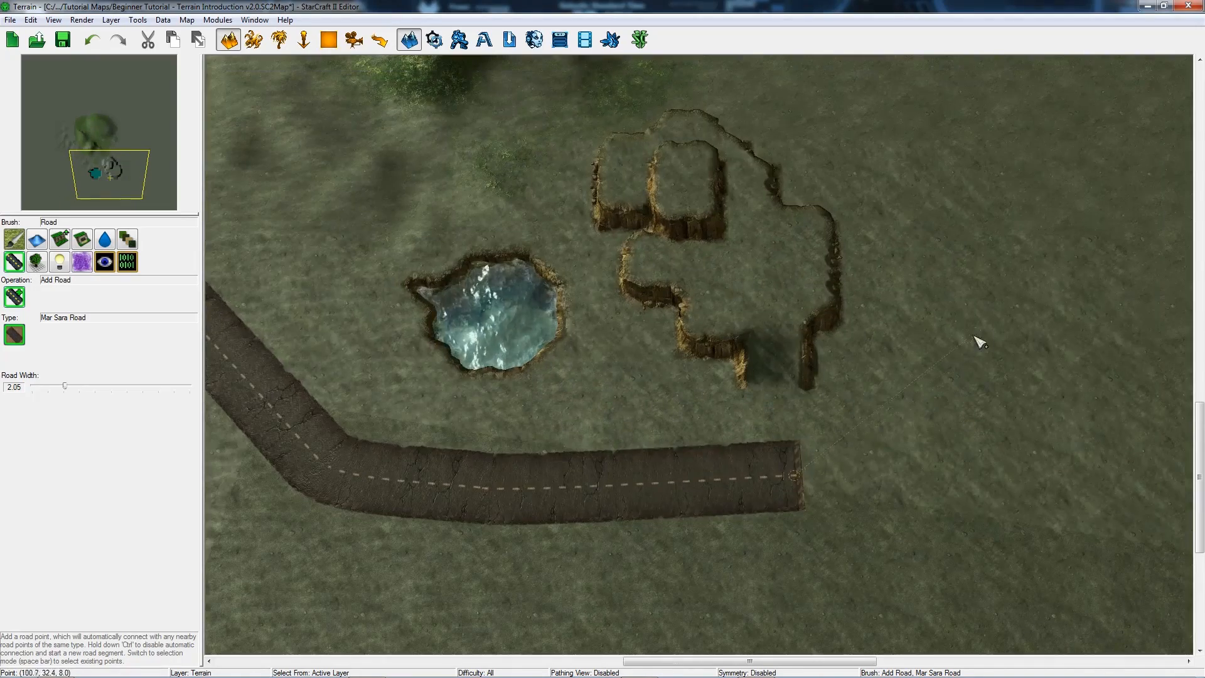
click(978, 331)
click(913, 196)
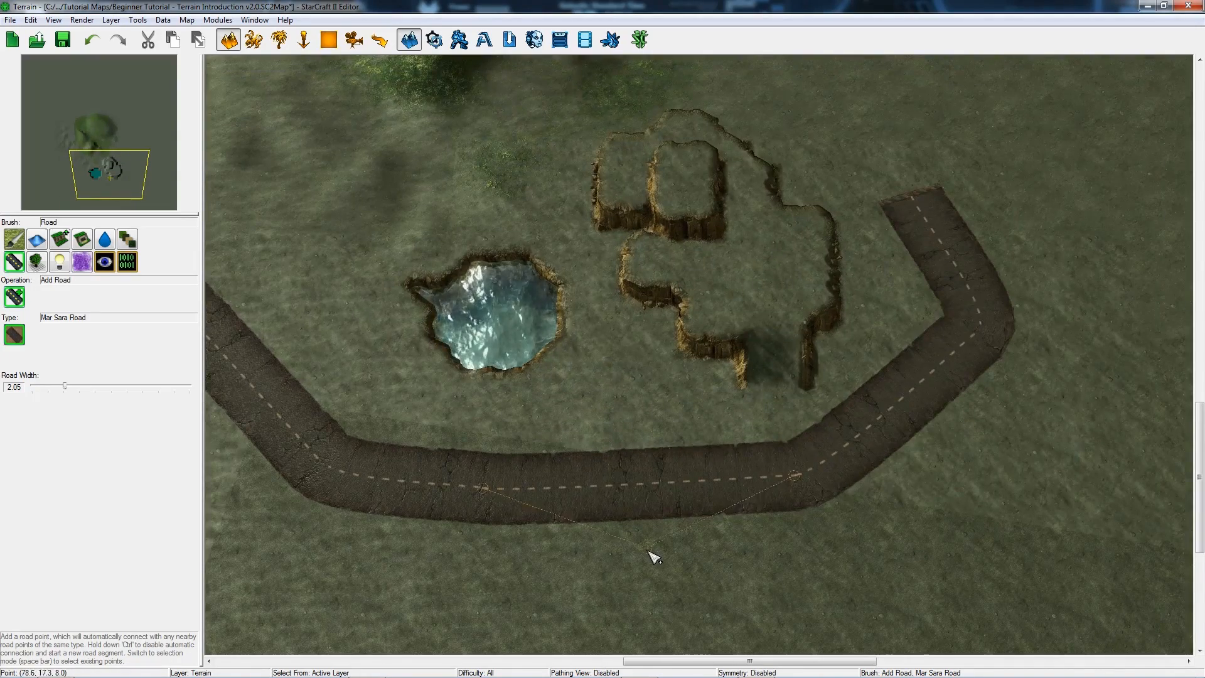
key(Escape)
key(ctrl)
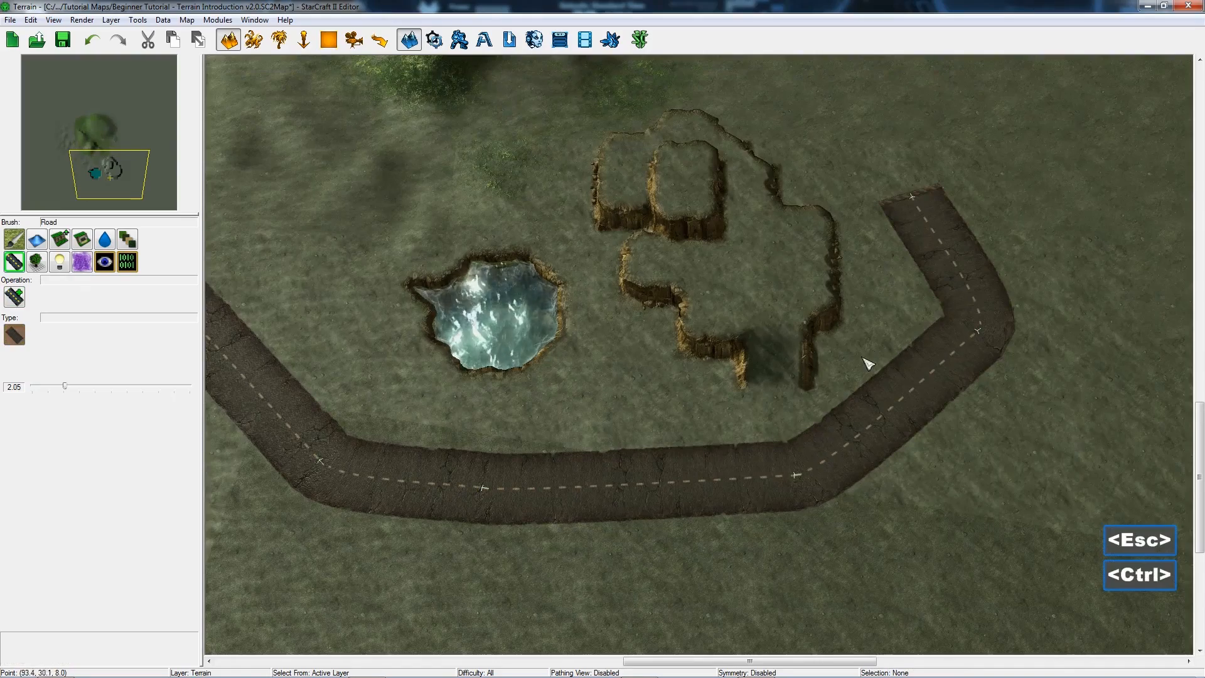
Move the road's northern end point east so its final stretch points nearly straight north
right_drag(533, 458, 593, 388)
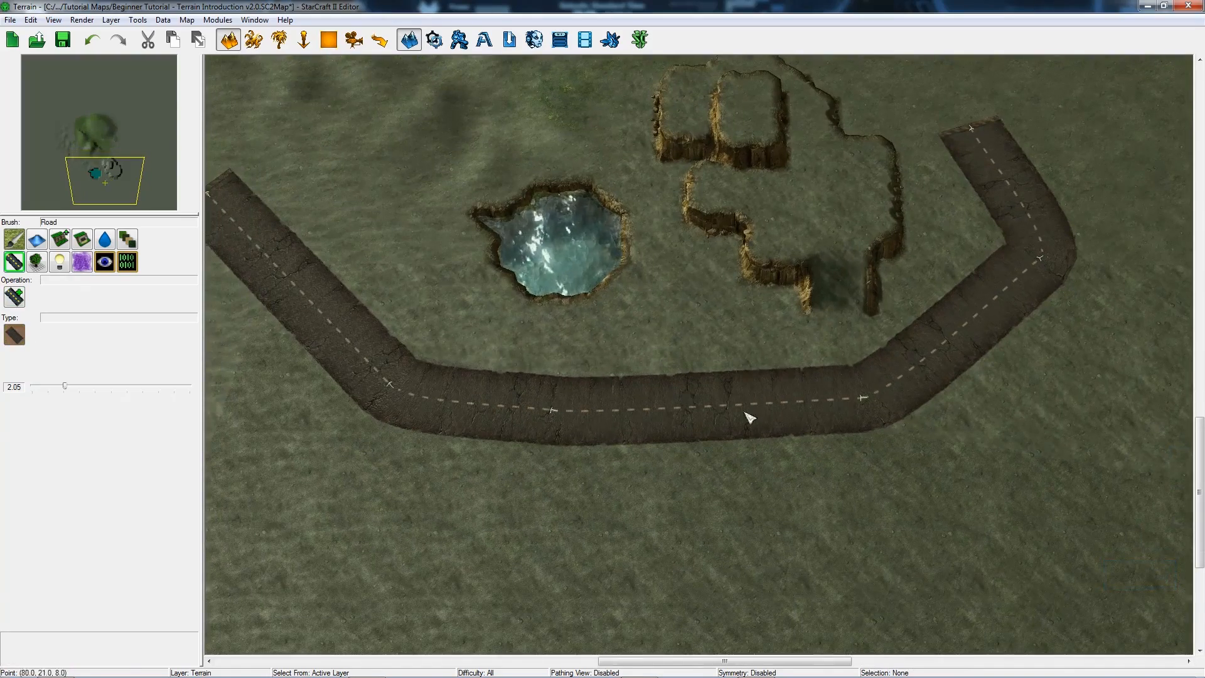
right_drag(1054, 150, 961, 265)
scroll(915, 277, up, 3)
drag(941, 214, 1027, 239)
right_drag(887, 544, 906, 460)
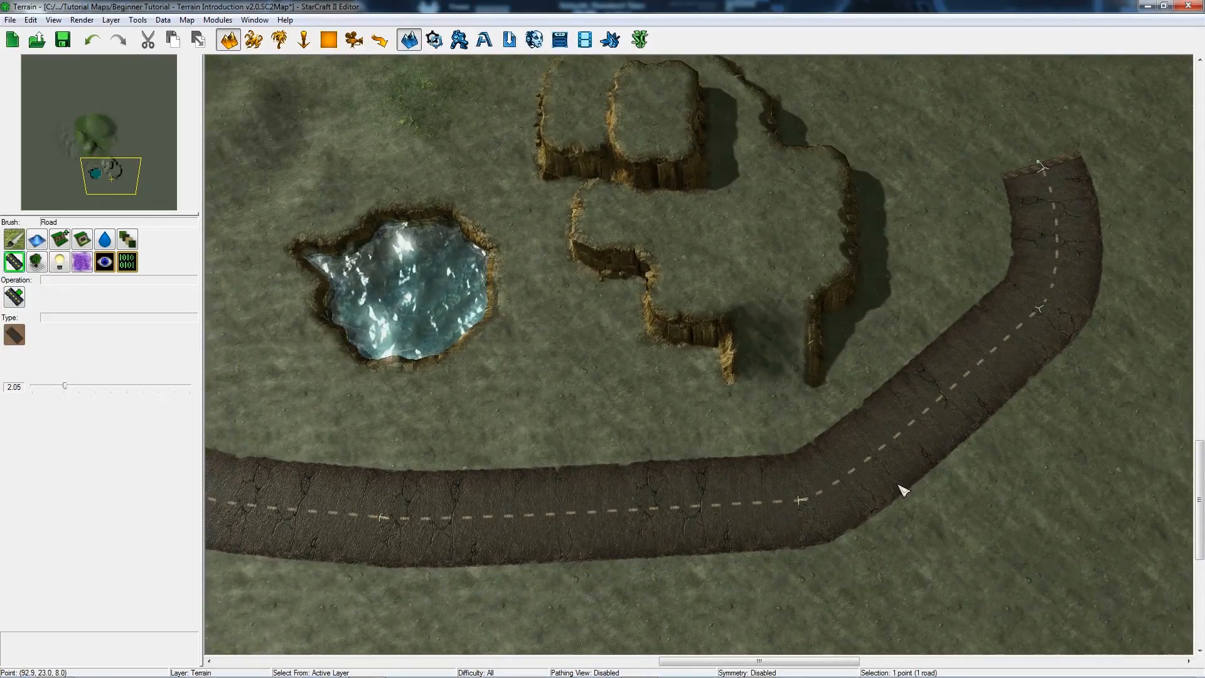
Undo the end point move and the road extensions, back to the single straight diagonal segment west of the pit
right_drag(826, 505, 592, 487)
key(ctrl+z)
key(ctrl+z)
key(ctrl+z)
key(ctrl+z)
key(ctrl+z)
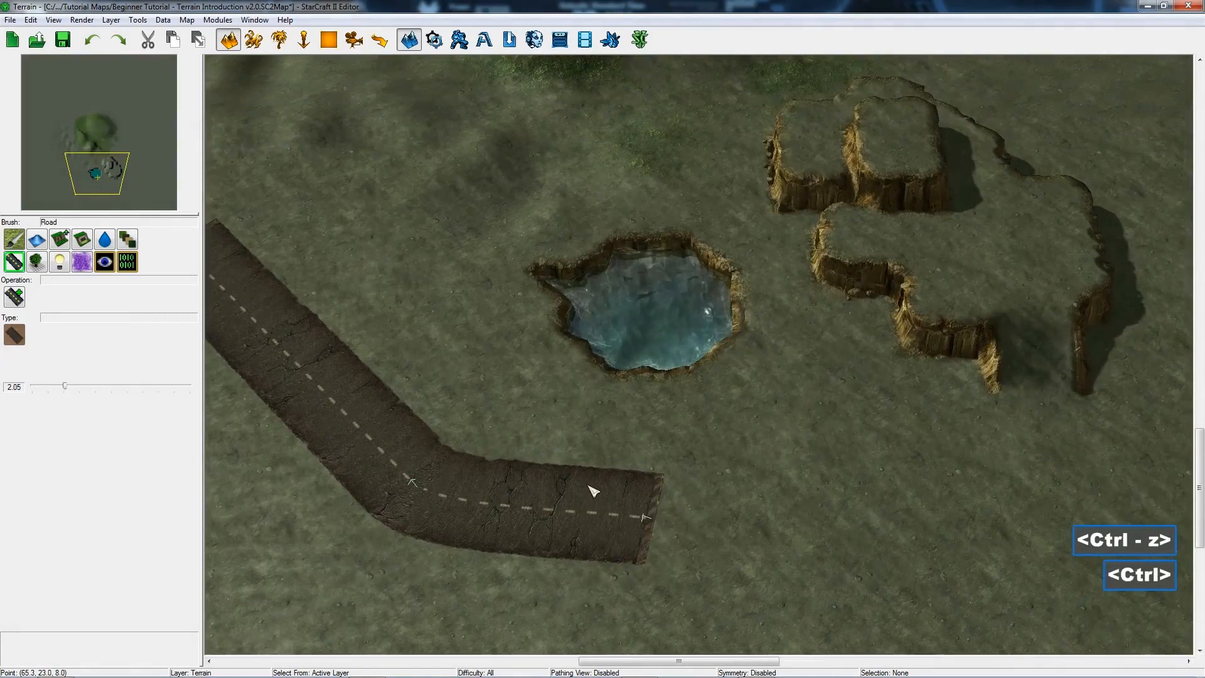
key(ctrl+z)
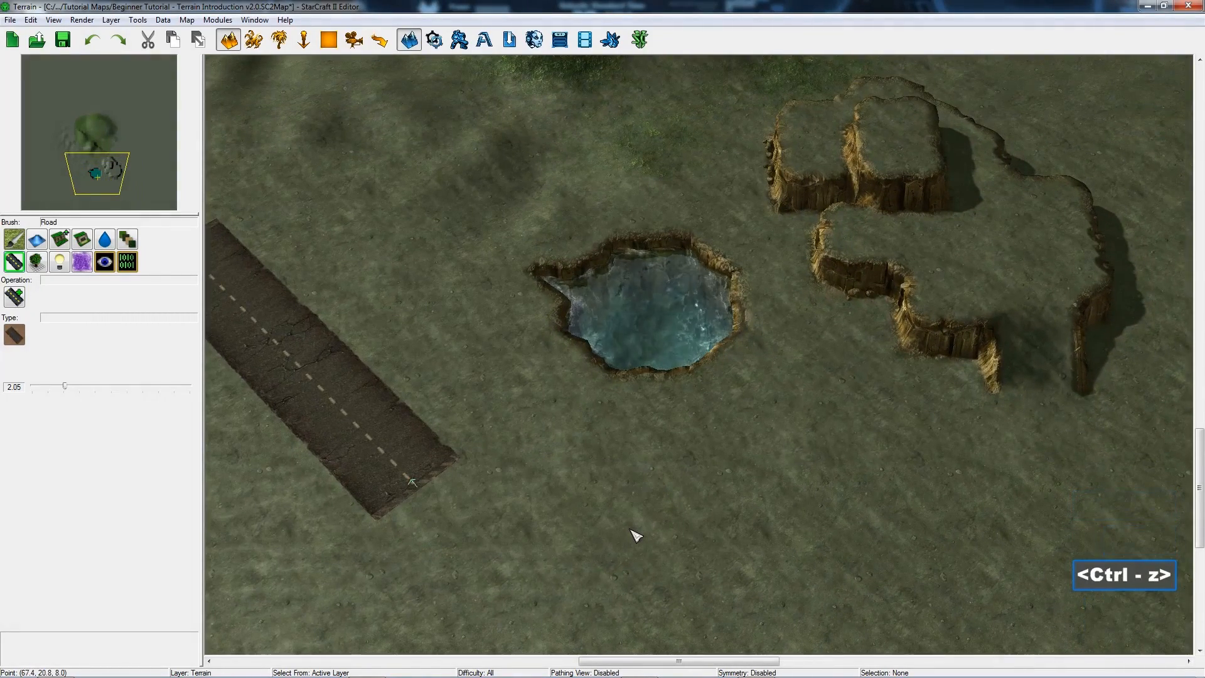
Switch to the Foliage brush and turn on the pathing view around the pit, cliffs and hill
click(36, 262)
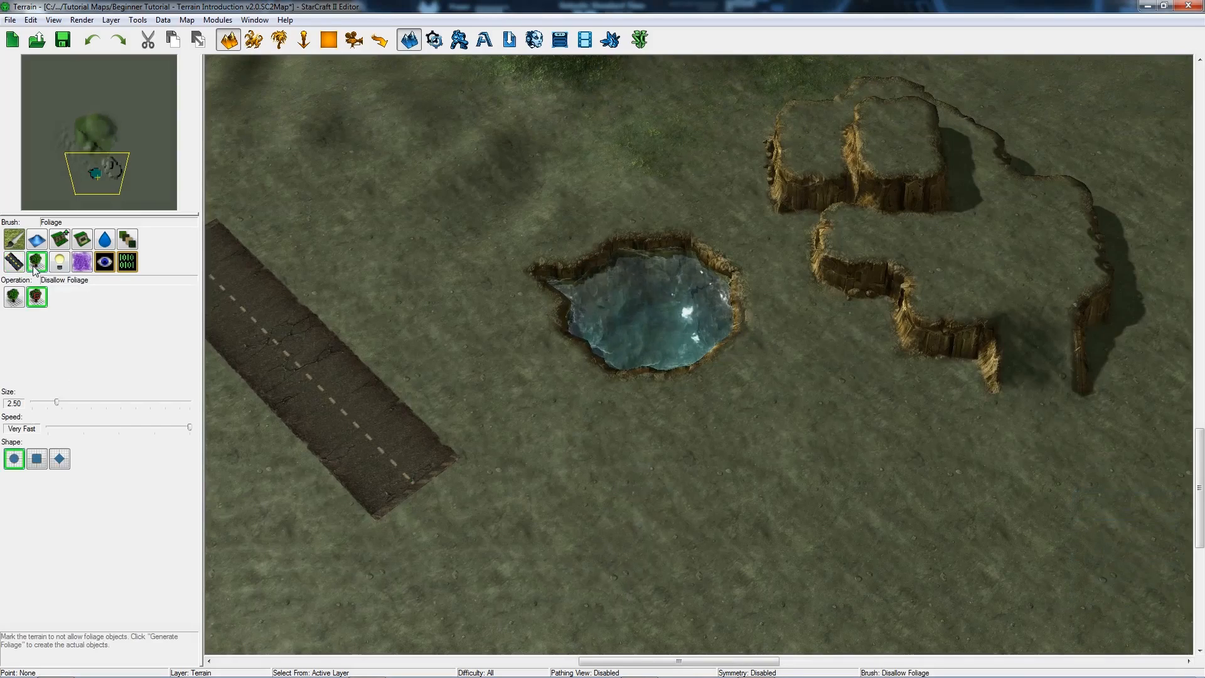
ctrl+right_drag(291, 272, 223, 306)
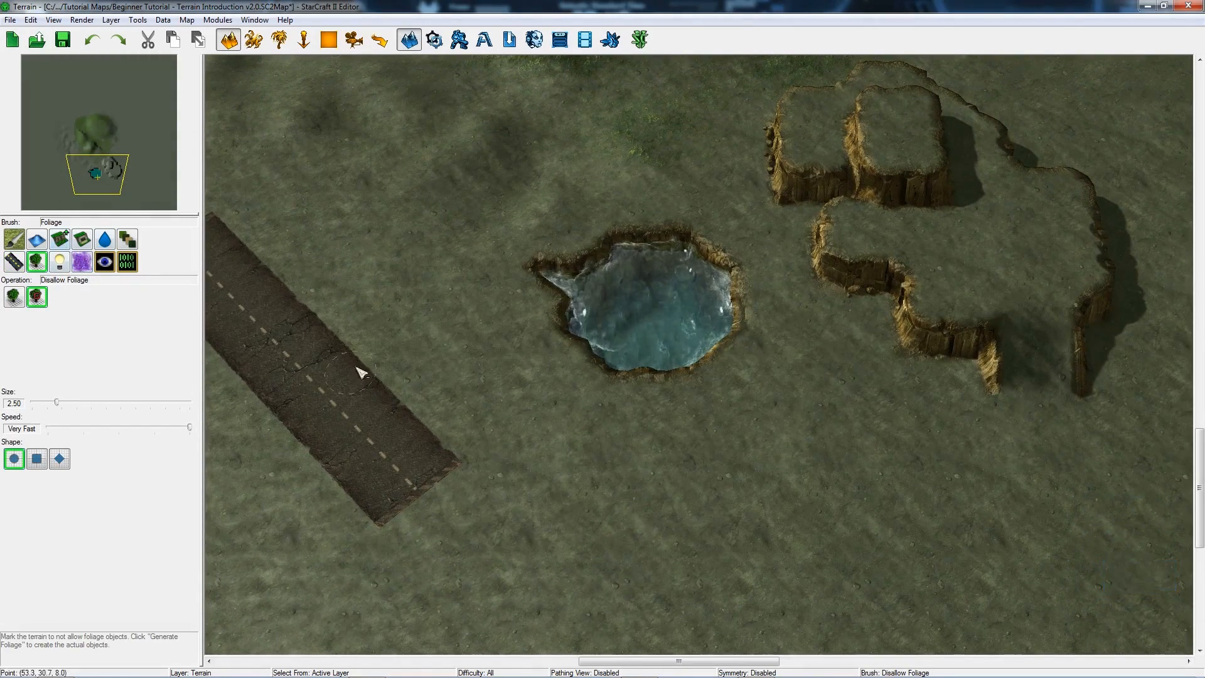
ctrl+right_drag(358, 373, 416, 255)
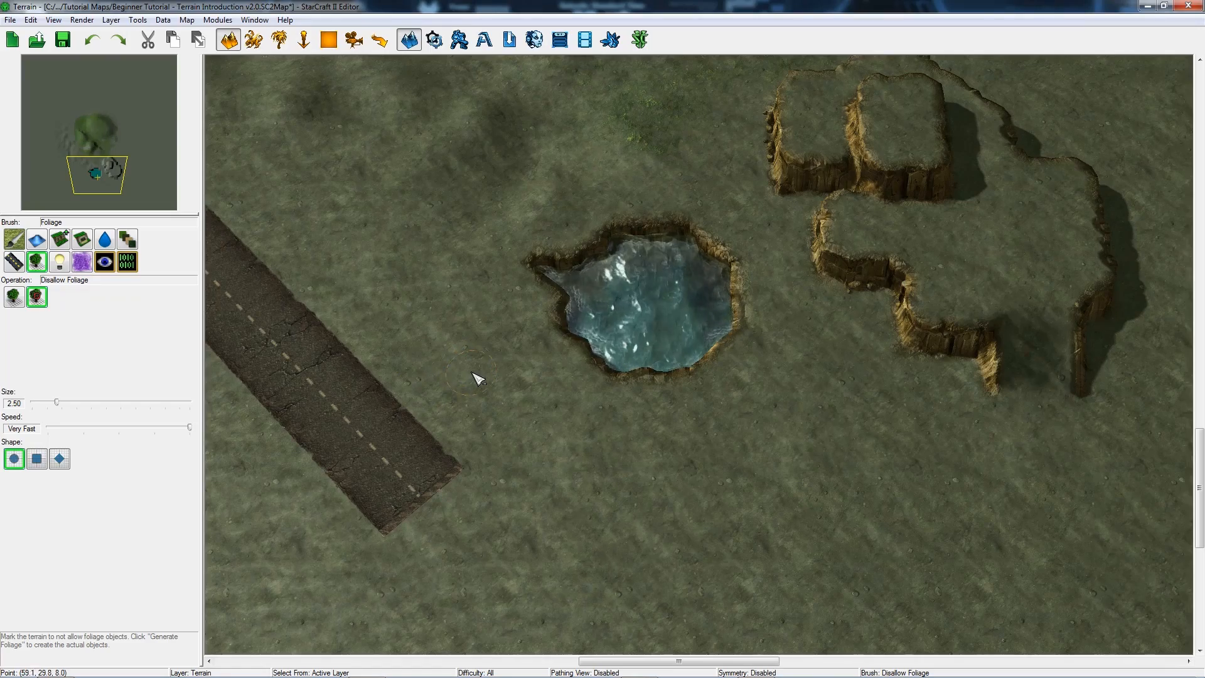
ctrl+right_drag(487, 195, 562, 449)
ctrl+right_drag(512, 270, 560, 346)
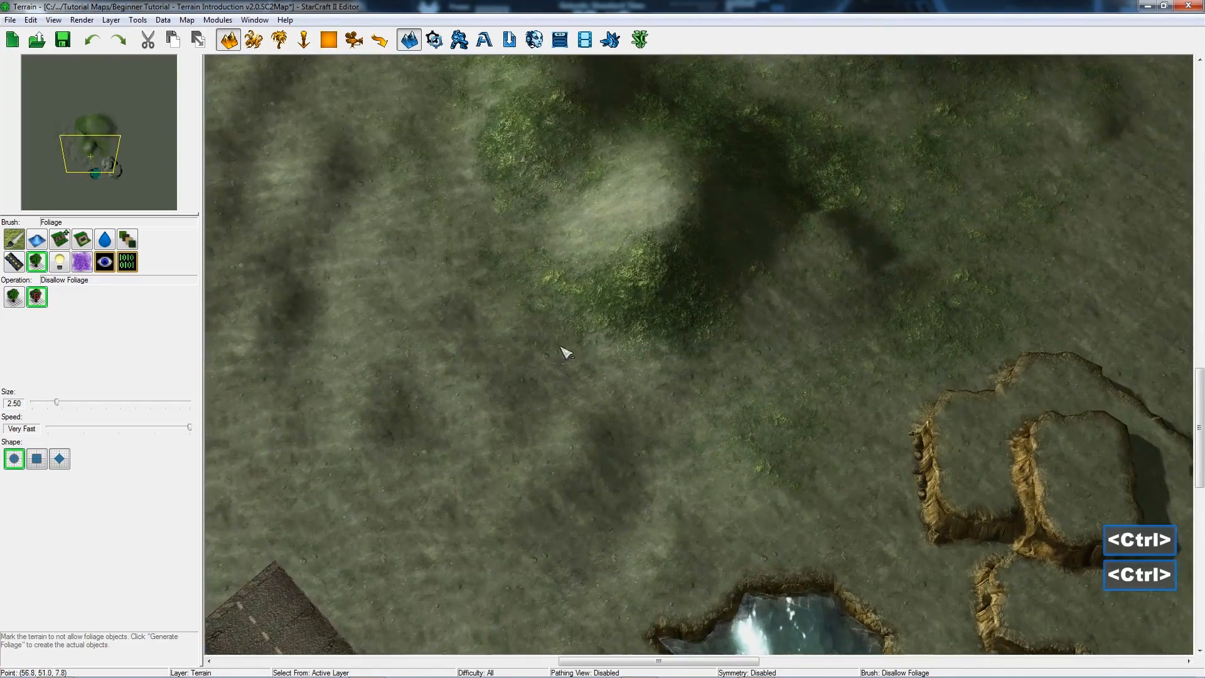
ctrl+right_drag(492, 272, 519, 339)
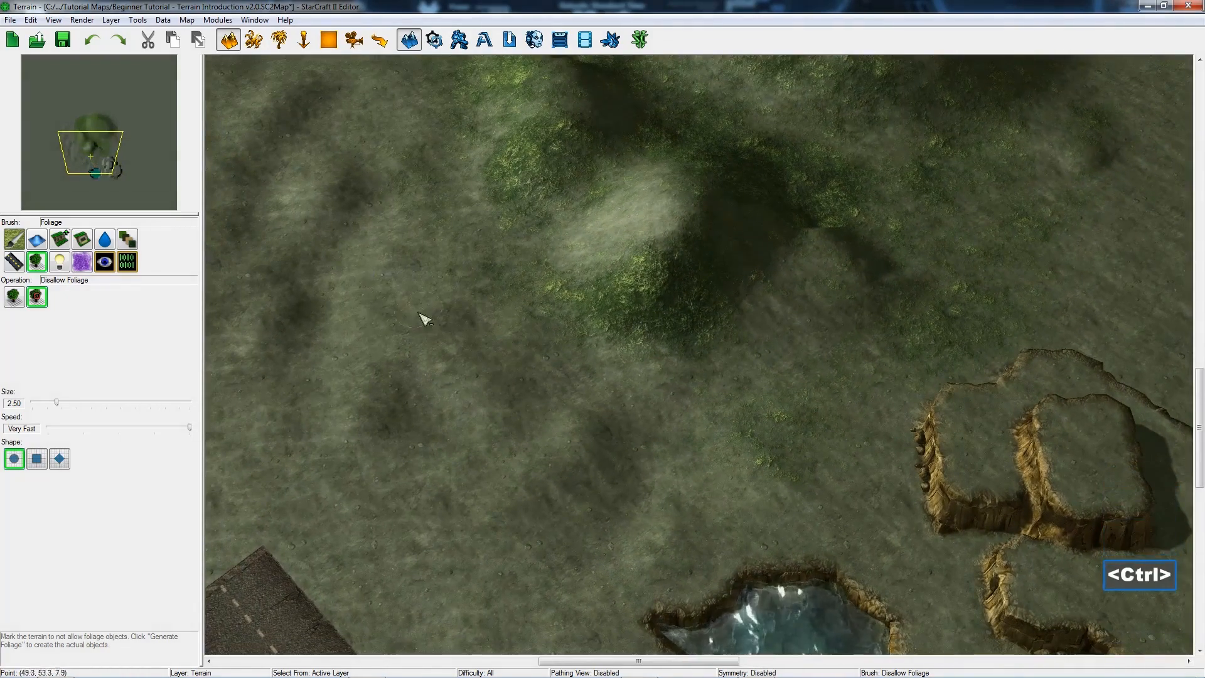
ctrl+right_drag(510, 521, 505, 439)
ctrl+right_drag(502, 537, 492, 458)
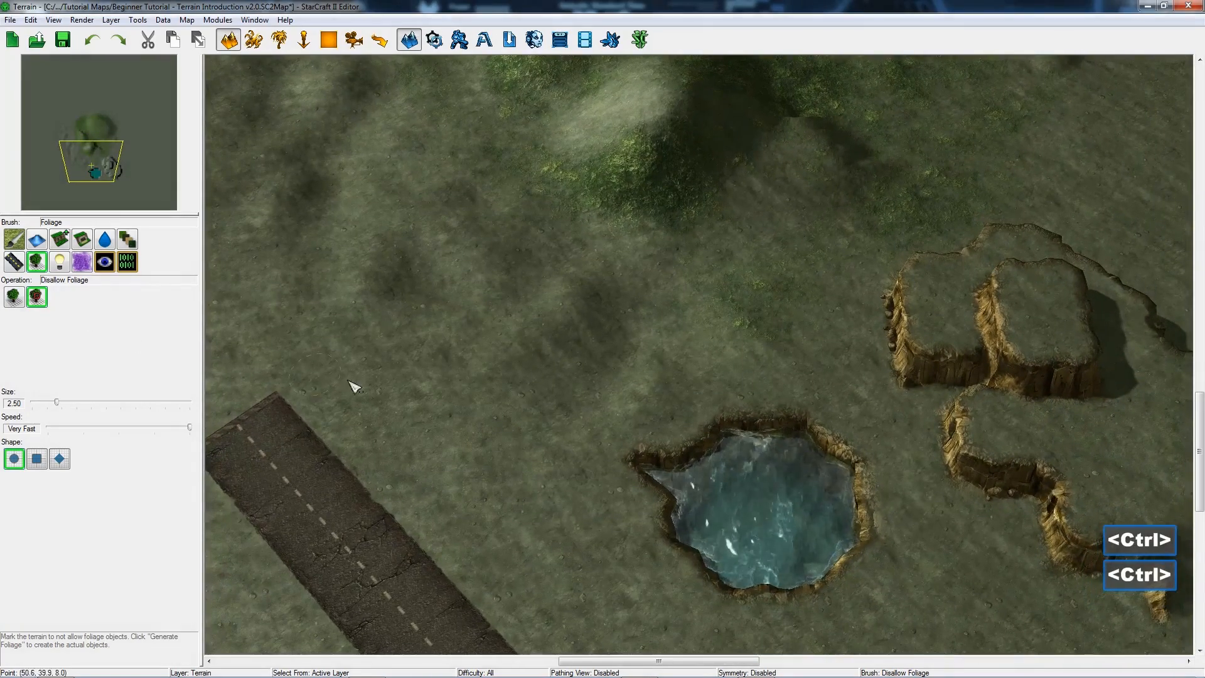
key(p)
ctrl+scroll(534, 502, down, 2)
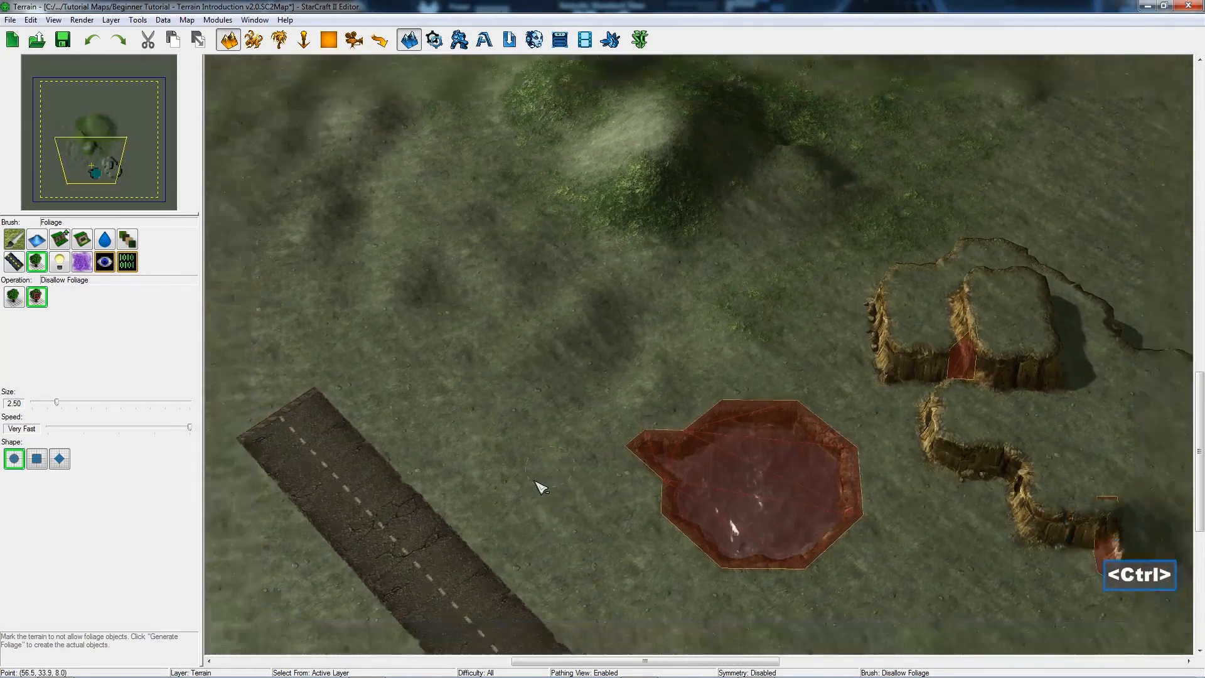
ctrl+scroll(541, 487, down, 2)
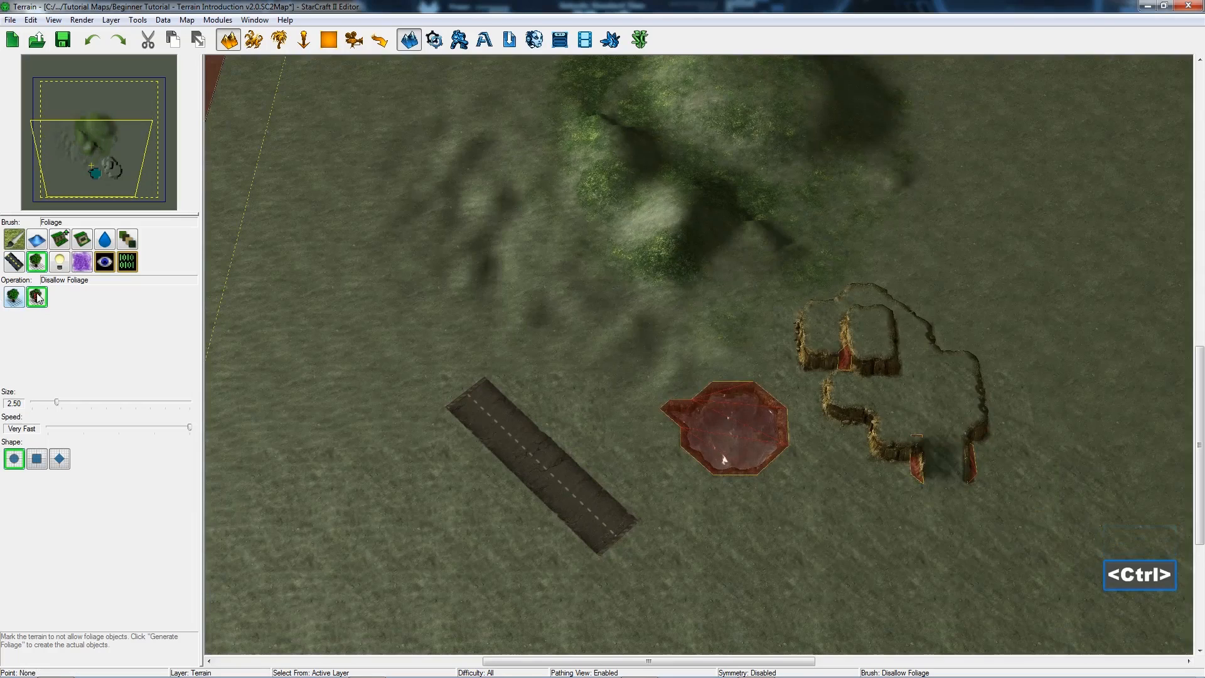
Choose the Disallow Foliage operation with a brush size of 16.00
click(11, 298)
click(41, 298)
click(13, 298)
click(36, 297)
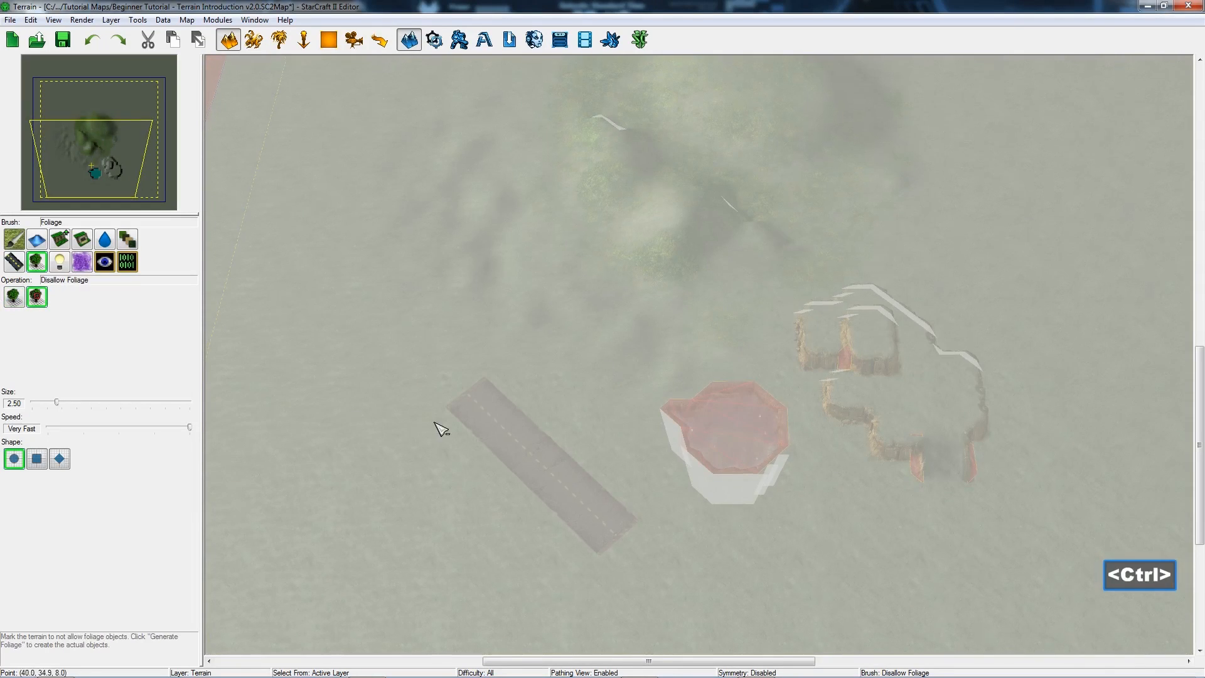
ctrl+scroll(484, 361, down, 3)
drag(56, 402, 190, 402)
ctrl+scroll(503, 385, up, 2)
ctrl+scroll(480, 390, down, 3)
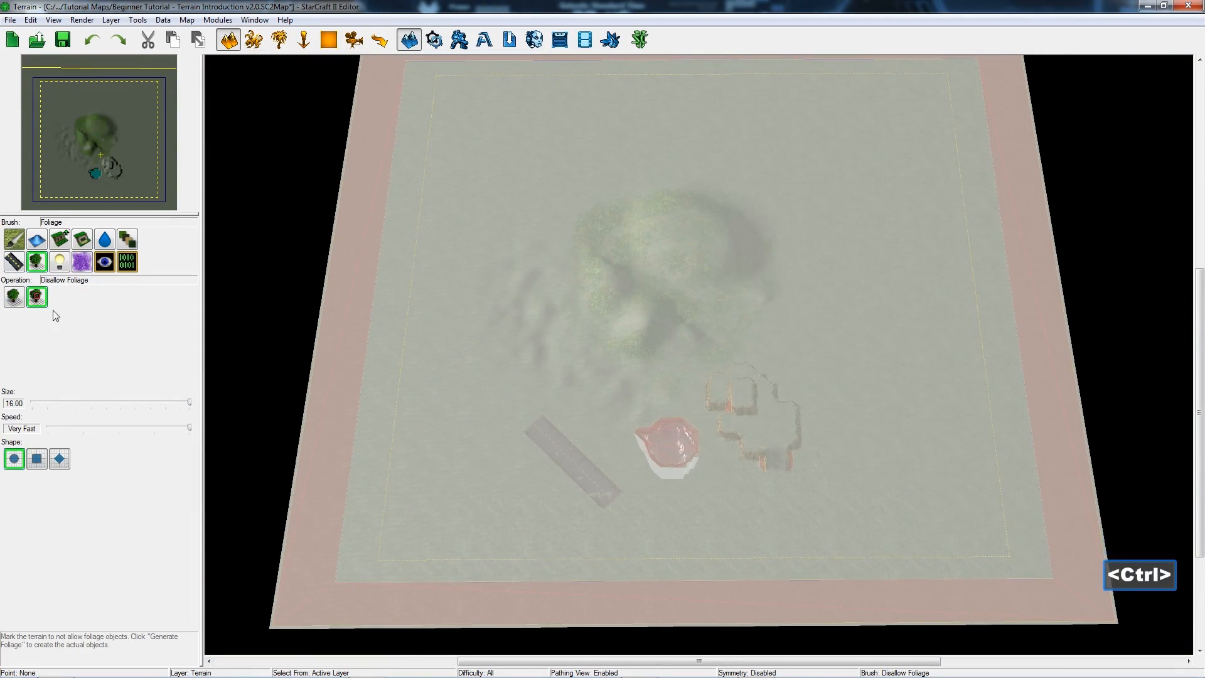
Disallow foliage across the map, leaving only the grassy central hill and the ground just around it allowed
mouse_move(356, 531)
mouse_down()
mouse_move(336, 609)
mouse_move(310, 608)
mouse_move(1133, 604)
mouse_up()
mouse_move(737, 628)
mouse_down()
mouse_move(358, 497)
mouse_move(336, 511)
mouse_move(318, 350)
mouse_move(358, 223)
mouse_move(344, 185)
mouse_move(357, 101)
mouse_up()
mouse_move(327, 221)
mouse_down()
mouse_move(479, 92)
mouse_move(1000, 103)
mouse_move(954, 161)
mouse_move(778, 126)
mouse_move(949, 132)
mouse_move(751, 149)
mouse_move(466, 123)
mouse_move(483, 177)
mouse_move(870, 167)
mouse_move(983, 341)
mouse_move(968, 420)
mouse_up()
mouse_move(968, 419)
right_down()
mouse_move(863, 282)
mouse_move(877, 242)
right_up()
mouse_move(882, 248)
mouse_down()
mouse_move(794, 270)
mouse_move(869, 267)
mouse_move(878, 427)
mouse_move(838, 386)
mouse_move(763, 464)
mouse_move(599, 477)
mouse_up()
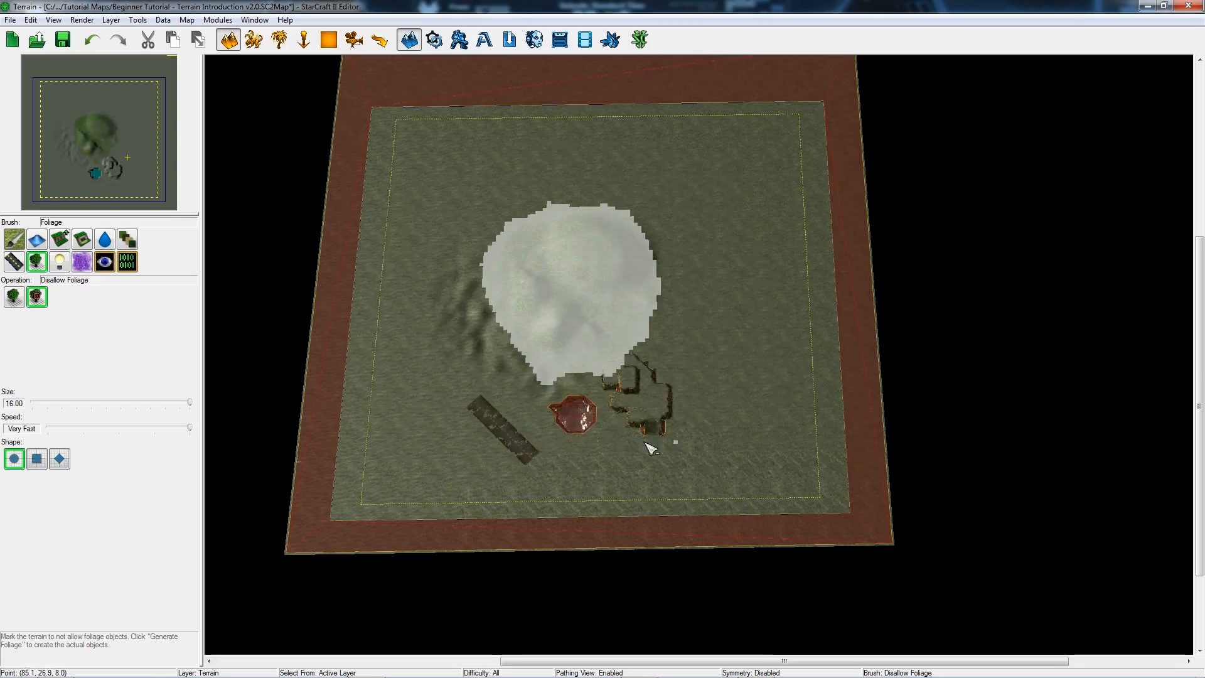
Examine the remaining foliage-allowed area over the central hill, with the pathing view off and on
right_drag(646, 443, 725, 460)
scroll(656, 478, up, 4)
right_drag(607, 475, 638, 462)
scroll(621, 443, up, 3)
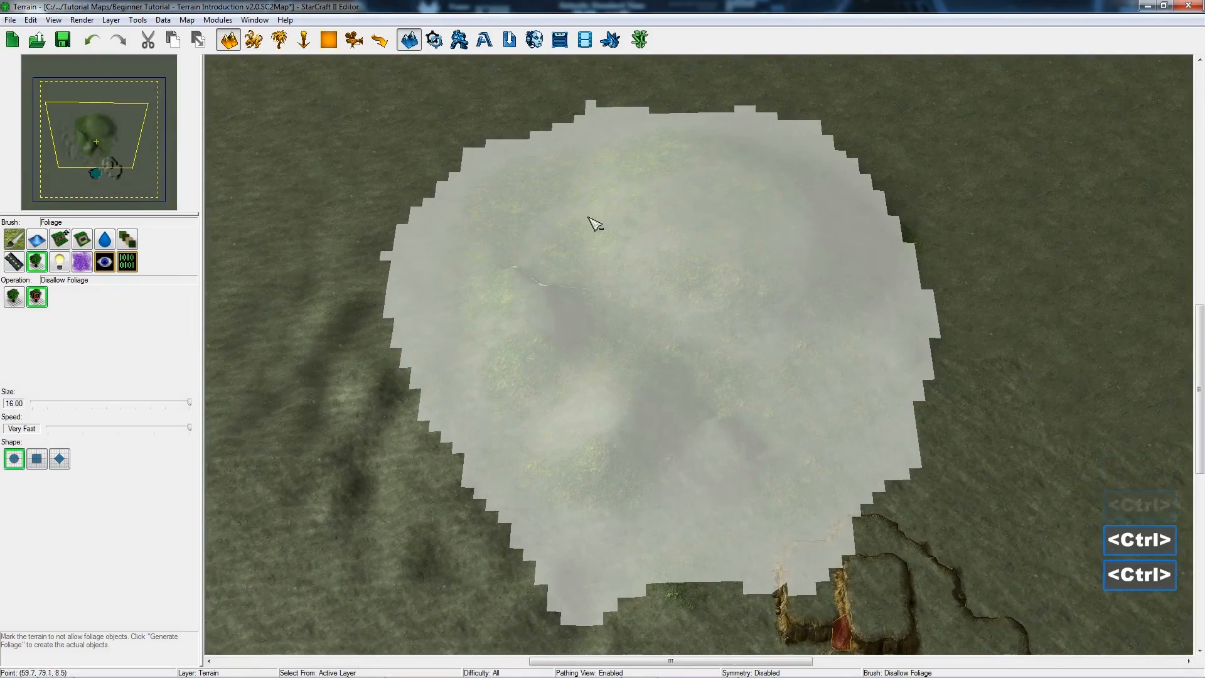
ctrl+right_drag(589, 216, 661, 297)
right_drag(693, 344, 656, 332)
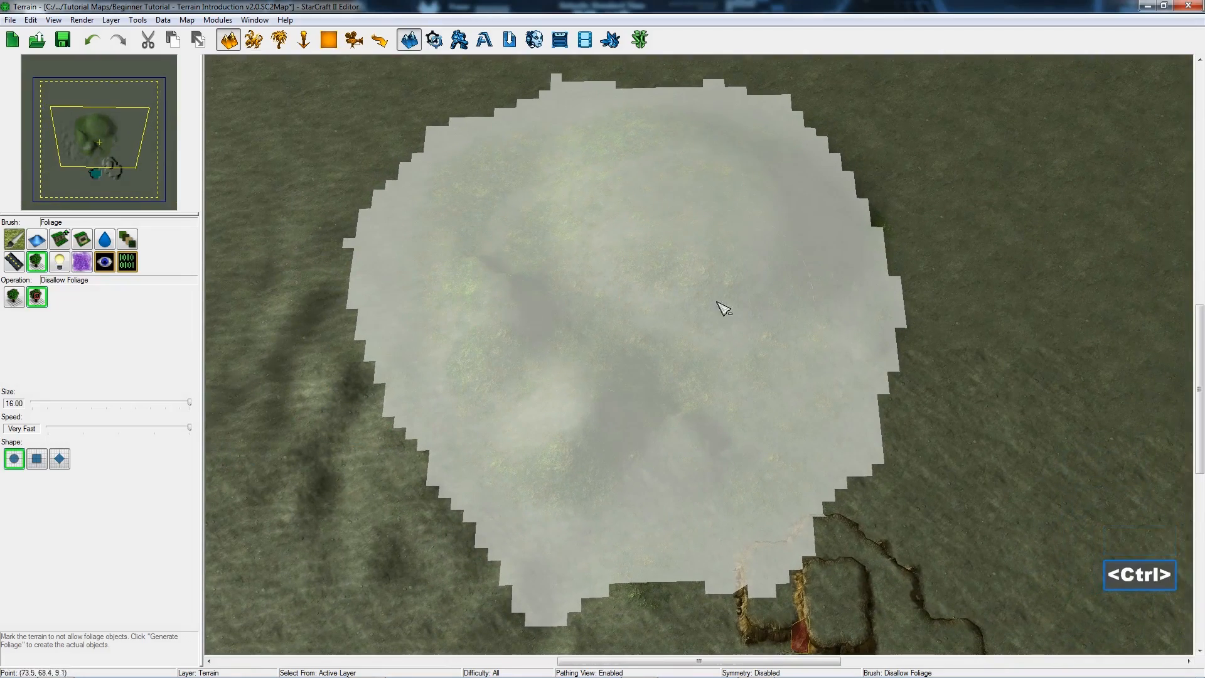
mouse_move(568, 326)
ctrl+right_down()
mouse_move(567, 277)
mouse_move(551, 318)
ctrl+right_up()
key(p)
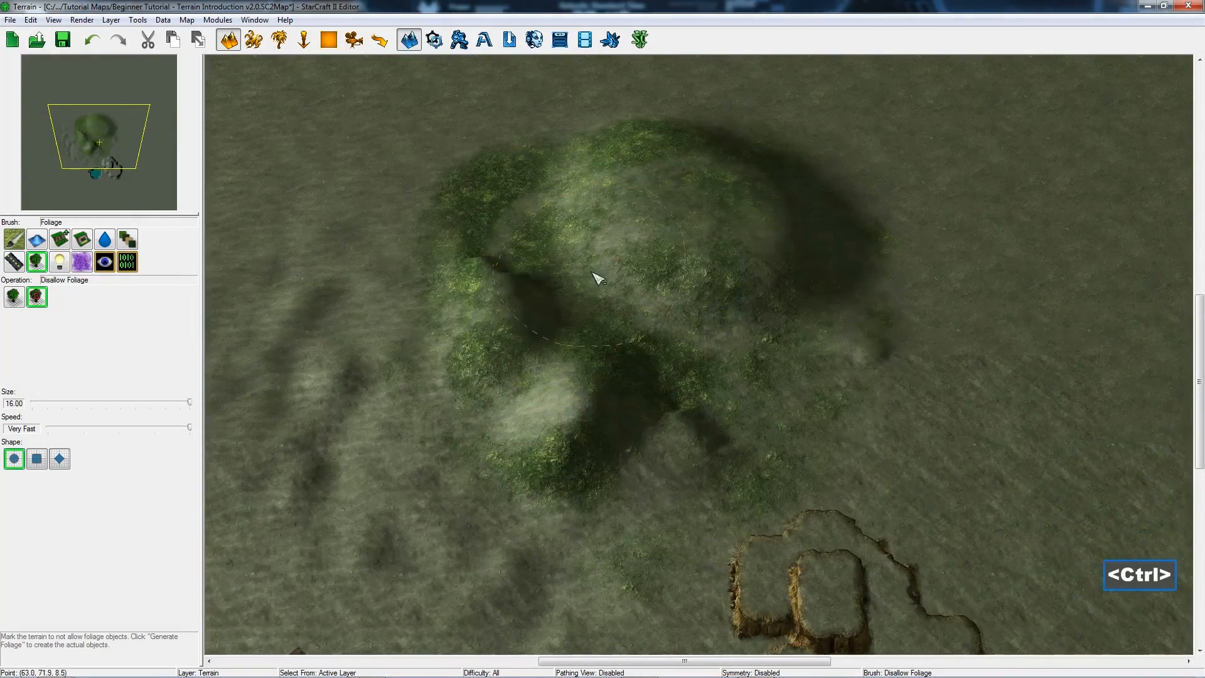
key(p)
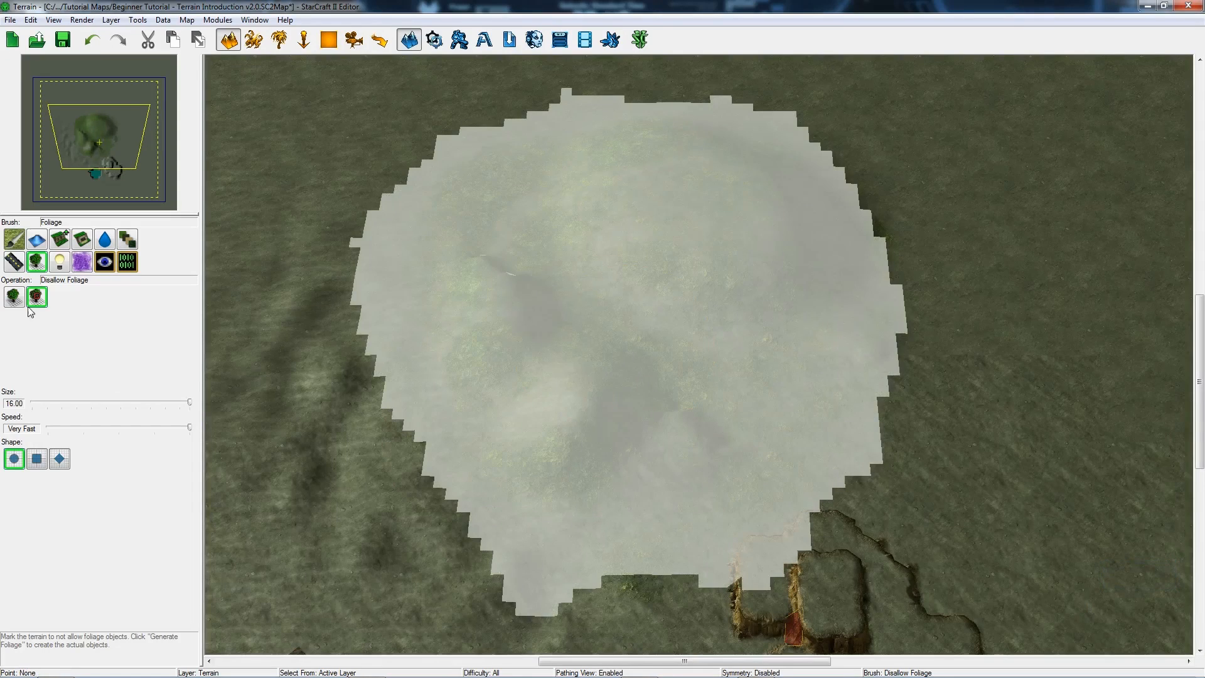
Choose the Allow Foliage operation, generate foliage at a density of 0.250, and close the message log
click(14, 297)
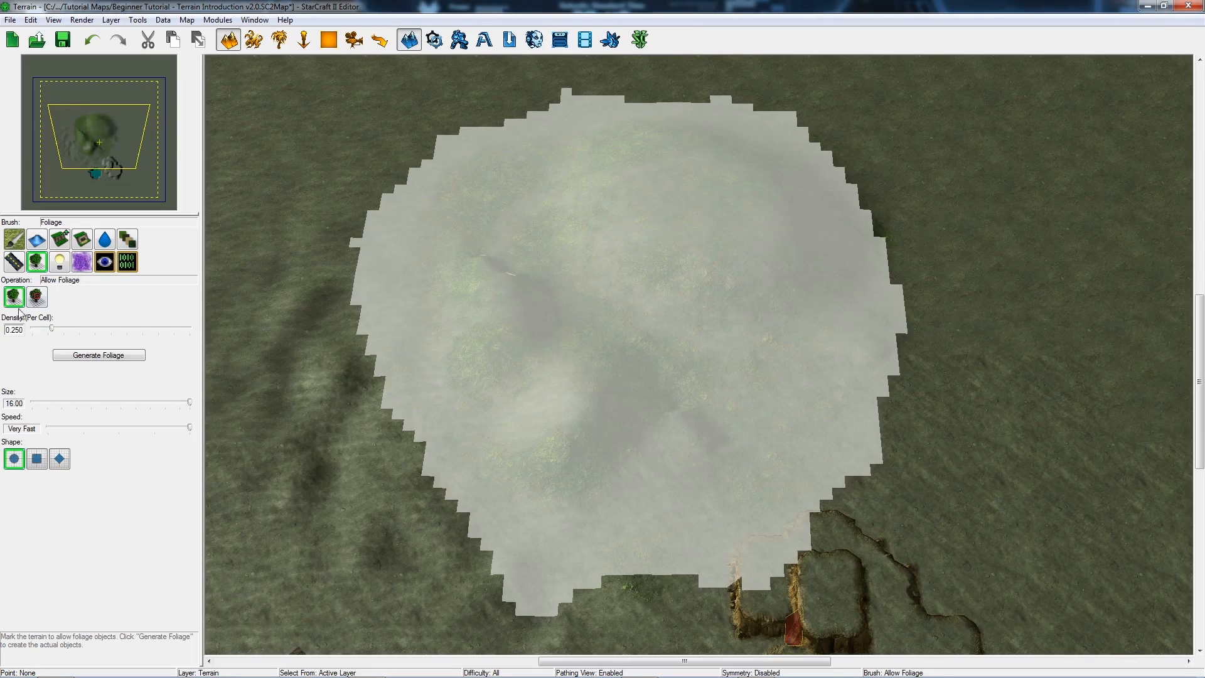
click(121, 357)
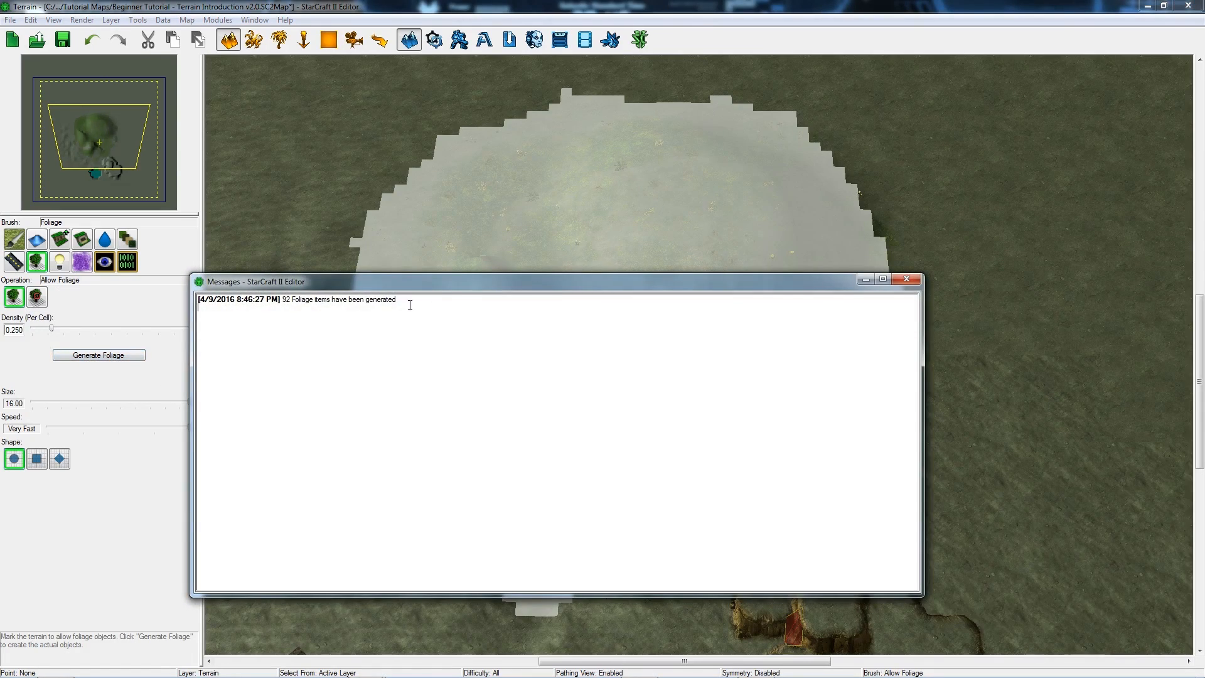
click(291, 301)
click(906, 278)
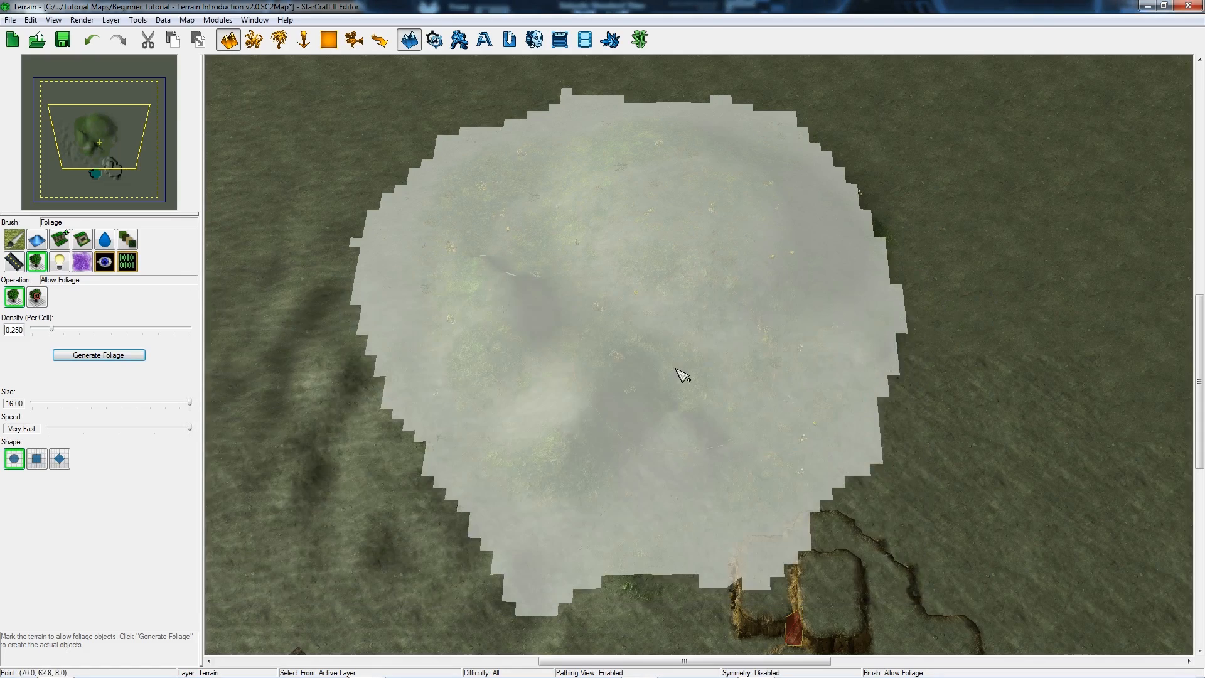
Hide the pathing view and regenerate the hill's foliage at a density of 0.786
key(v)
ctrl+right_drag(667, 433, 659, 388)
scroll(654, 398, up, 3)
ctrl+right_drag(670, 498, 700, 457)
scroll(684, 476, up, 4)
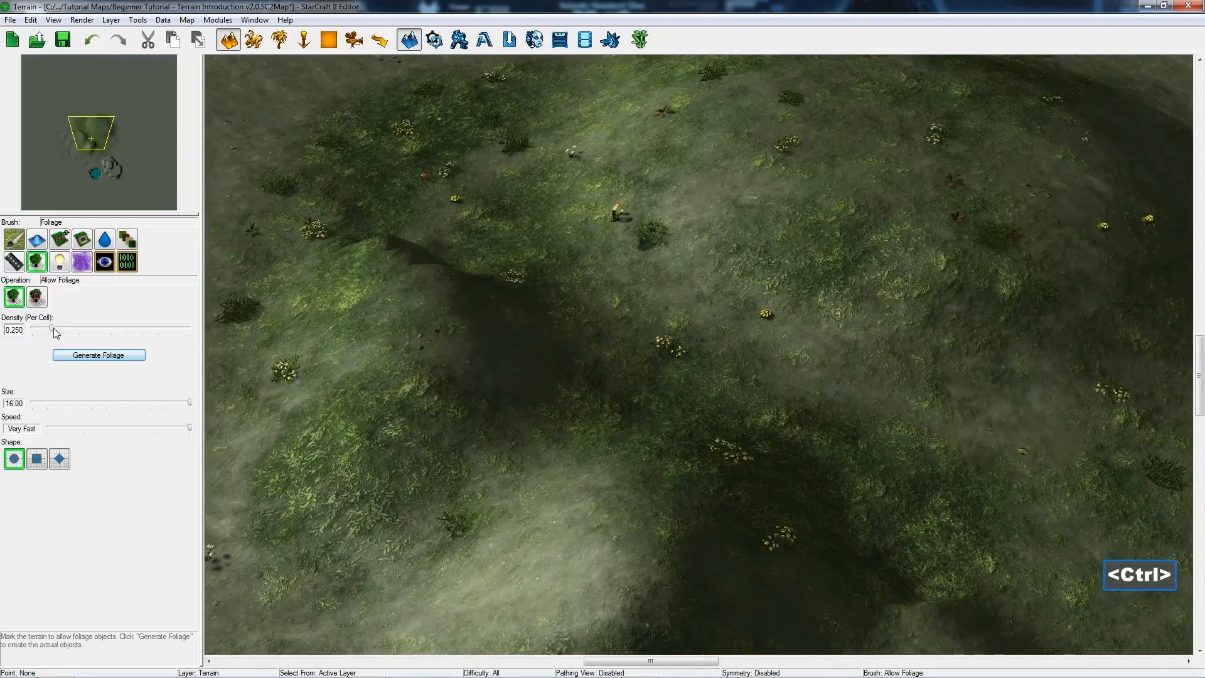
drag(80, 329, 92, 329)
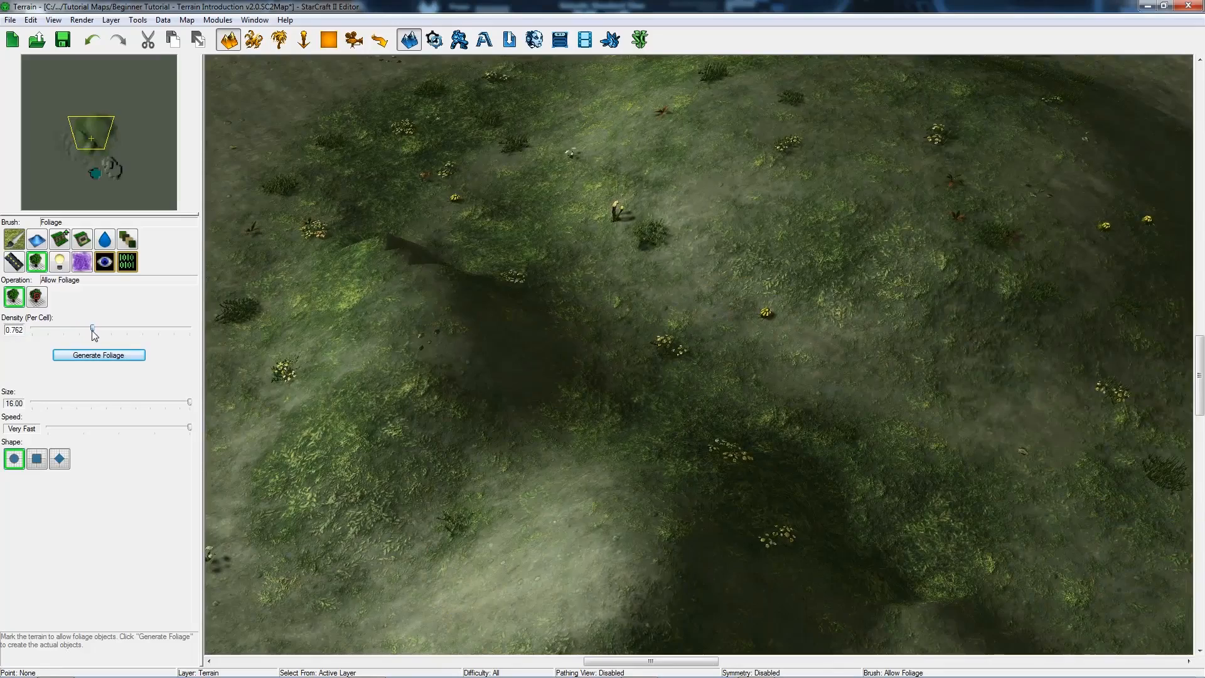
click(98, 355)
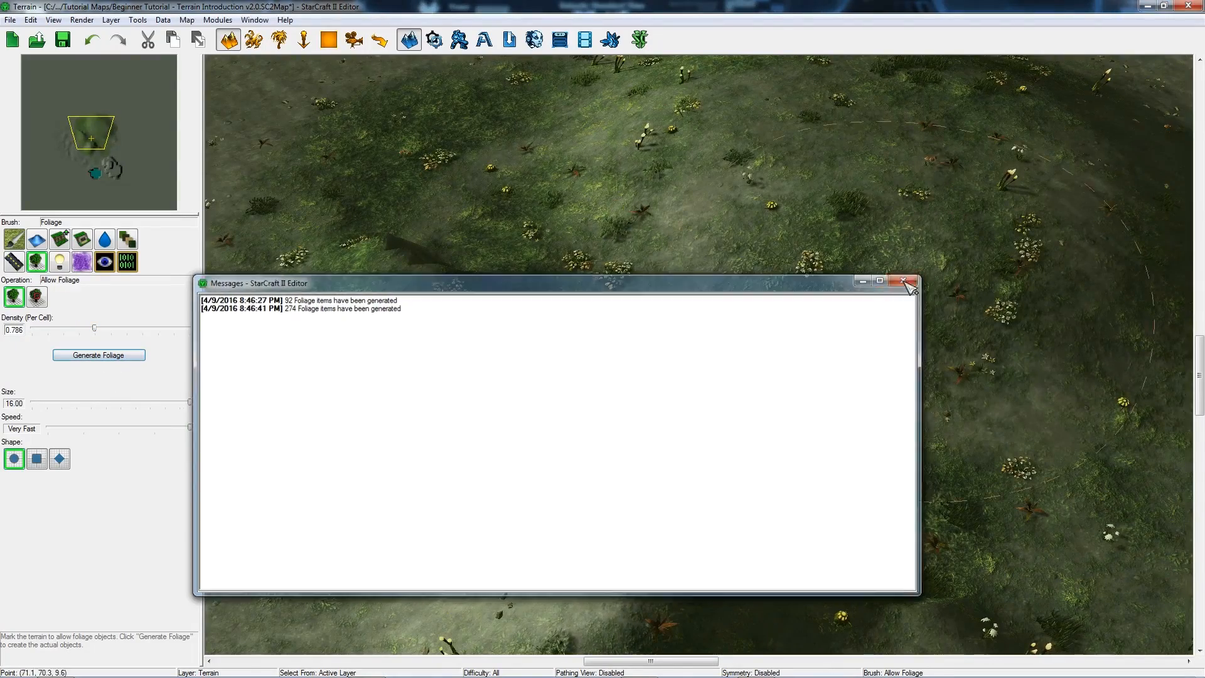
Regenerate the foliage at a density of 1.698 and close the message log
drag(94, 328, 166, 328)
click(99, 356)
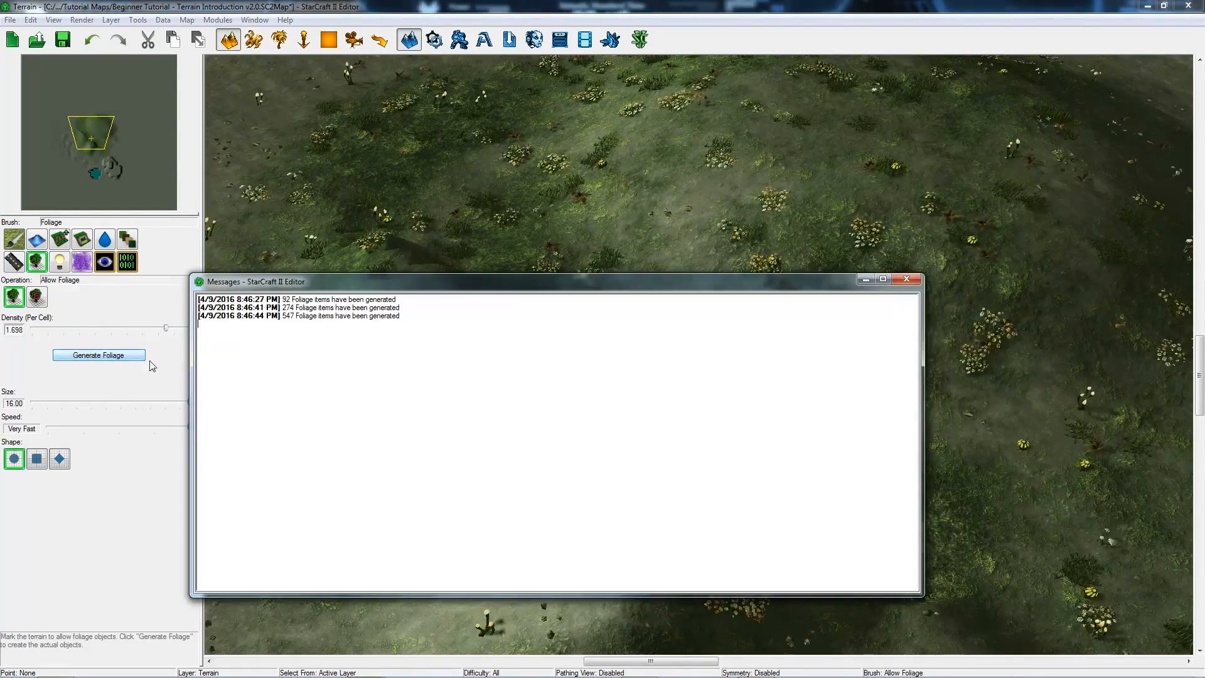
click(907, 280)
right_drag(866, 304, 647, 314)
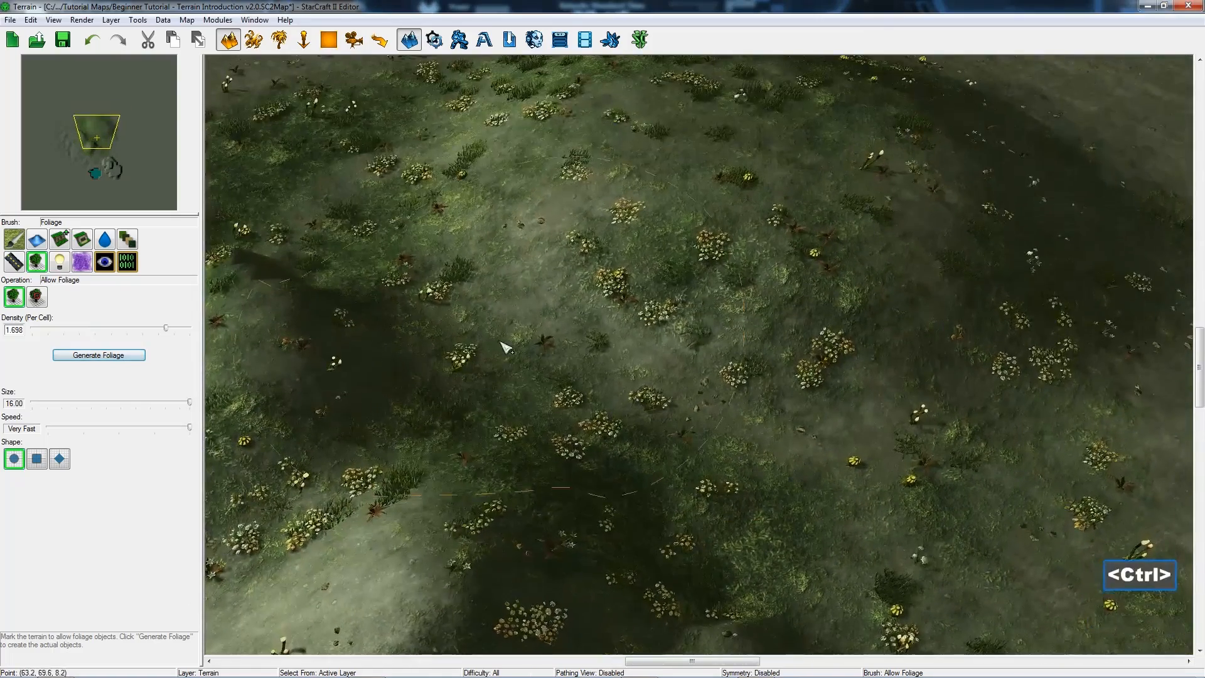
Set the foliage density back to 0.250, regenerate the foliage, and close the message log
drag(166, 328, 29, 332)
text(250)
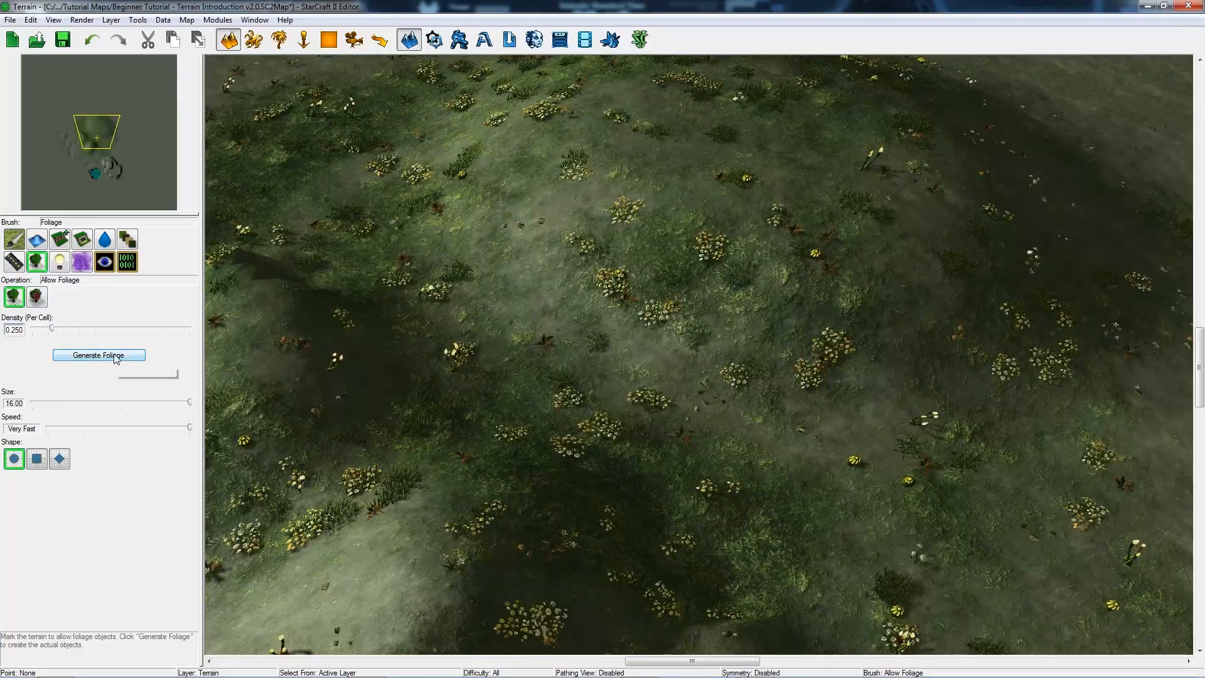
click(94, 355)
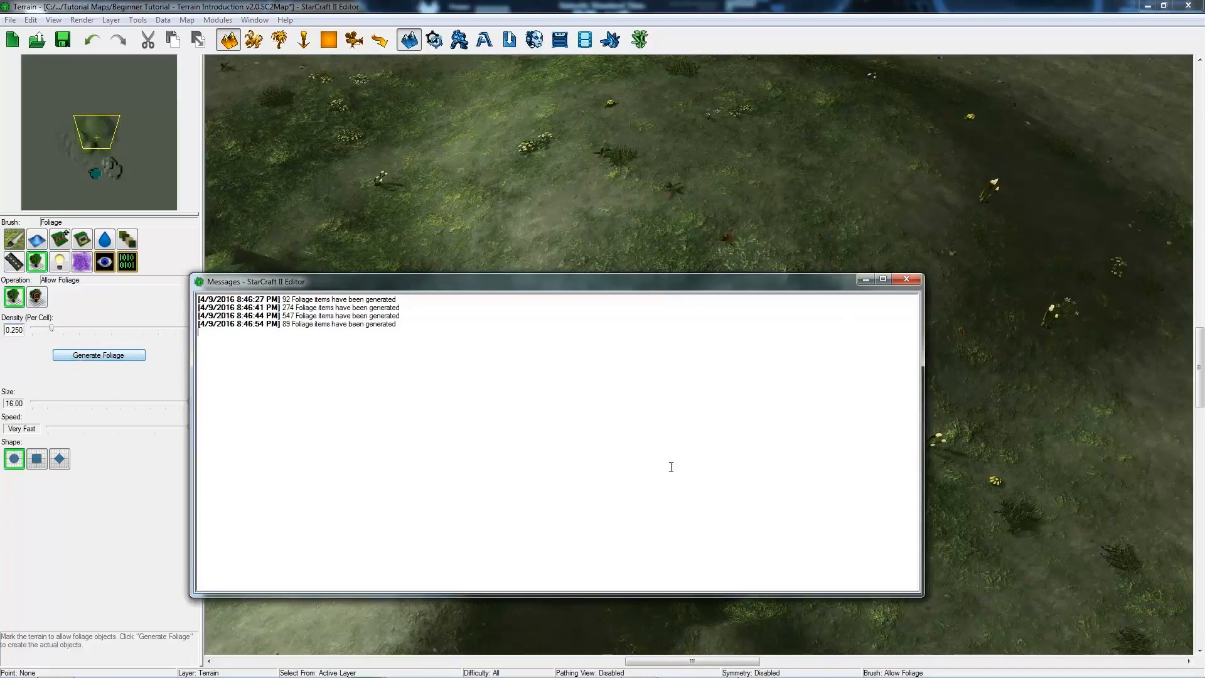
click(910, 279)
Allow foliage on the open ground west of the hill and regenerate the foliage at the current density
right_drag(574, 441, 708, 384)
right_drag(581, 383, 813, 468)
scroll(691, 427, up, 3)
right_drag(548, 428, 618, 359)
scroll(605, 376, down, 3)
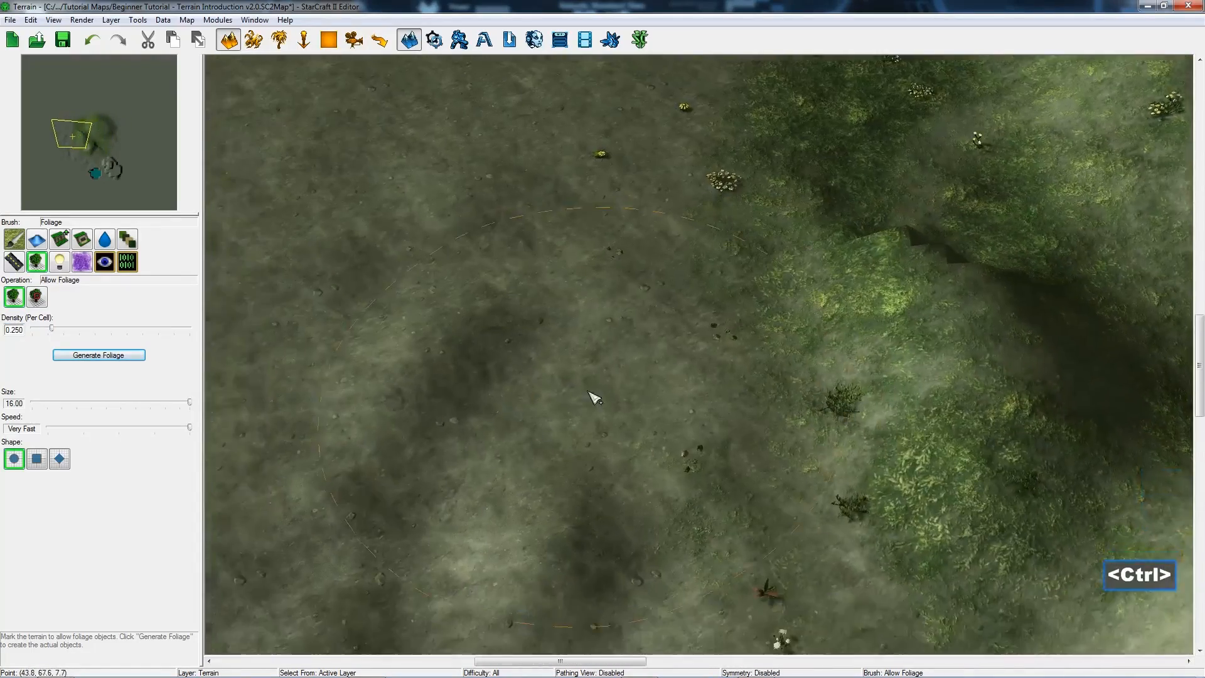
scroll(619, 359, down, 3)
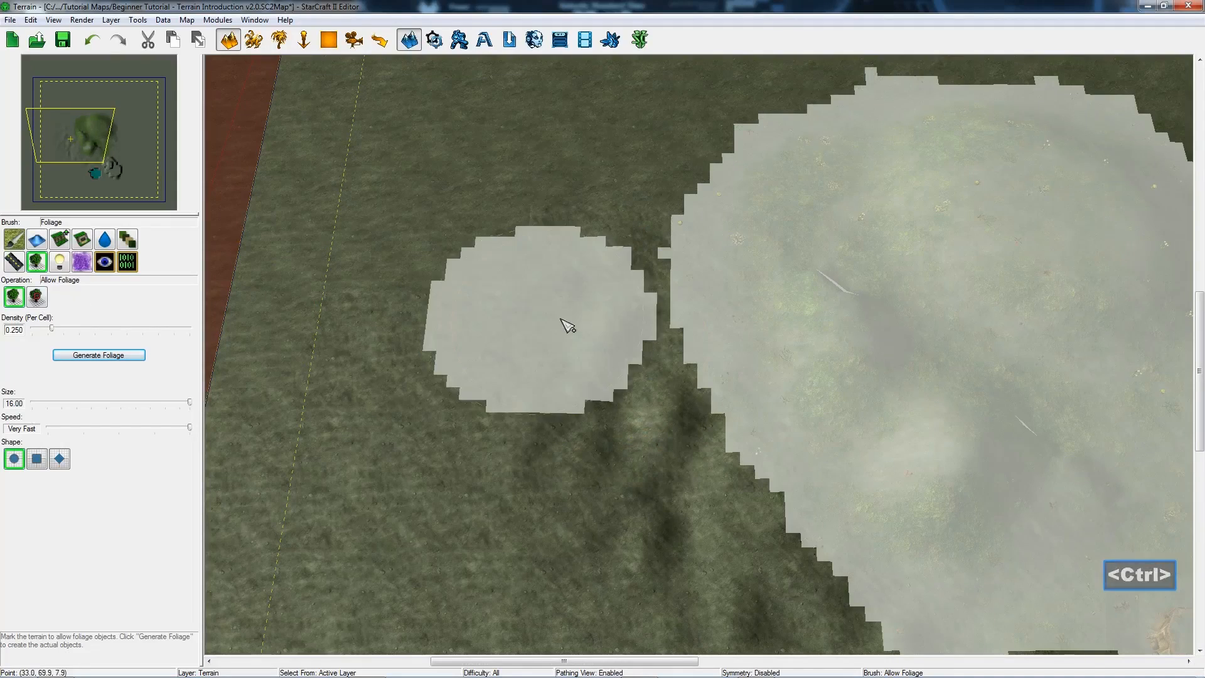
mouse_move(568, 326)
mouse_down()
mouse_move(616, 266)
mouse_move(581, 290)
mouse_up()
click(91, 357)
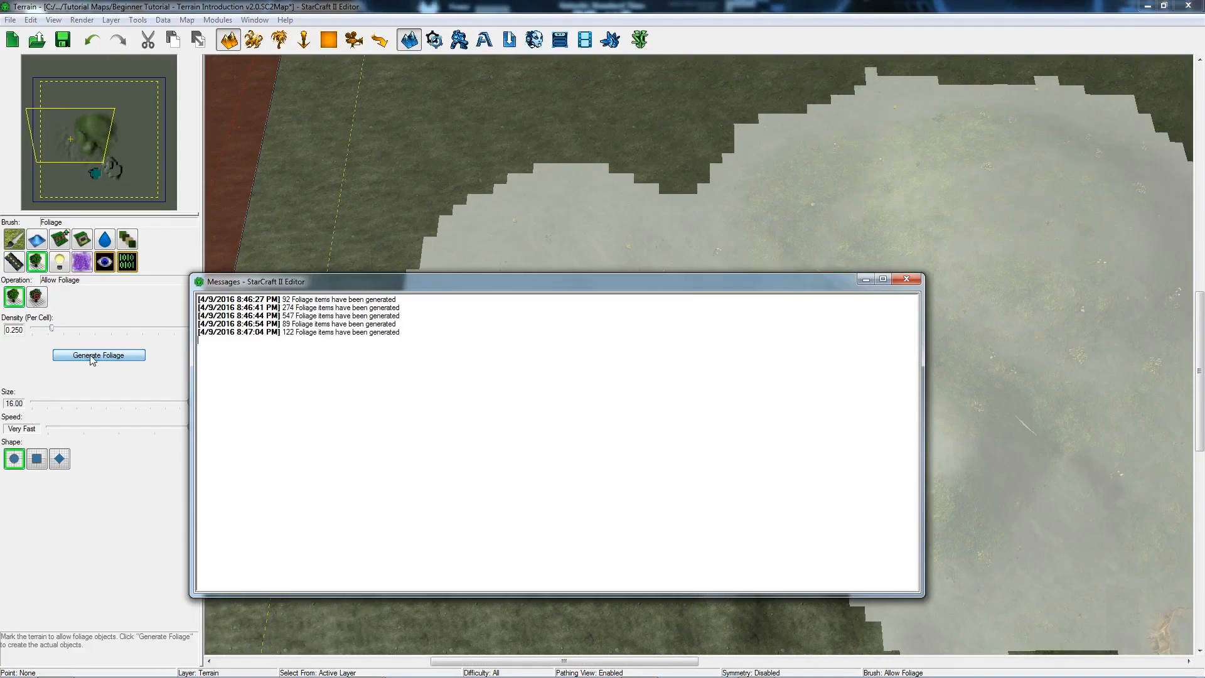
click(905, 279)
Inspect the generated plants on the ground west of the hill and across the hill itself
scroll(688, 398, up, 3)
key(ctrl)
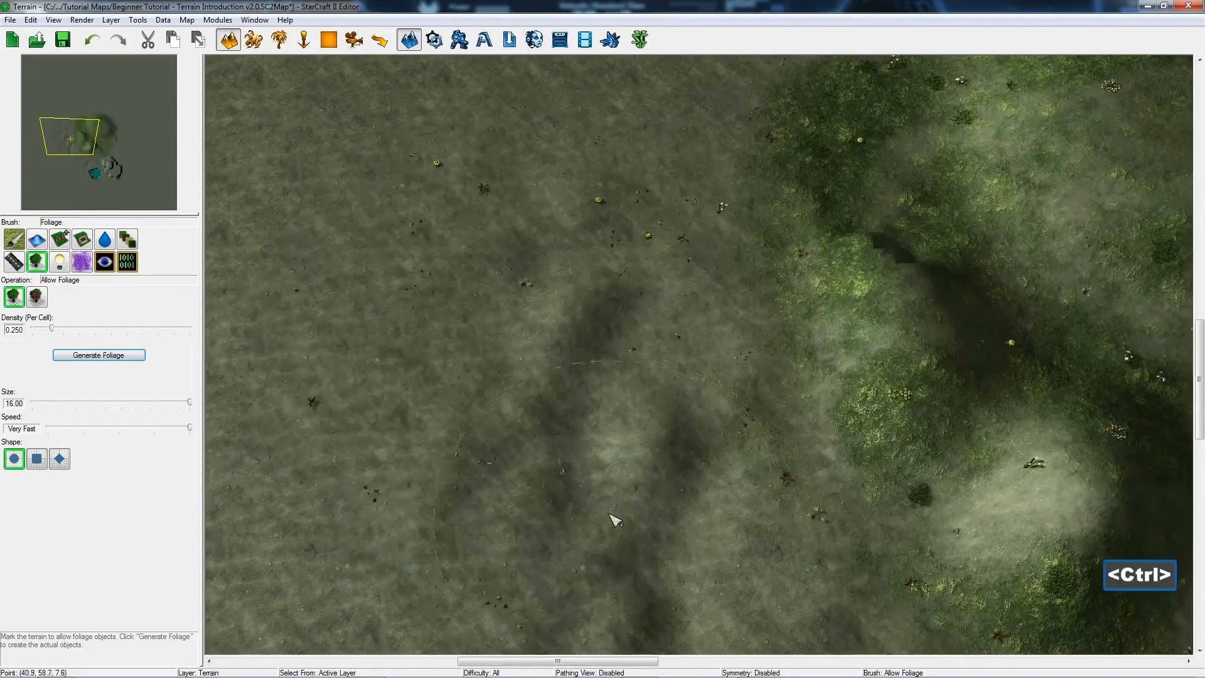
scroll(636, 420, up, 2)
ctrl+right_drag(622, 473, 550, 271)
right_drag(835, 352, 655, 430)
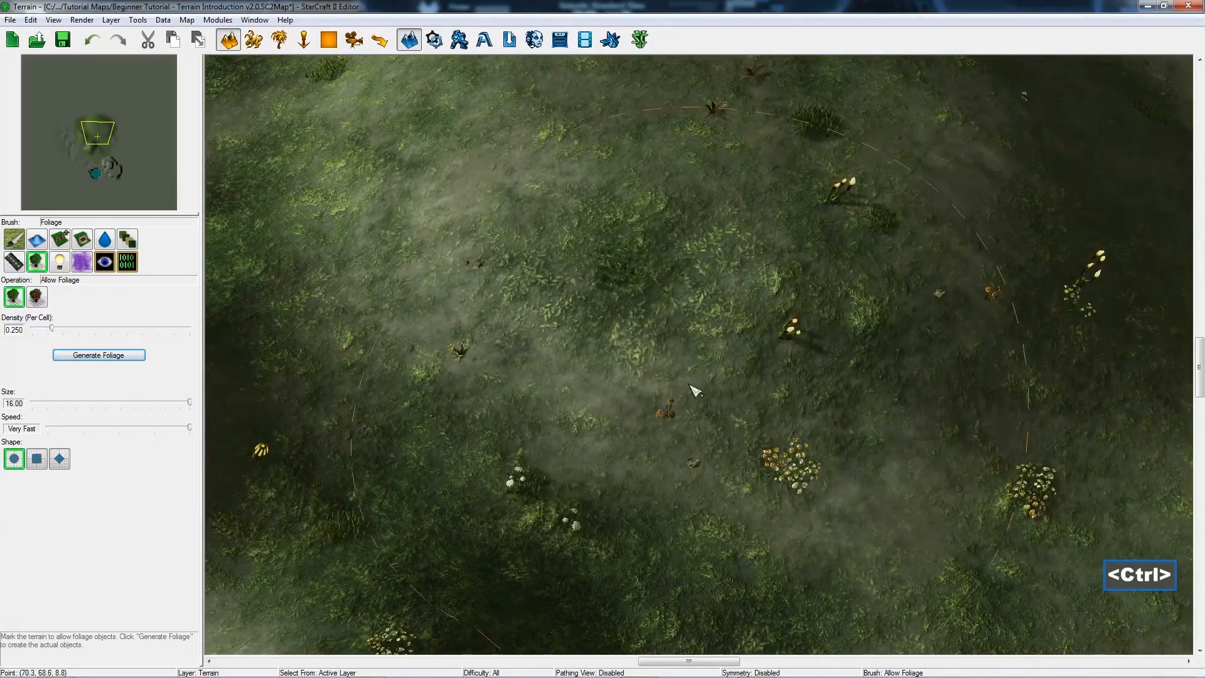
scroll(689, 329, down, 3)
ctrl+right_drag(687, 317, 642, 377)
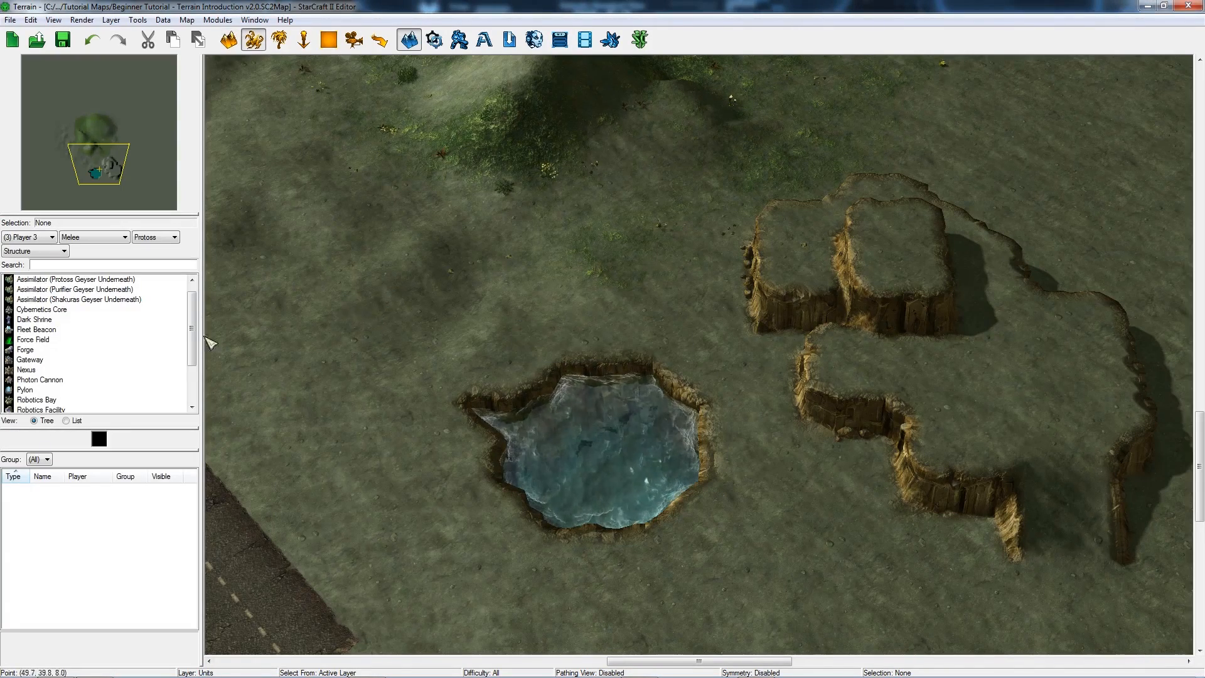
Set the owner of new units to Player 1 and keep the object family at Melee
click(44, 238)
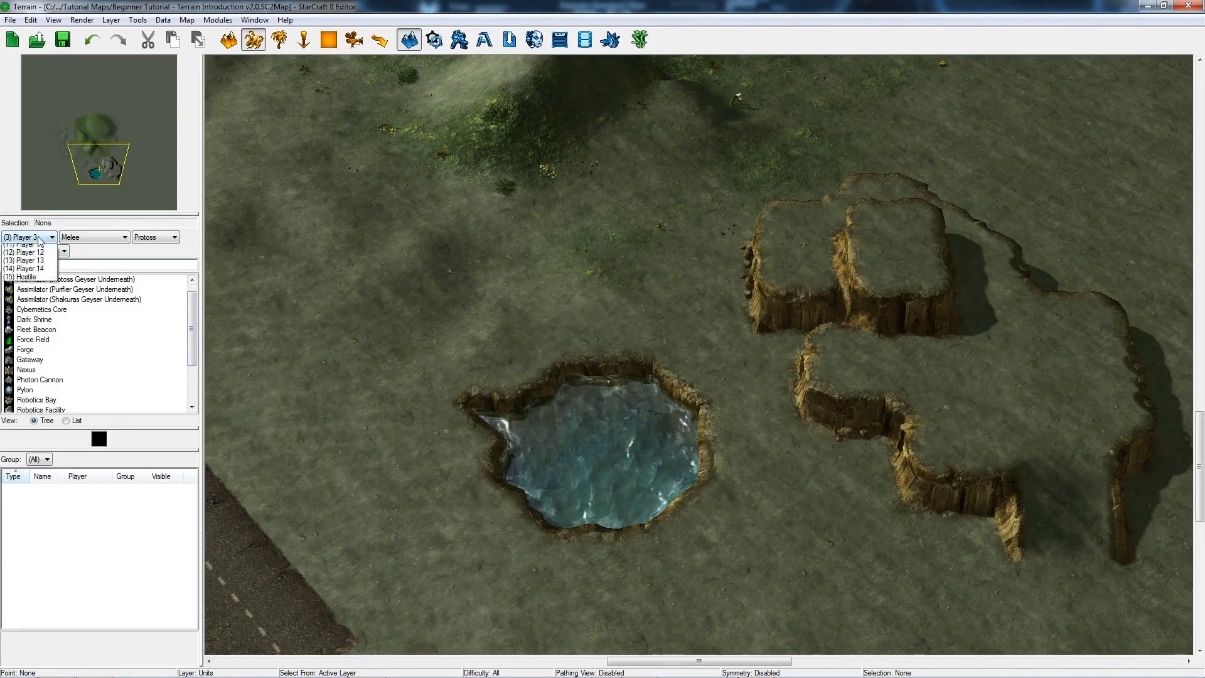
click(38, 258)
click(36, 237)
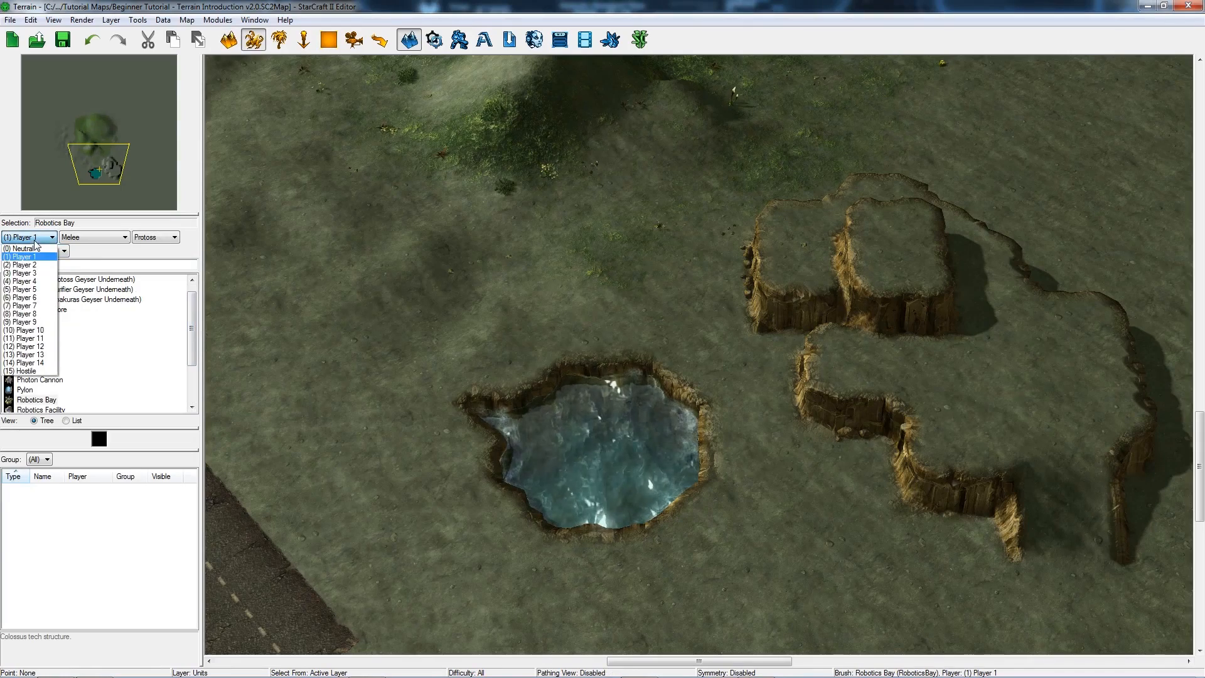
click(35, 255)
drag(191, 307, 191, 301)
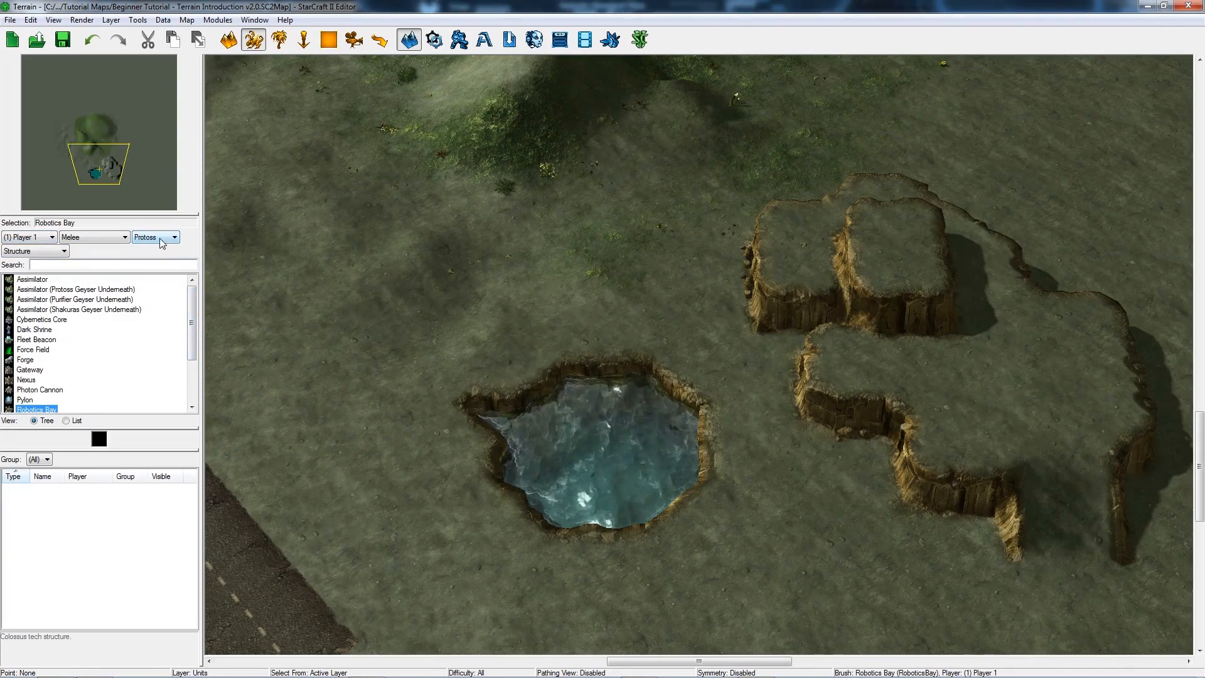
click(101, 243)
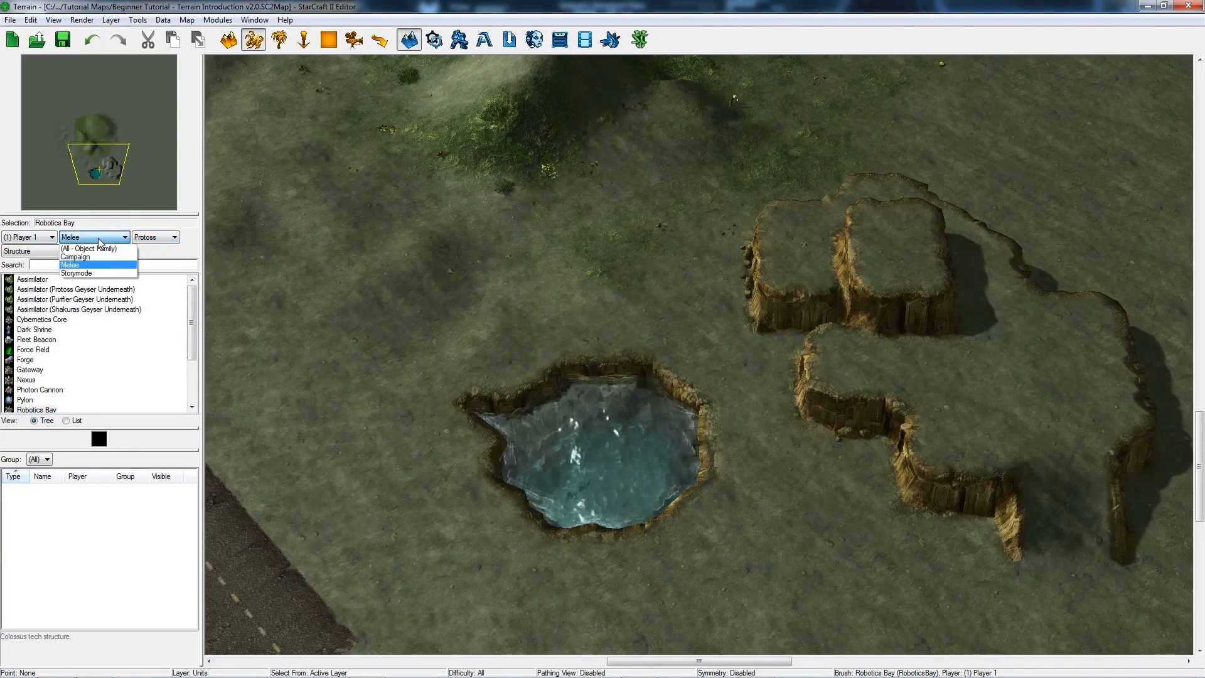
click(100, 237)
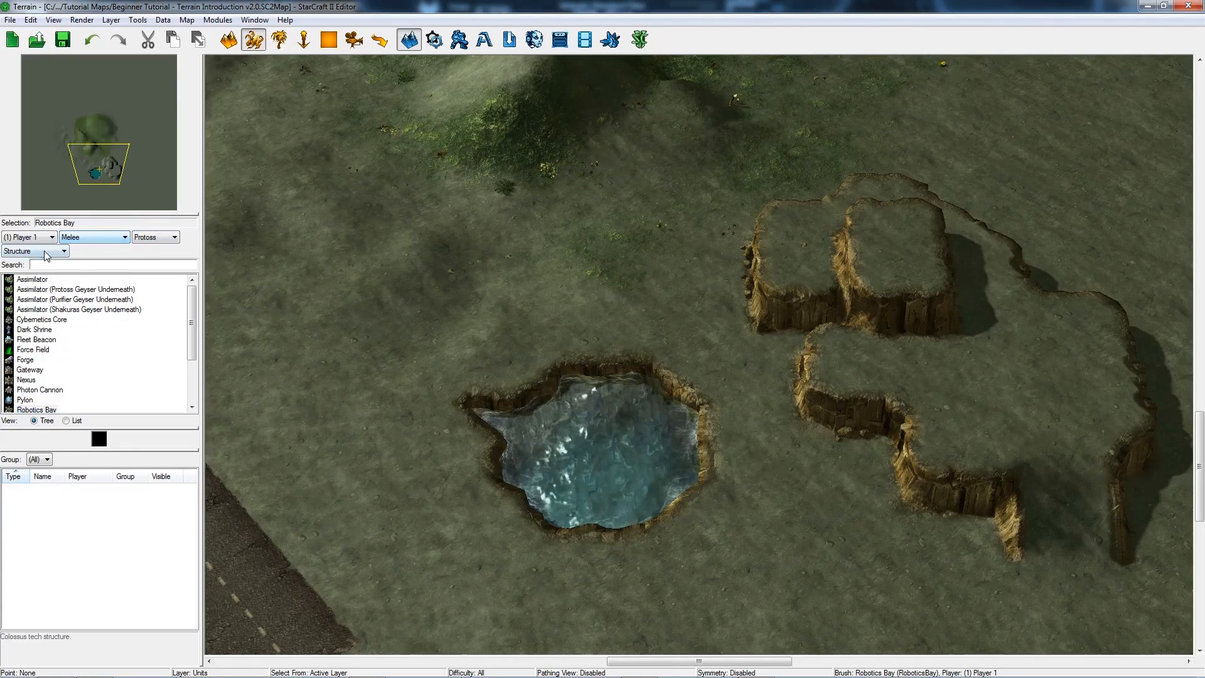
Limit the Protoss objects to units and place a Zealot on the ground just north of the pond
click(46, 250)
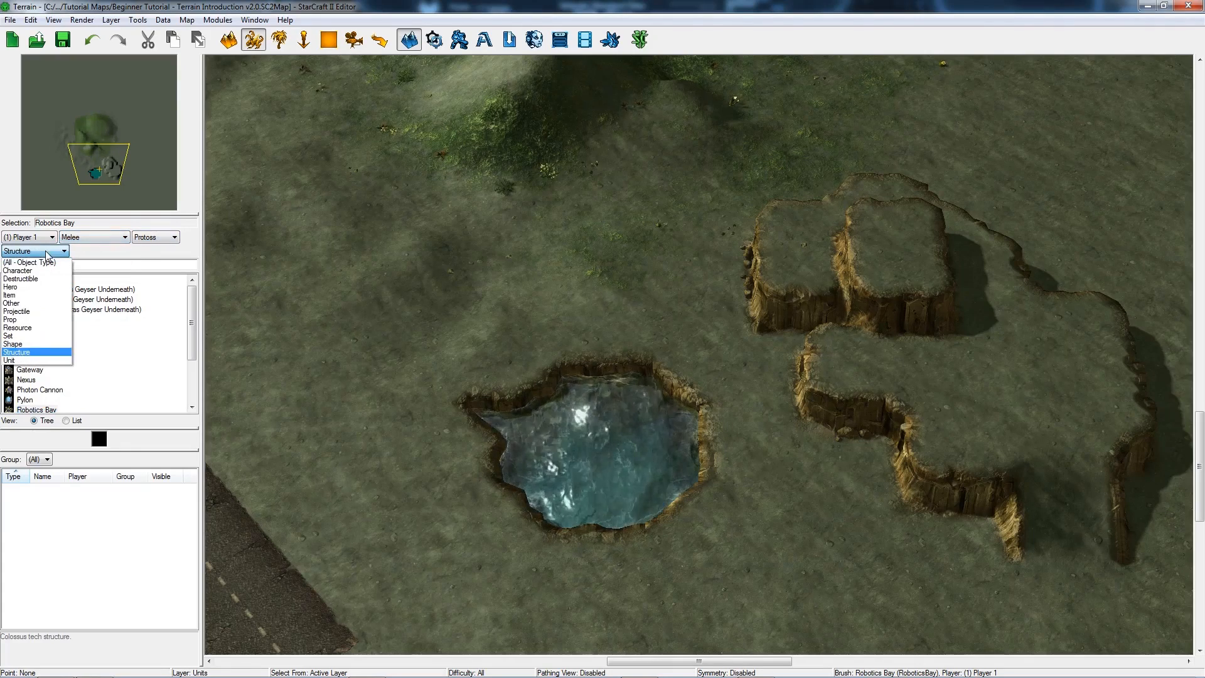
click(36, 361)
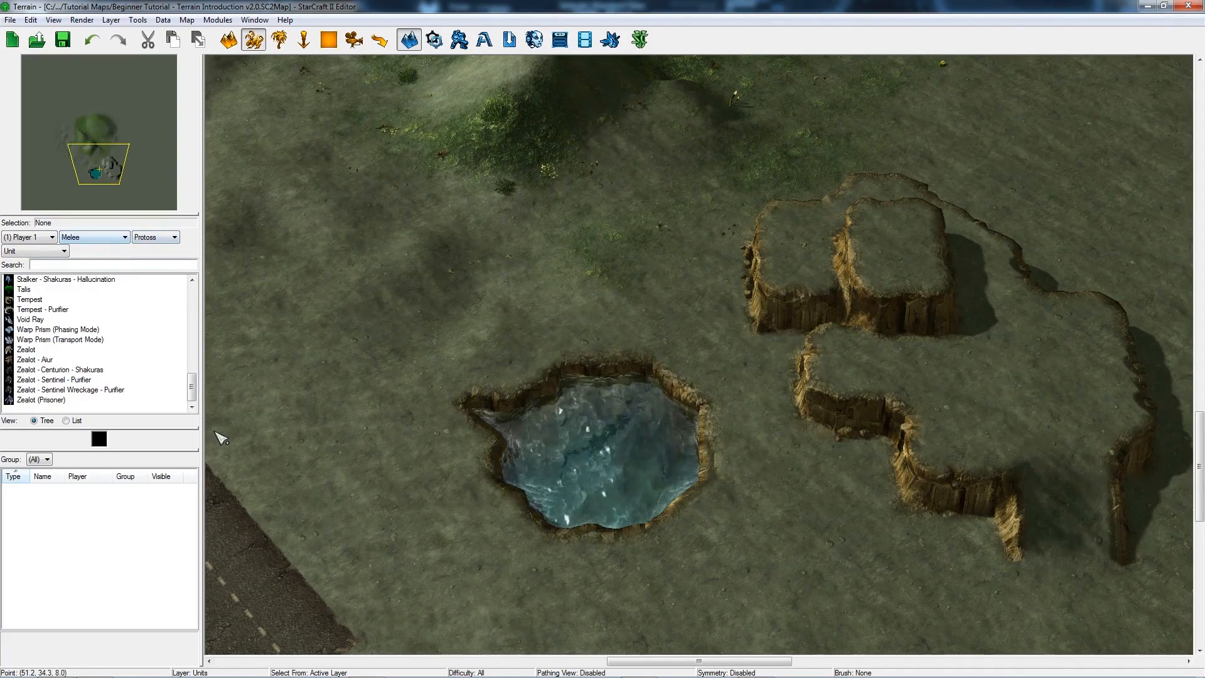
click(27, 350)
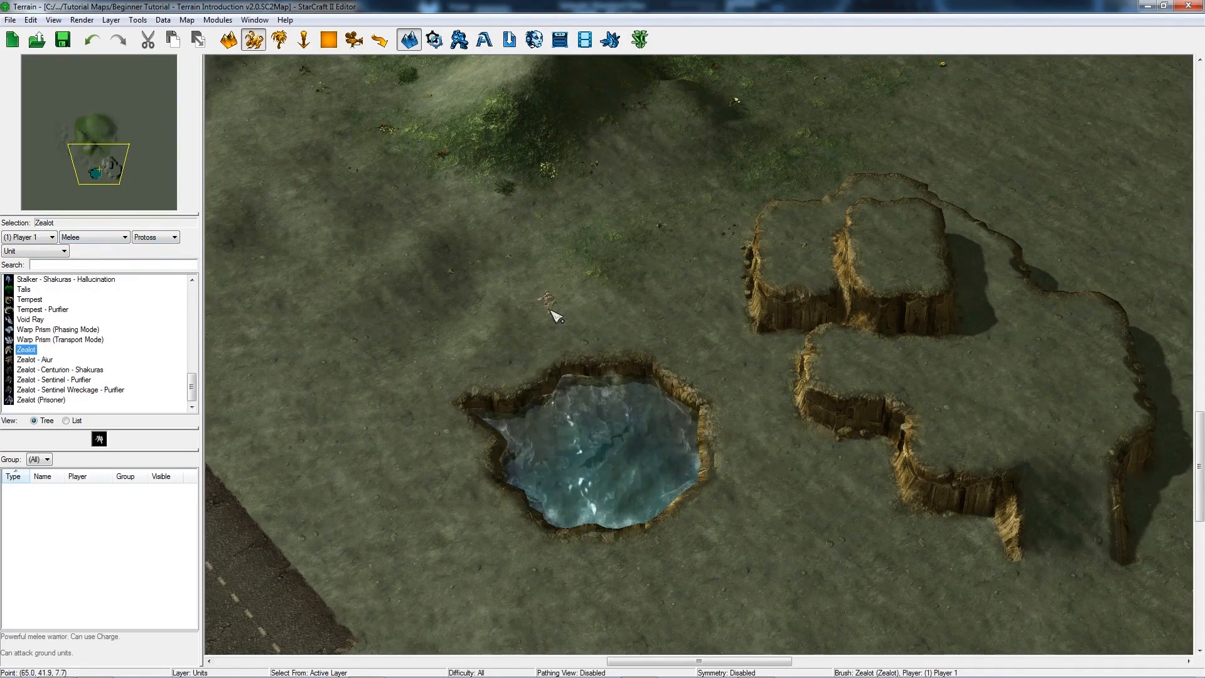
scroll(564, 311, up, 4)
right_drag(563, 311, 683, 374)
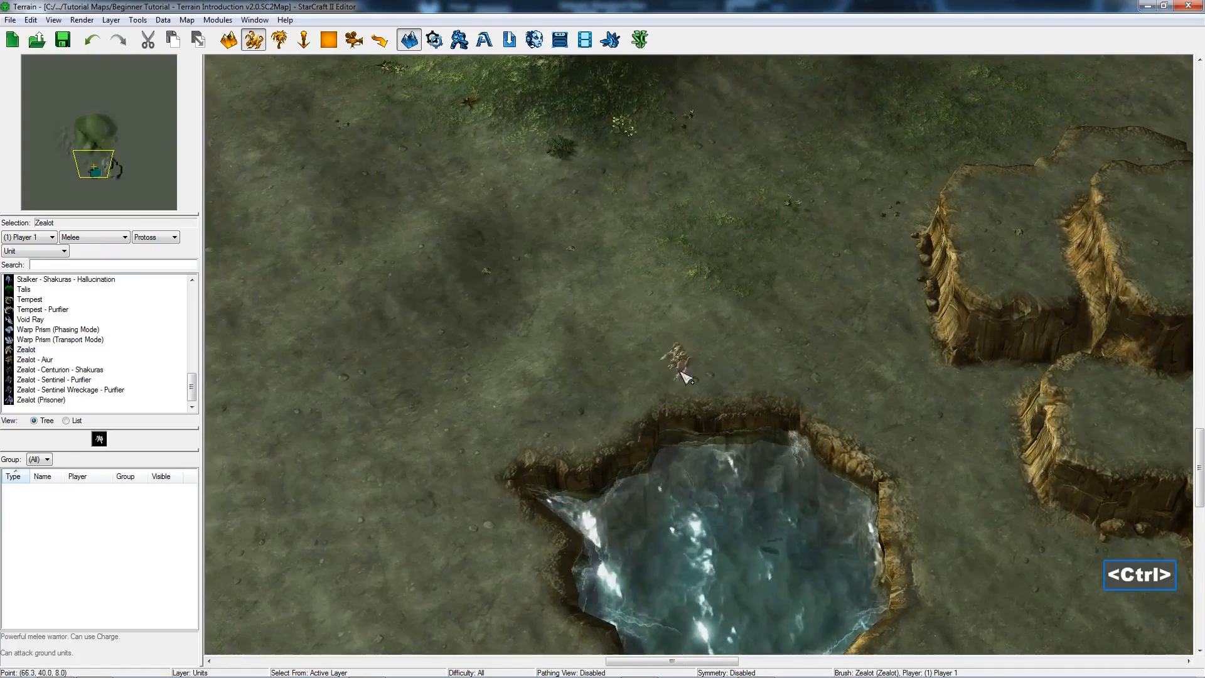
click(658, 359)
key(Escape)
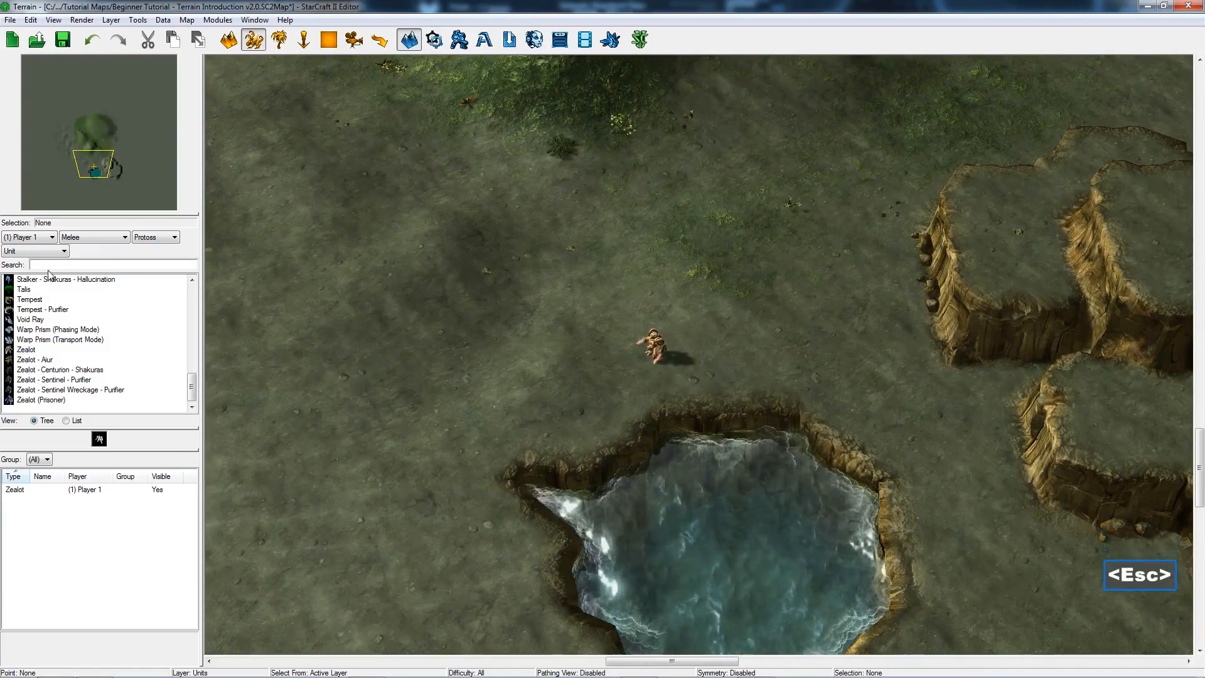
Include all object types, search for "nexu", and place a Nexus on the ground west of the Zealot
click(45, 251)
click(28, 260)
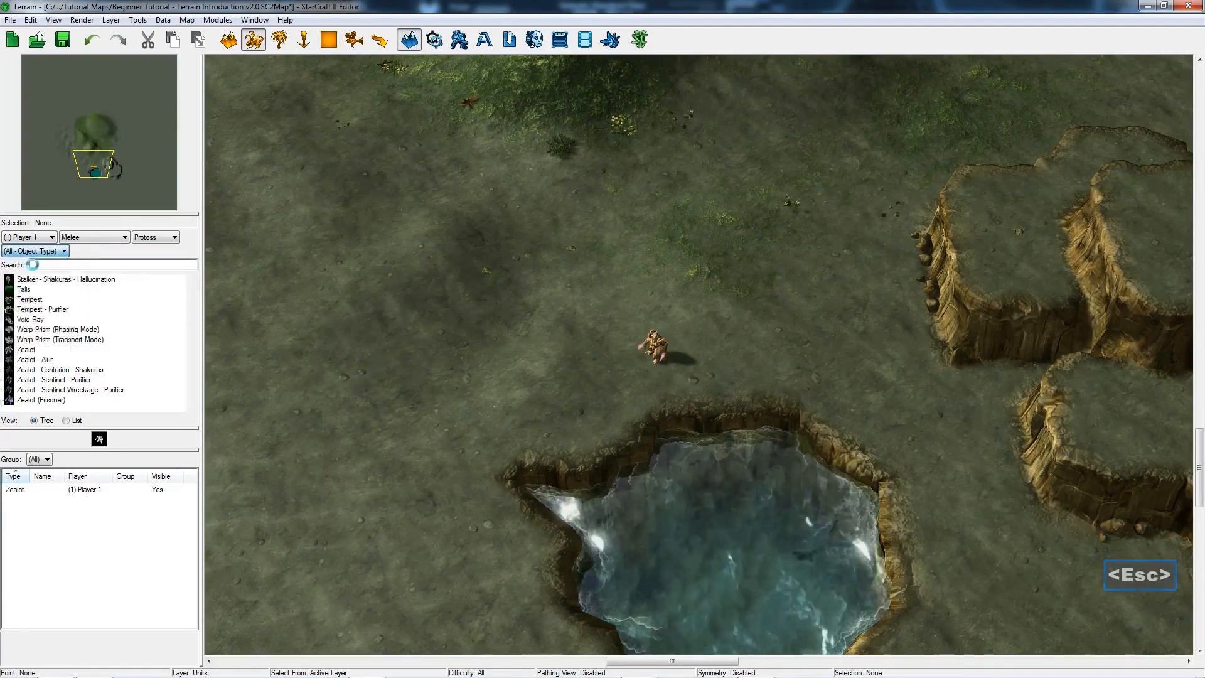
click(81, 264)
text(nexu)
click(38, 289)
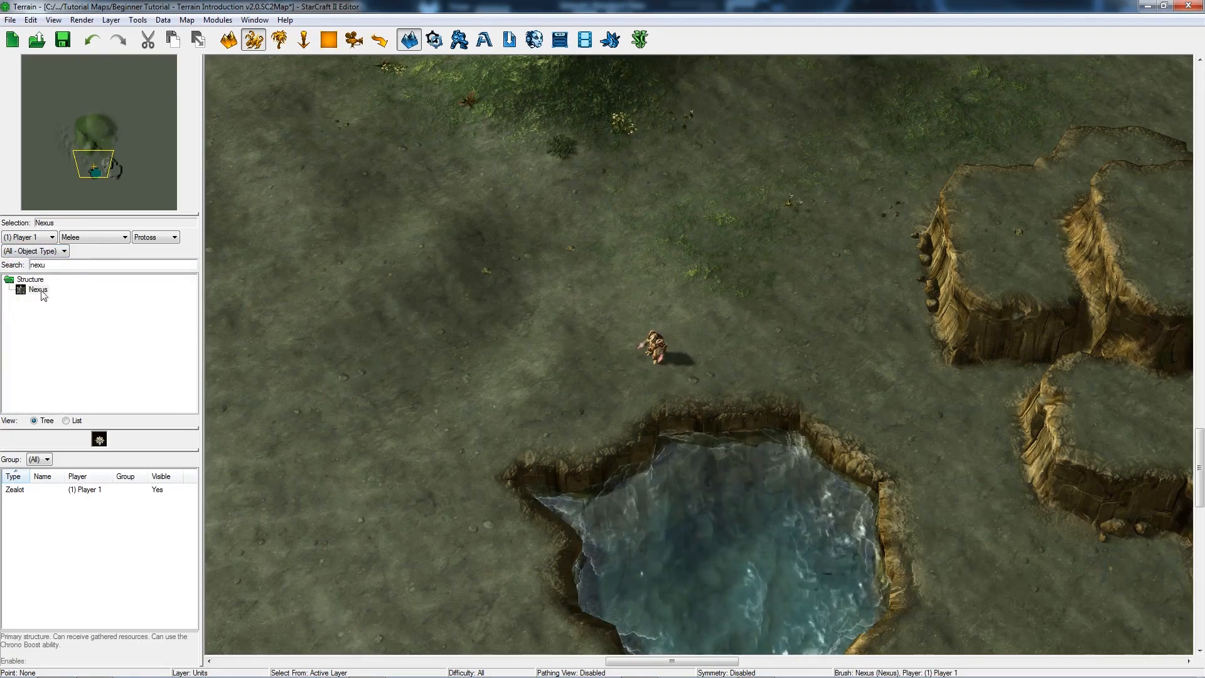
click(496, 315)
key(Escape)
Move the Nexus a little northwest and the Zealot slightly north, and clear the selection
ctrl+right_drag(597, 207, 638, 320)
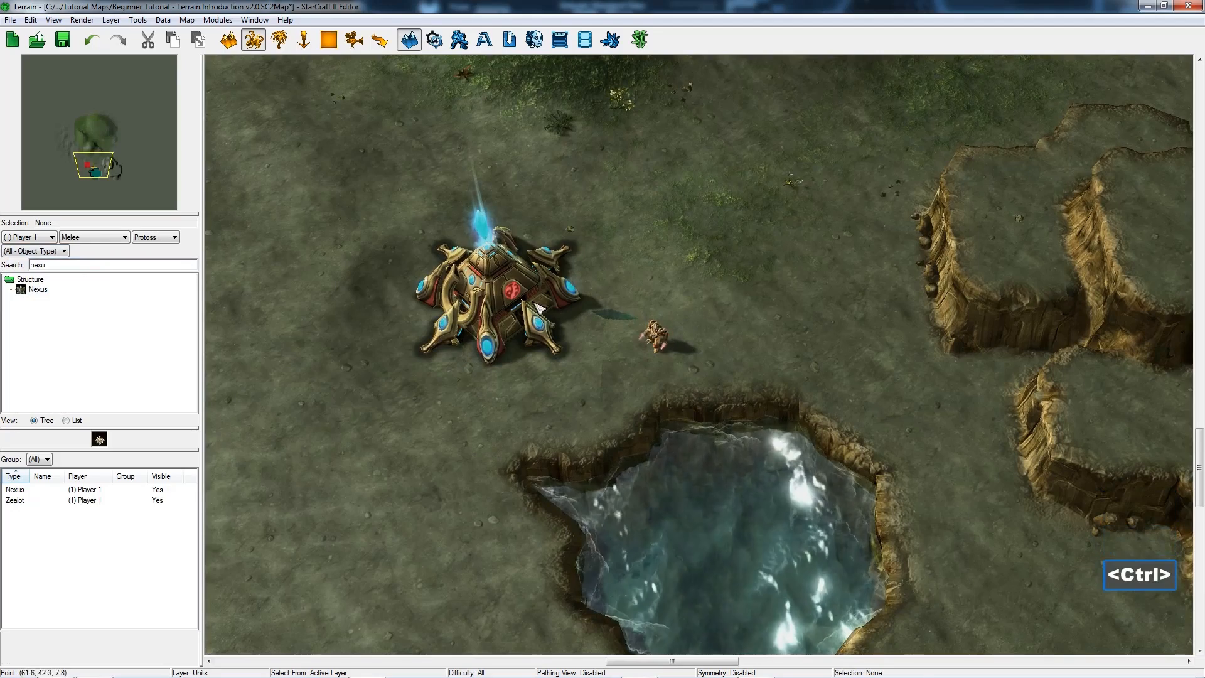
drag(526, 295, 501, 248)
drag(666, 355, 671, 328)
click(691, 299)
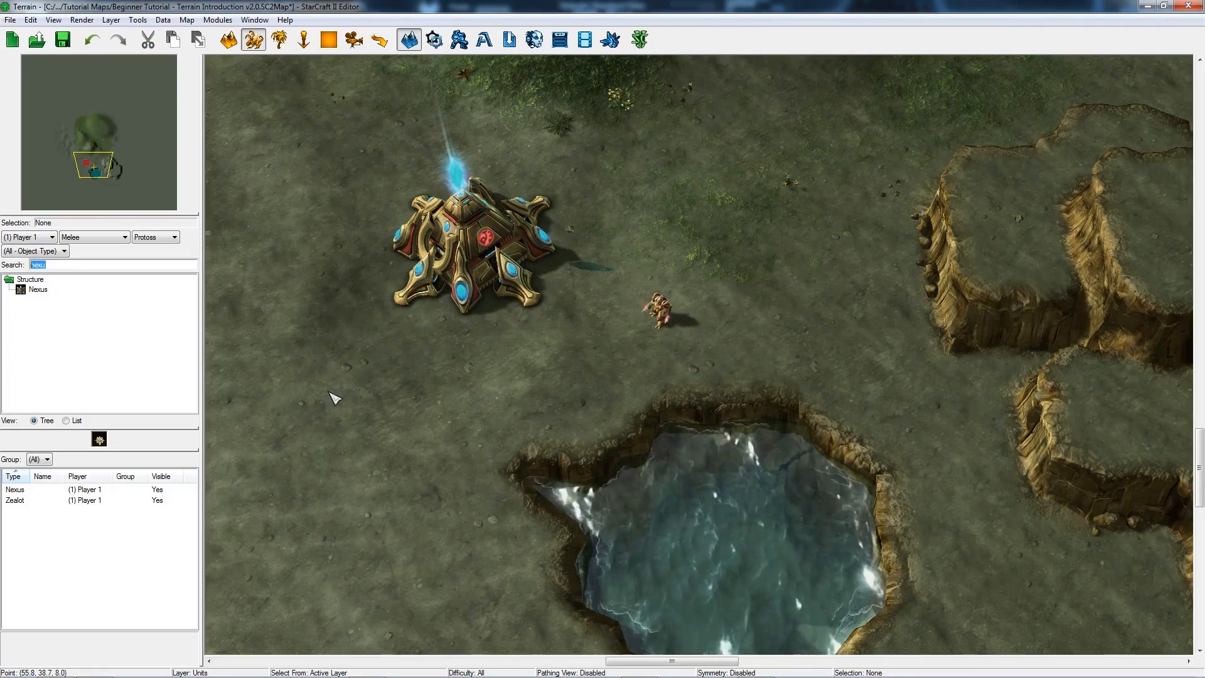
Search for "item" across all races and all object families
key(BackSpace)
text(item)
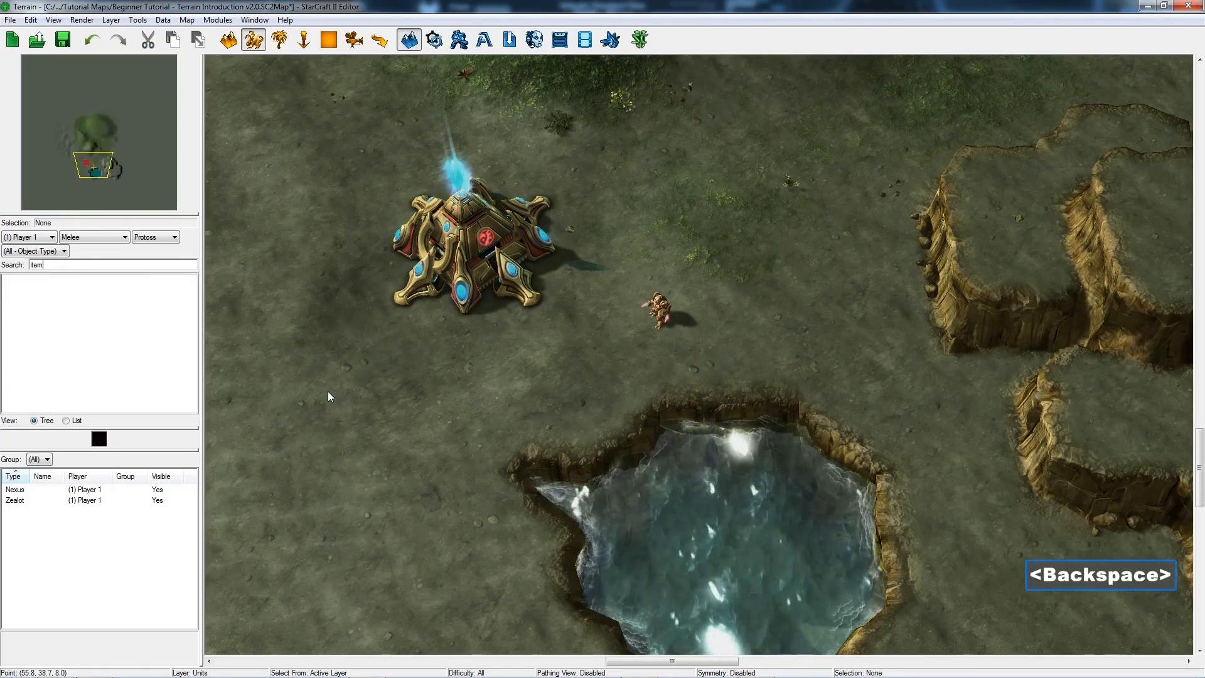
click(157, 237)
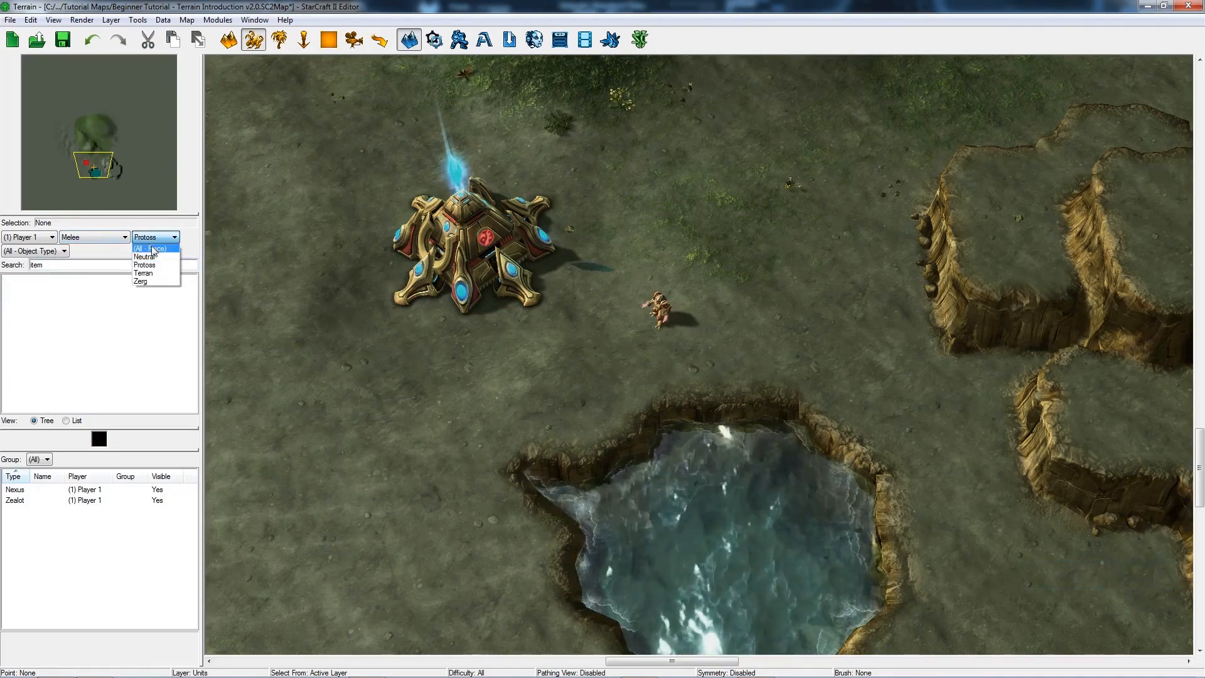
click(151, 246)
click(94, 237)
click(85, 247)
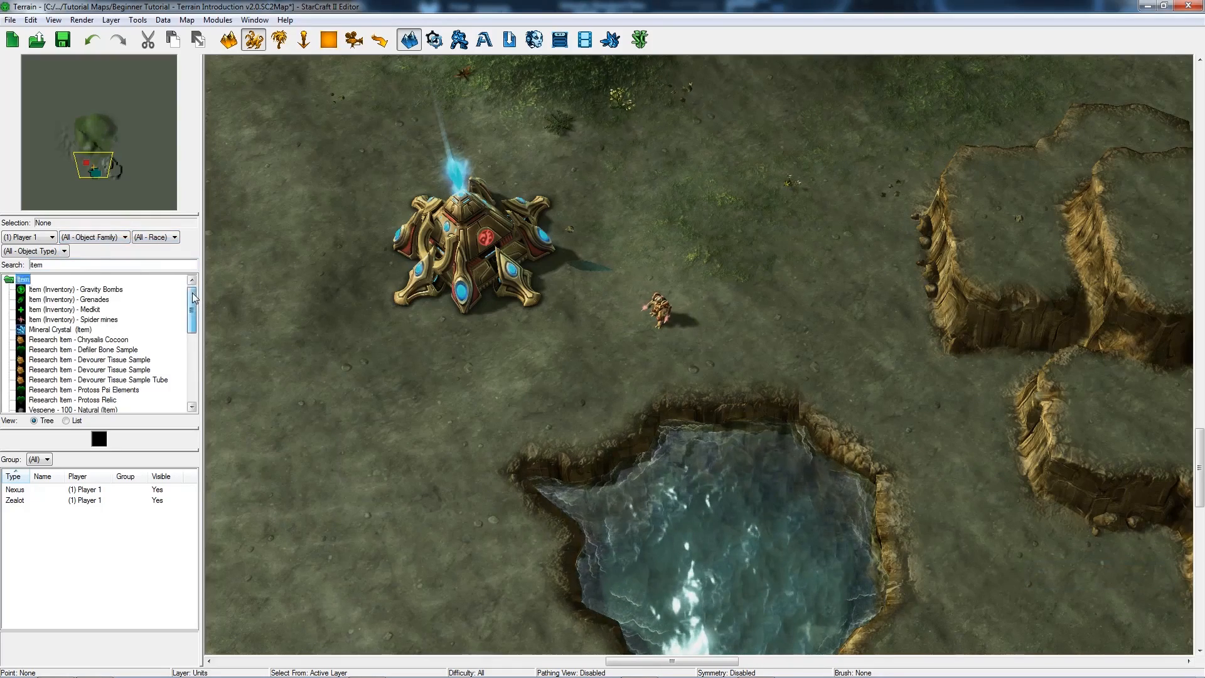
Place a Vespene - 25 - Protoss (Item) on the ground between the Nexus and the pond
drag(193, 293, 190, 326)
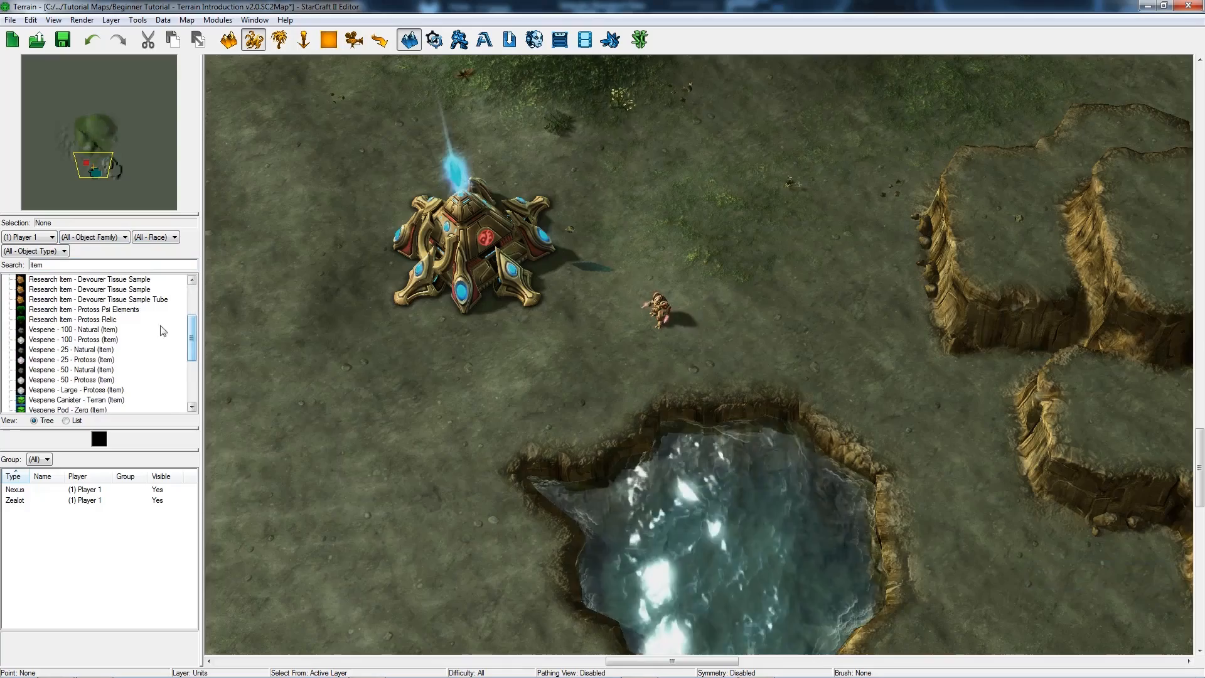
click(105, 333)
ctrl+right_drag(495, 387, 517, 398)
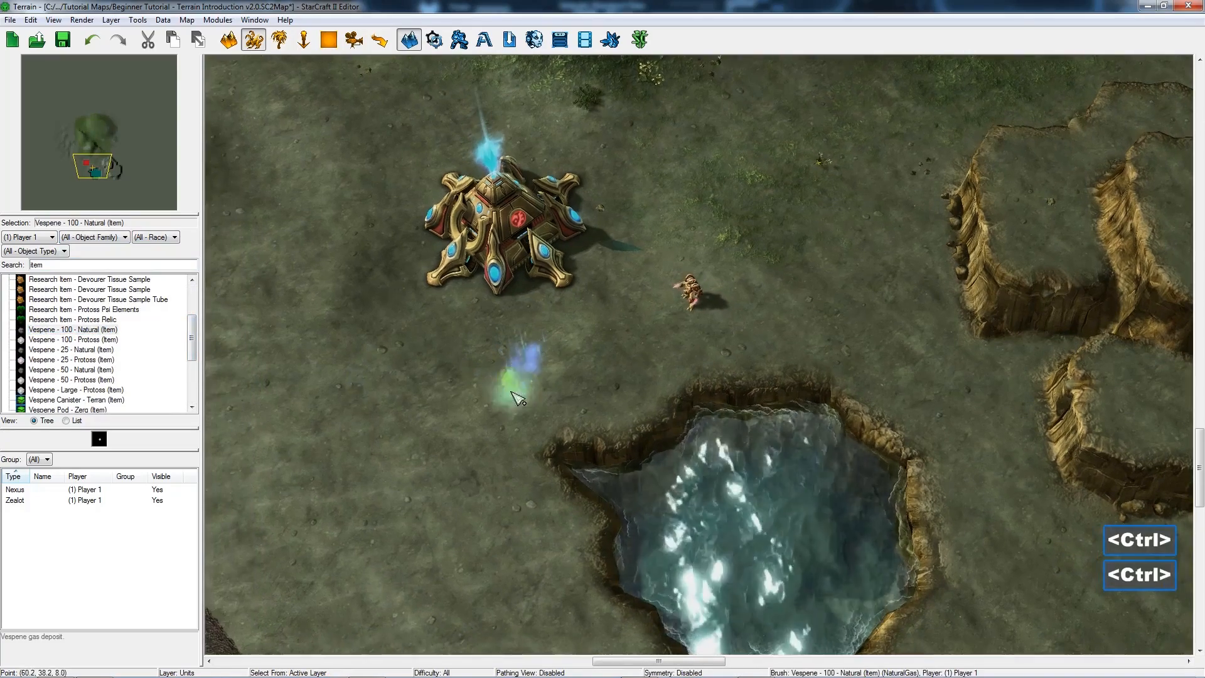
click(88, 360)
ctrl+right_drag(592, 398, 571, 385)
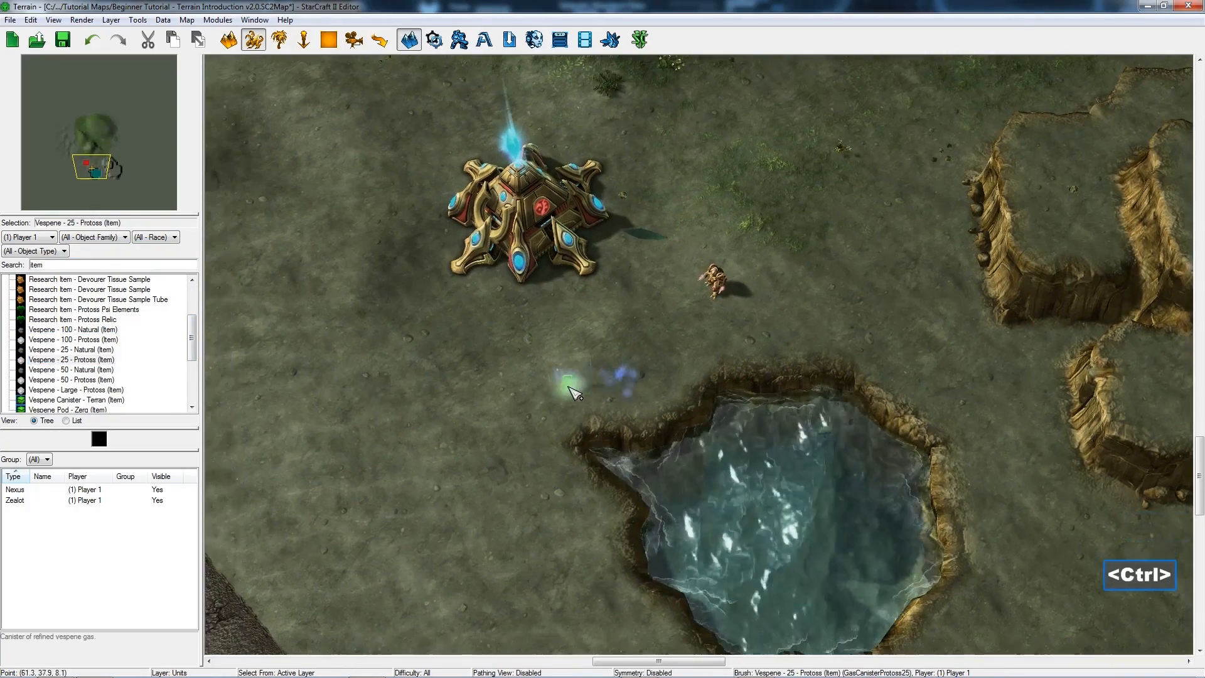
click(612, 364)
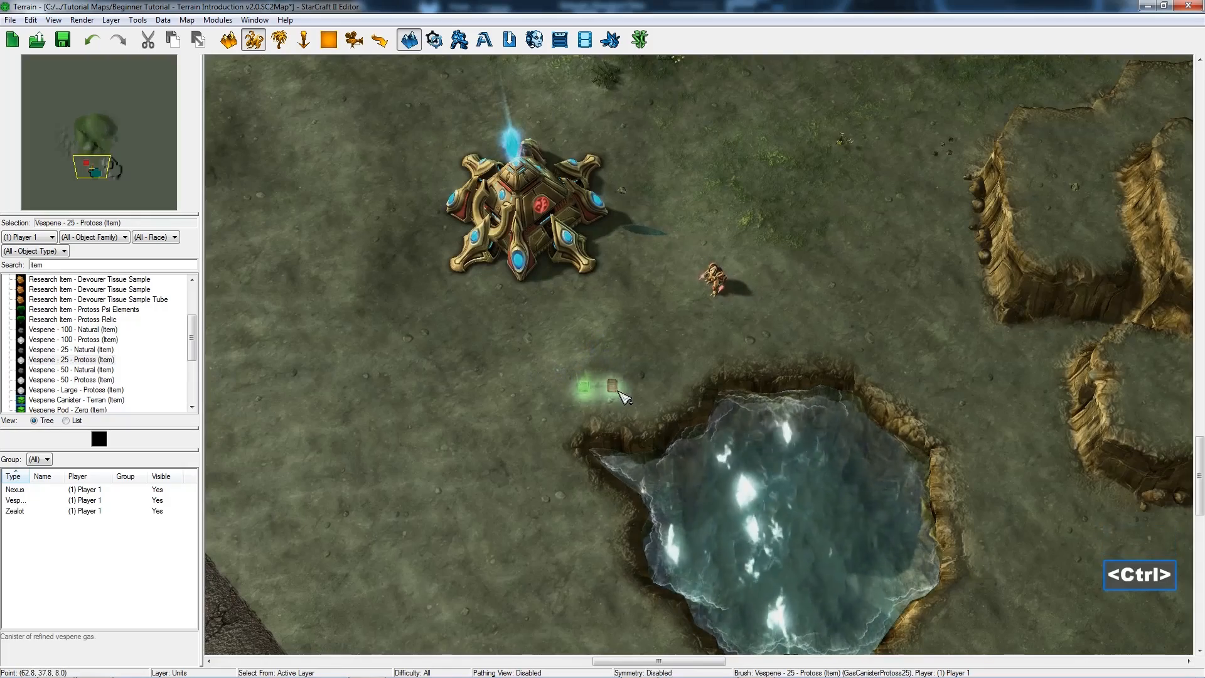
ctrl+scroll(533, 430, up, 2)
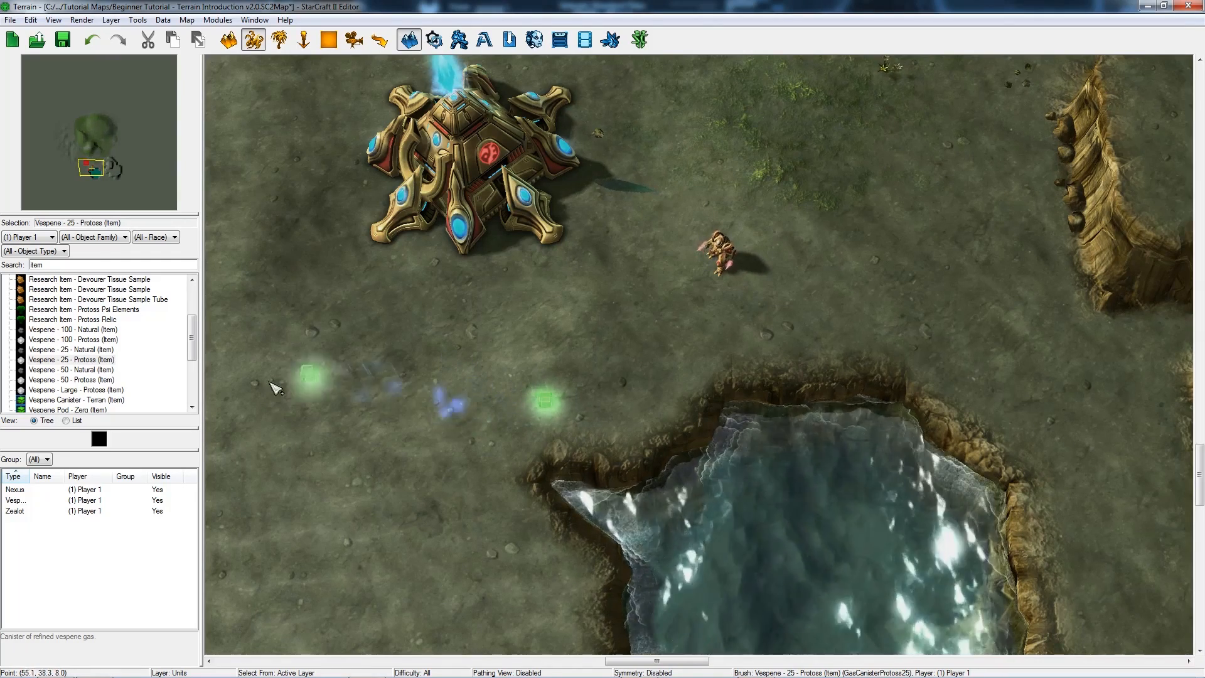
right_drag(391, 401, 414, 377)
key(Escape)
Move the Zealot slightly northeast of its spot above the pond
key(ctrl)
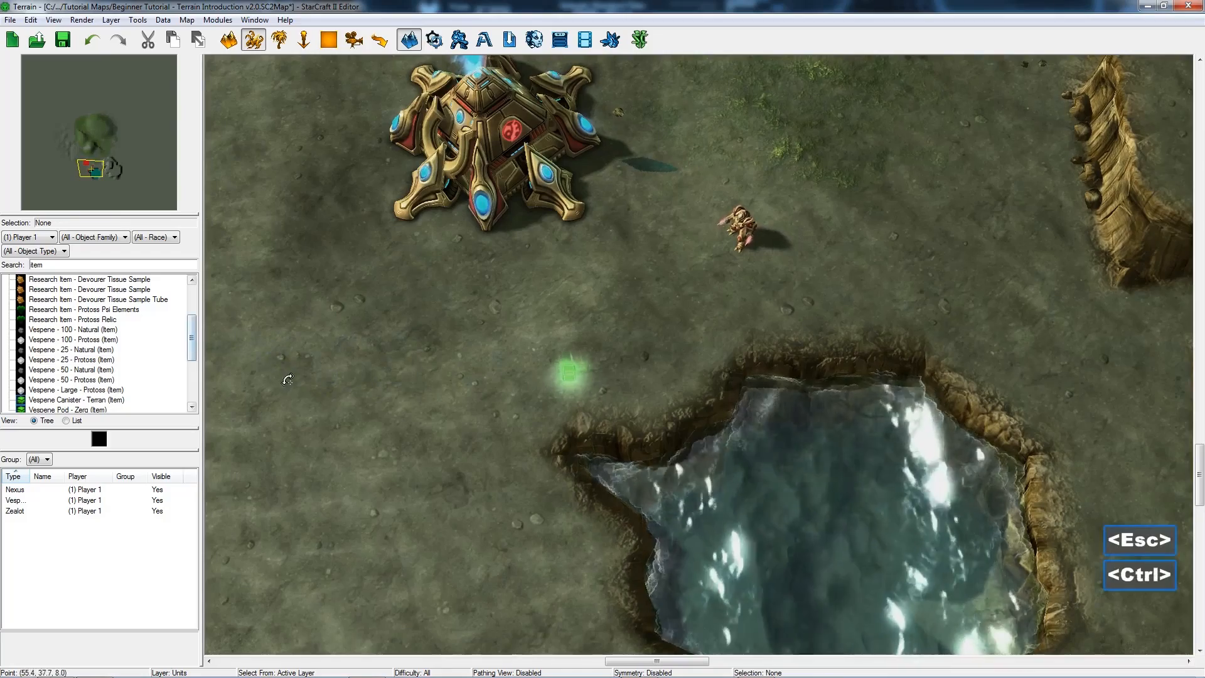
key(ctrl)
scroll(360, 290, down, 2)
key(ctrl)
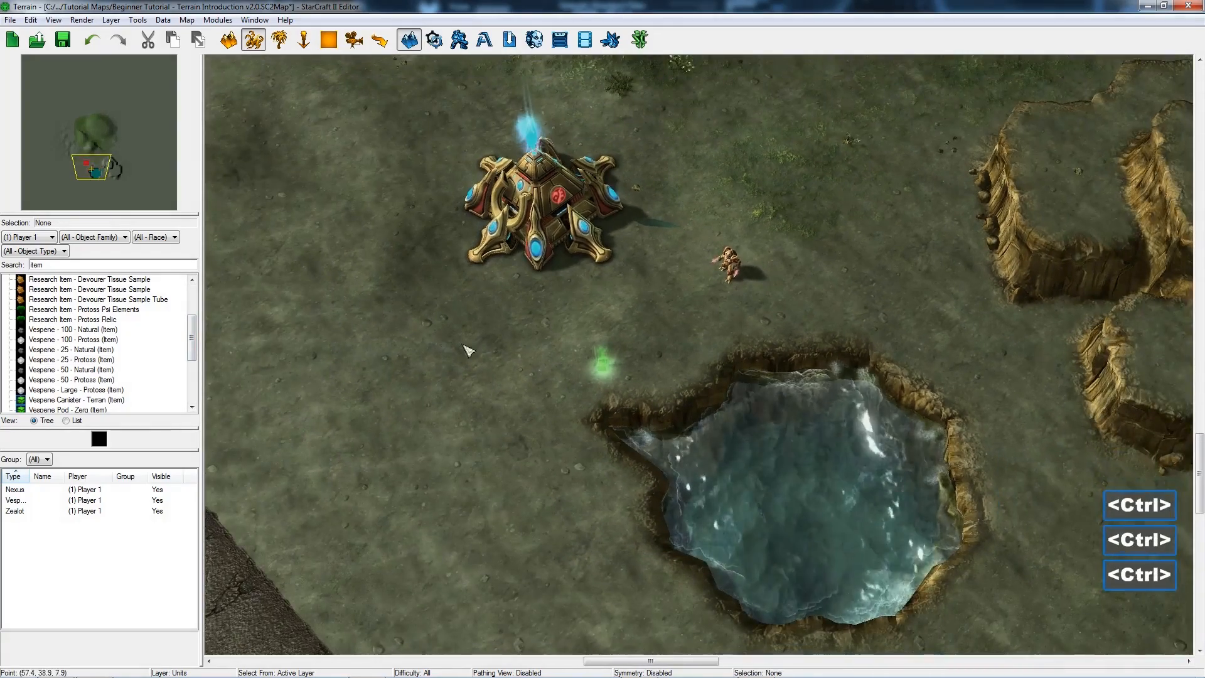
right_drag(468, 350, 450, 369)
click(683, 300)
right_drag(738, 343, 680, 333)
click(652, 260)
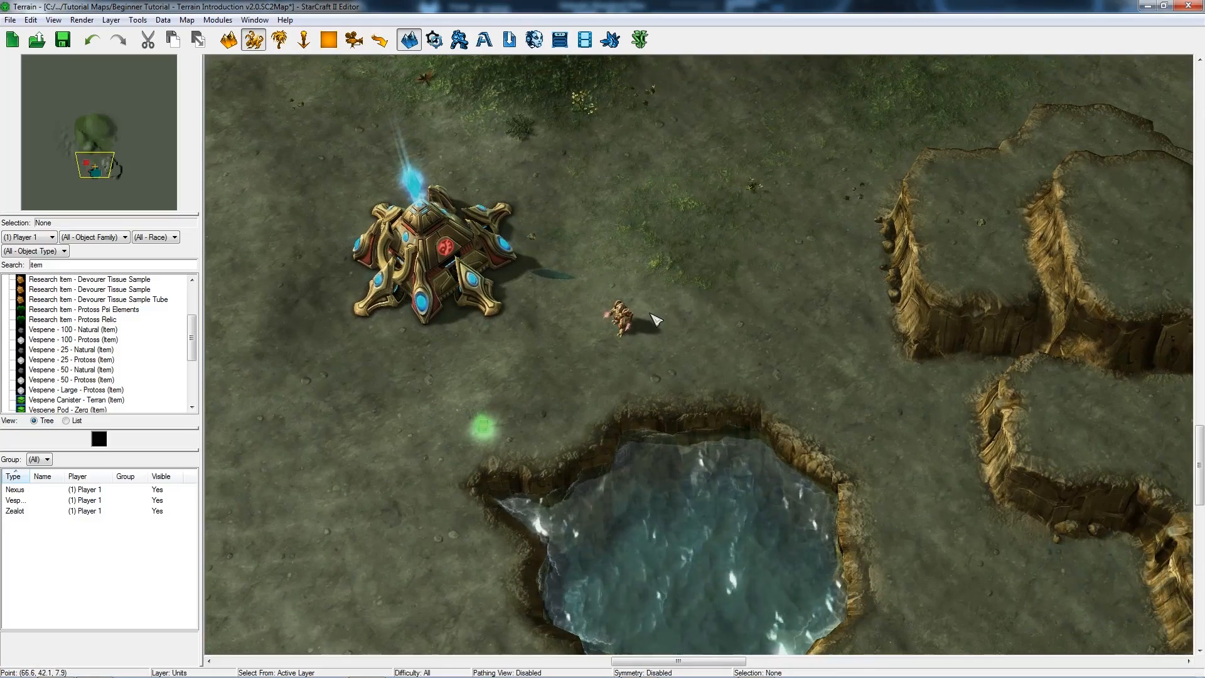
drag(621, 316, 634, 303)
Place a second Vespene - 25 - Protoss (Item) south of the Nexus, near the first one
click(94, 319)
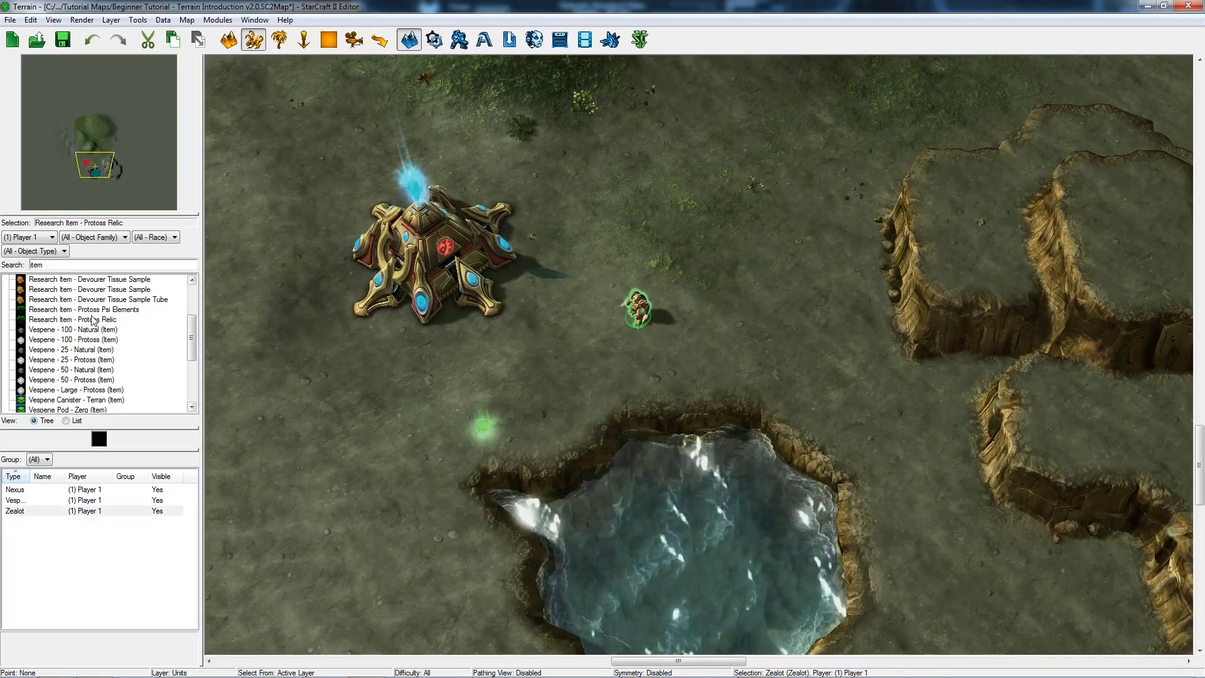
click(900, 282)
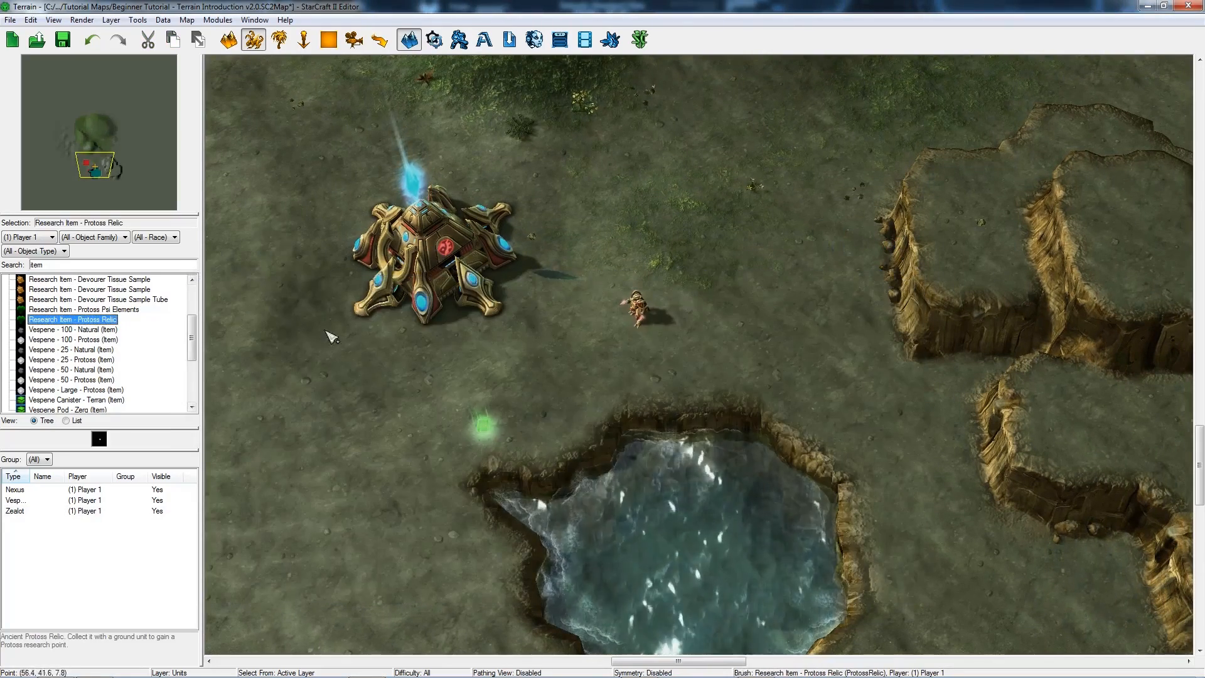
right_drag(459, 343, 520, 373)
click(60, 360)
click(443, 403)
mouse_move(427, 483)
right_down()
mouse_move(454, 455)
mouse_move(443, 403)
right_up()
click(421, 421)
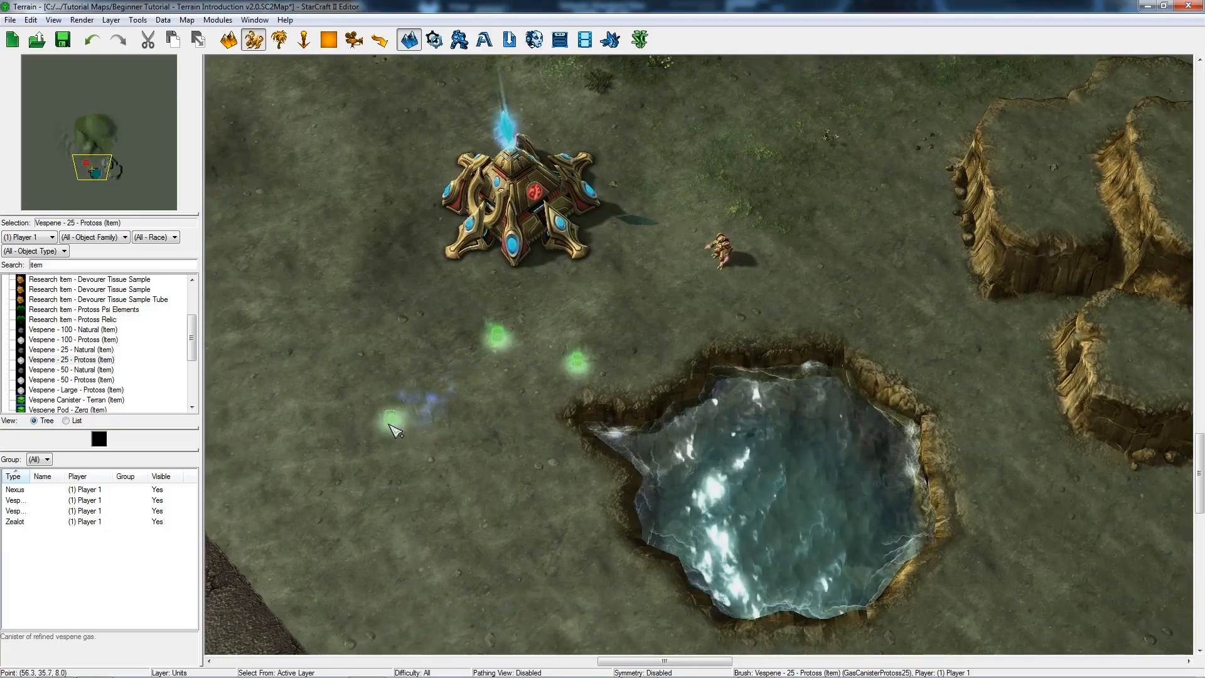
key(Escape)
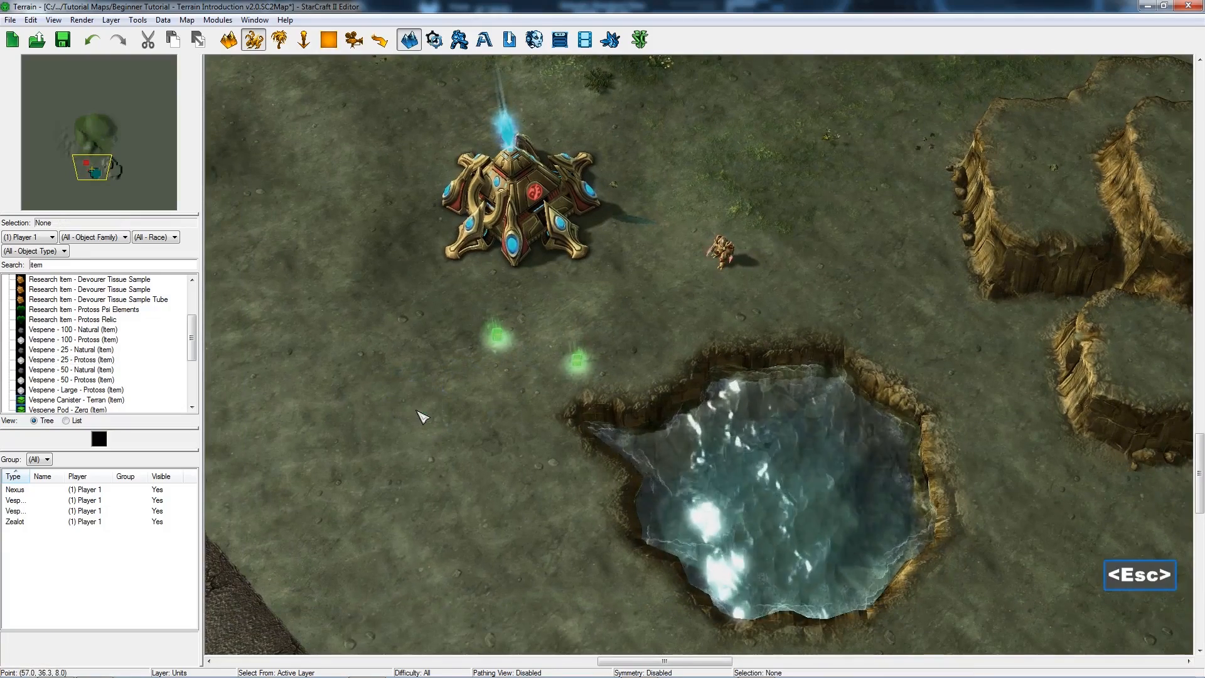
Move the second vespene item southwest, shift both vespene items together slightly east, and clear the selection
click(498, 334)
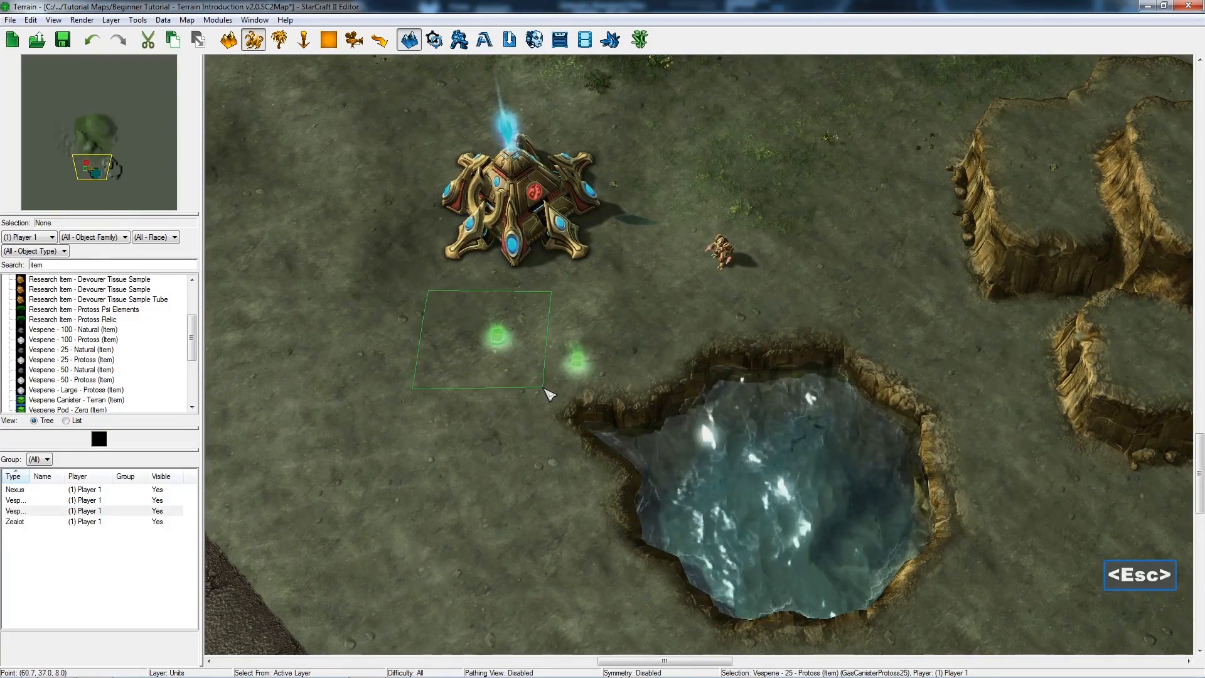
drag(497, 335, 470, 369)
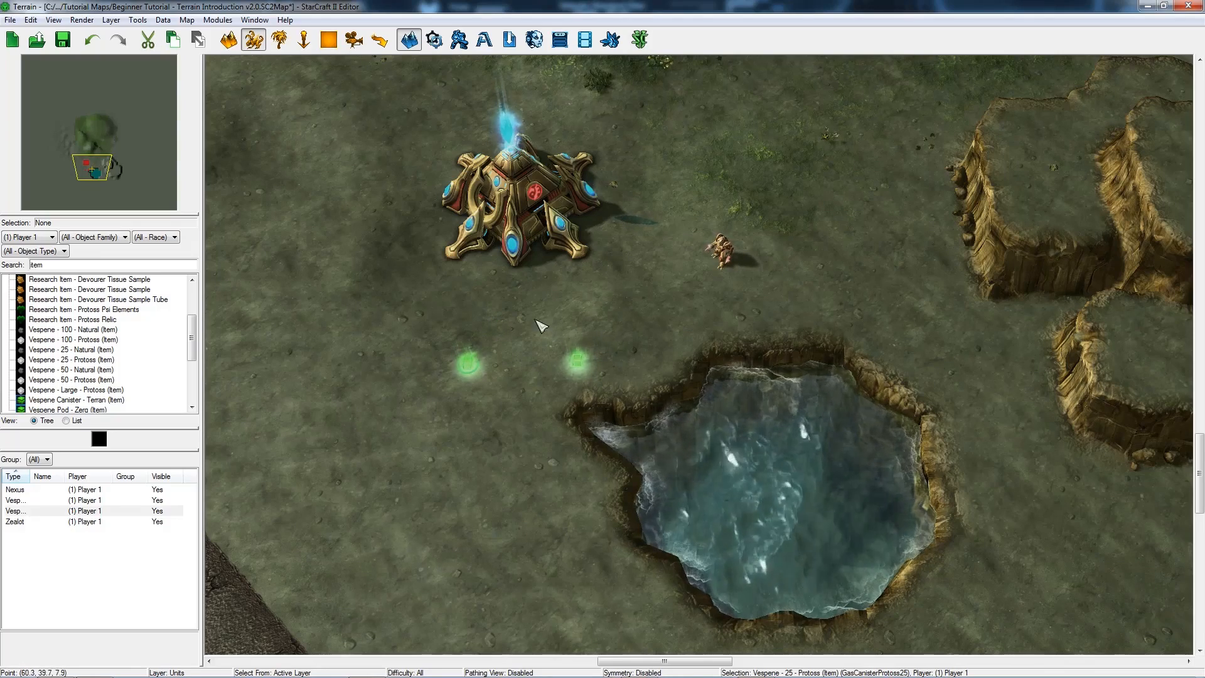
drag(506, 305, 624, 401)
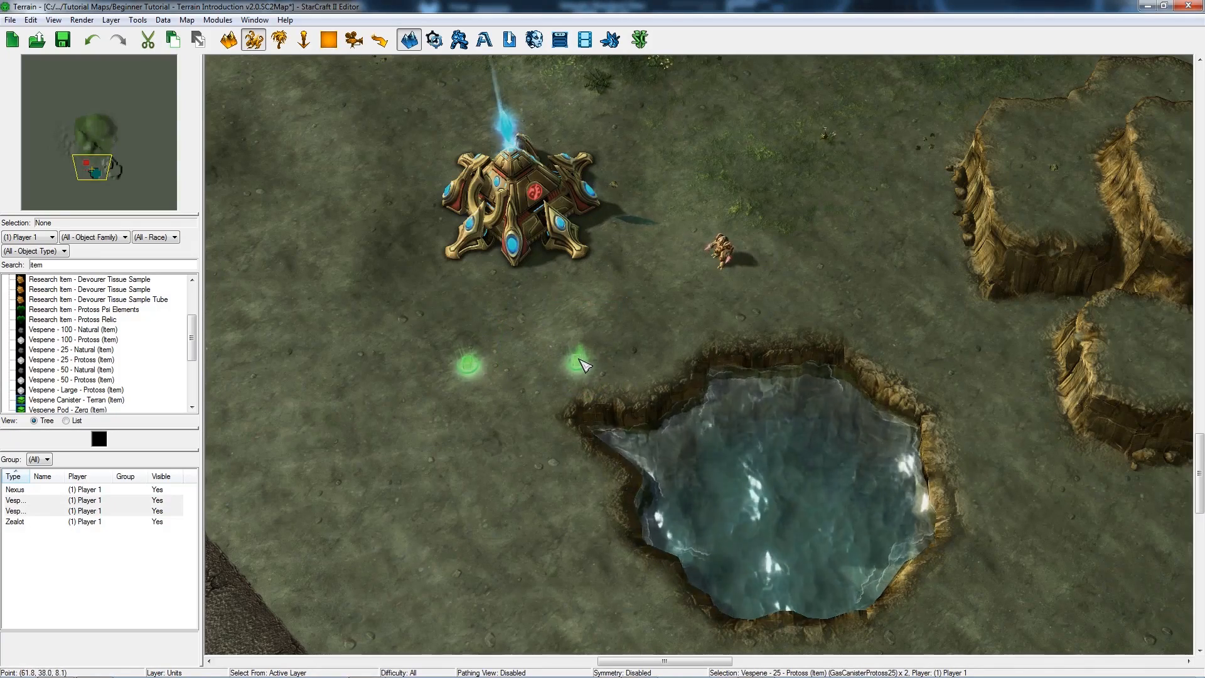
drag(579, 359, 605, 352)
ctrl+right_drag(605, 352, 608, 324)
ctrl+click(629, 294)
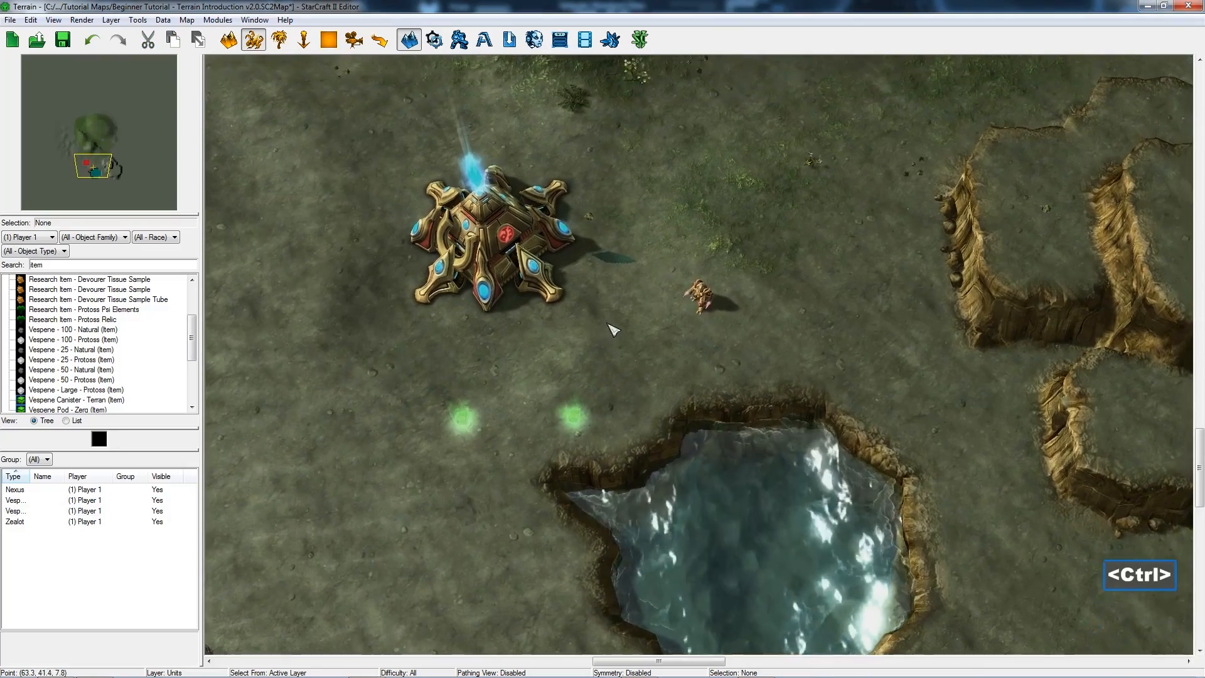
Move the Zealot slightly north and rotate its facing
right_drag(701, 307, 642, 316)
scroll(616, 357, up, 2)
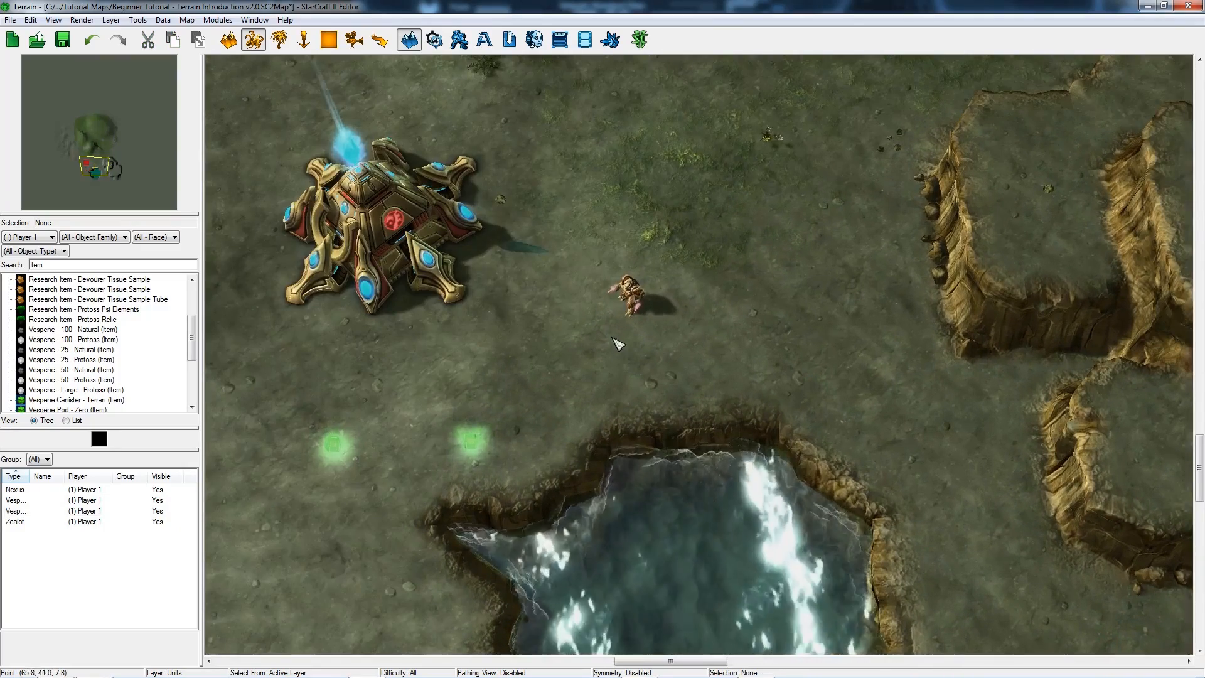
click(625, 294)
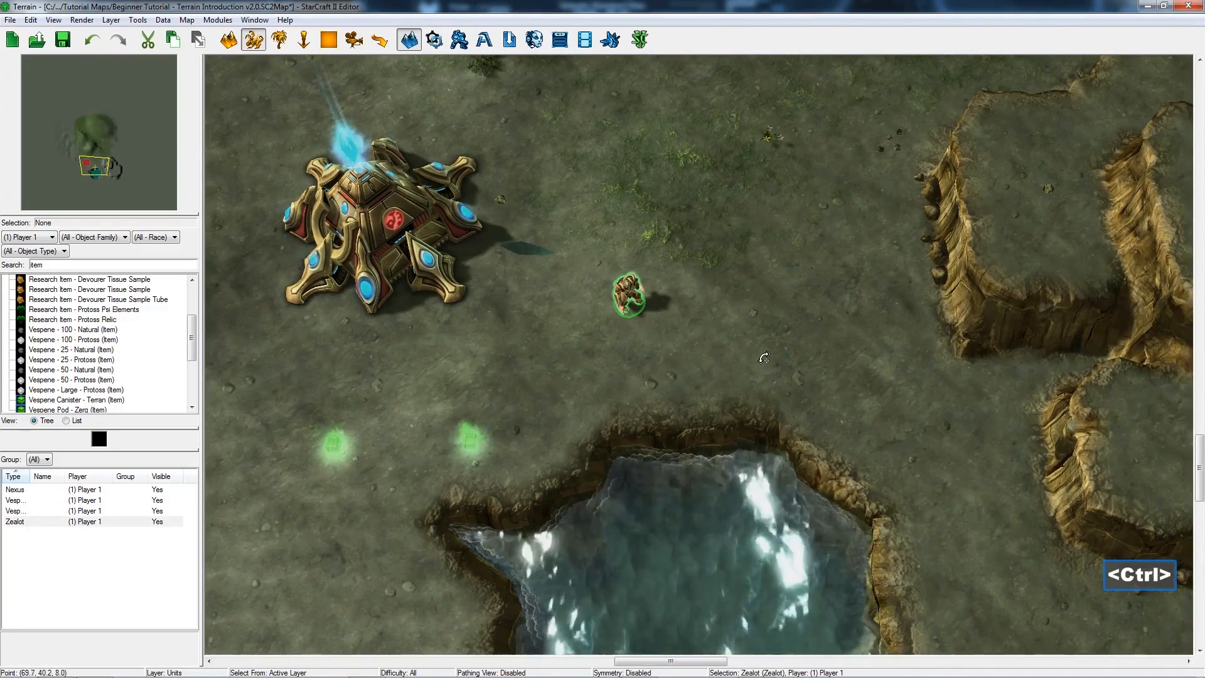
drag(627, 304, 637, 286)
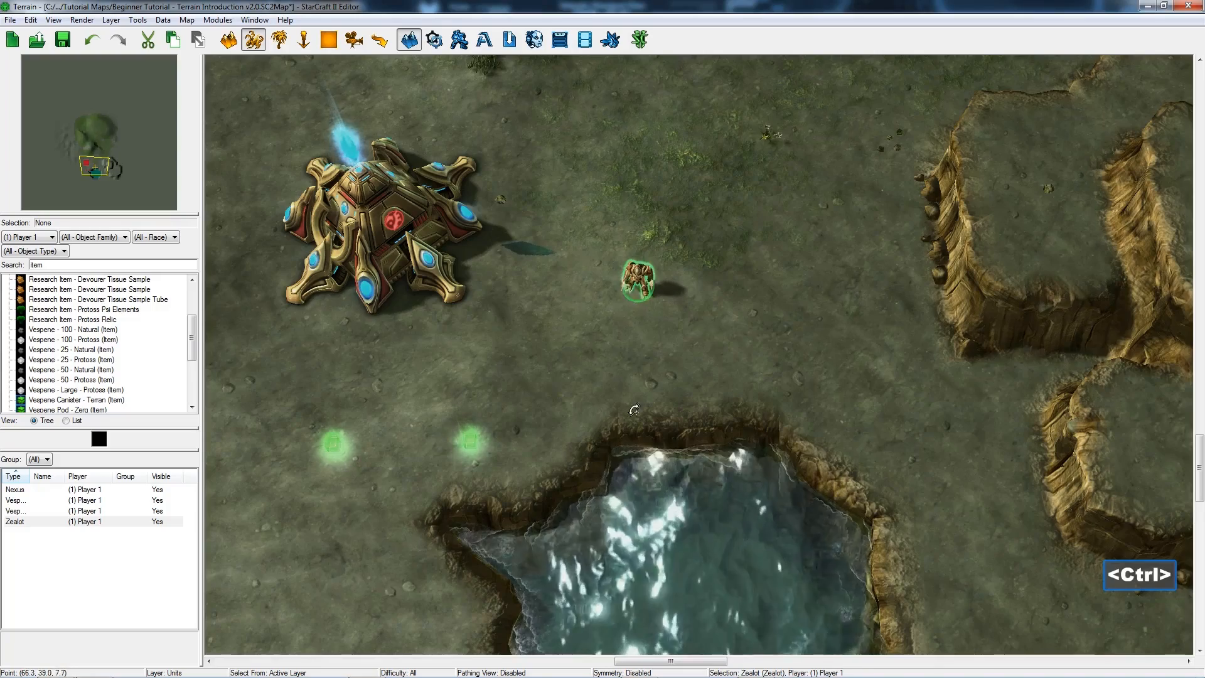
ctrl+drag(635, 410, 765, 387)
ctrl+drag(653, 396, 565, 383)
Move the Nexus east toward the Zealot and rotate its facing
right_drag(499, 362, 616, 333)
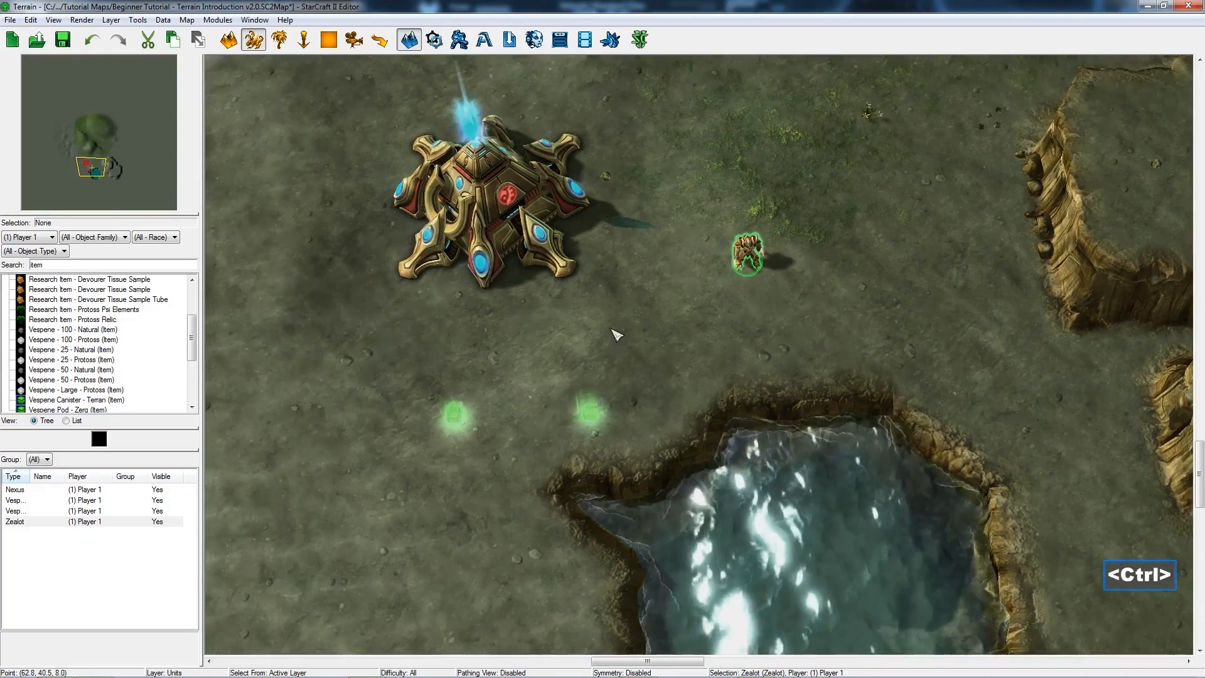
drag(507, 226, 545, 204)
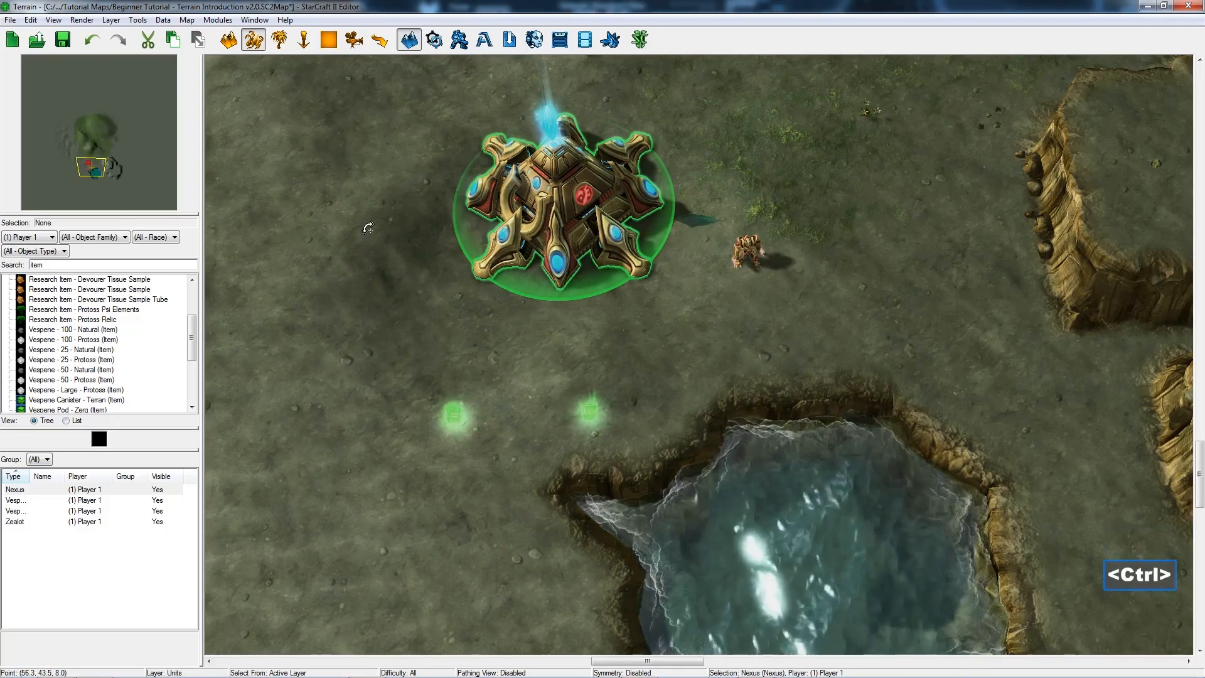
ctrl+drag(399, 214, 435, 199)
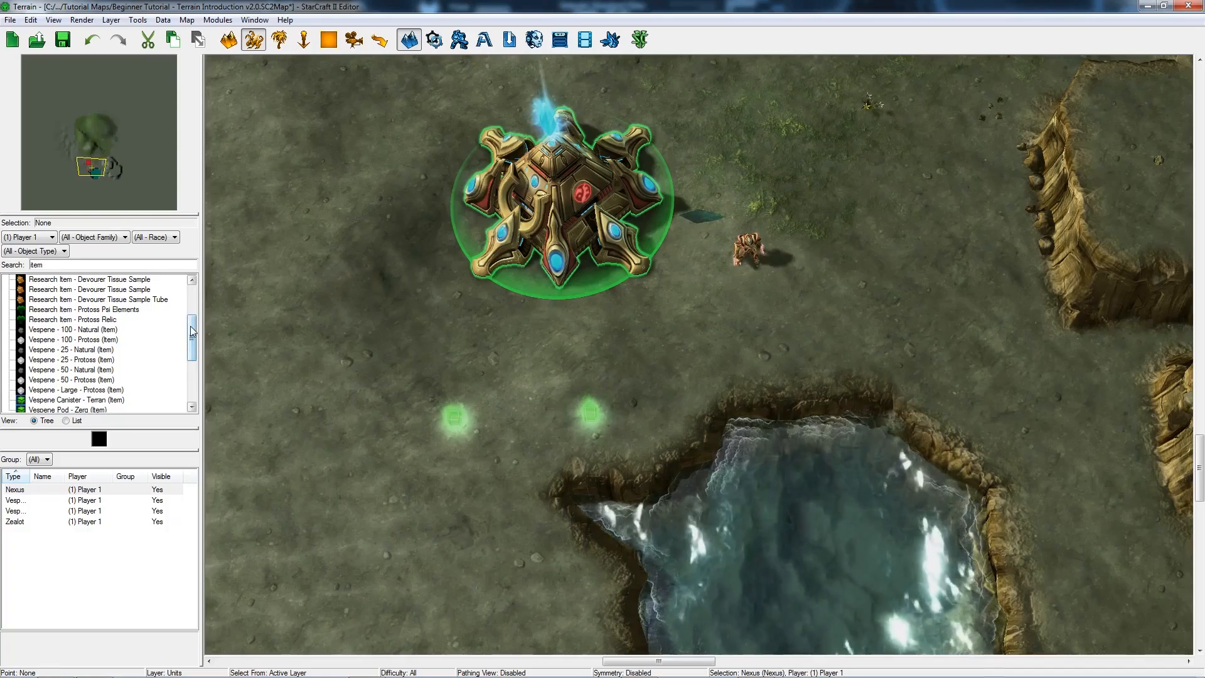
Browse the units matching the search "item" down to the end of the list
click(84, 279)
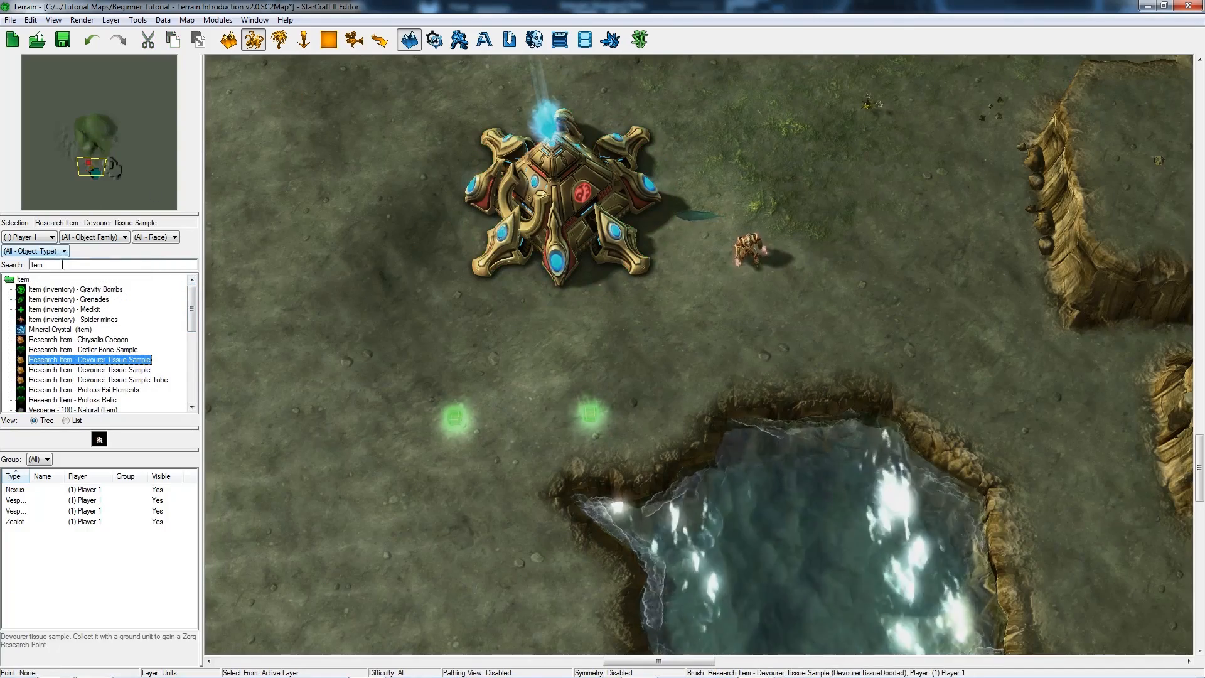
scroll(336, 368, down, 3)
key(Escape)
scroll(200, 316, down, 1)
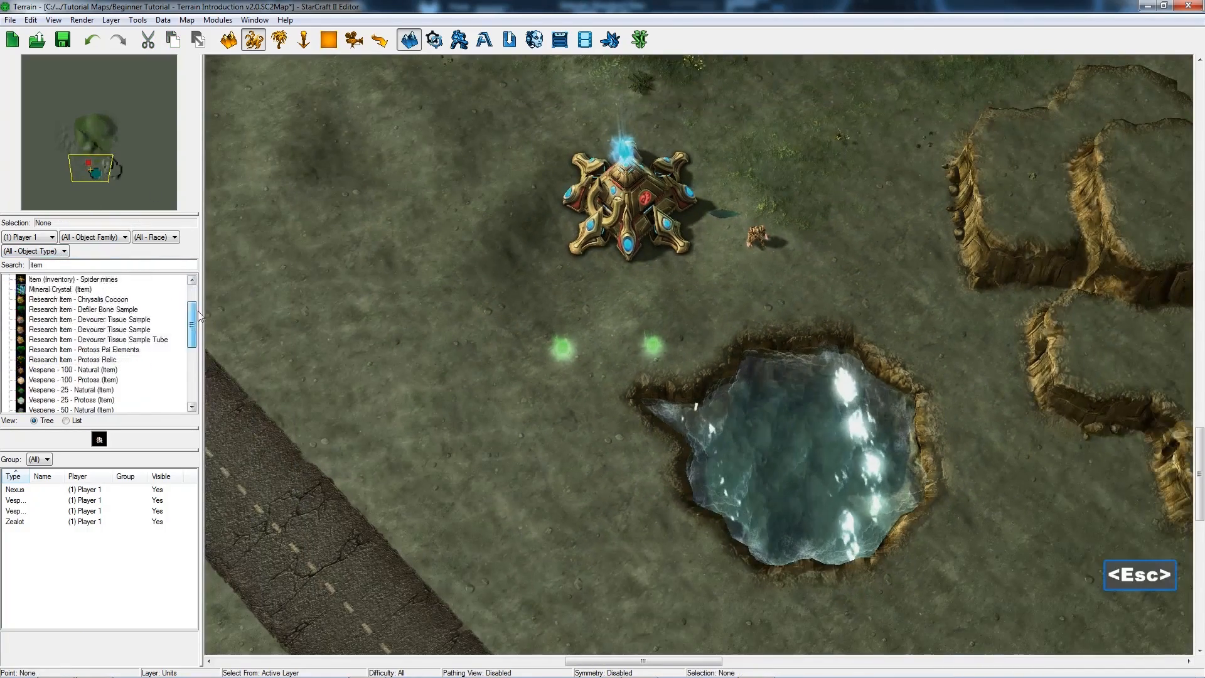
scroll(199, 316, down, 3)
Filter the unit list to the Resource object type and clear the search text
click(50, 251)
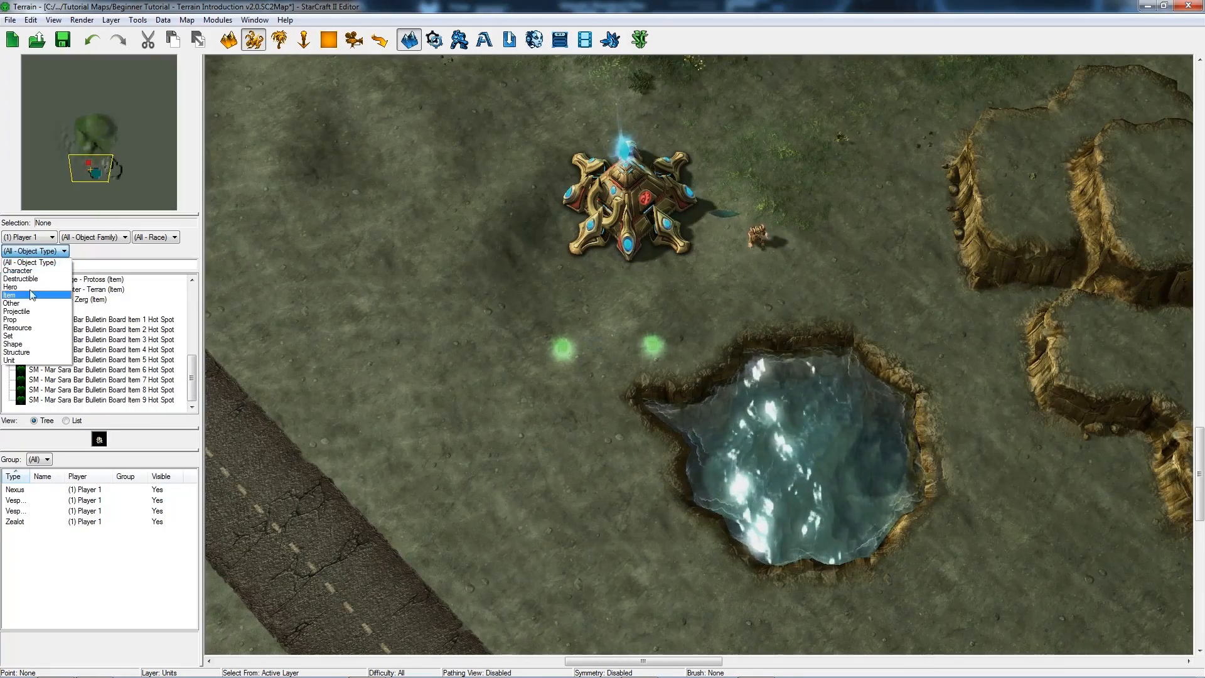
click(39, 328)
ctrl+scroll(521, 401, up, 3)
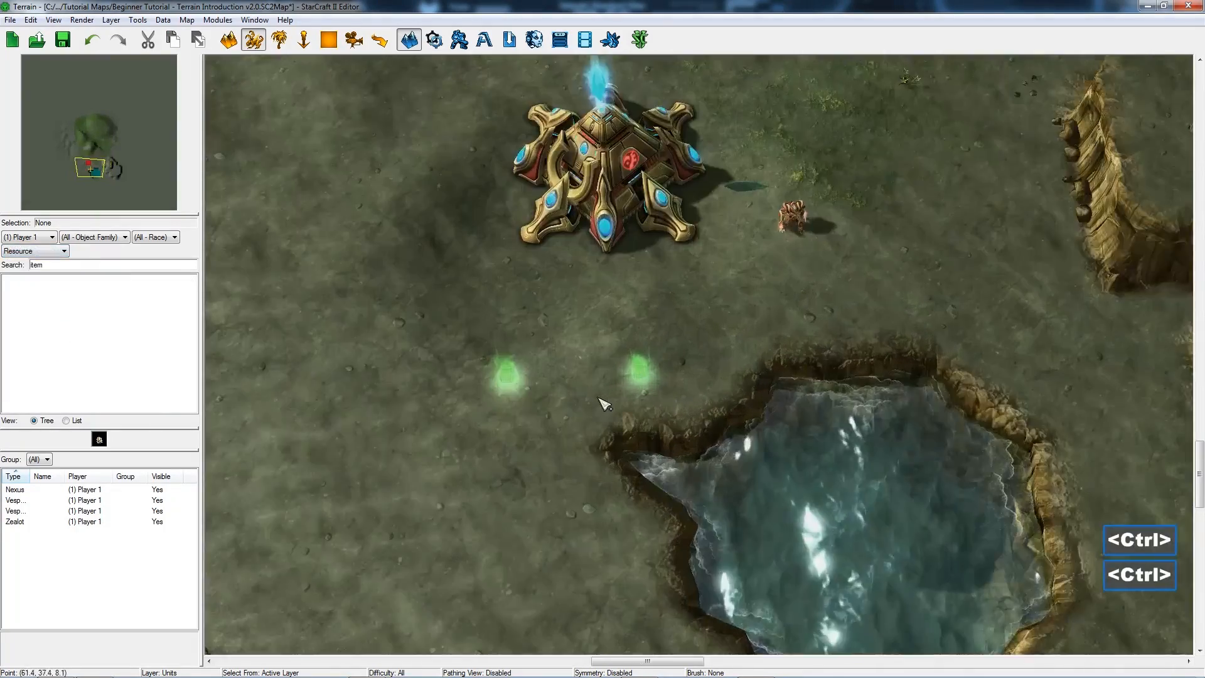
ctrl+scroll(590, 413, up, 1)
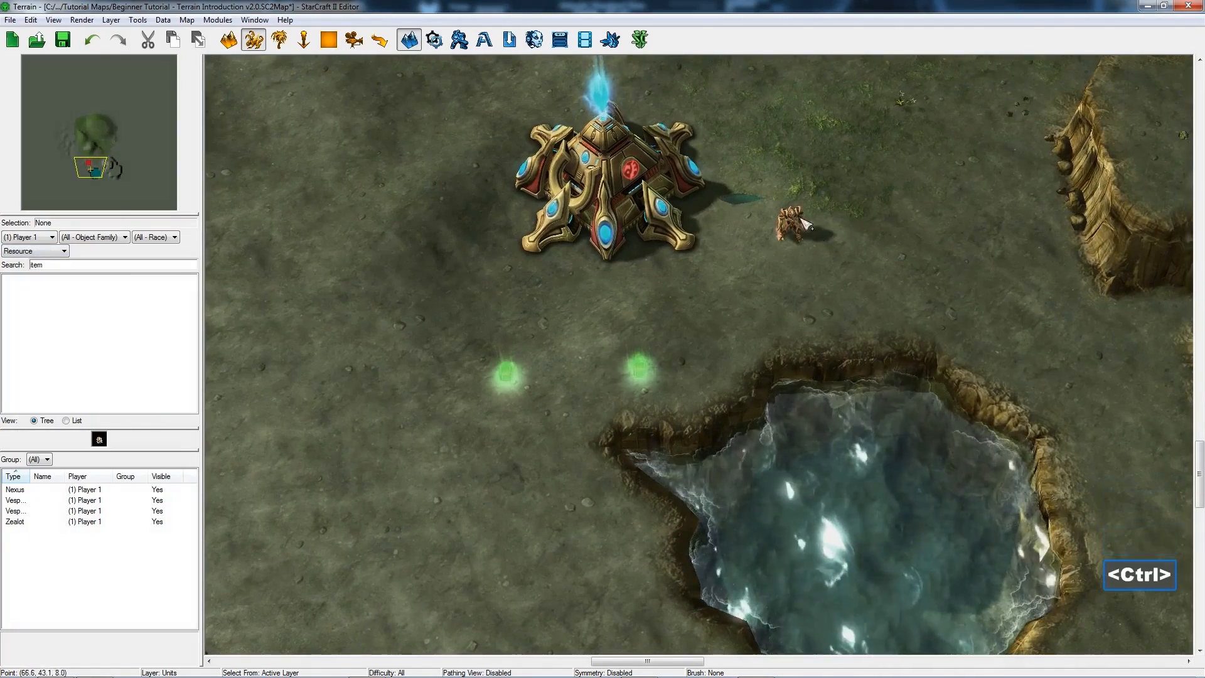
ctrl+right_drag(441, 411, 565, 397)
drag(48, 266, 12, 270)
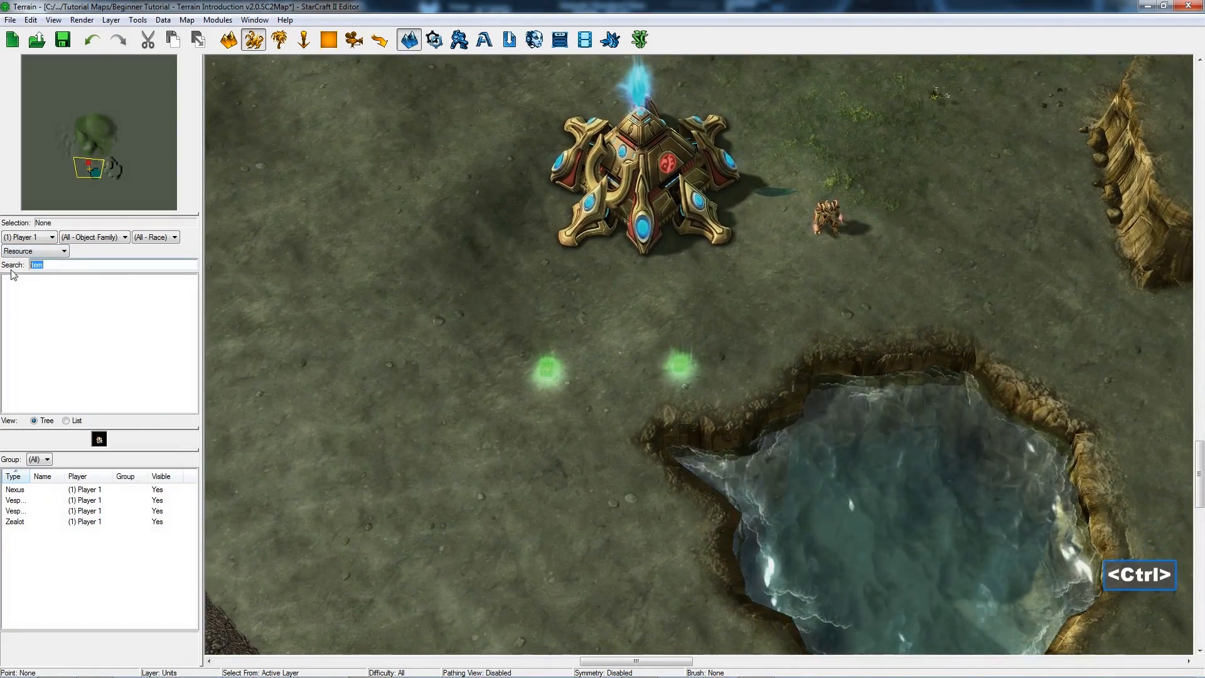
key(BackSpace)
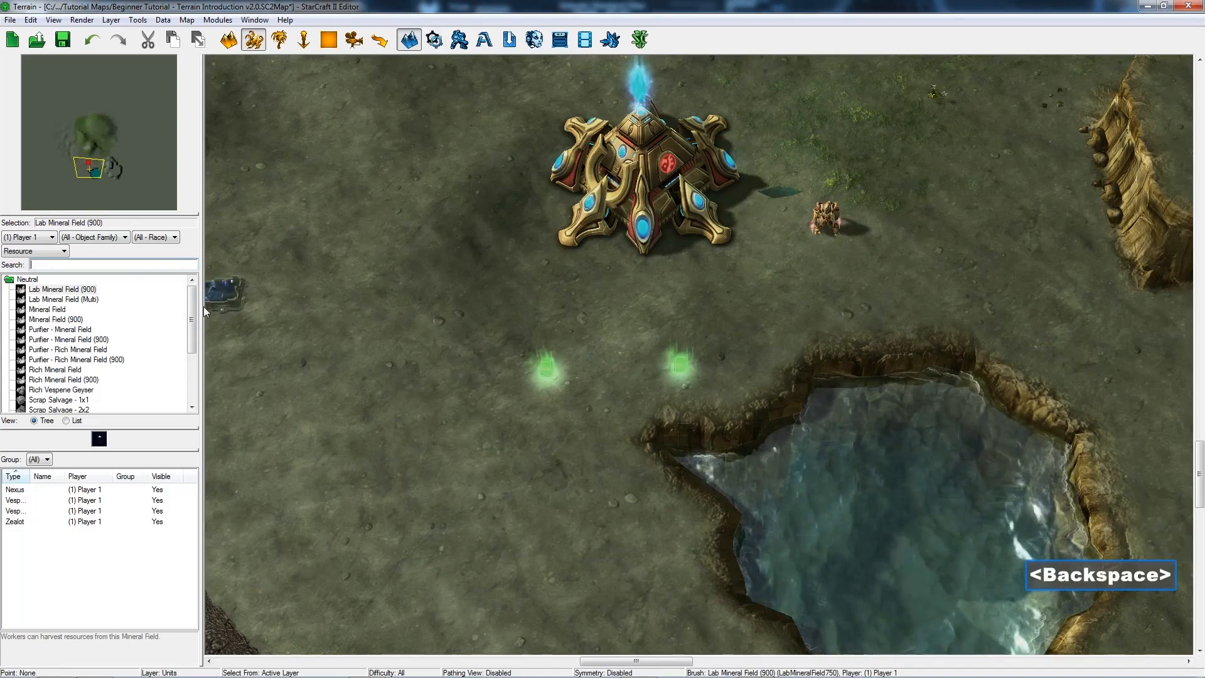
key(Escape)
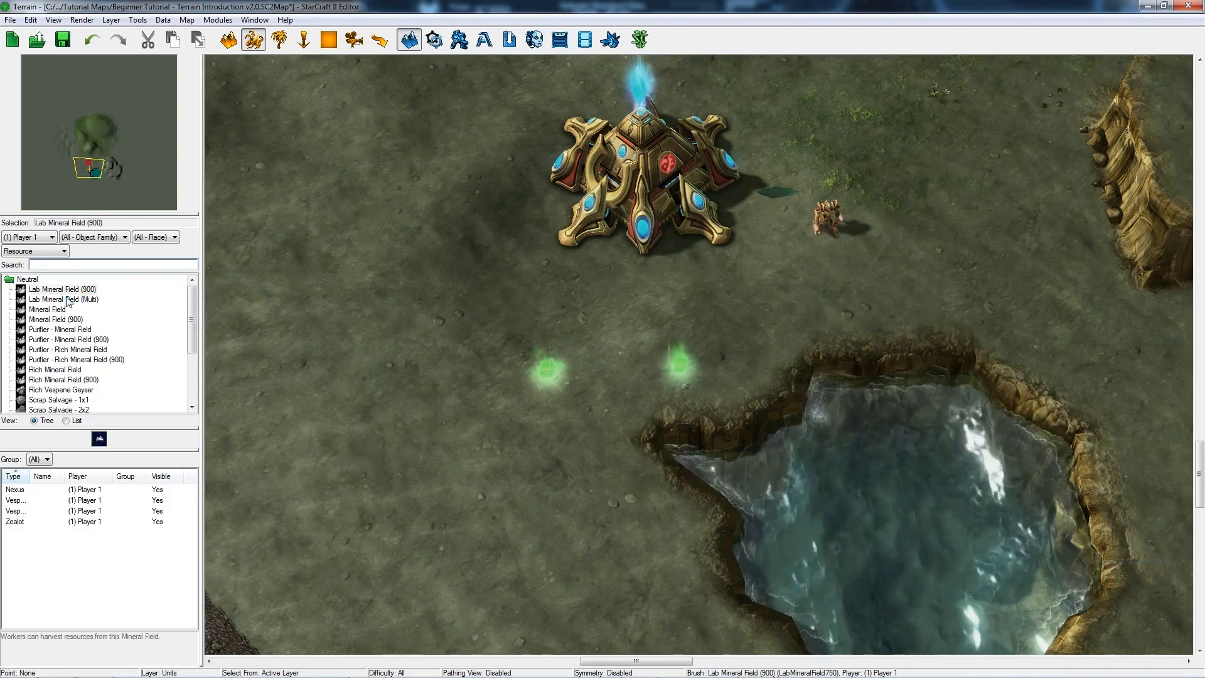
Place two Lab Mineral Field (900) units side by side between the vespene items and the road, west of the pond
click(88, 300)
click(85, 289)
mouse_move(603, 345)
right_down()
mouse_move(586, 379)
mouse_move(595, 424)
right_up()
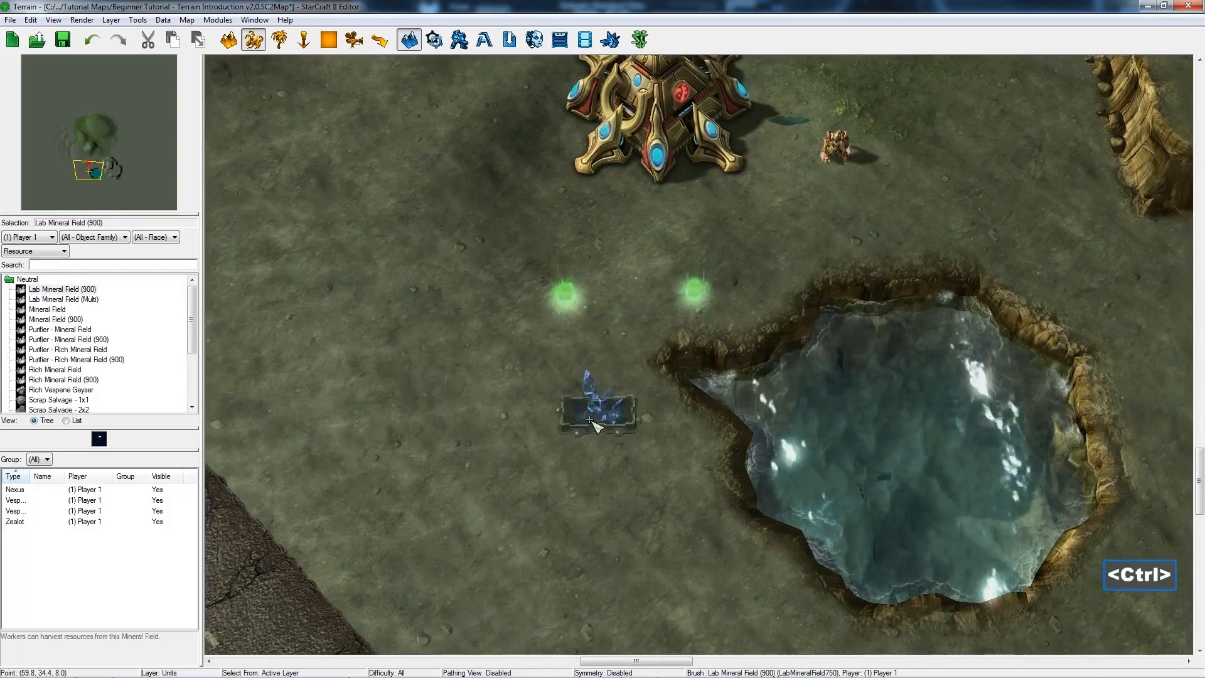
ctrl+click(595, 421)
ctrl+click(519, 375)
key(Escape)
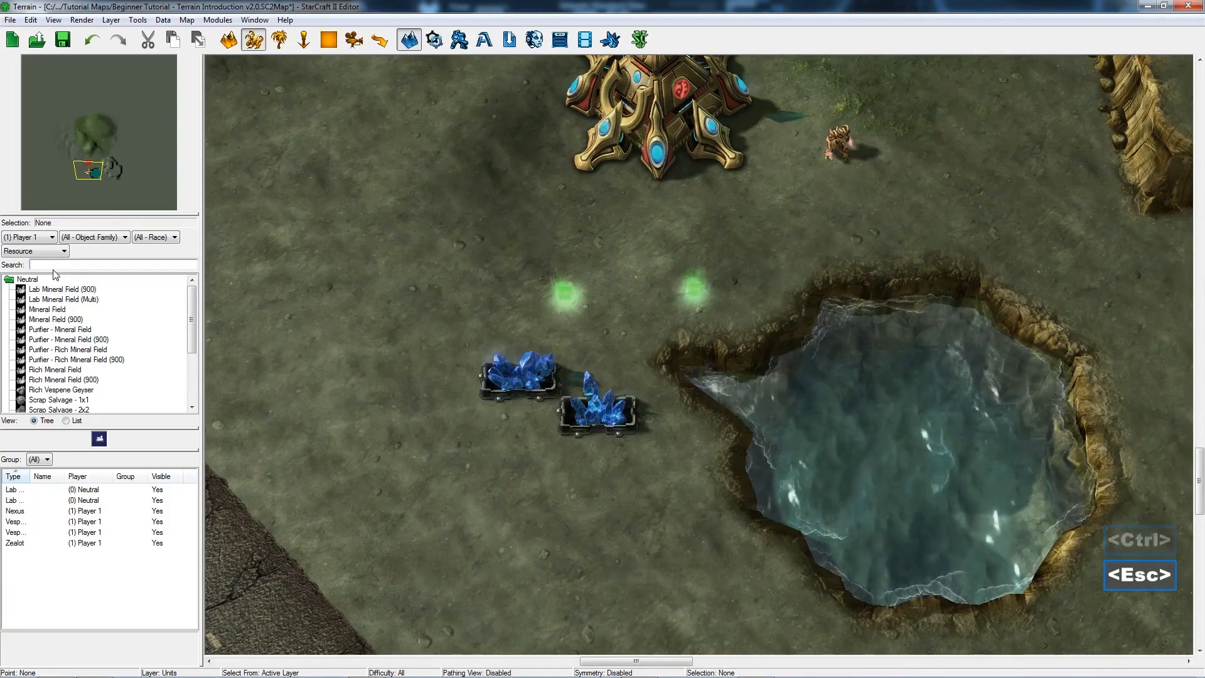
Filter the units to Destructible and preview the Collapsible Rock Tower Diagonal (Purifier) on the map without placing it
click(48, 252)
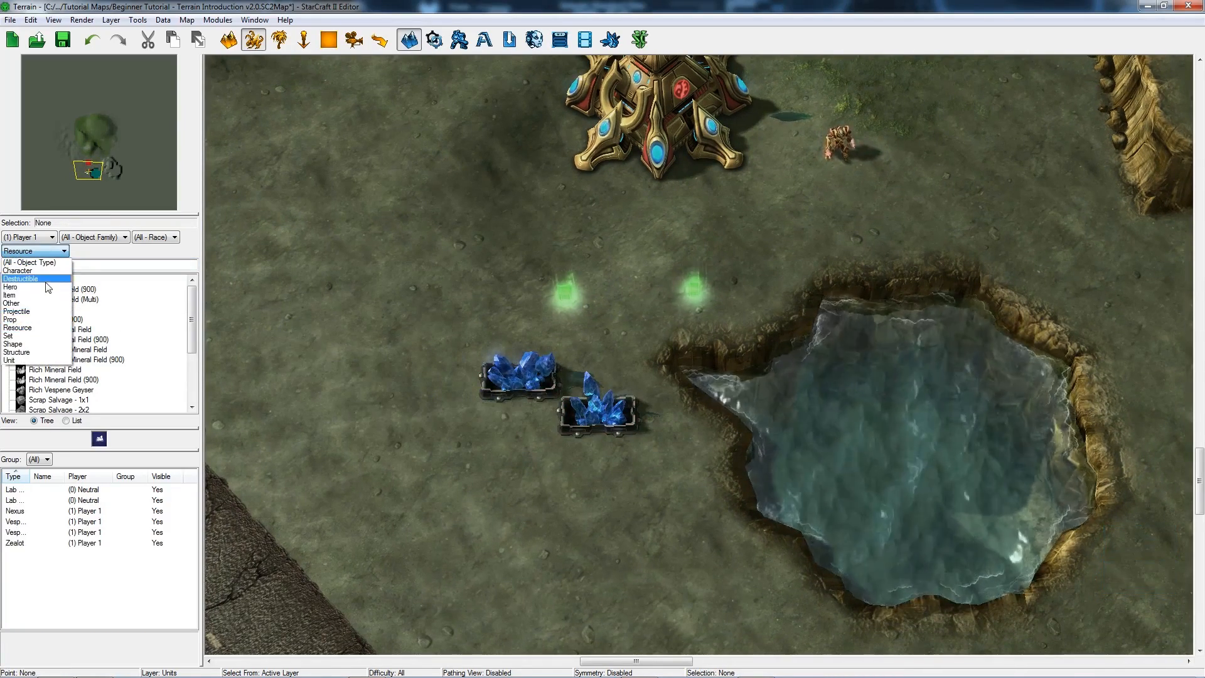
click(31, 279)
click(41, 289)
right_drag(667, 565, 684, 402)
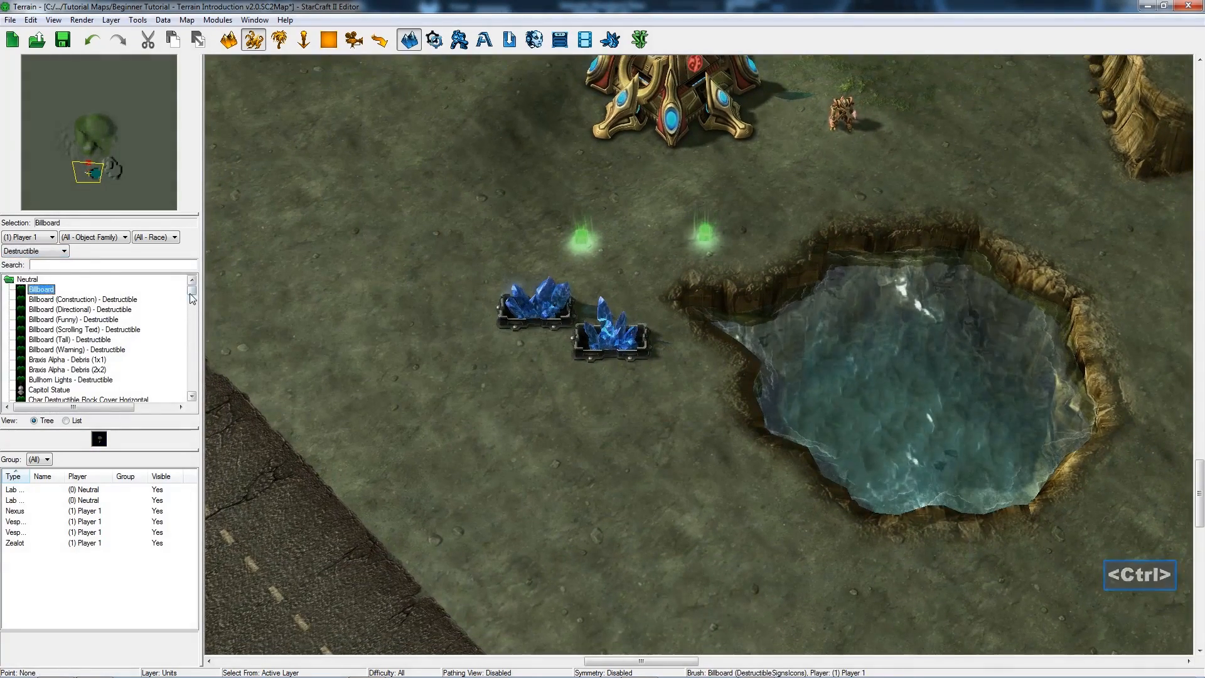
scroll(94, 339, down, 6)
click(74, 350)
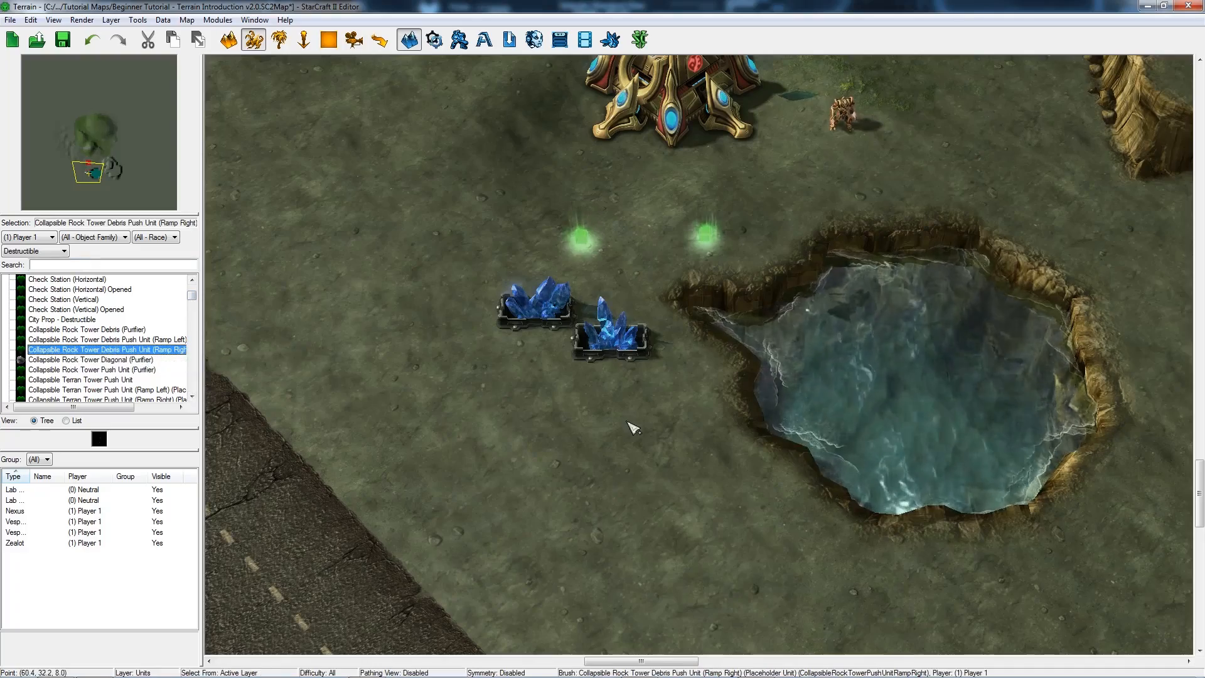
click(74, 358)
right_drag(727, 453, 651, 468)
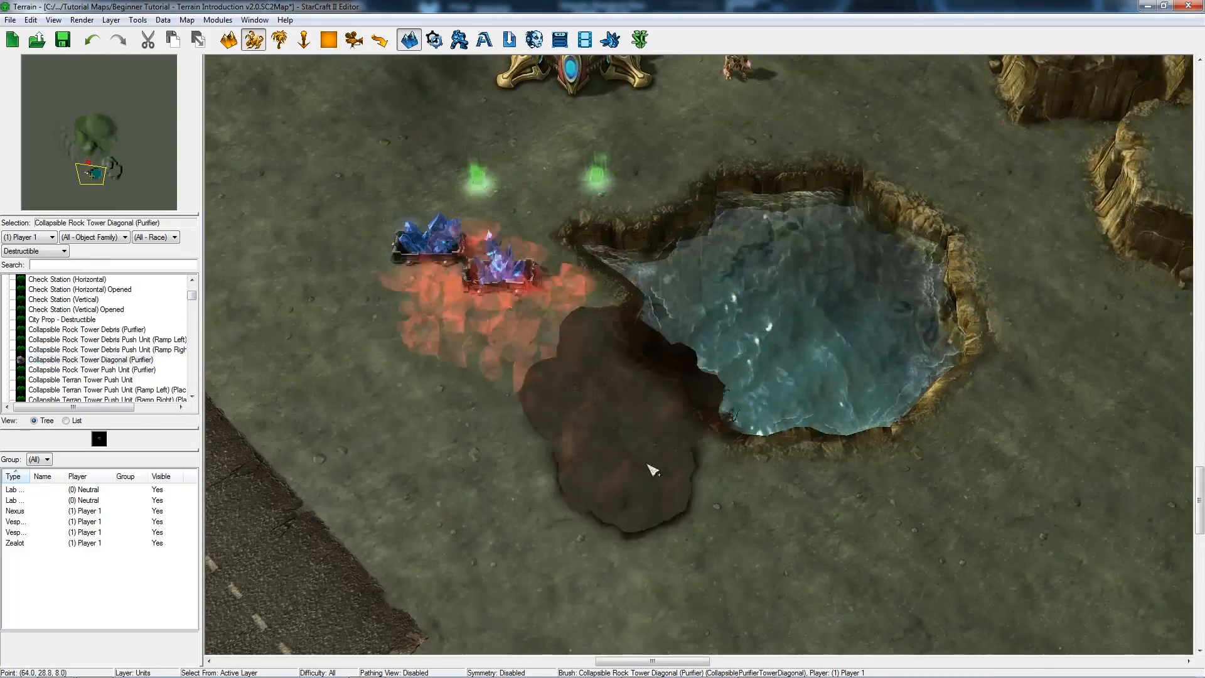
scroll(492, 522, down, 3)
right_drag(492, 522, 597, 462)
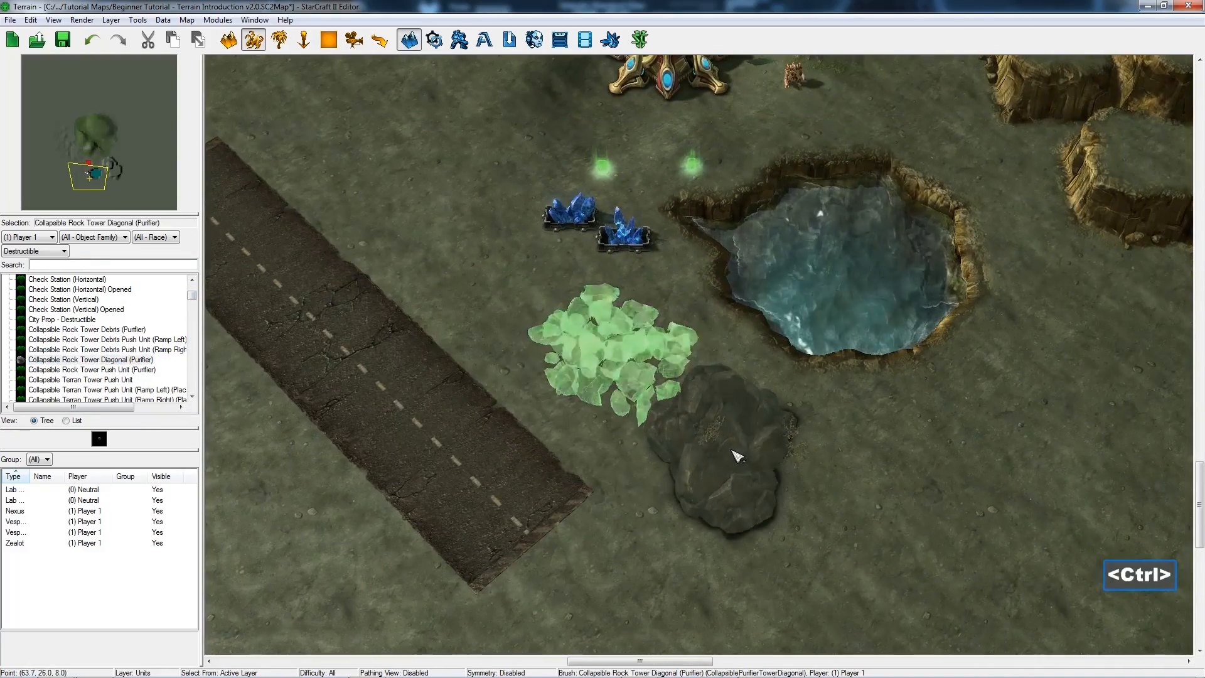
right_drag(559, 326, 712, 559)
key(Escape)
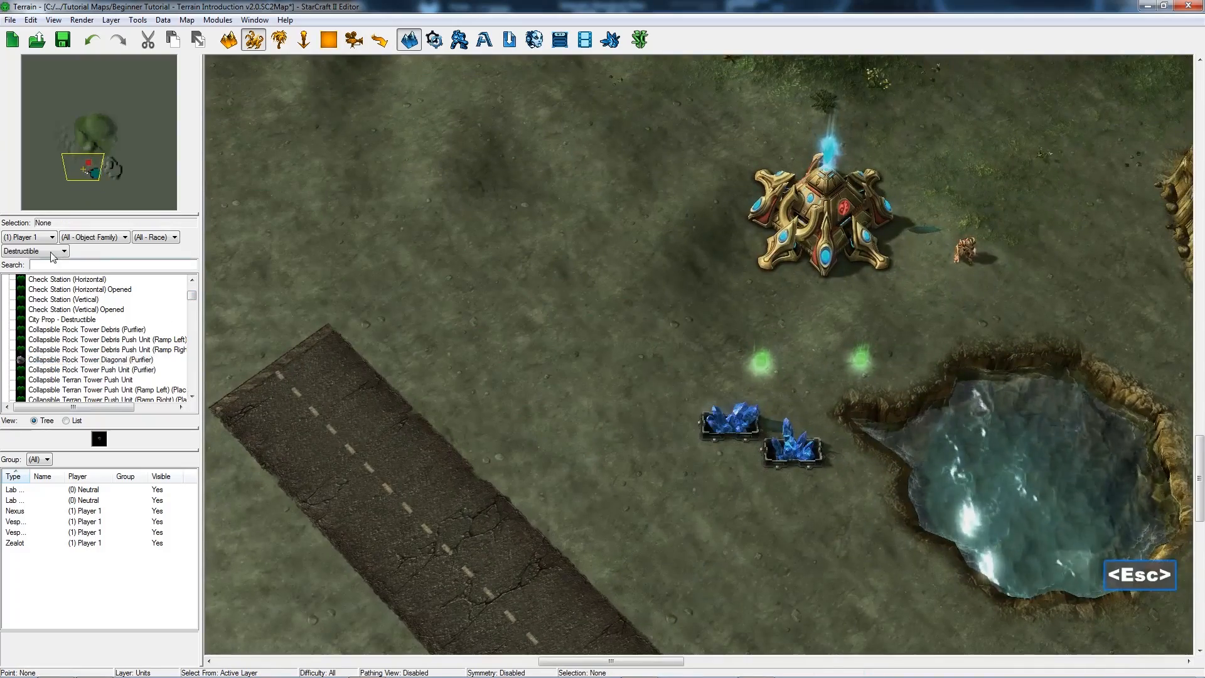
Filter the units to Projectile and preview the Alarak Psi Orb Upgraded on the map without placing it
click(35, 251)
click(50, 311)
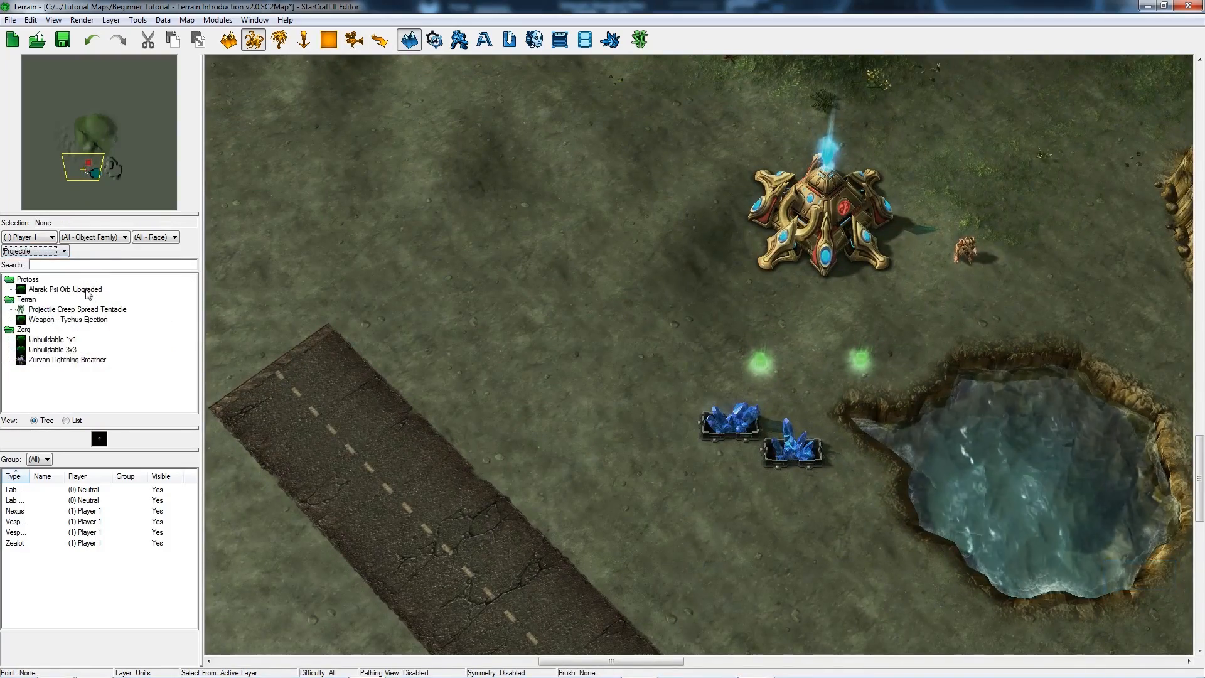
click(66, 290)
scroll(603, 336, up, 2)
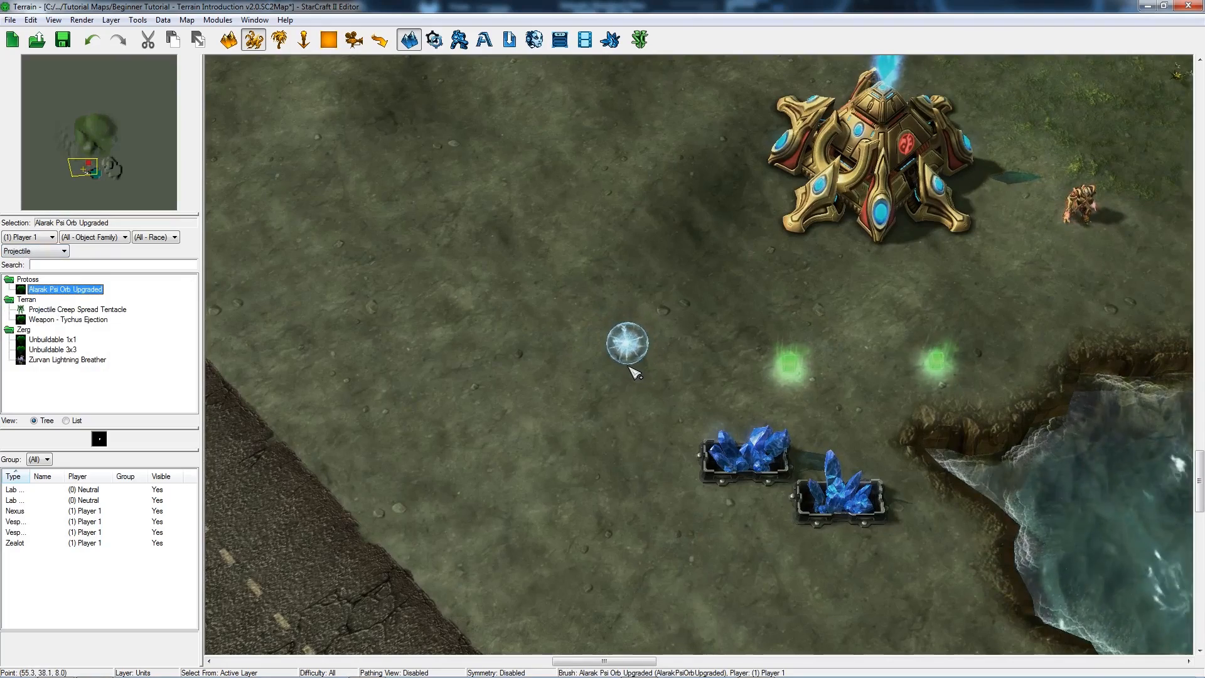
right_drag(774, 330, 627, 363)
right_drag(701, 373, 612, 362)
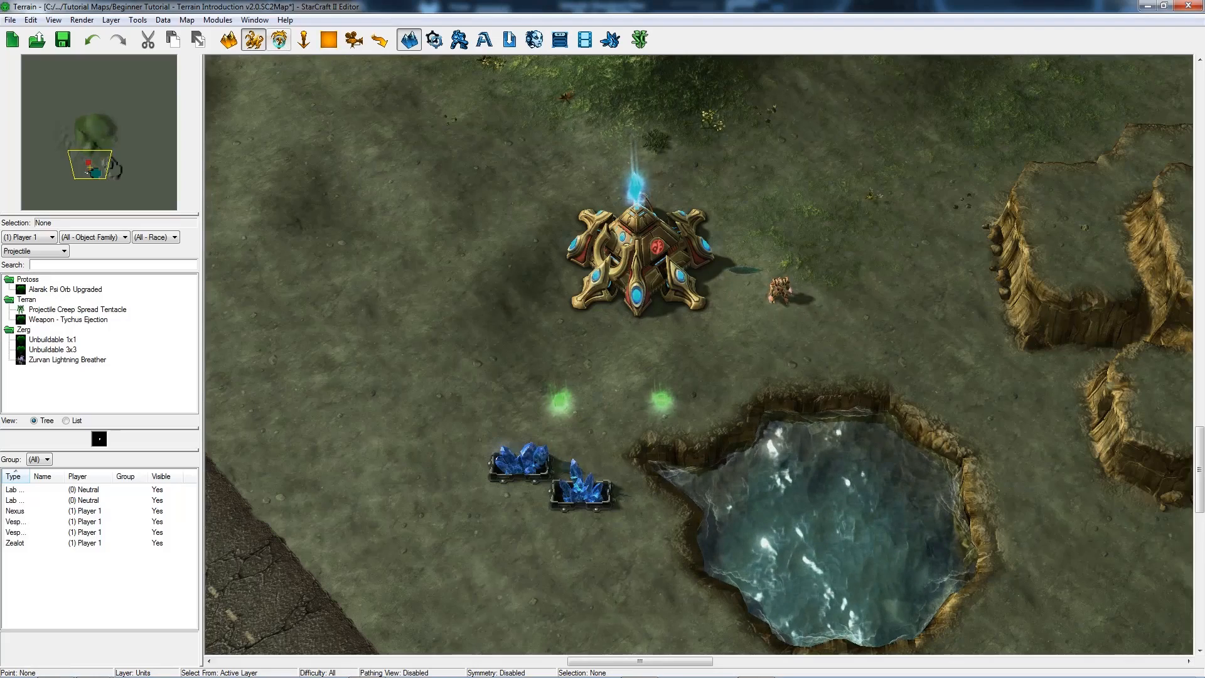
Switch to the Doodads layer, search for "tree" and choose the Tree - Bel'Shir doodad
click(279, 39)
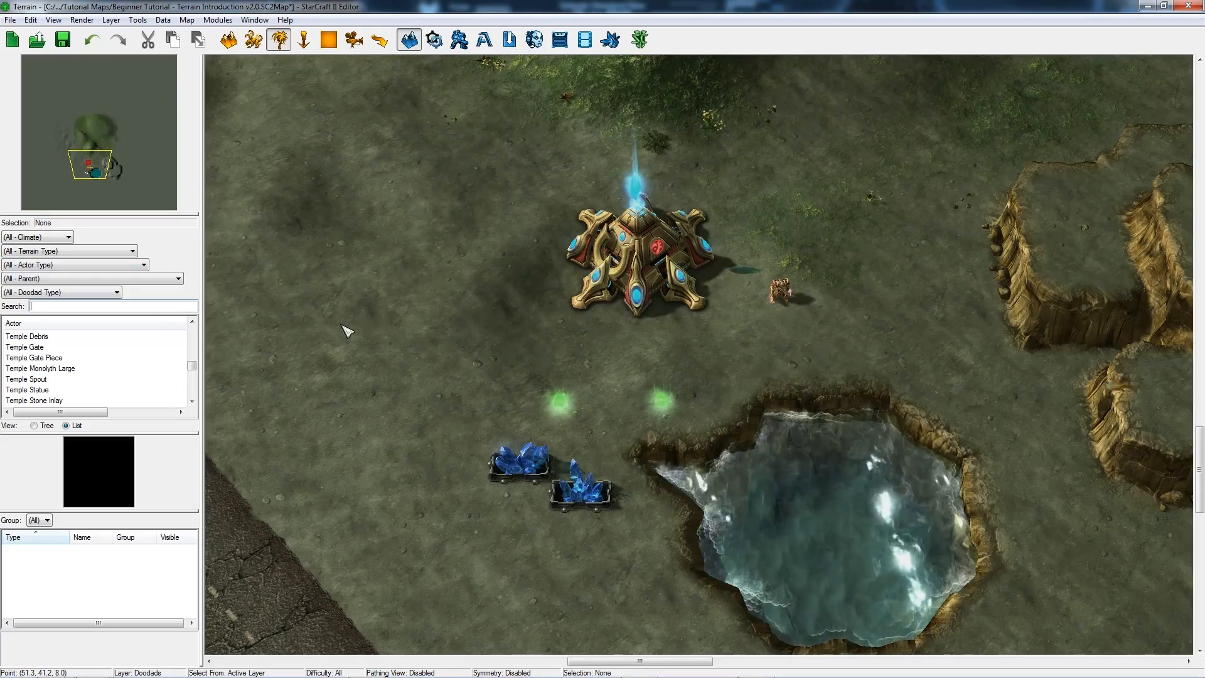
text(ree)
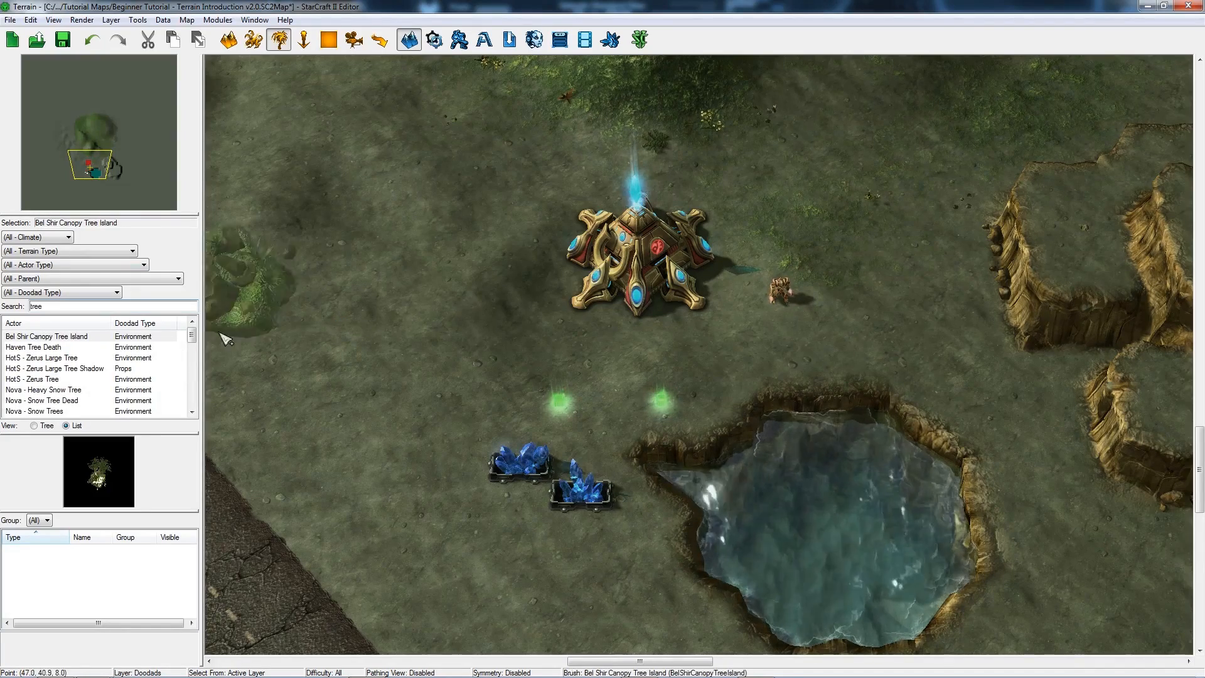
scroll(192, 339, down, 2)
drag(192, 339, 194, 358)
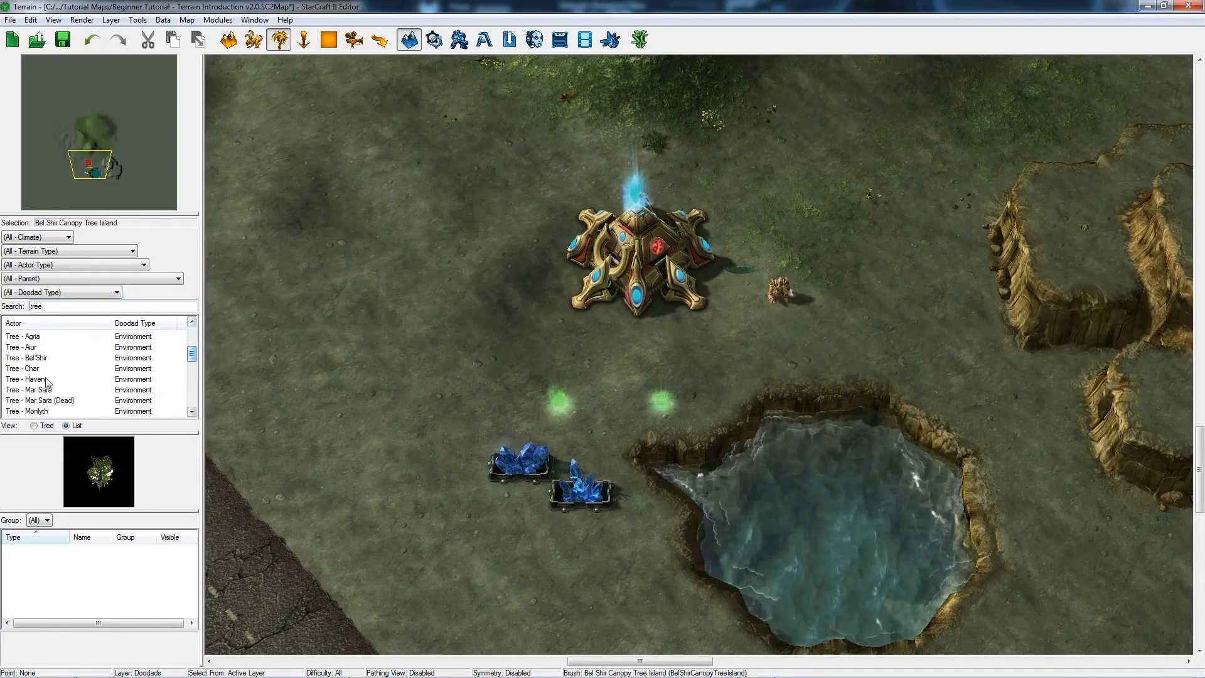
click(47, 380)
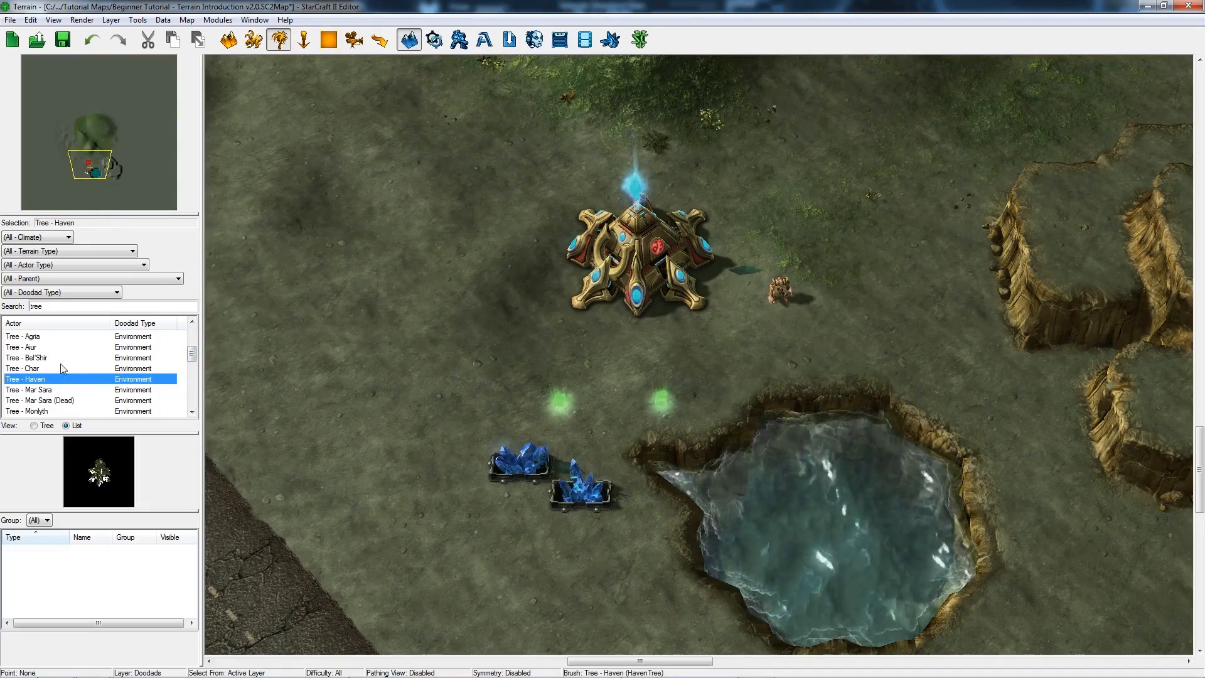
click(46, 359)
Place four Bel'Shir trees along the pond's northeastern, eastern and southeastern shore
right_drag(658, 419, 477, 375)
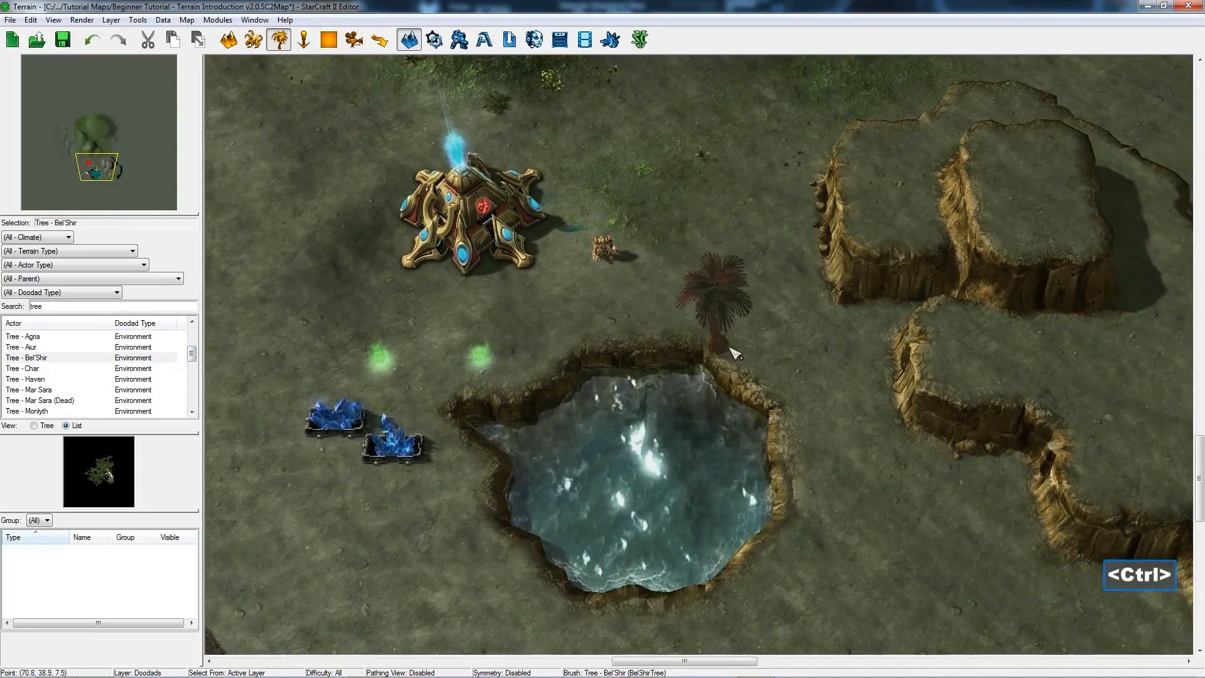
right_drag(541, 351, 570, 332)
ctrl+click(758, 315)
ctrl+click(782, 340)
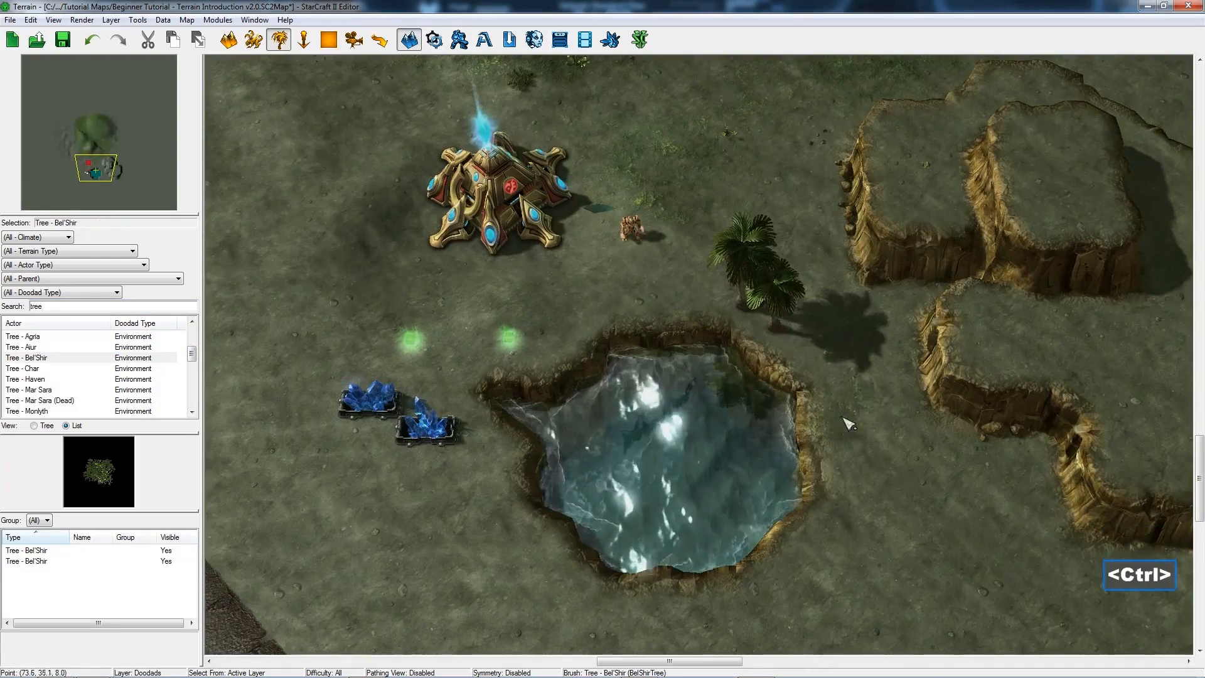
right_drag(842, 418, 830, 379)
ctrl+click(824, 402)
ctrl+click(773, 528)
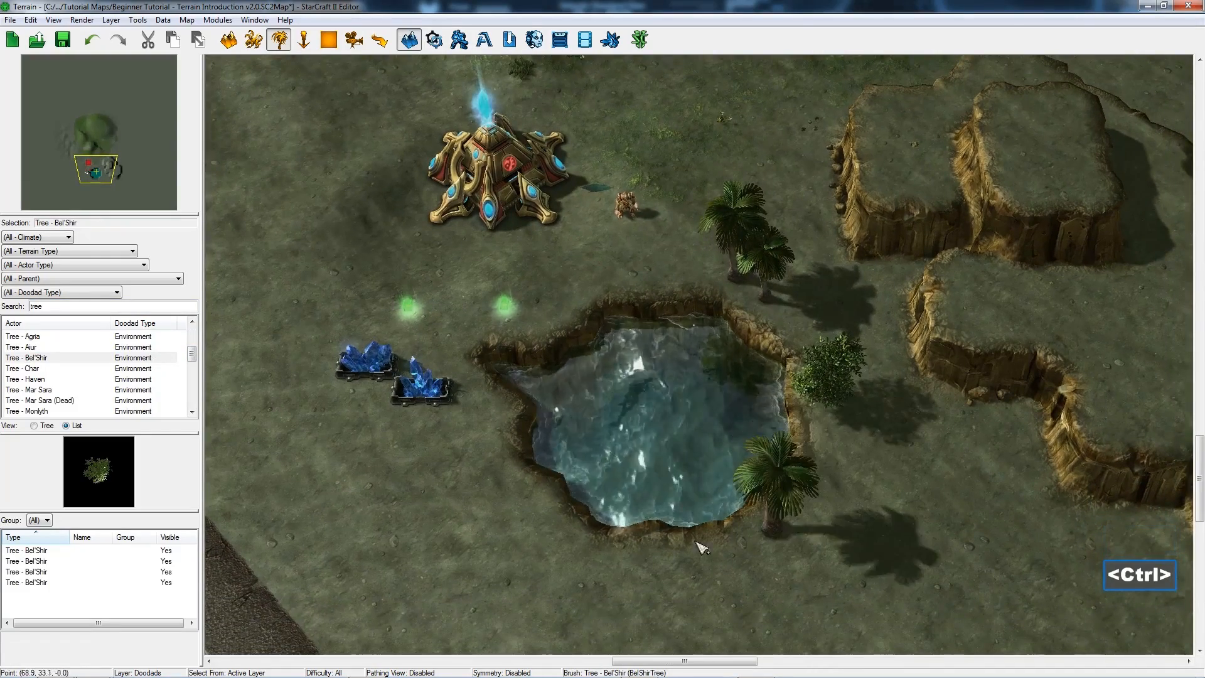
Add four more Bel'Shir trees around the pond, on its southwestern, southern, northeastern and northern sides
ctrl+click(535, 519)
ctrl+click(686, 558)
right_drag(689, 556, 690, 528)
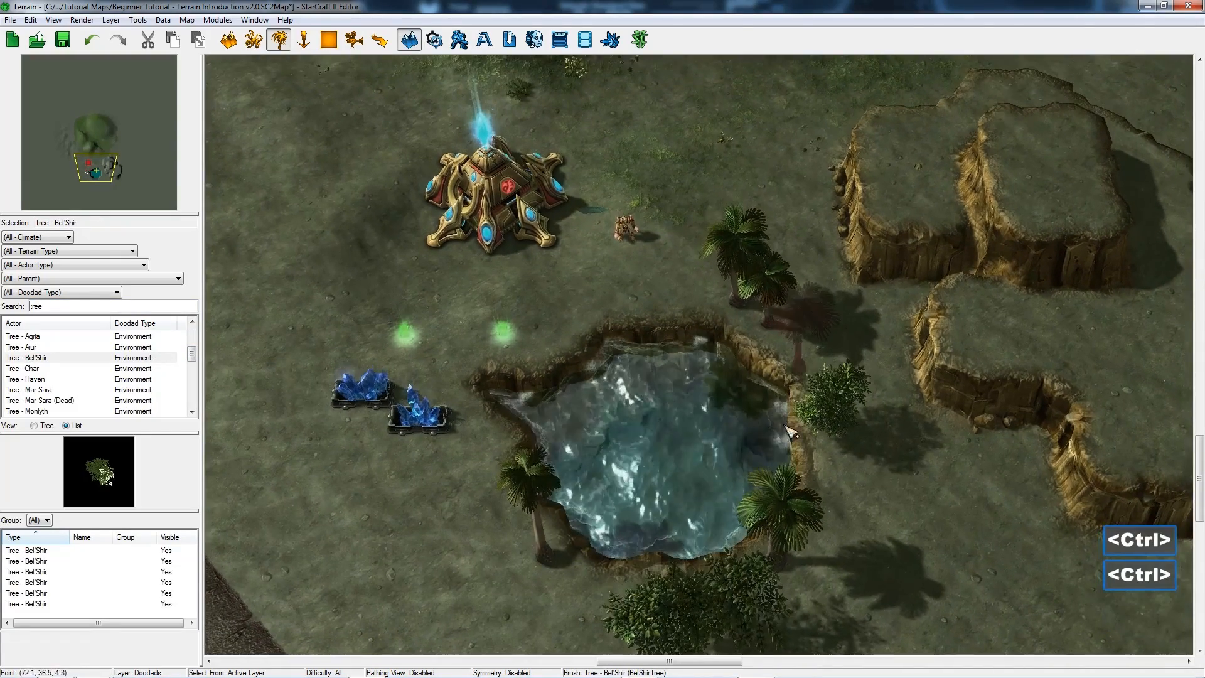
ctrl+click(801, 371)
ctrl+click(647, 296)
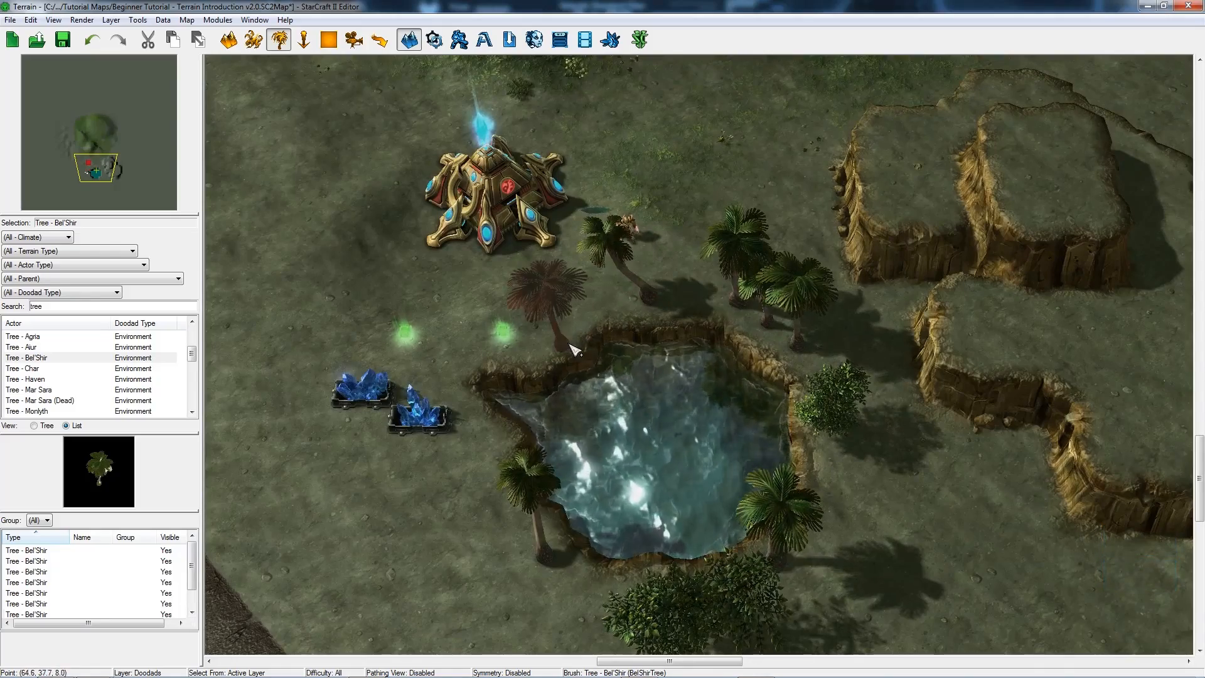
Place more Bel'Shir trees on the lower and upper cliff terraces northeast of the pond
right_drag(960, 370, 841, 325)
ctrl+click(840, 275)
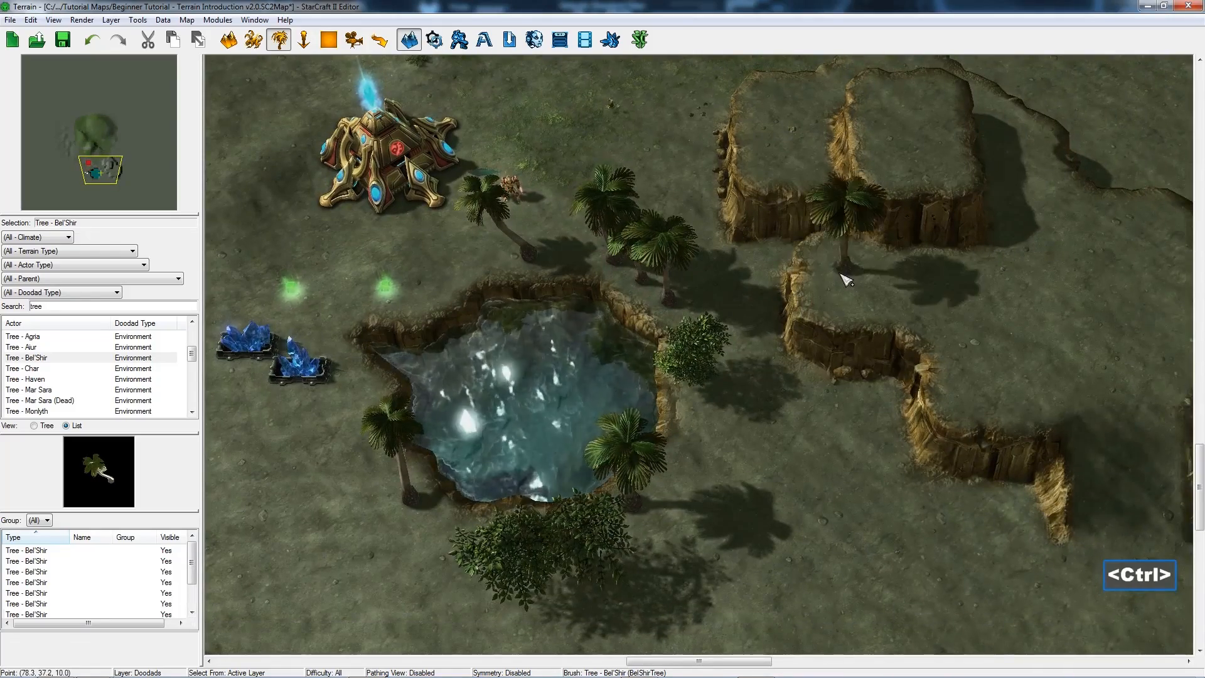
ctrl+click(833, 307)
click(967, 403)
mouse_move(803, 192)
right_down()
mouse_move(825, 299)
mouse_move(842, 318)
right_up()
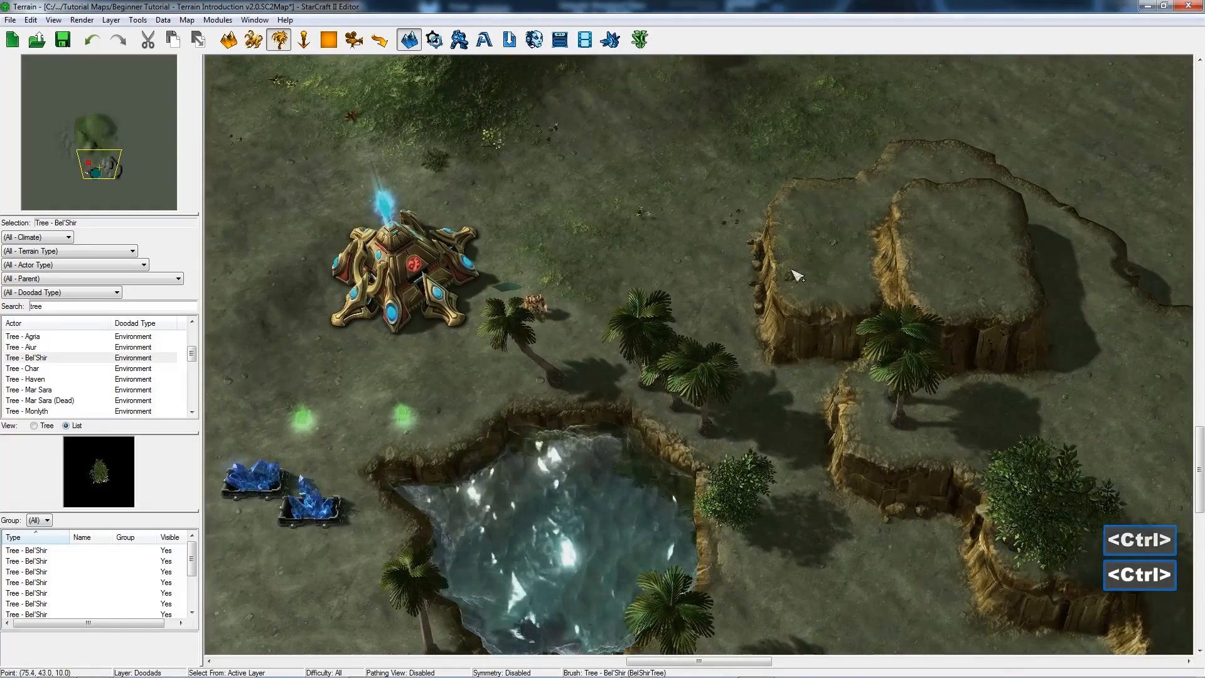
ctrl+right_drag(821, 268, 815, 301)
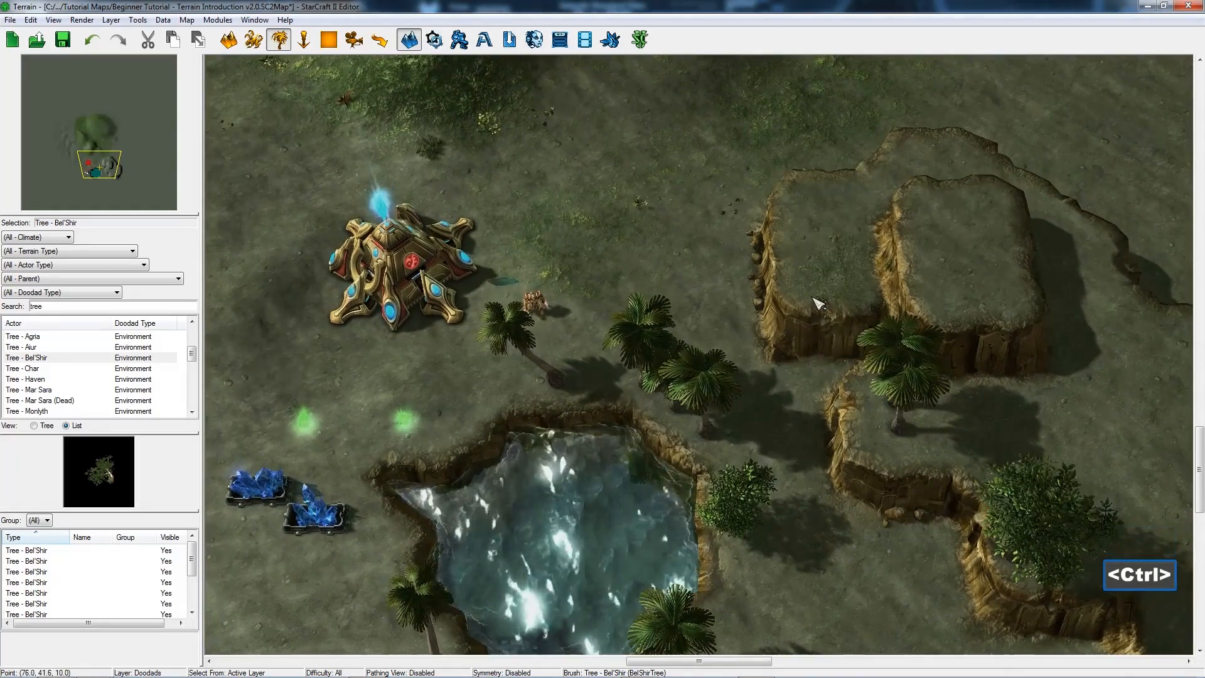
click(865, 295)
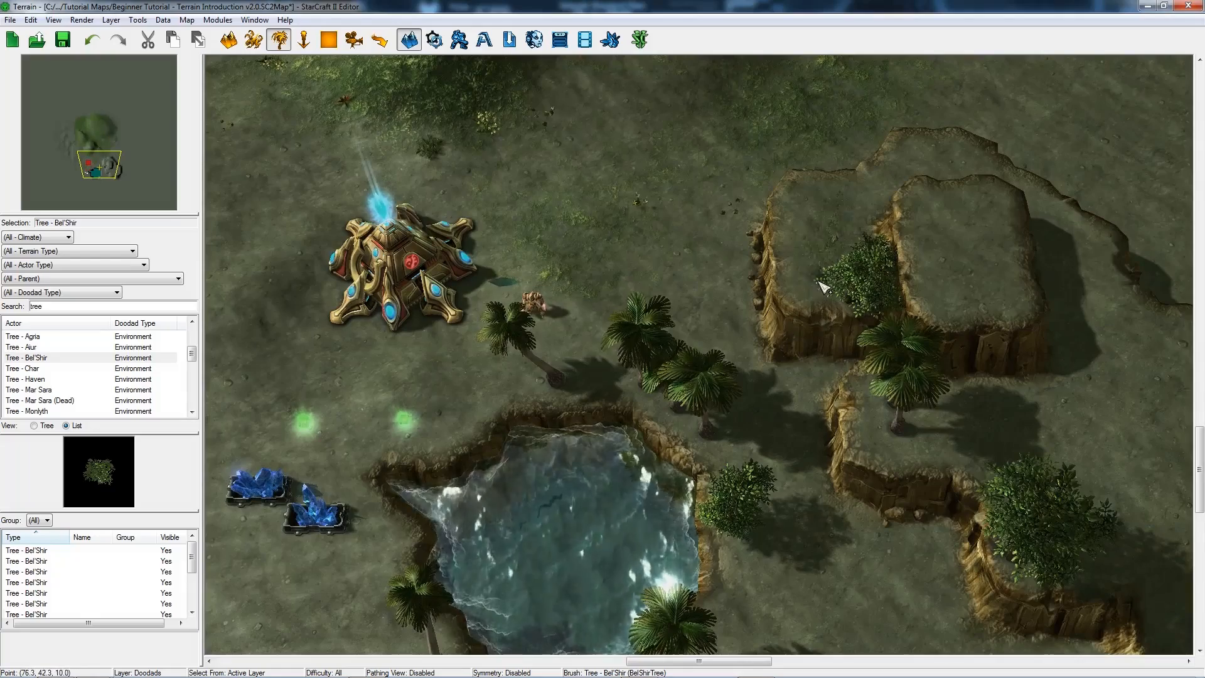
ctrl+right_drag(731, 306, 743, 339)
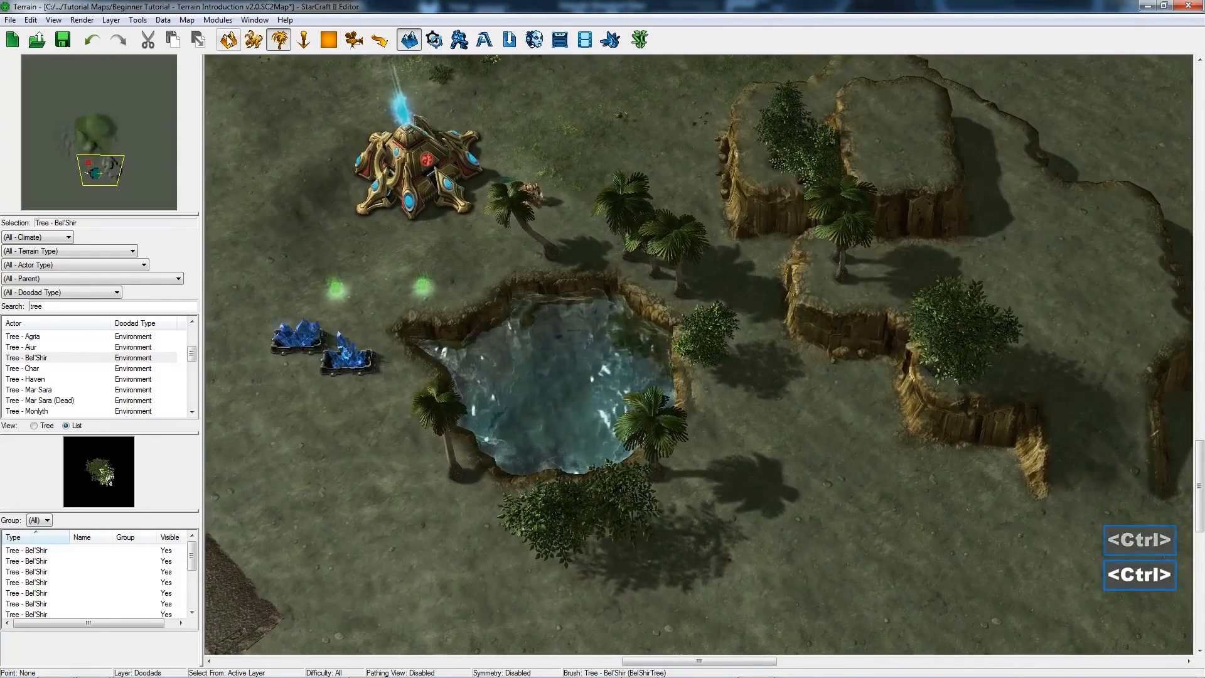
Switch to the Terrain layer and paint the BelShirBrushEx2 texture around the pond and trees with a brush size of 12
key(t)
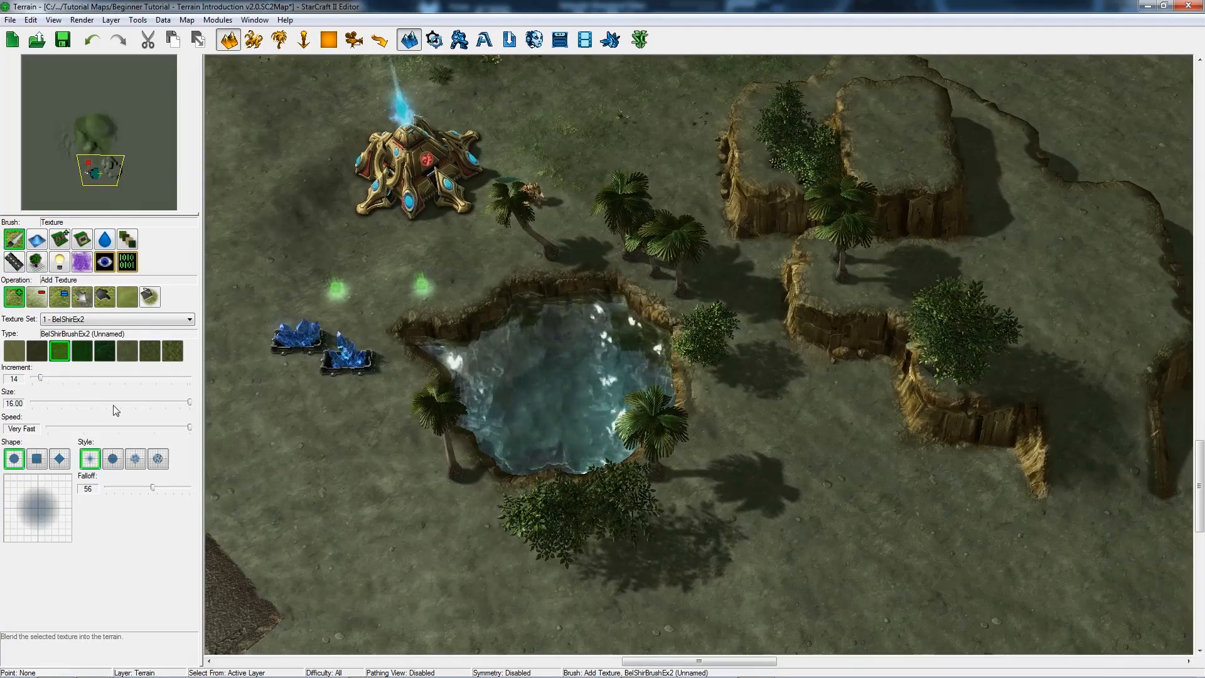
drag(113, 402, 102, 402)
ctrl+right_drag(966, 301, 978, 336)
mouse_move(885, 345)
mouse_down()
mouse_move(861, 334)
mouse_move(877, 309)
mouse_move(671, 231)
mouse_move(780, 439)
mouse_move(759, 558)
mouse_move(370, 502)
mouse_move(373, 284)
mouse_move(498, 165)
mouse_move(277, 385)
mouse_up()
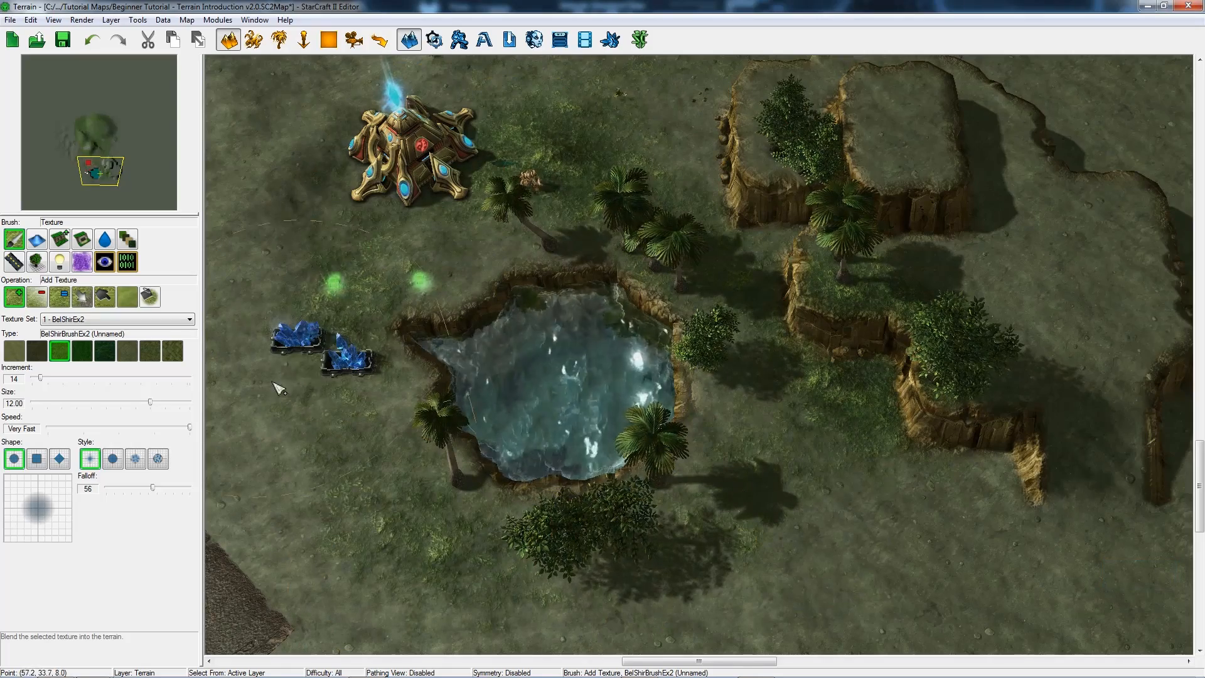
Paint more BelShirBrushEx2 texture on the ground south and east of the pond and release the brush
right_drag(277, 385, 355, 293)
mouse_move(355, 293)
mouse_down()
mouse_move(583, 536)
mouse_move(860, 253)
mouse_move(1044, 431)
mouse_up()
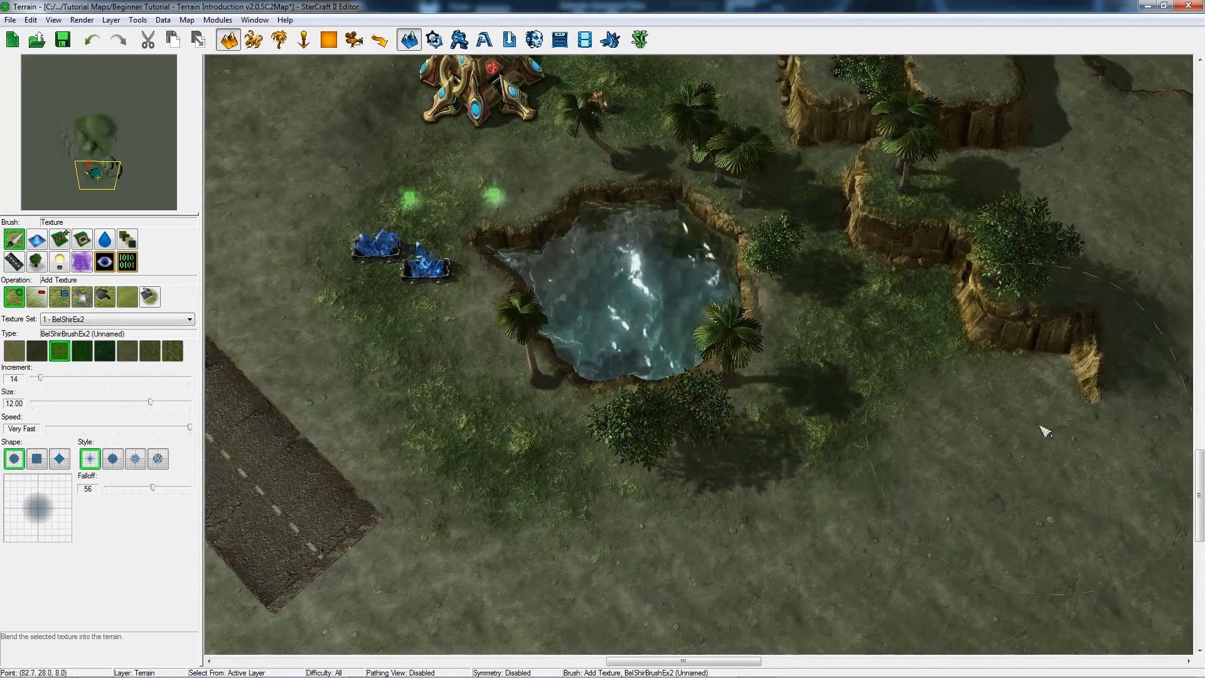
right_drag(1043, 431, 800, 320)
mouse_move(801, 321)
mouse_down()
mouse_move(807, 482)
mouse_move(684, 487)
mouse_up()
mouse_move(684, 487)
right_down()
mouse_move(752, 494)
mouse_move(745, 411)
mouse_move(751, 499)
mouse_move(738, 419)
mouse_move(749, 416)
right_up()
ctrl+right_drag(789, 359, 783, 329)
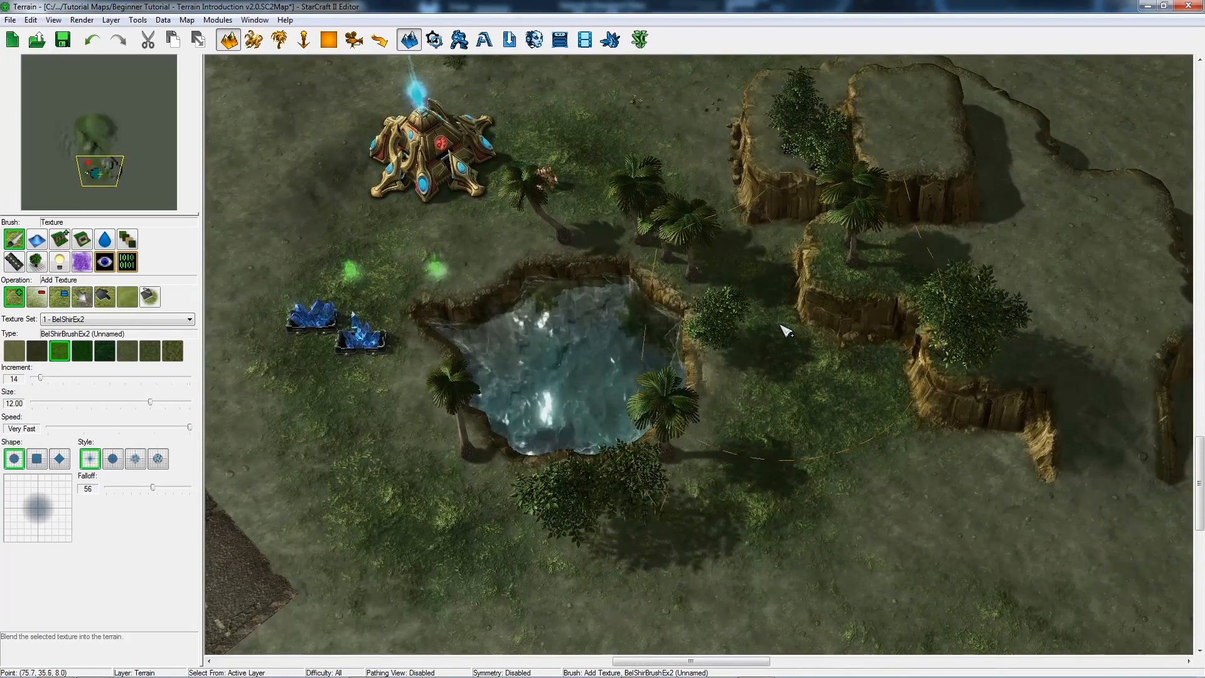
key(Escape)
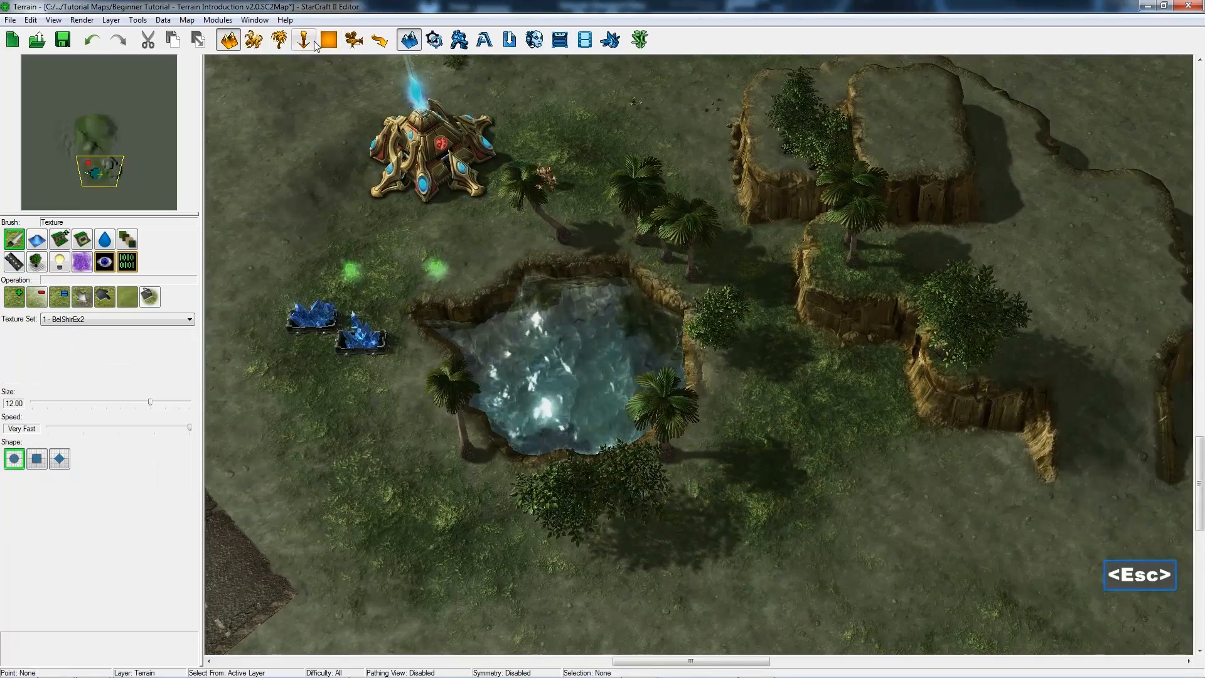
Switch to the Doodads layer, clear the doodad search filter and release the placement brush
click(279, 48)
ctrl+right_drag(753, 276, 799, 271)
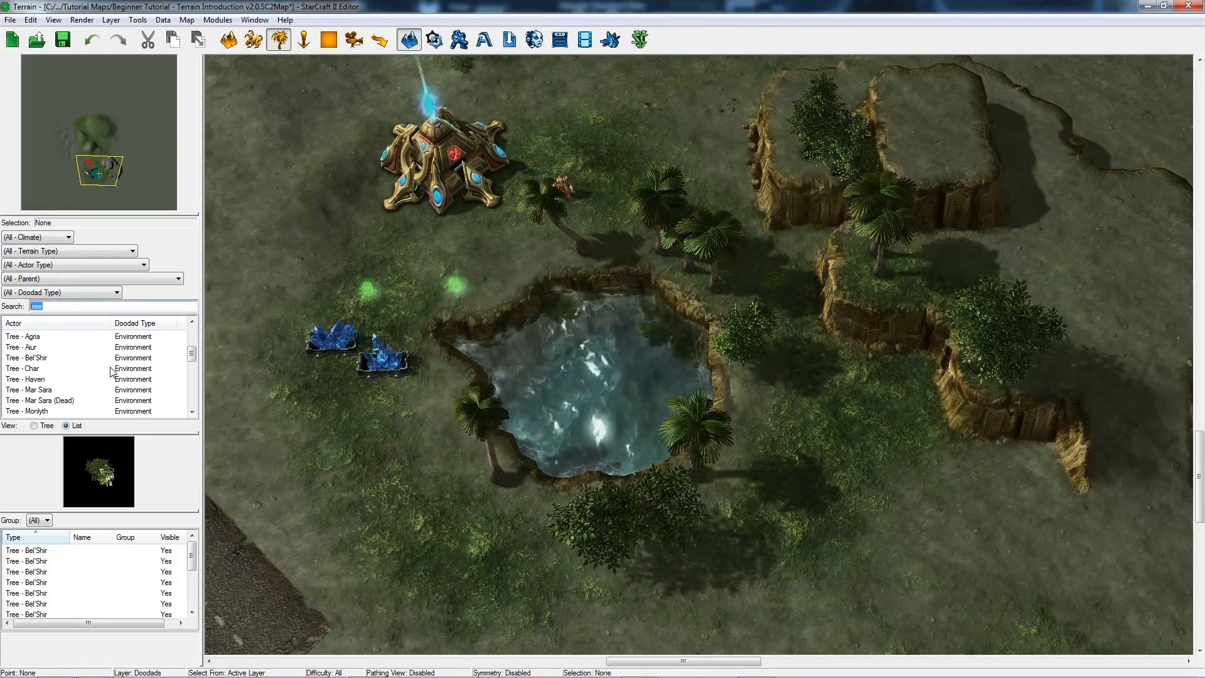
key(BackSpace)
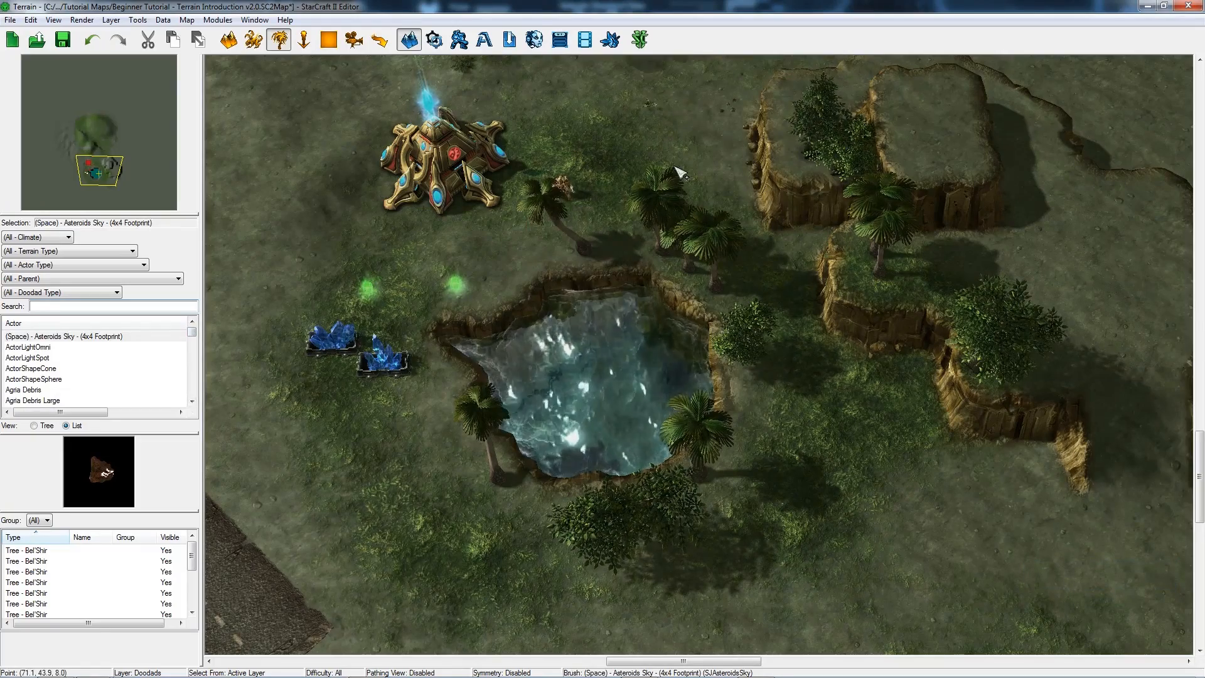
ctrl+right_drag(731, 276, 724, 262)
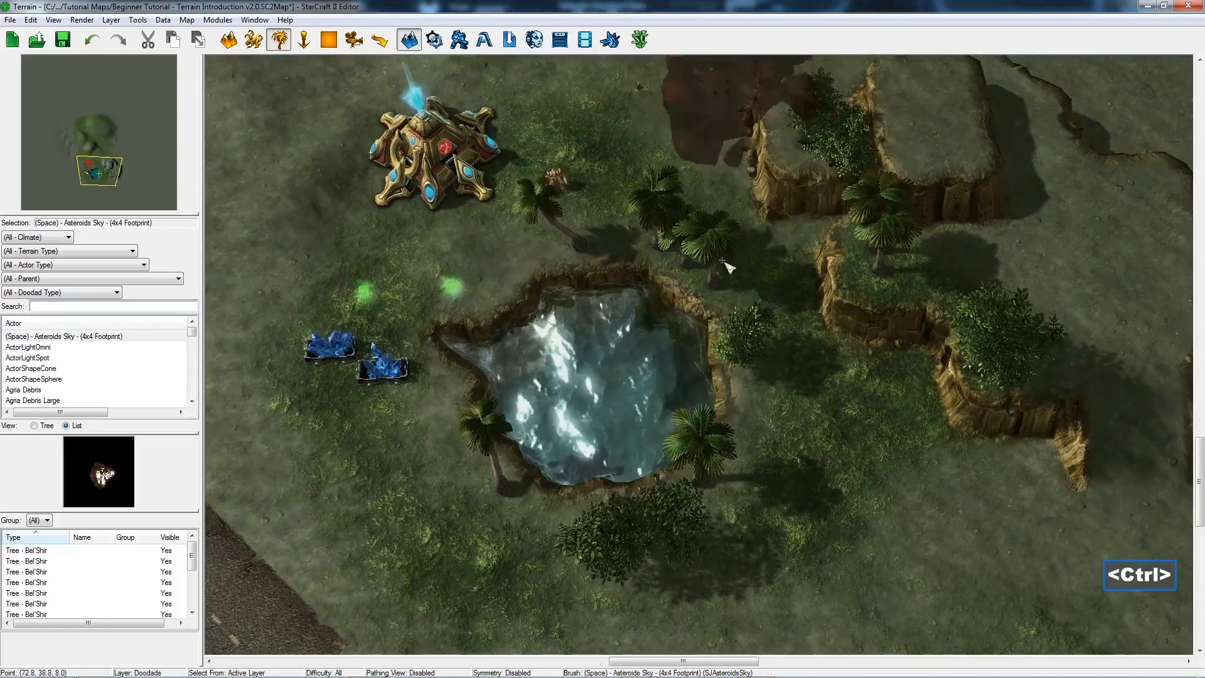
key(Escape)
Turn on the pathing view and examine the footprints of the trees, cliffs, pond and mineral fields
right_drag(845, 383, 745, 367)
key(o)
ctrl+right_drag(748, 414, 731, 371)
scroll(761, 422, up, 3)
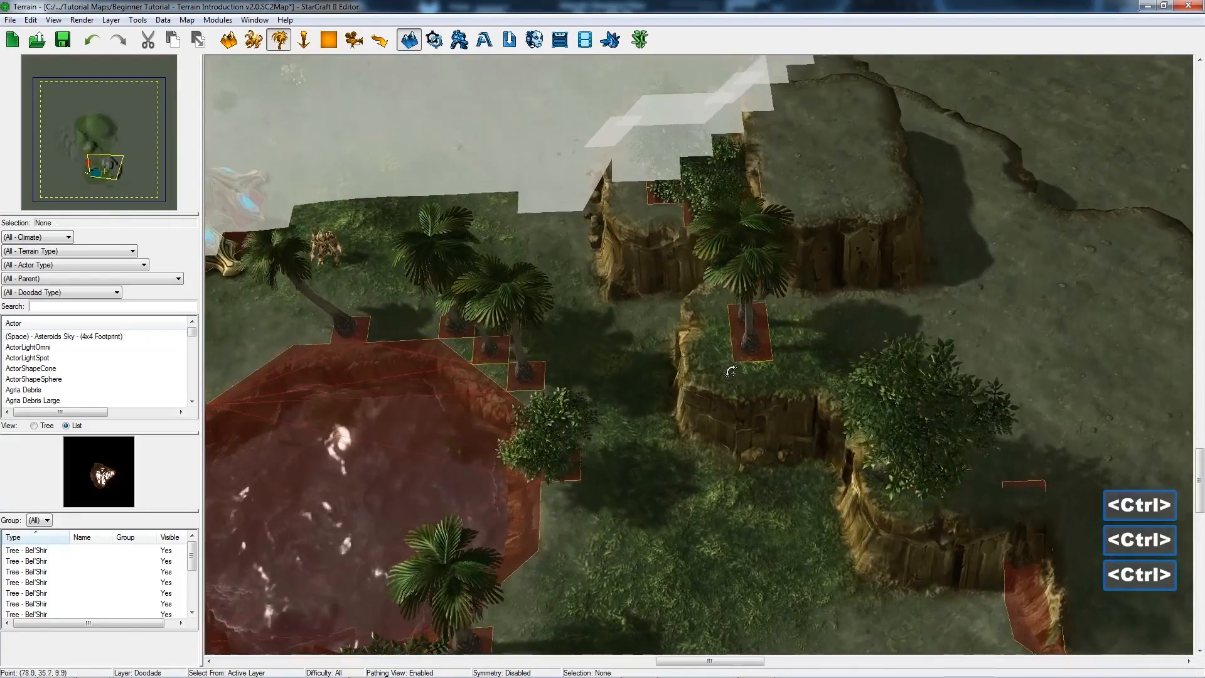
scroll(747, 381, up, 3)
ctrl+right_drag(627, 354, 645, 312)
ctrl+right_drag(739, 289, 706, 358)
ctrl+right_drag(851, 344, 595, 353)
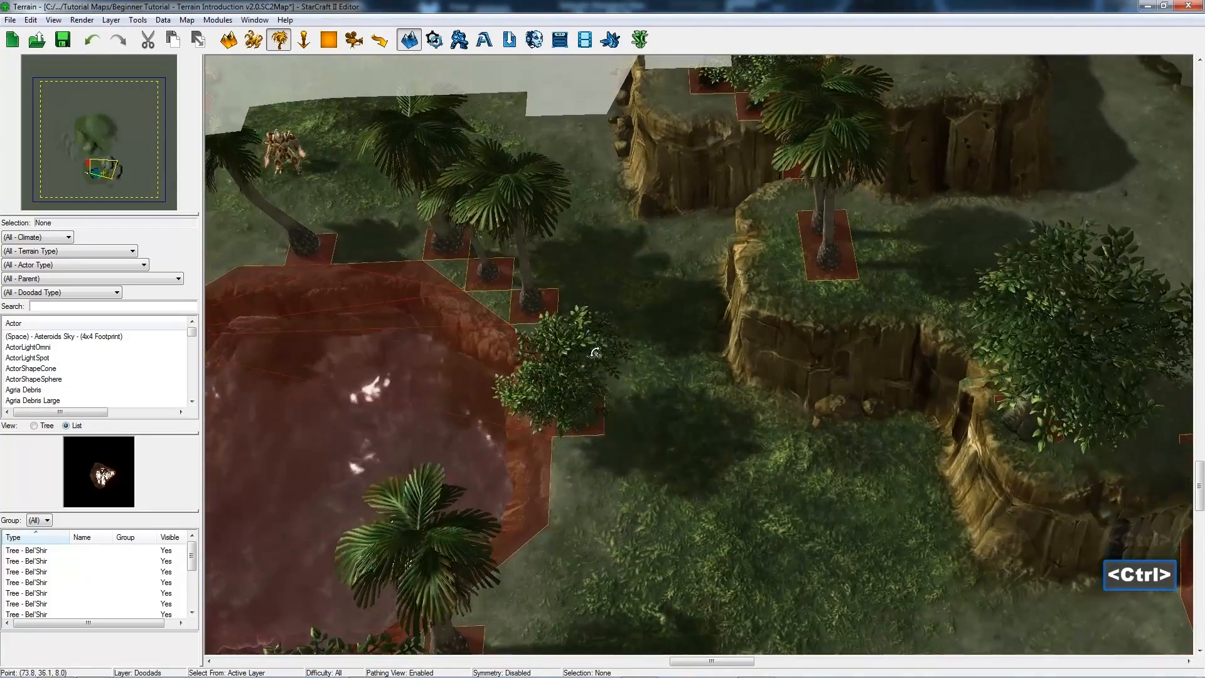
ctrl+right_drag(724, 512, 627, 504)
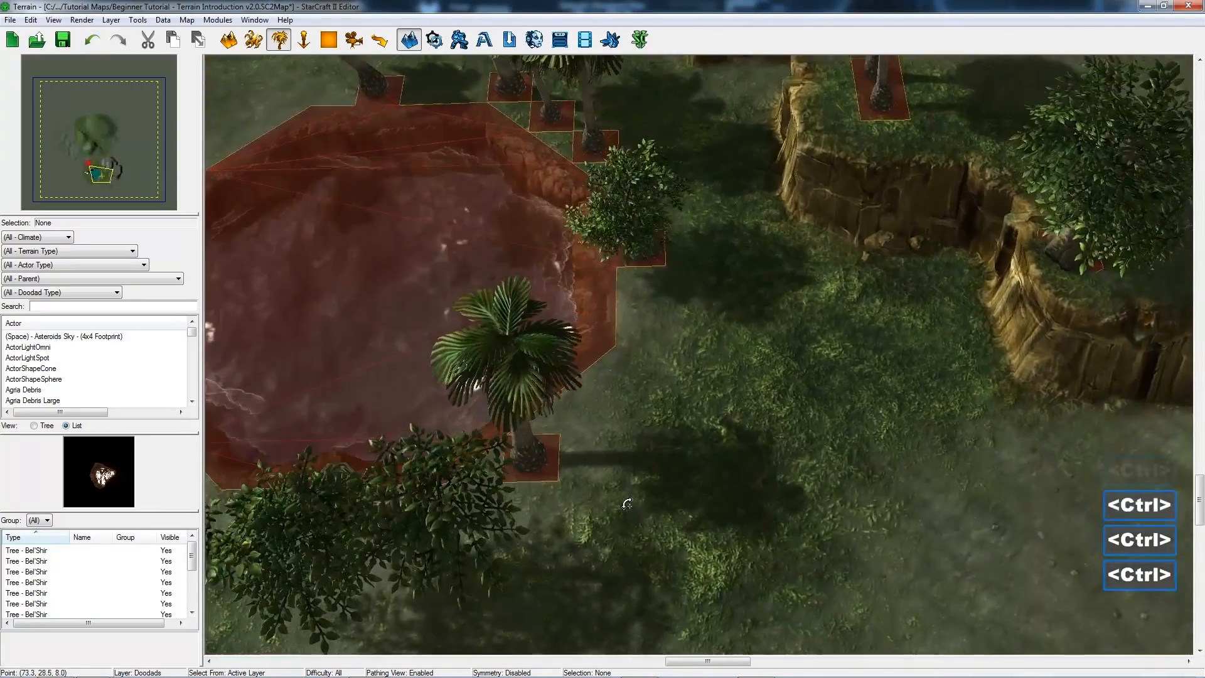
right_drag(565, 389, 813, 392)
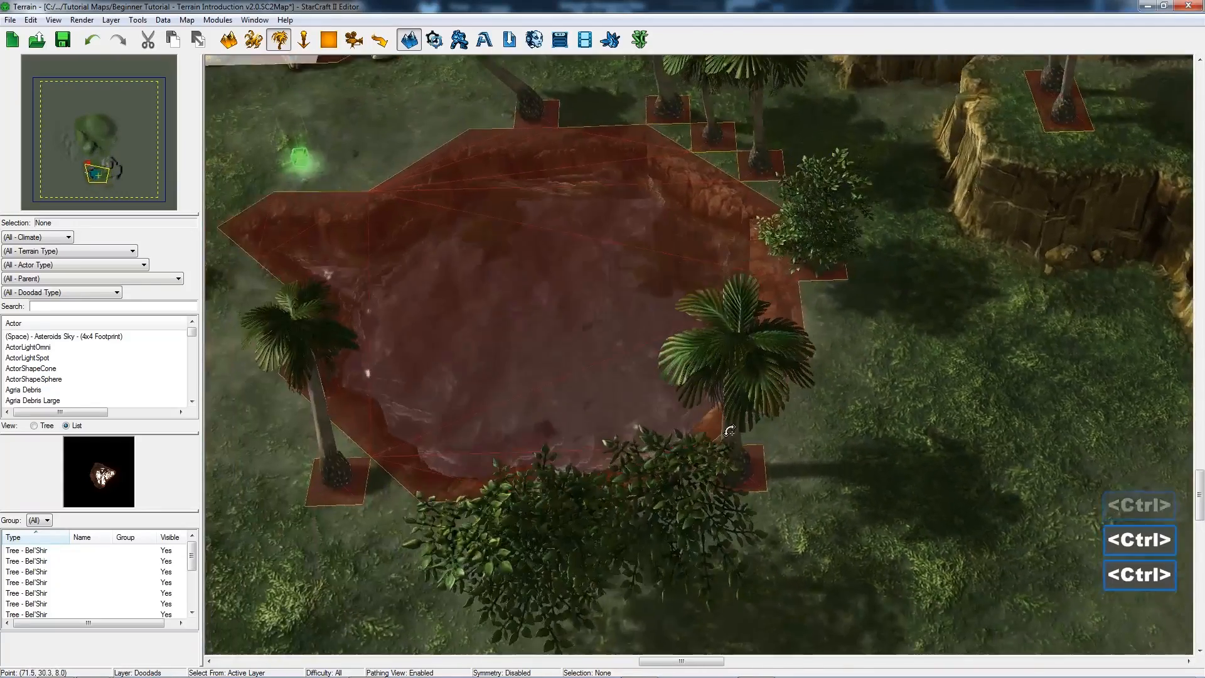
right_drag(503, 374, 774, 449)
right_drag(870, 317, 1058, 283)
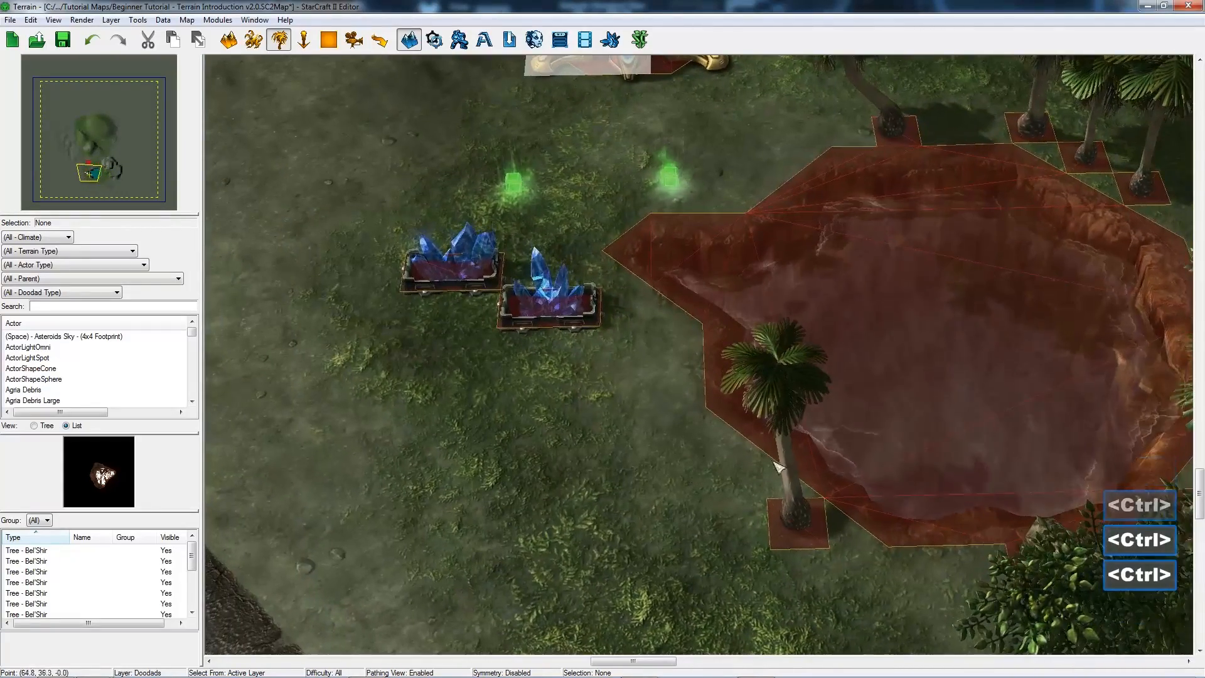
right_drag(773, 267, 639, 464)
scroll(639, 463, down, 3)
right_drag(843, 408, 742, 432)
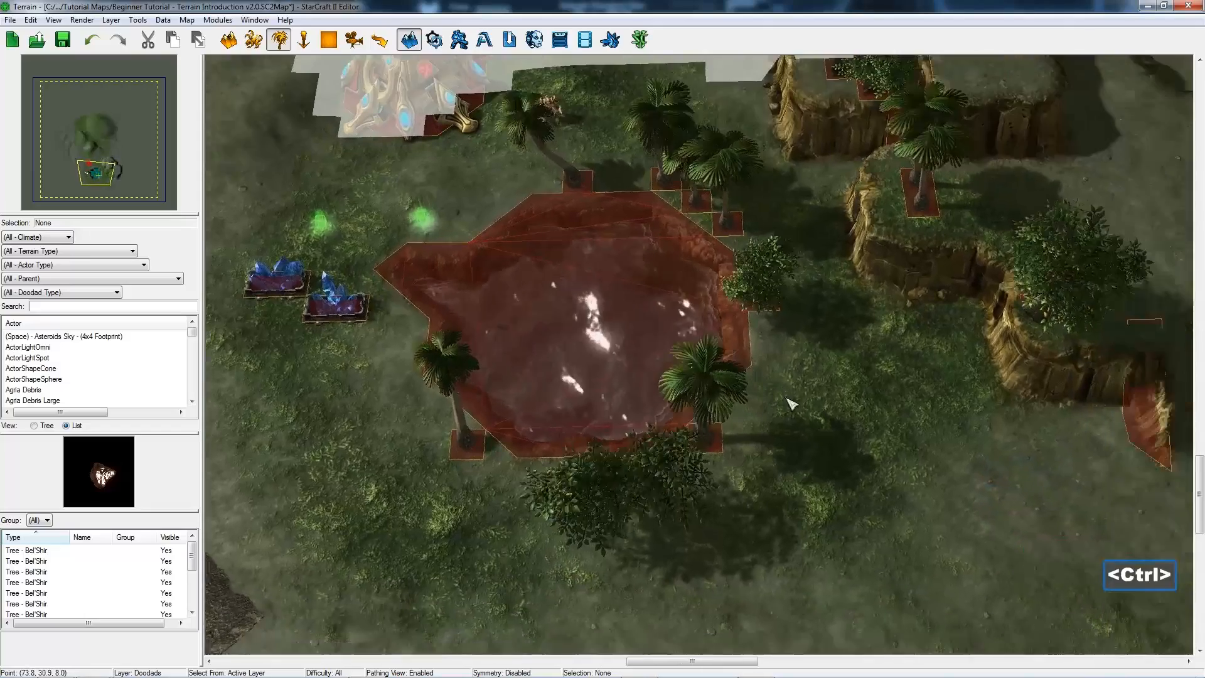
right_drag(824, 325, 775, 363)
Rotate the two Bel'Shir trees on the pond's eastern and northeastern shore together, and deselect them
click(675, 353)
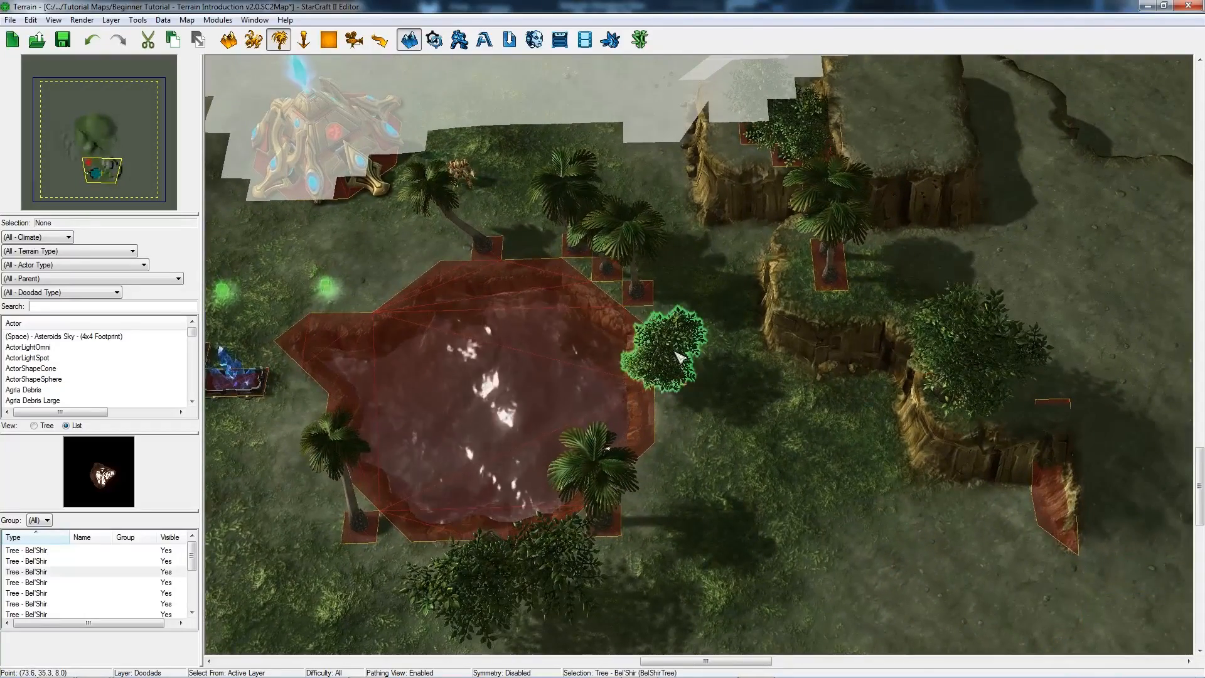
shift+click(639, 292)
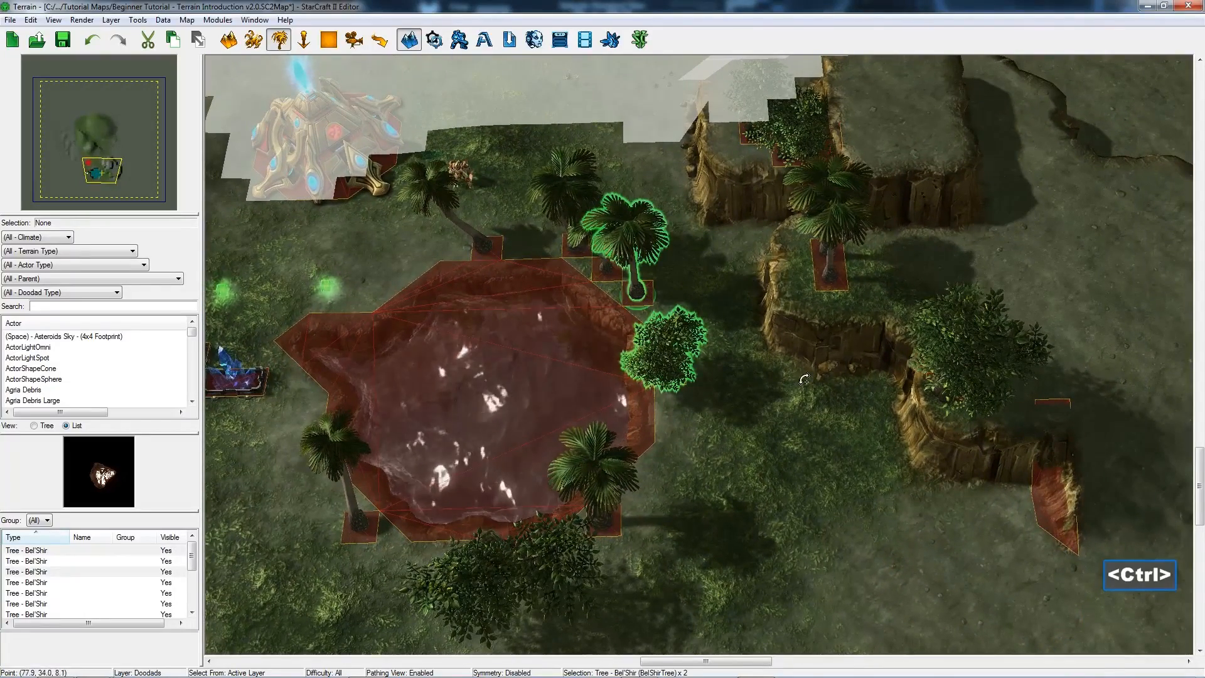
ctrl+drag(746, 411, 835, 408)
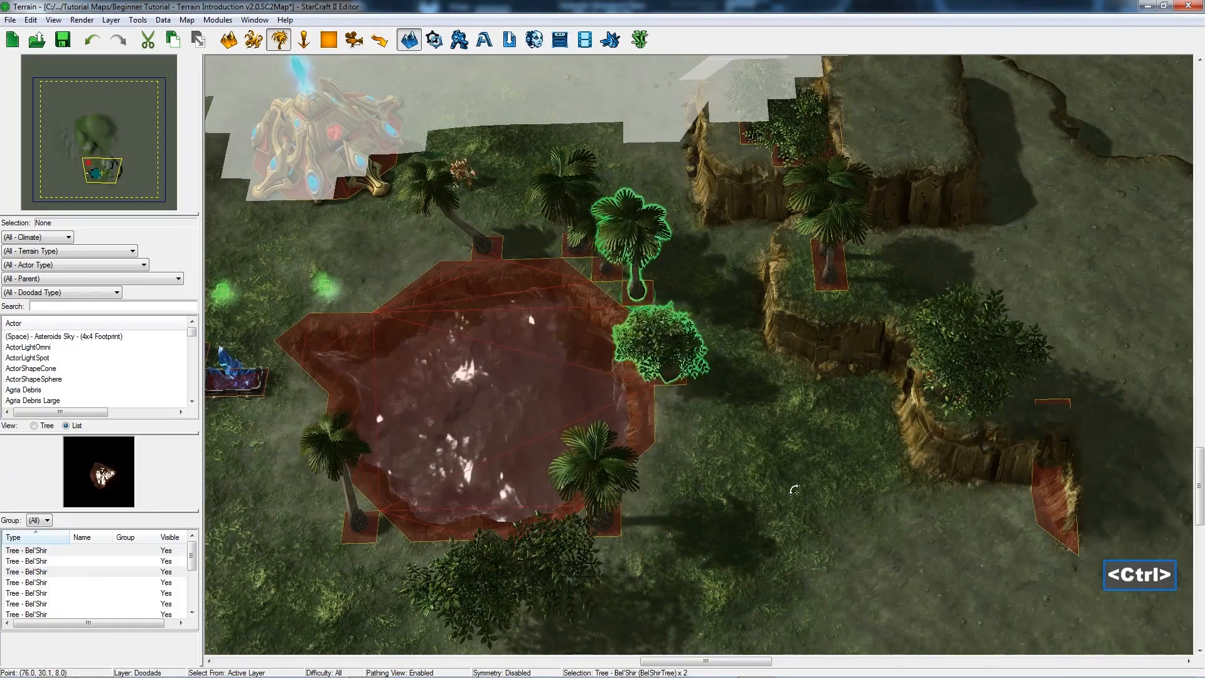
ctrl+drag(863, 351, 835, 143)
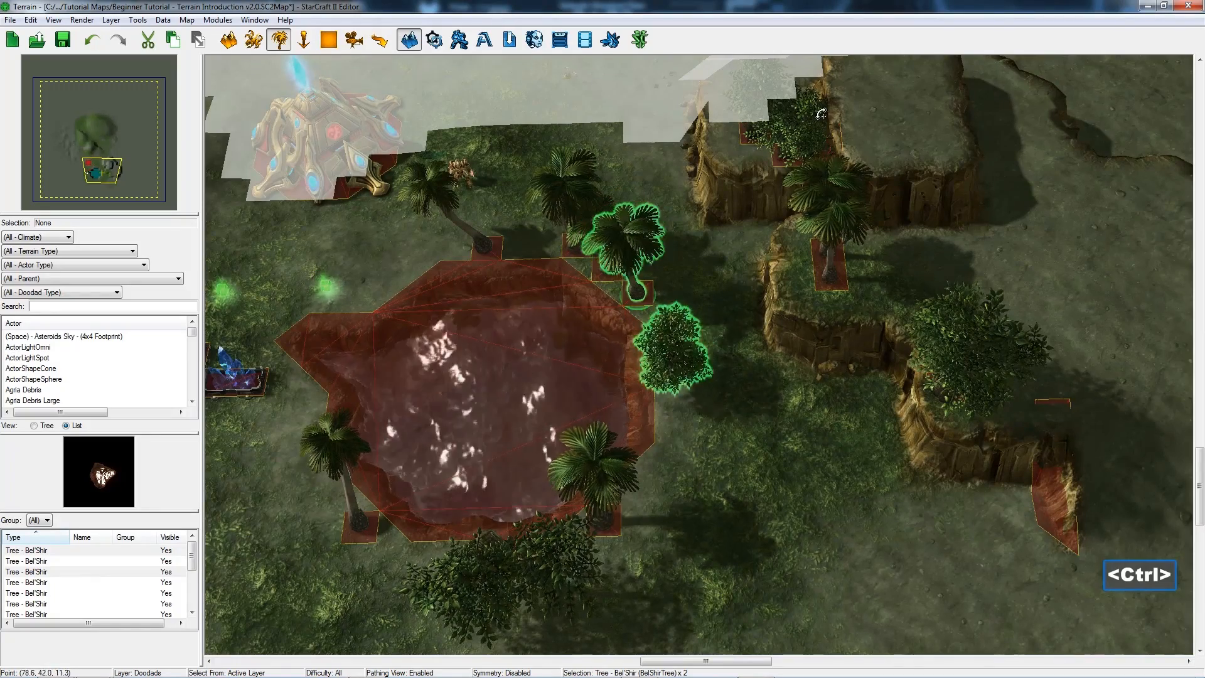
right_drag(664, 537, 871, 528)
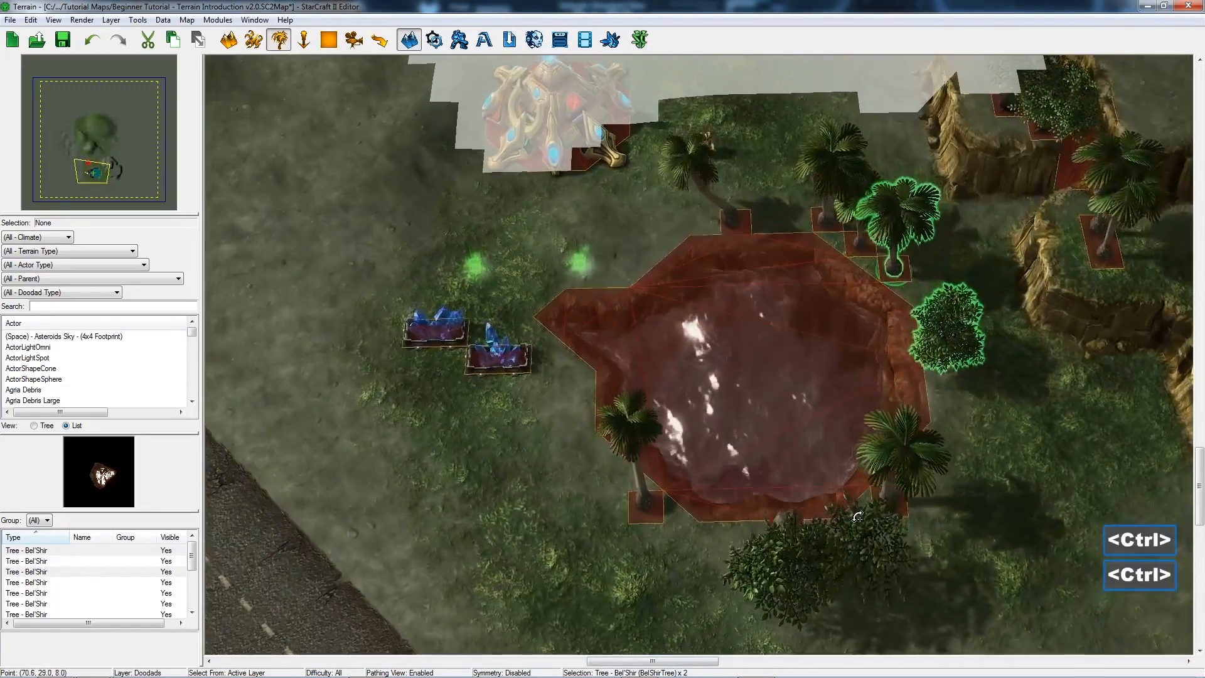
key(Escape)
In the object properties of the Bel'Shir tree on the eastern shore, set the pitch to 306.87 and the roll to 240.26
ctrl+right_drag(561, 564, 438, 460)
click(573, 506)
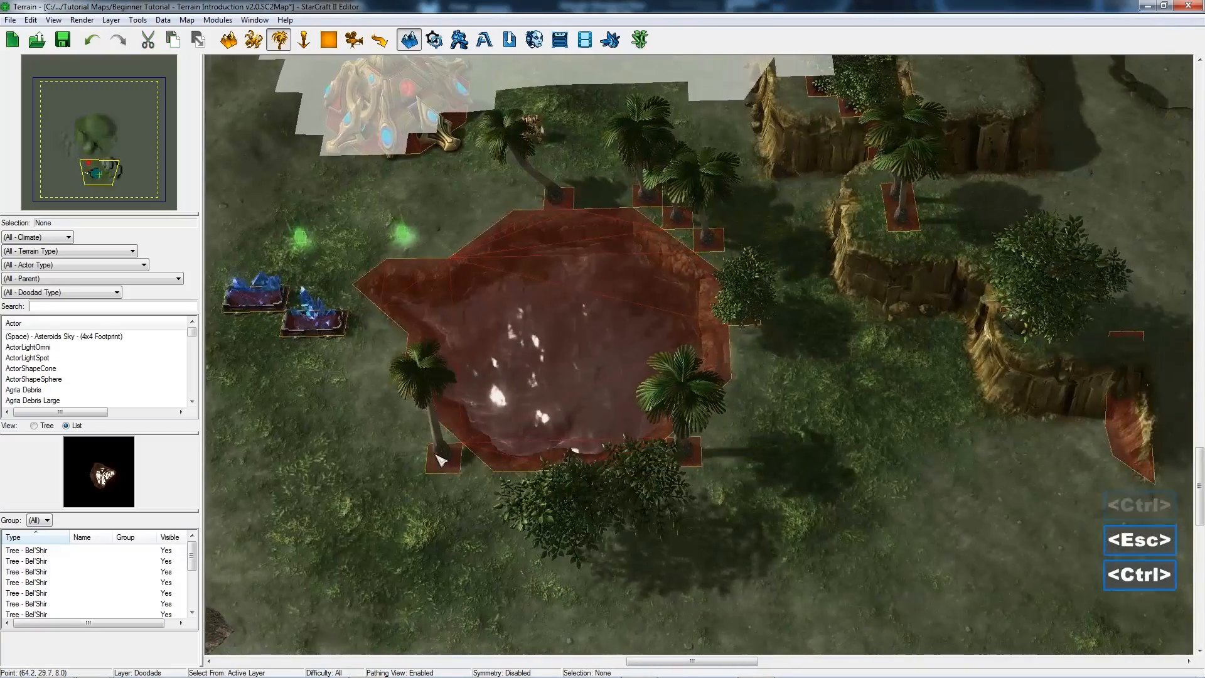
click(743, 304)
key(Return)
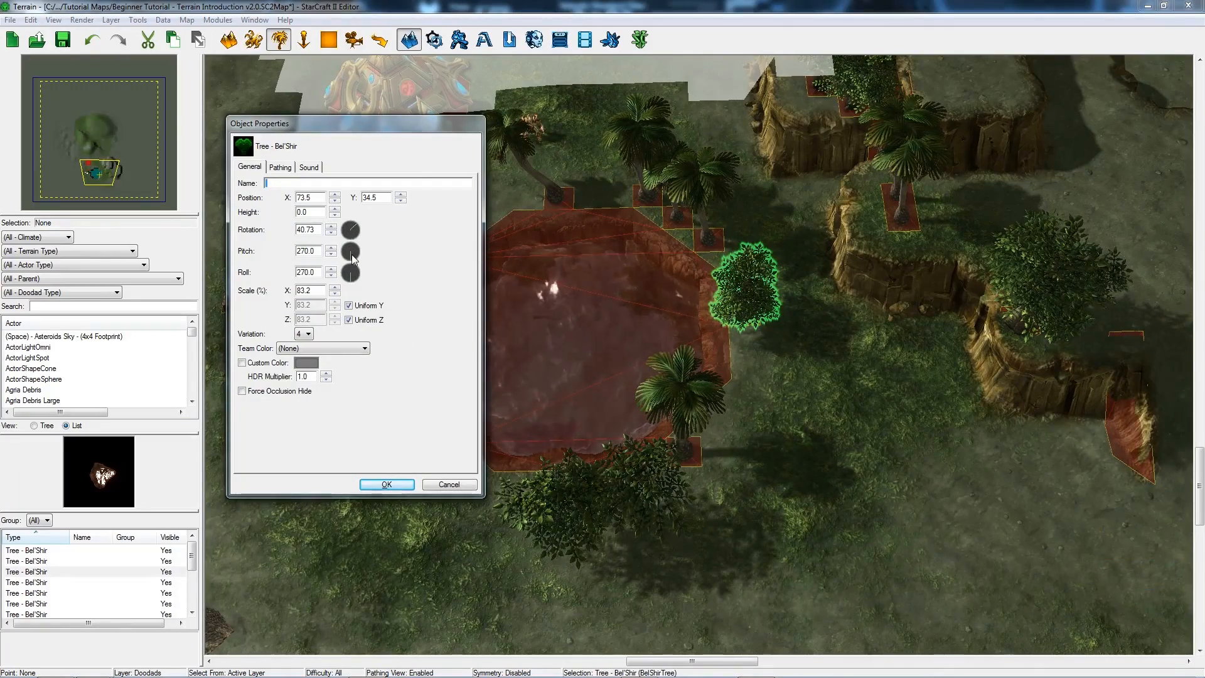
key(Return)
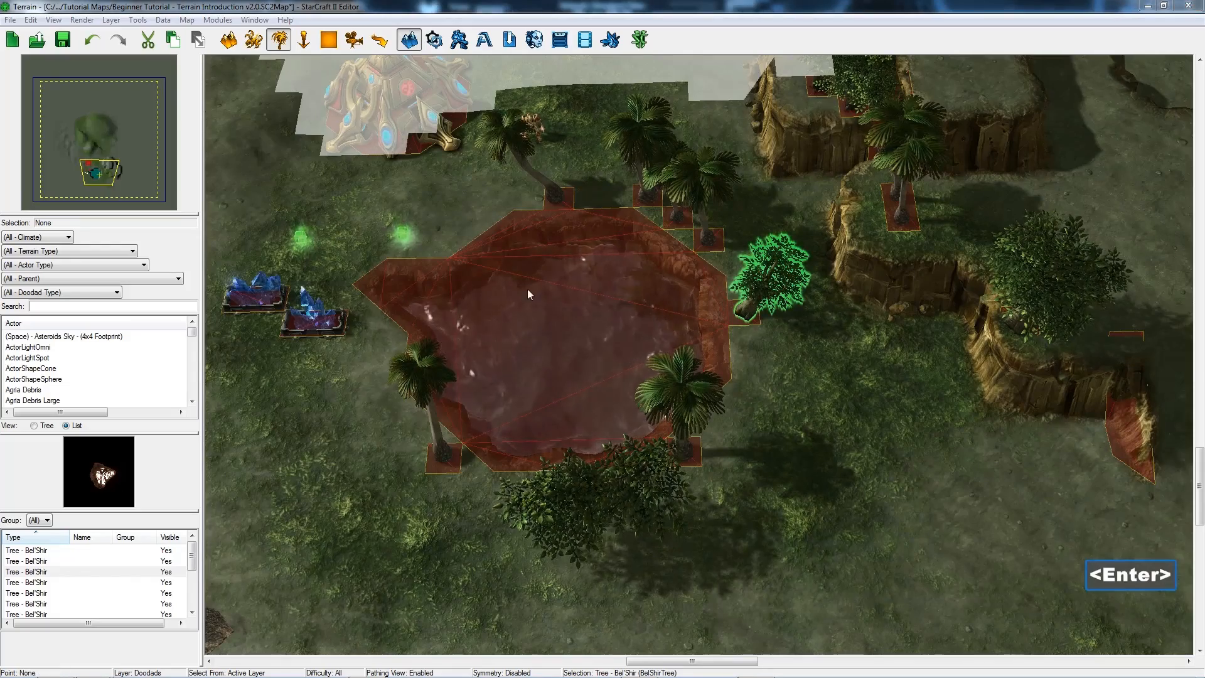
key(Return)
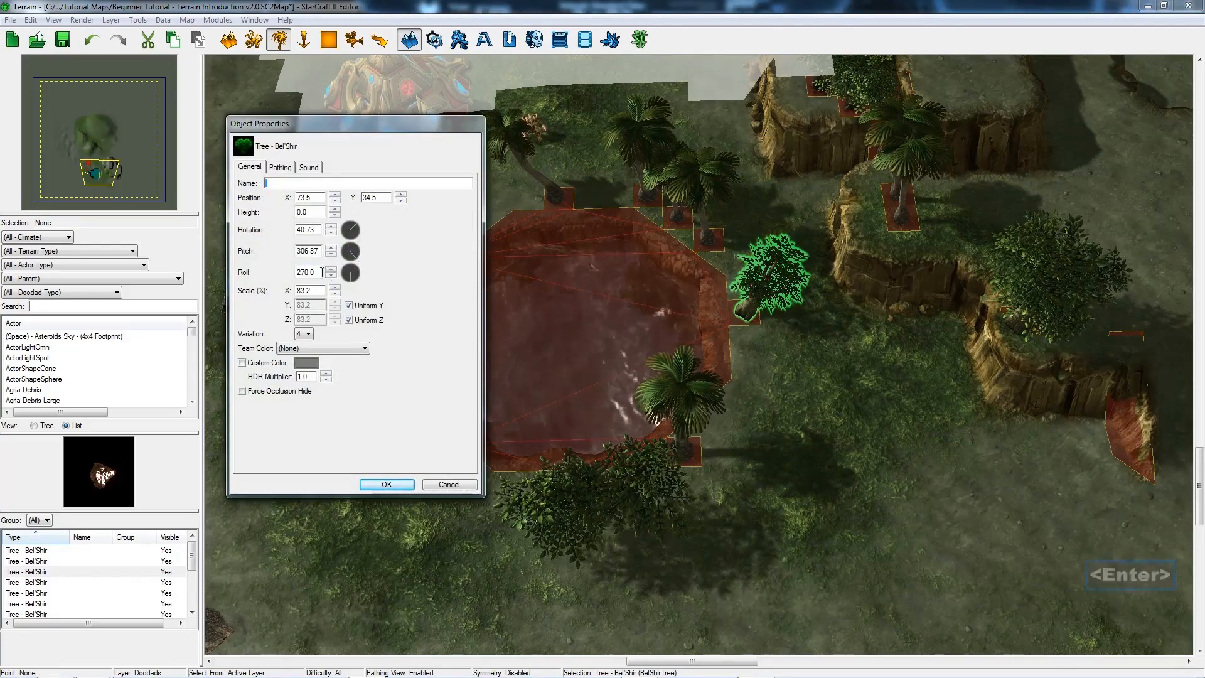
key(Return)
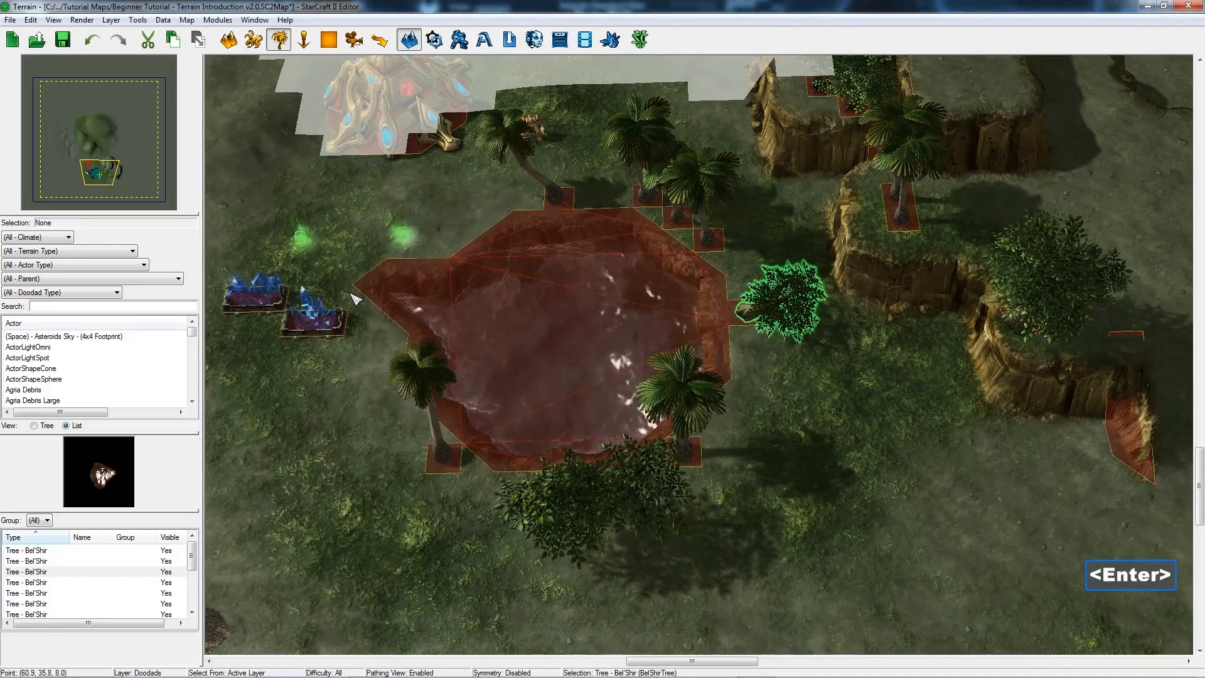
Change the eastern shore tree's model variation to 1
key(Return)
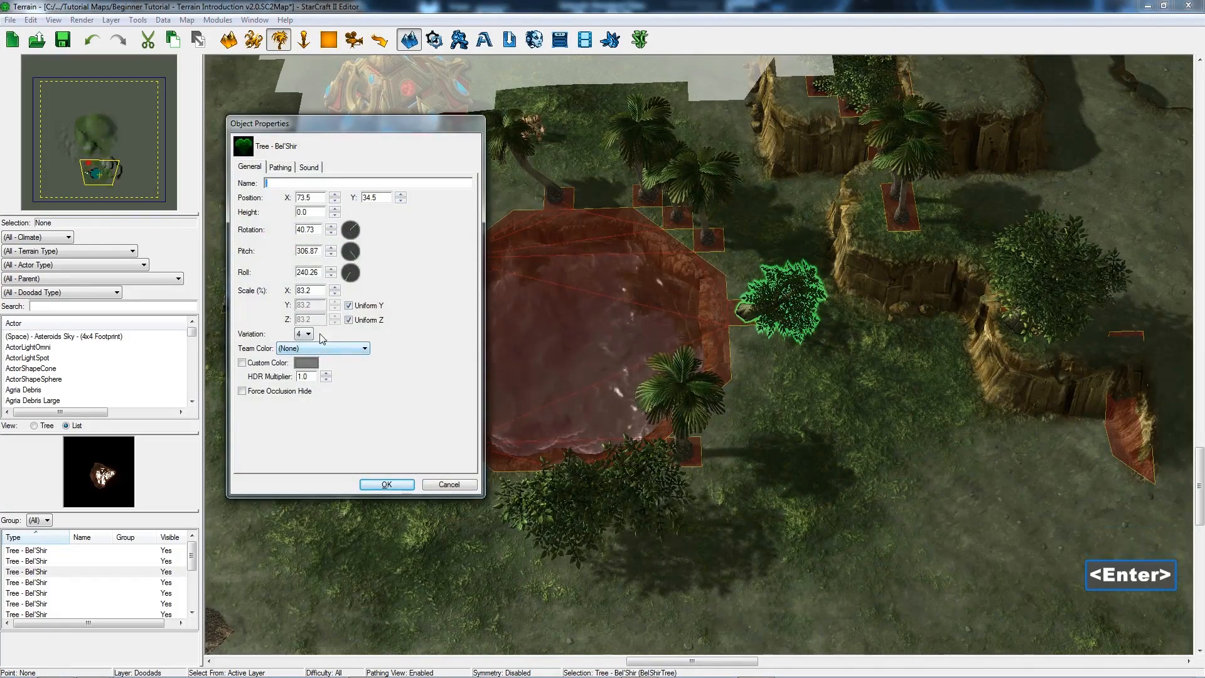
click(300, 335)
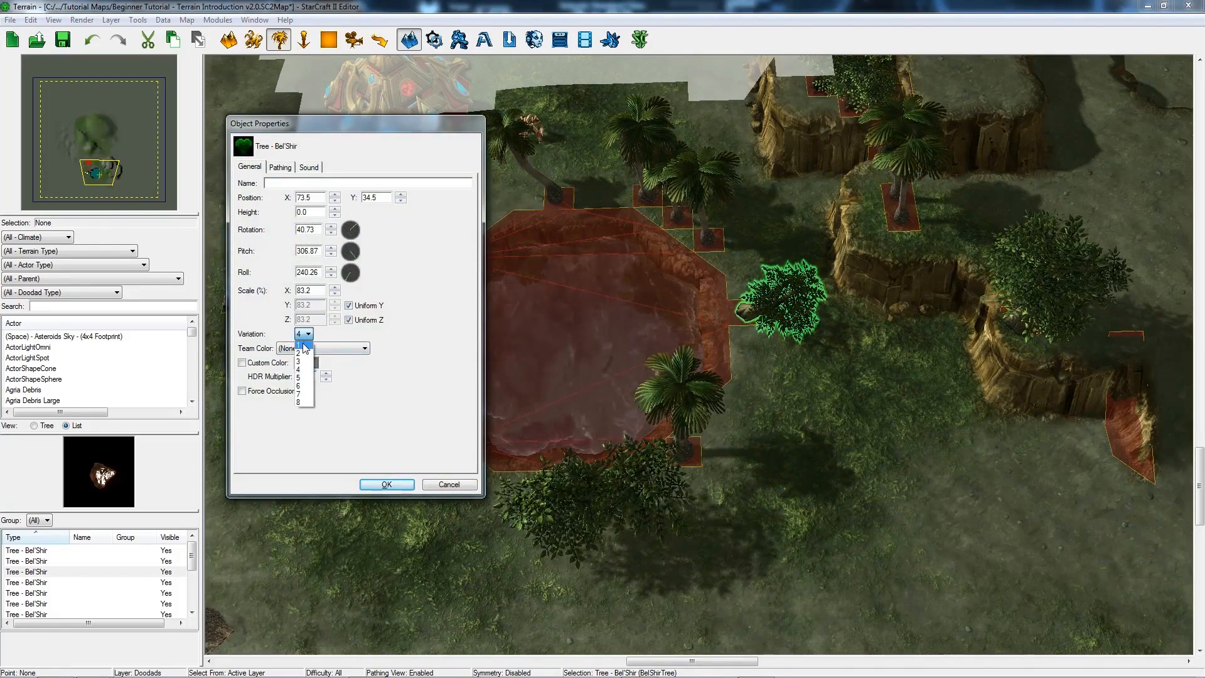
click(303, 345)
key(Return)
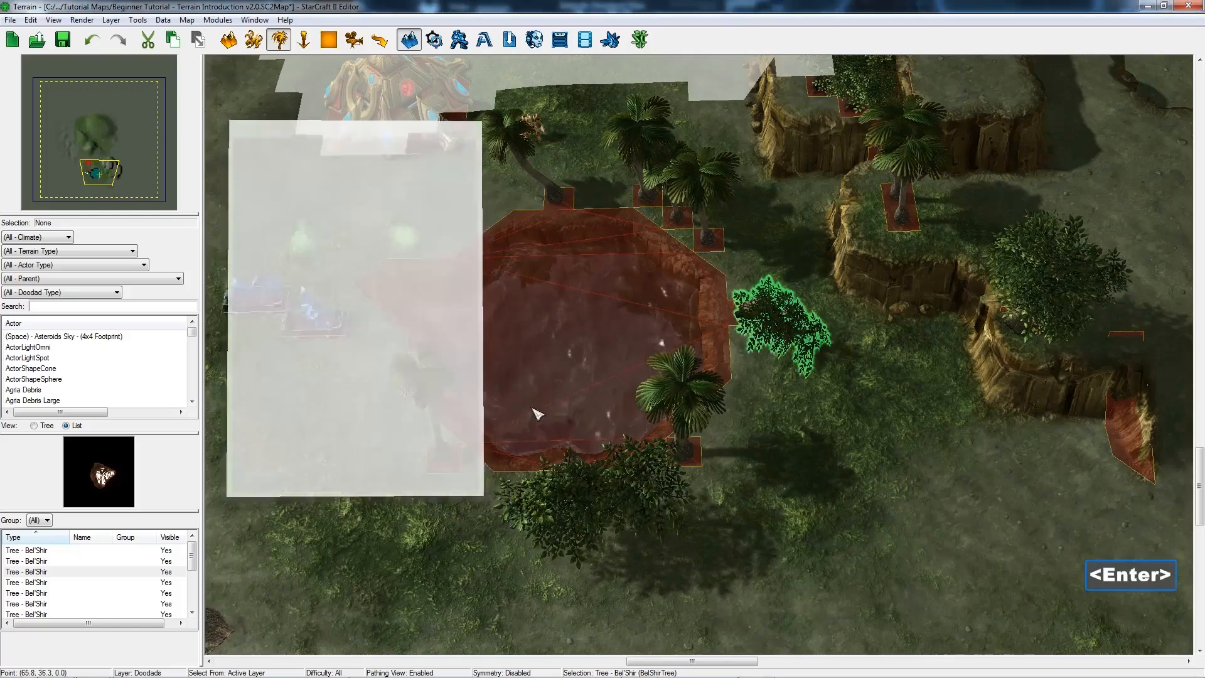
ctrl+right_drag(762, 492, 695, 326)
scroll(715, 415, up, 1)
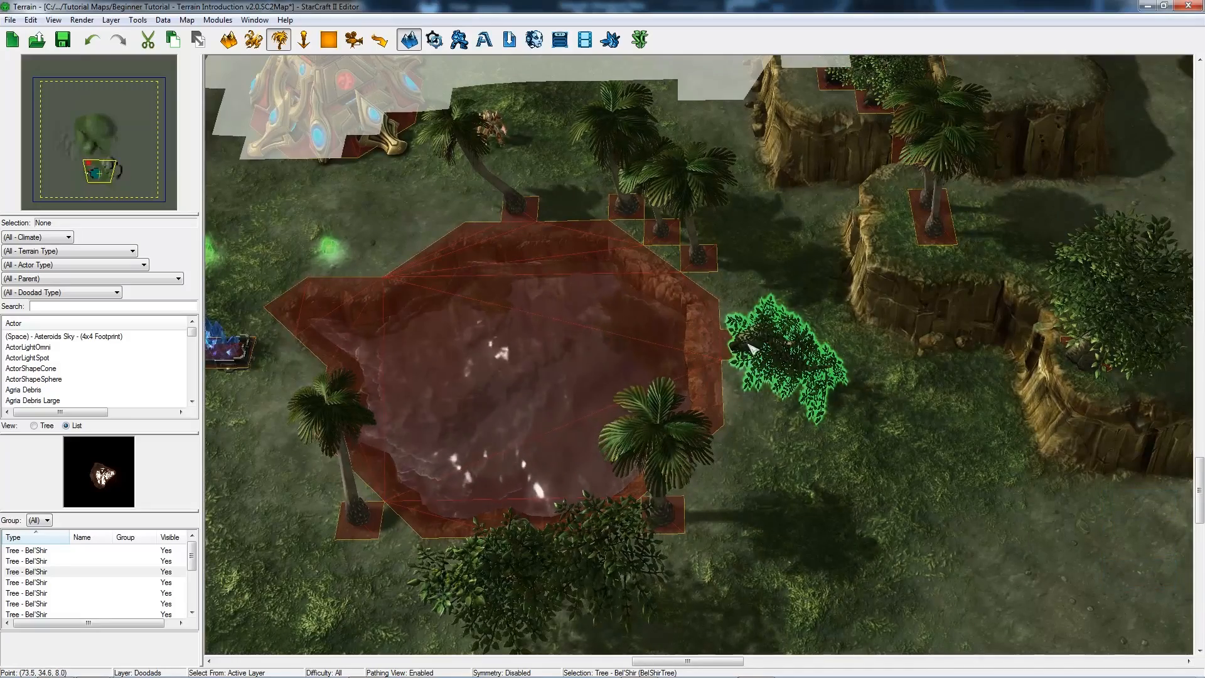
Try a height of 5 on the eastern shore tree and undo its property changes
key(Return)
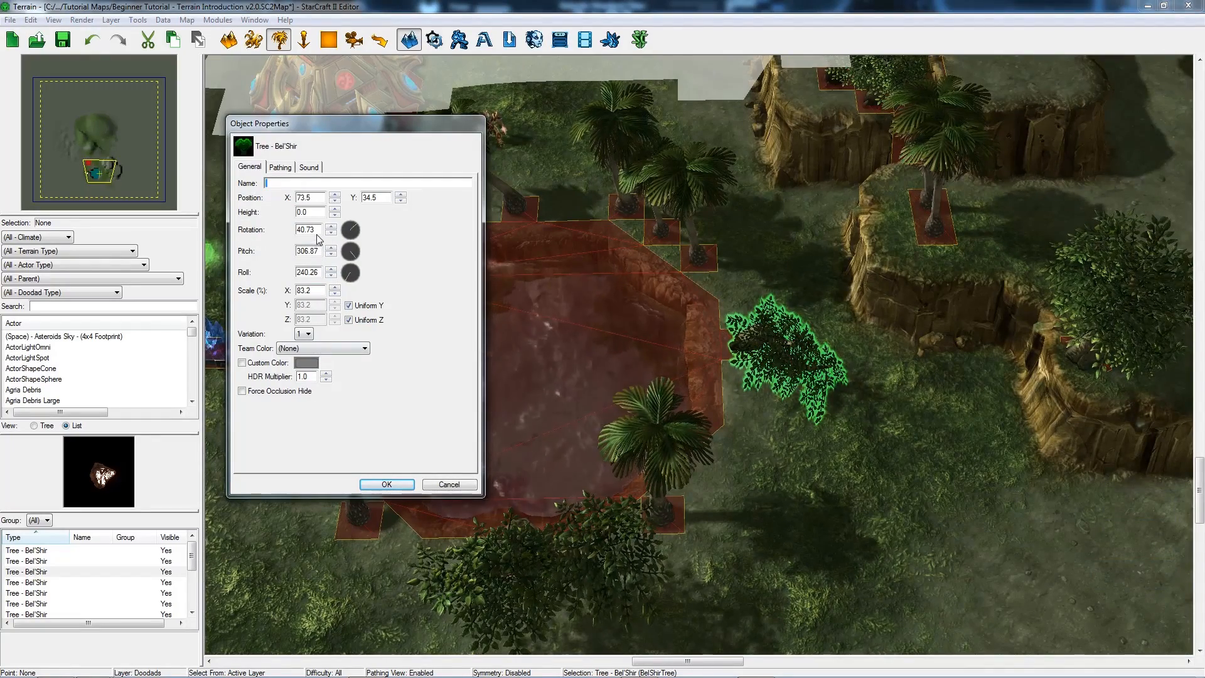
double_click(314, 212)
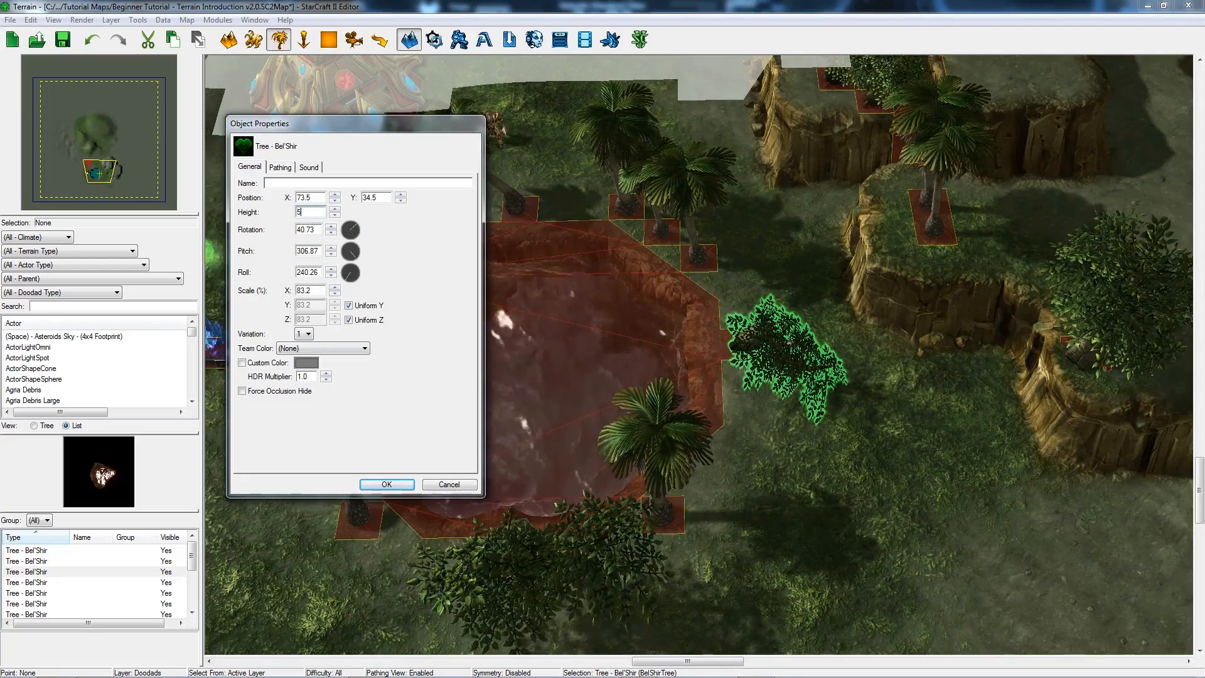
key(Return)
ctrl+right_drag(819, 430, 847, 377)
click(847, 376)
ctrl+right_drag(928, 315, 719, 444)
key(ctrl+z)
Hide the editor overlays and view the finished pond area as it appears in game
key(v)
ctrl+right_drag(723, 347, 643, 314)
ctrl+right_drag(426, 232, 436, 266)
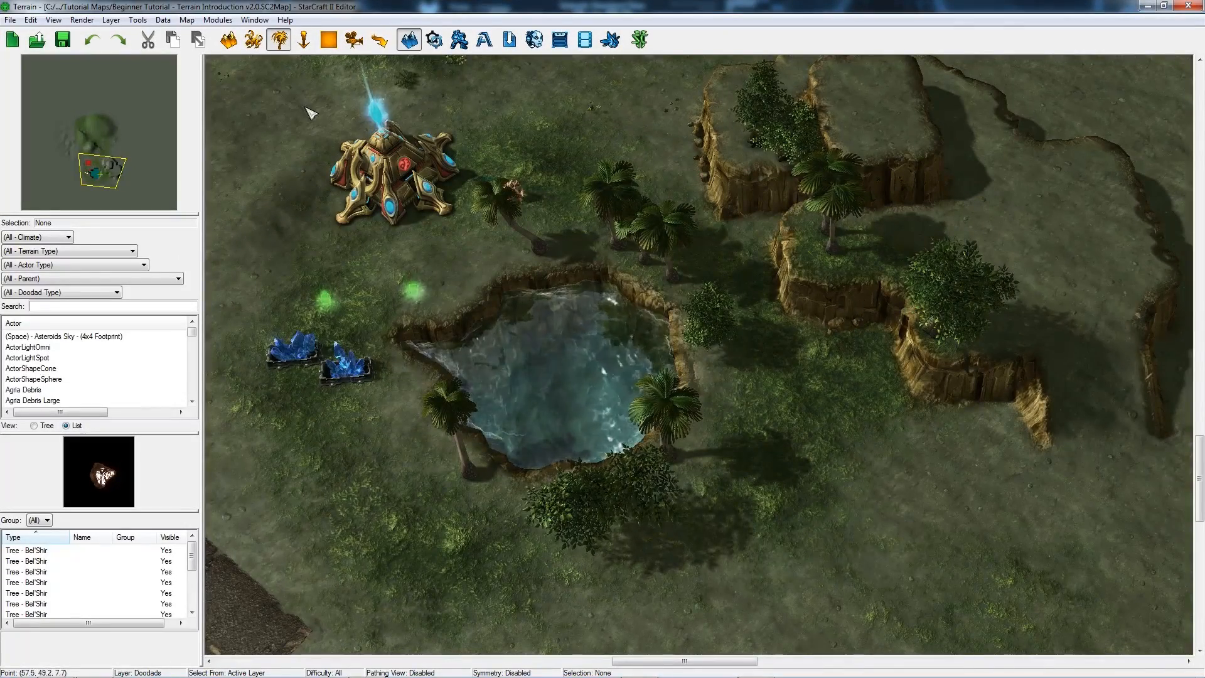
Switch to the Points layer, place a Normal point on the grass east of the pond, and show the editor overlays
click(305, 41)
ctrl+right_drag(712, 307, 710, 353)
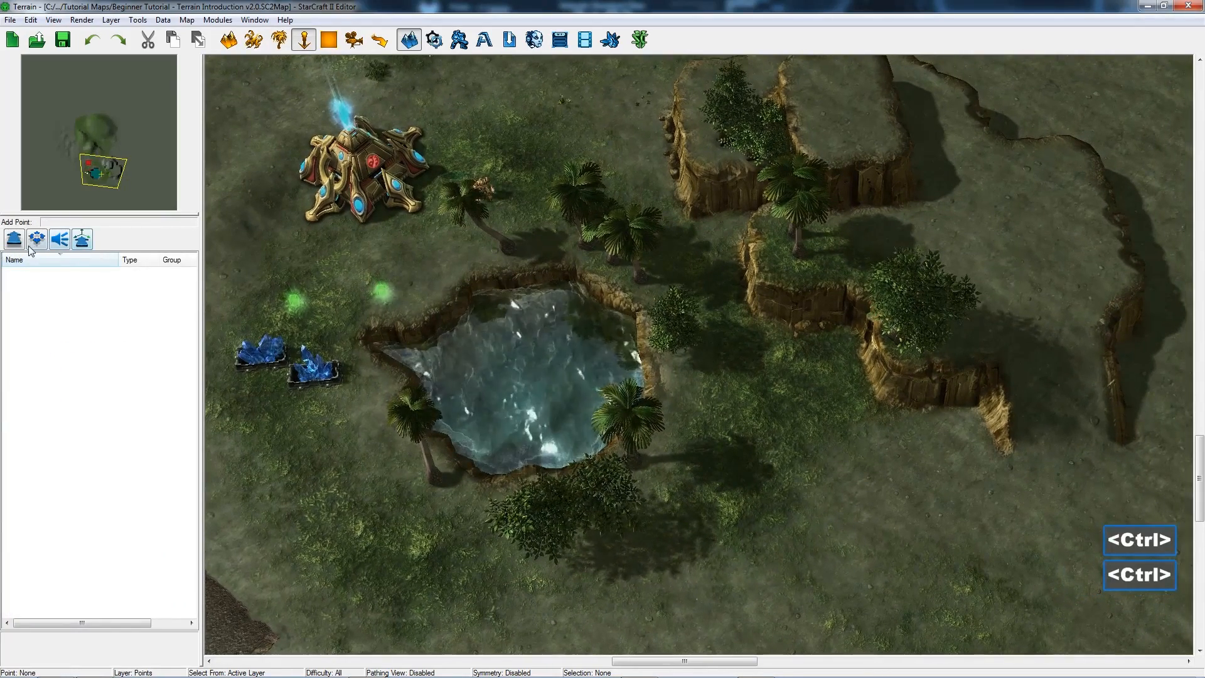
click(15, 241)
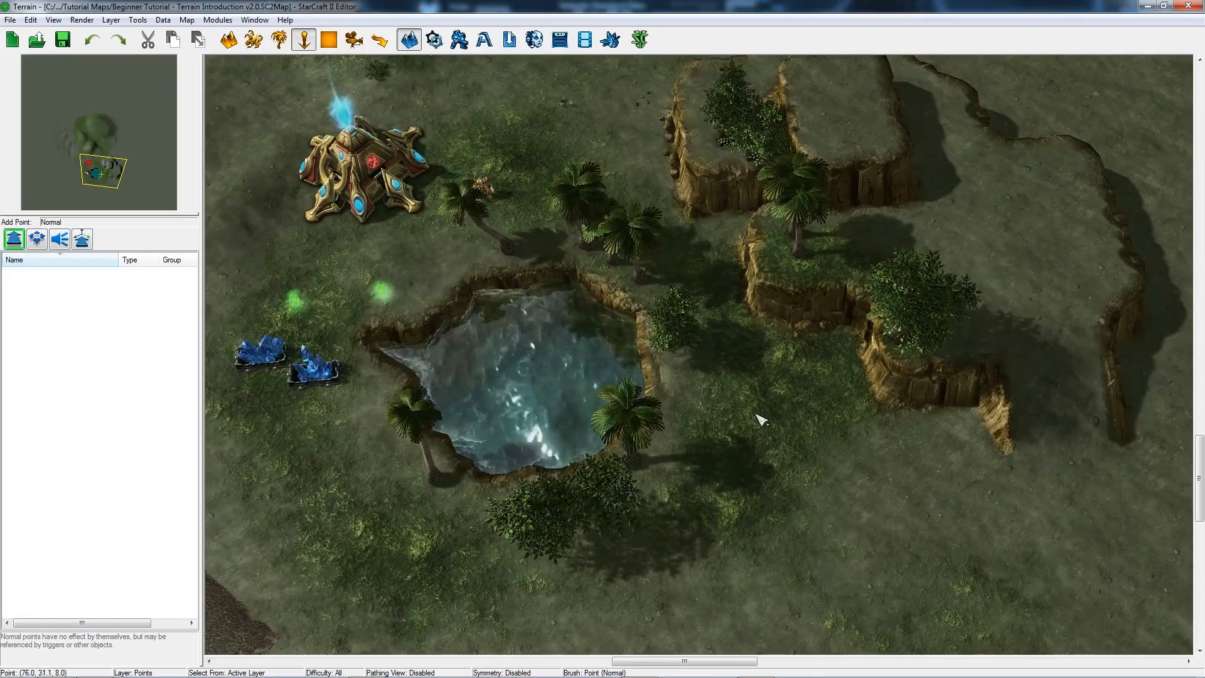
ctrl+scroll(756, 415, up, 3)
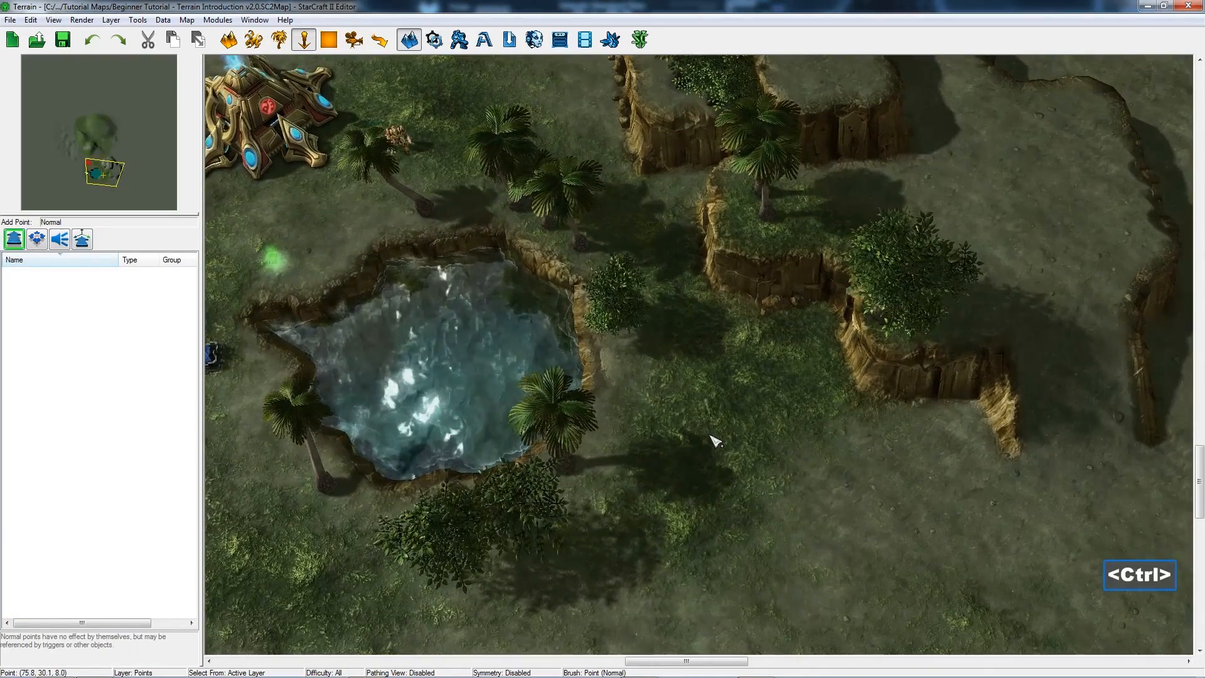
click(727, 397)
right_drag(673, 513, 737, 493)
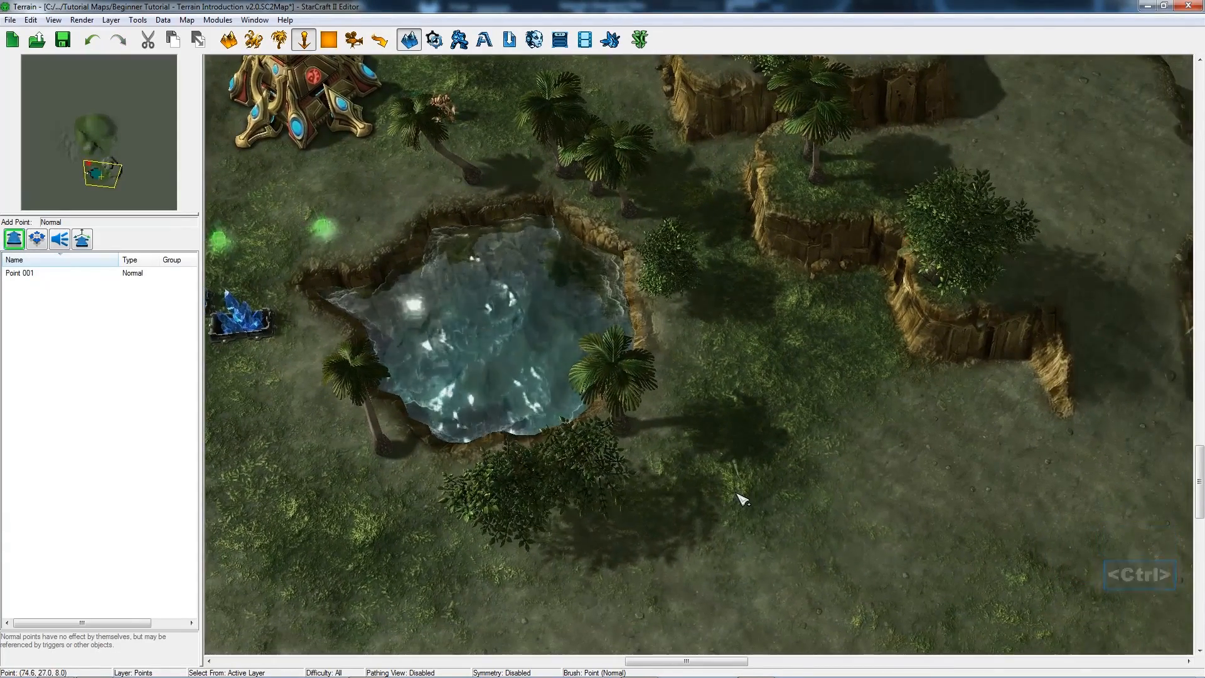
key(v)
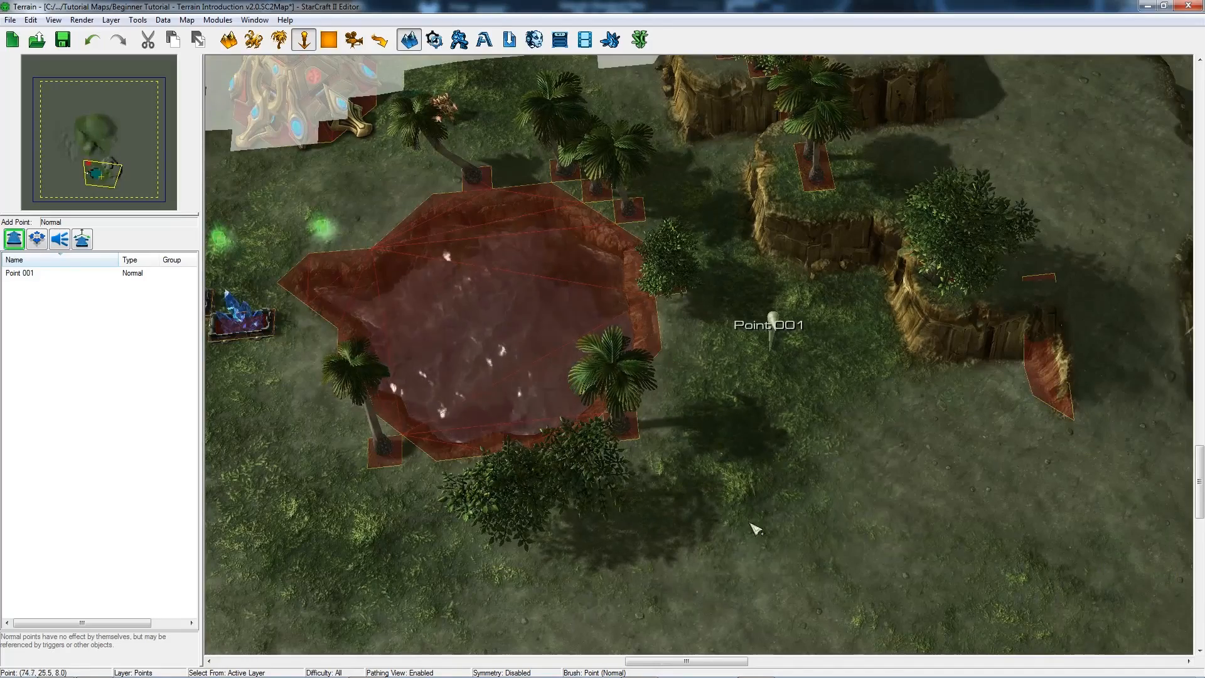
ctrl+right_drag(750, 526, 785, 482)
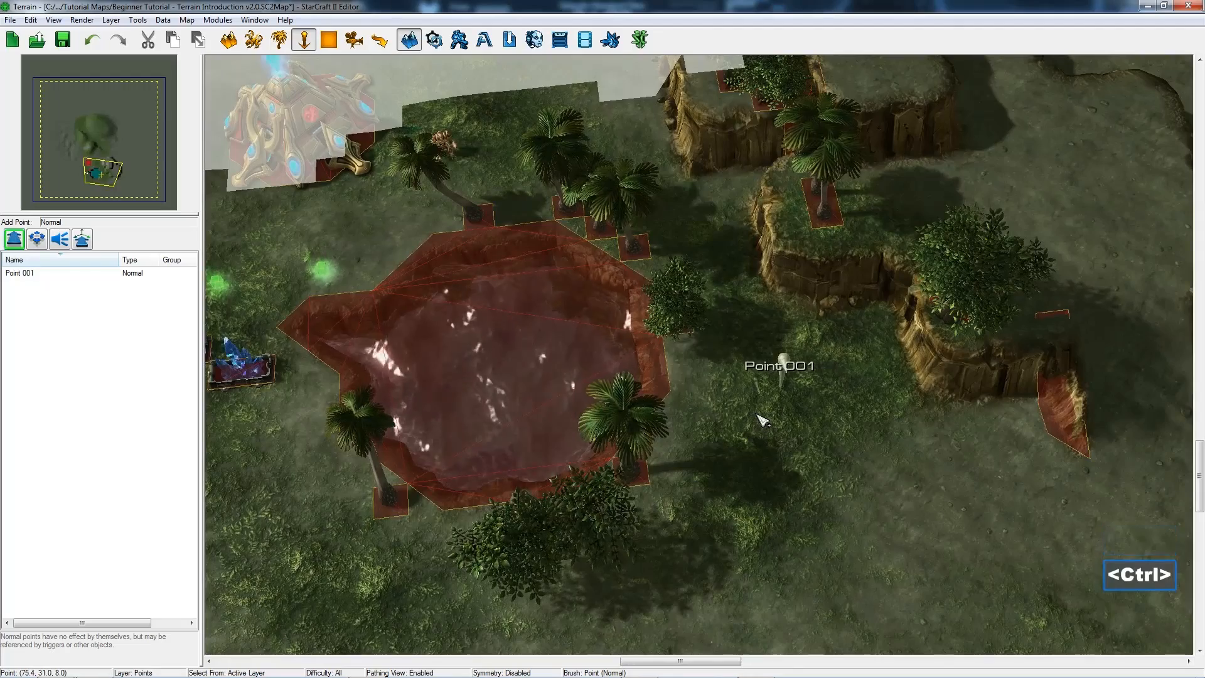
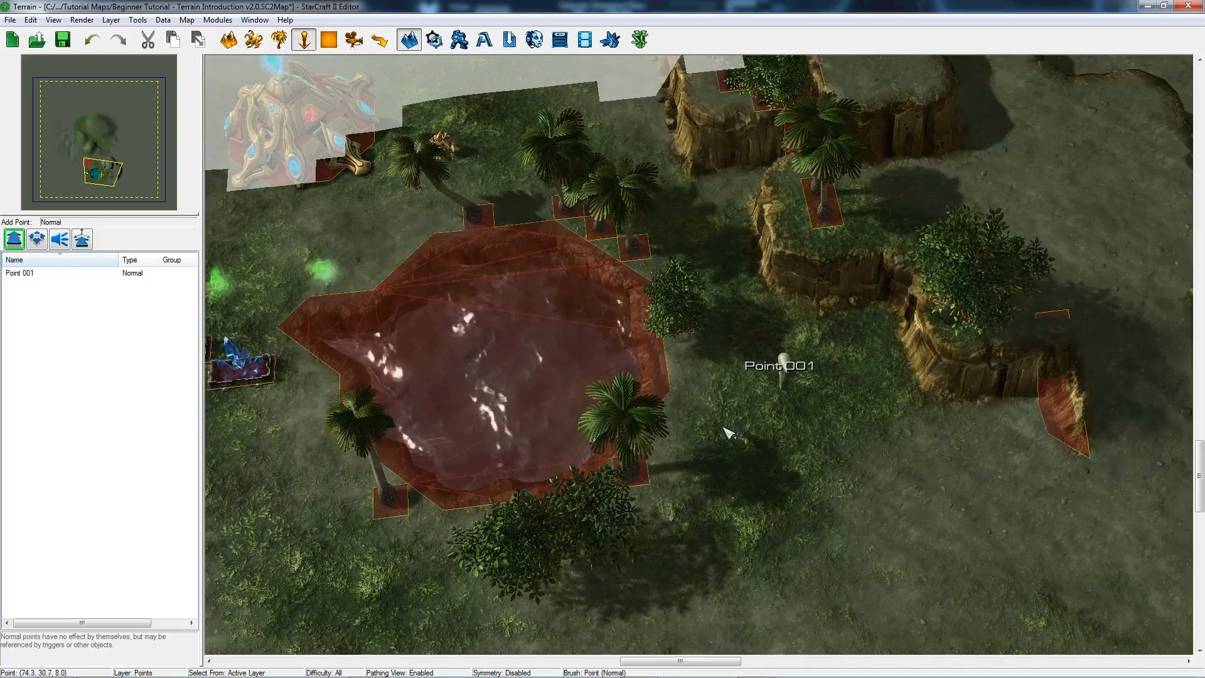
Place a Start Location point on the open ground southeast of the pond, south of the Normal point
click(42, 246)
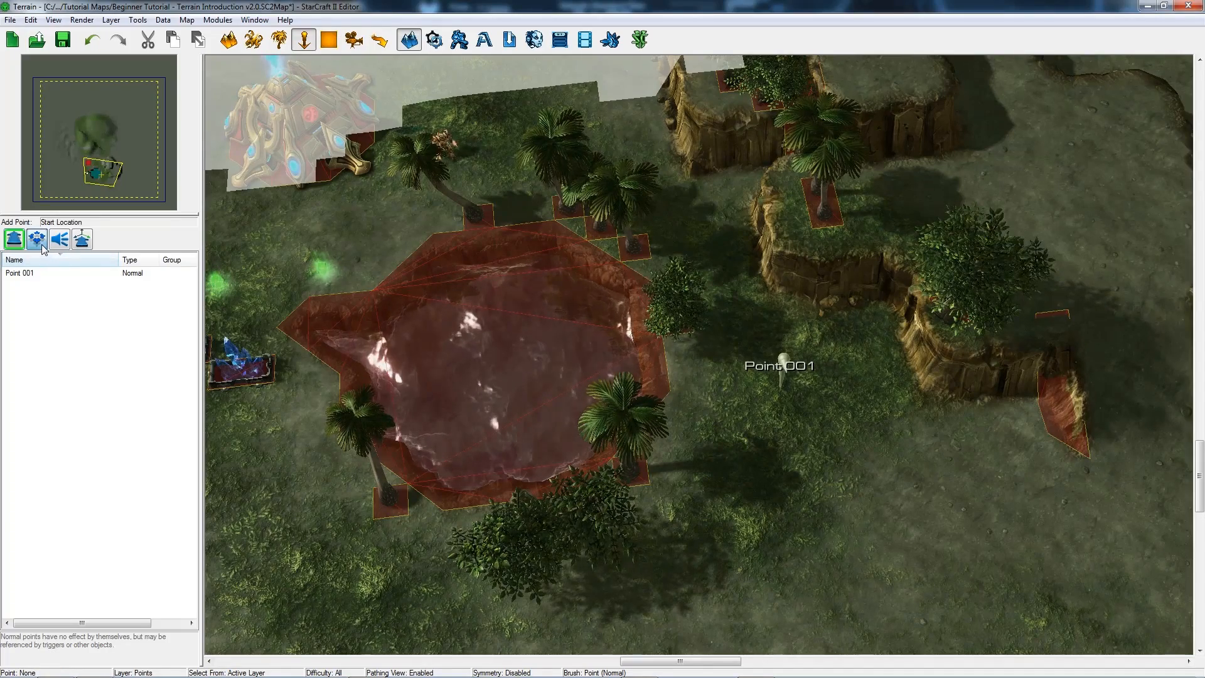
right_drag(776, 518, 730, 464)
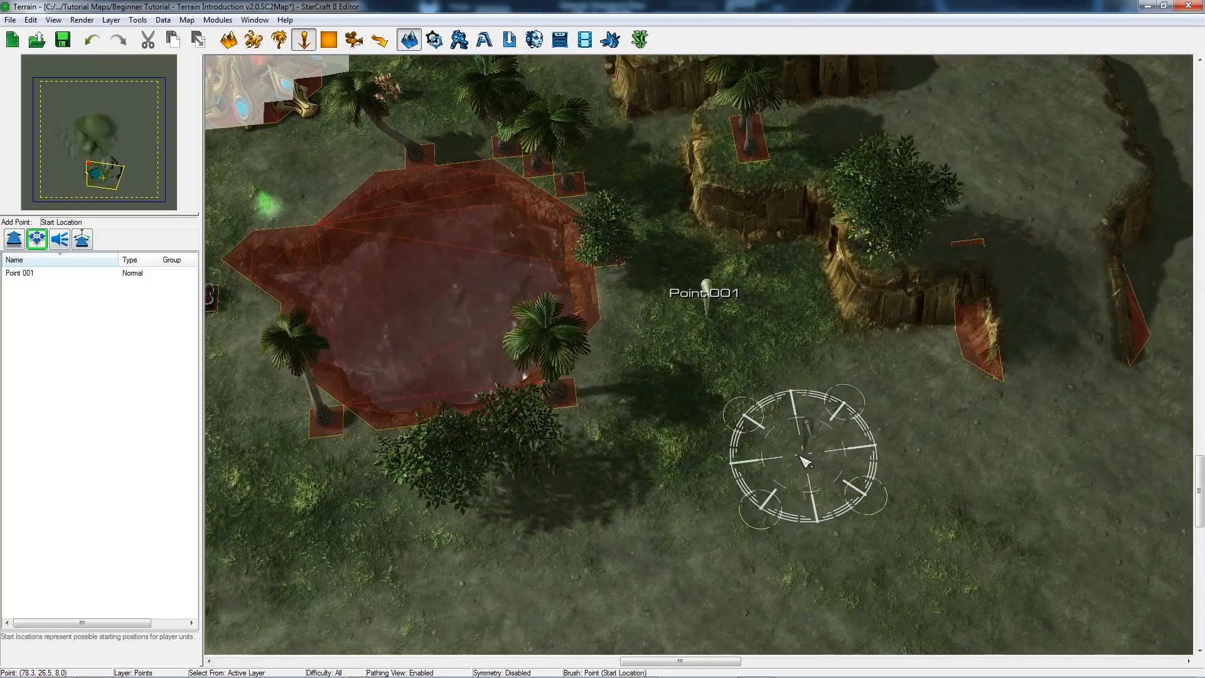
ctrl+right_drag(785, 474, 892, 483)
right_drag(776, 512, 640, 499)
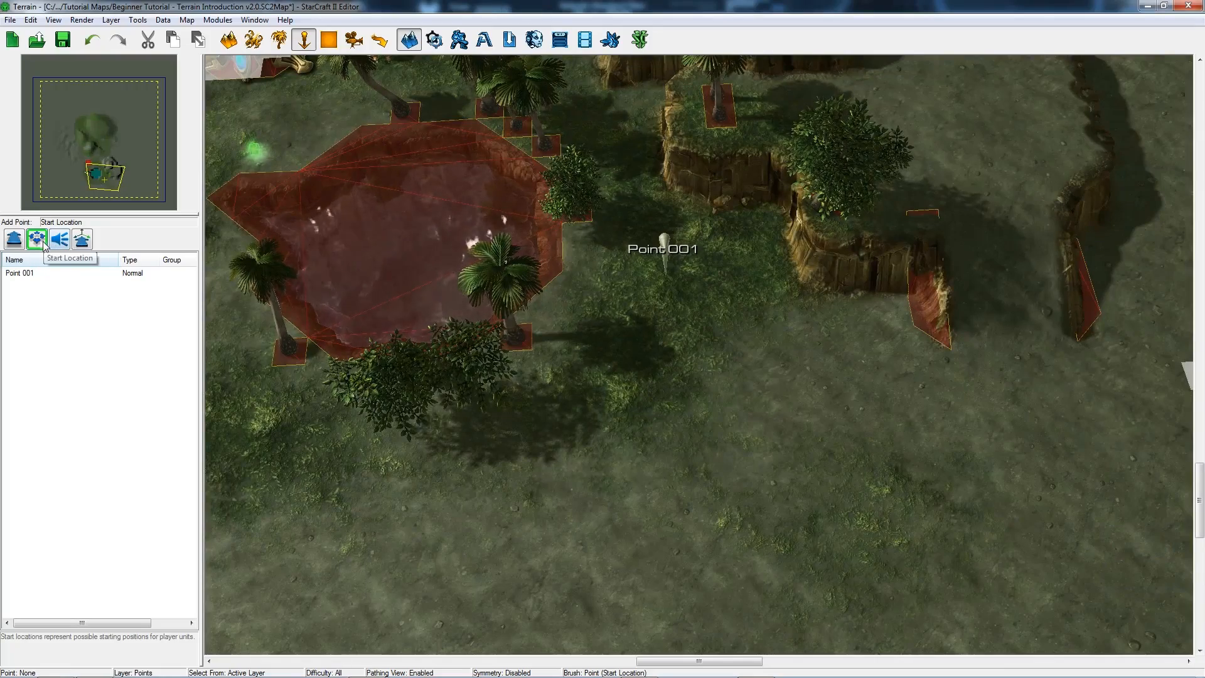
click(686, 414)
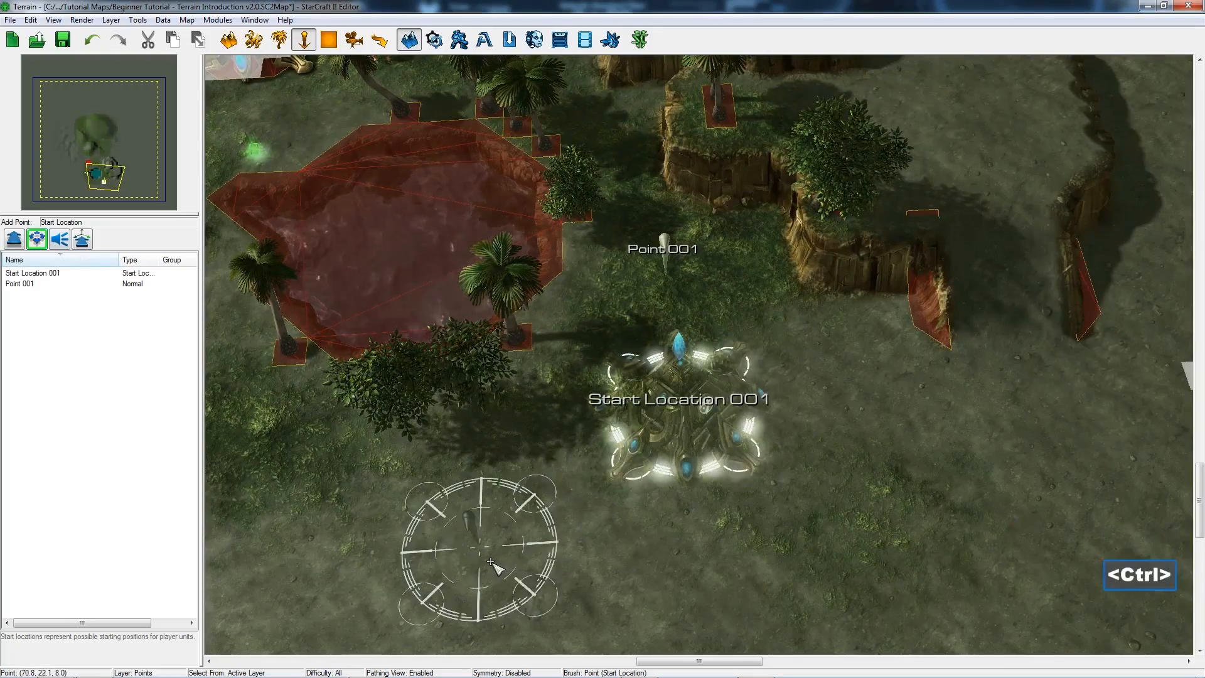
mouse_move(470, 552)
ctrl+right_down()
mouse_move(510, 506)
mouse_move(562, 489)
ctrl+right_up()
scroll(595, 492, up, 2)
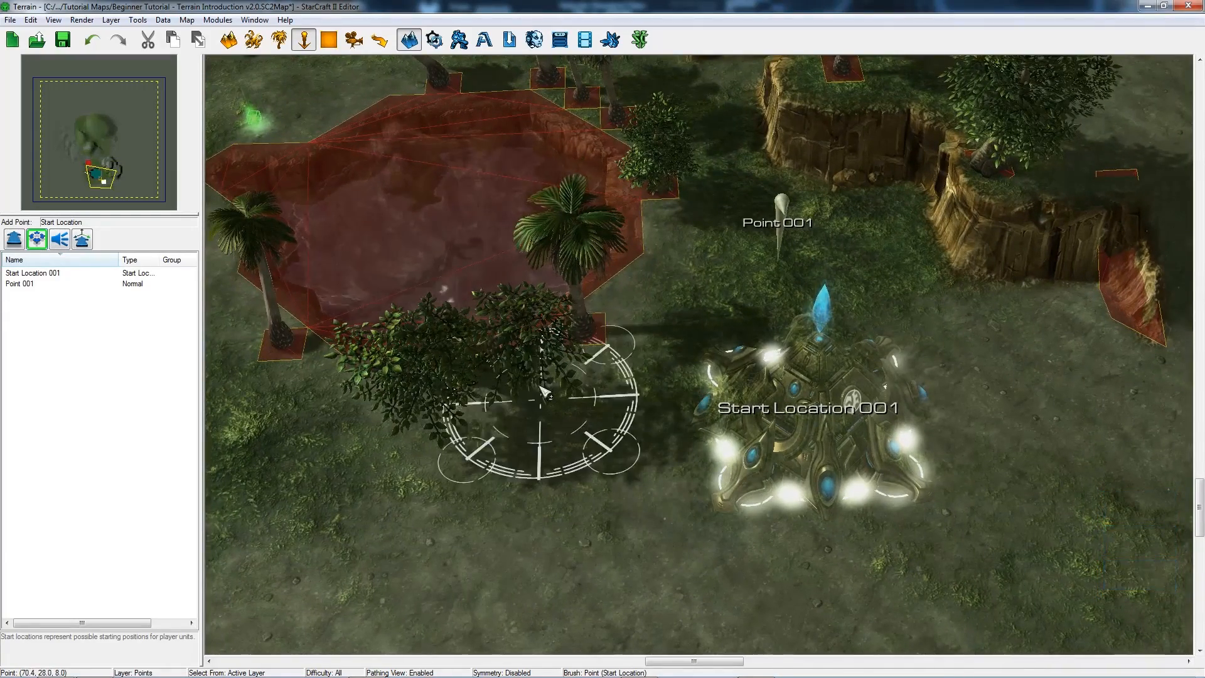
mouse_move(565, 410)
ctrl+right_down()
mouse_move(560, 463)
mouse_move(646, 371)
mouse_move(641, 411)
ctrl+right_up()
scroll(622, 484, down, 2)
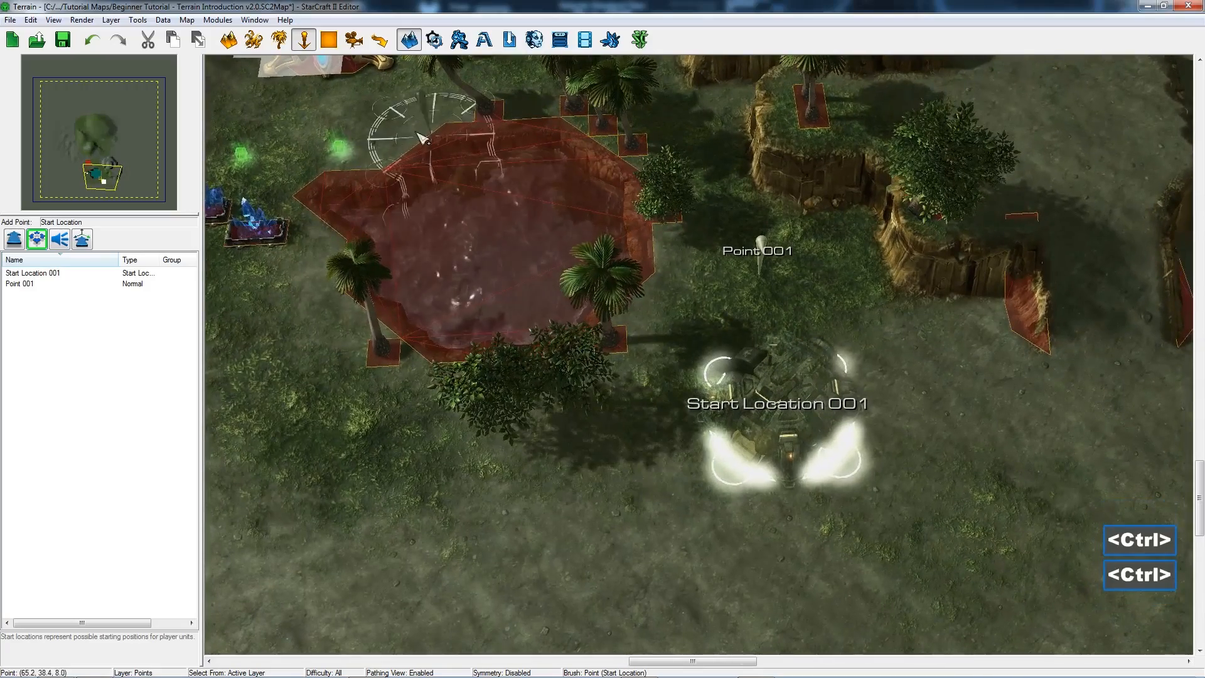
key(Escape)
Switch to the Regions layer and draw a circular region on the ground between the Nexus and the eastern cliffs, north of the pond
click(334, 45)
right_drag(487, 587, 479, 500)
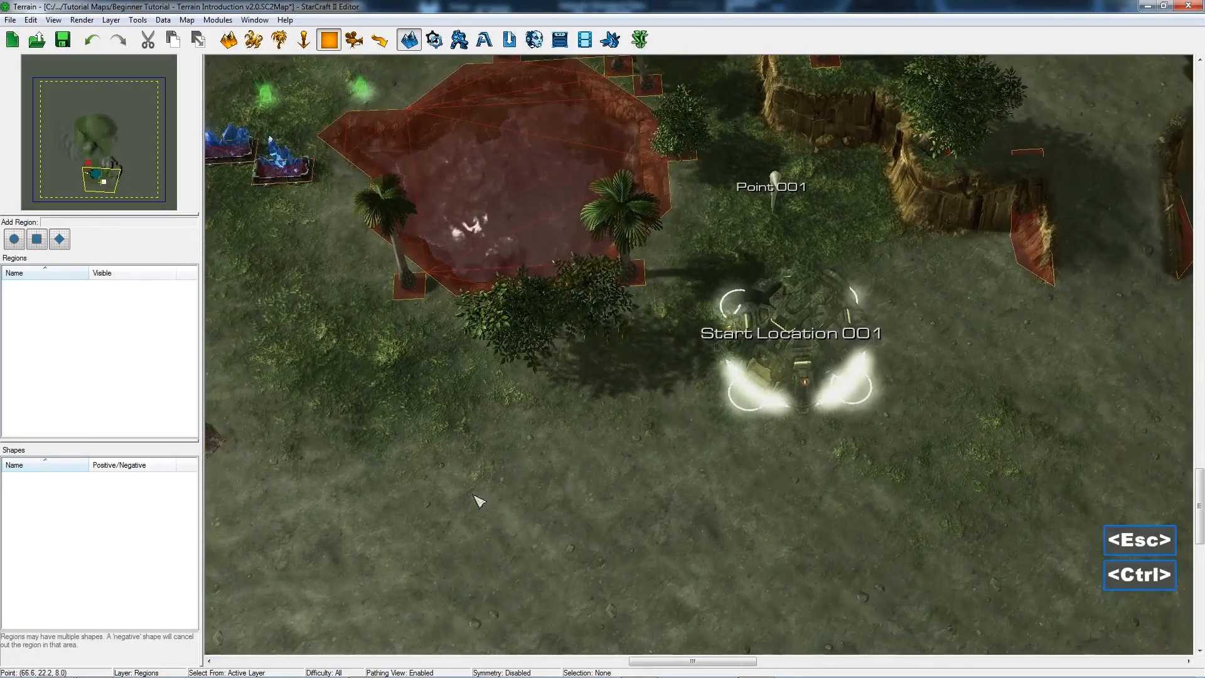
right_drag(511, 260, 698, 431)
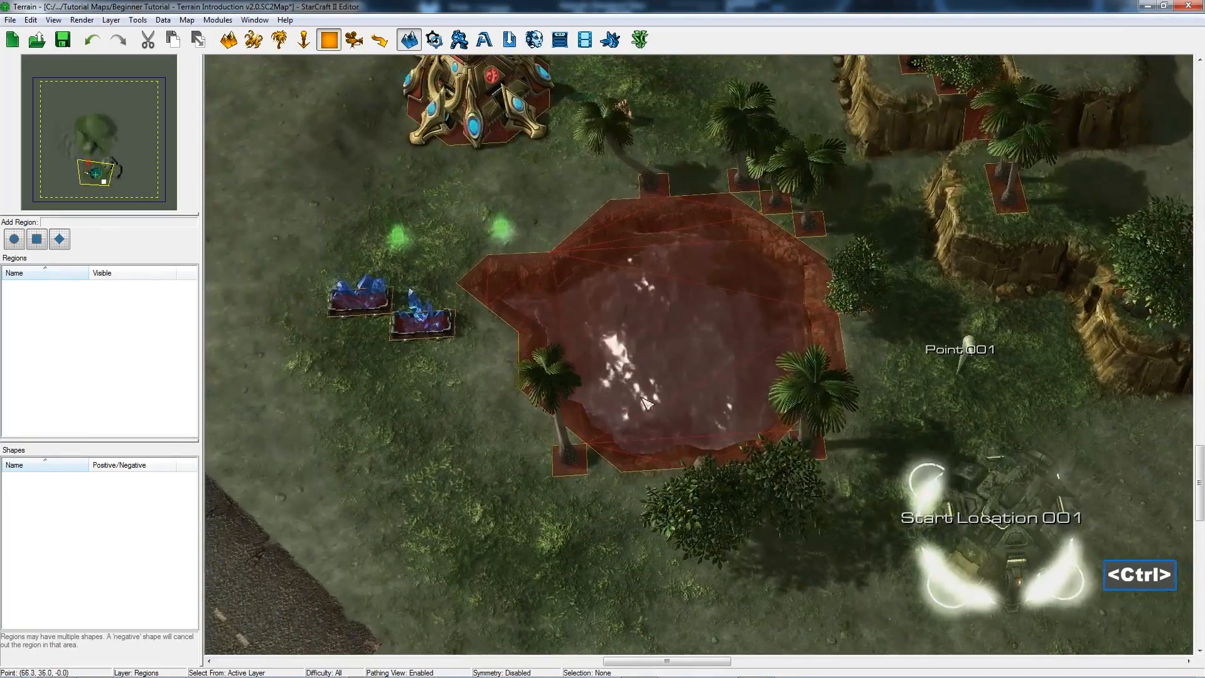
click(14, 242)
right_drag(414, 442, 624, 533)
right_drag(530, 411, 433, 580)
right_drag(774, 367, 725, 422)
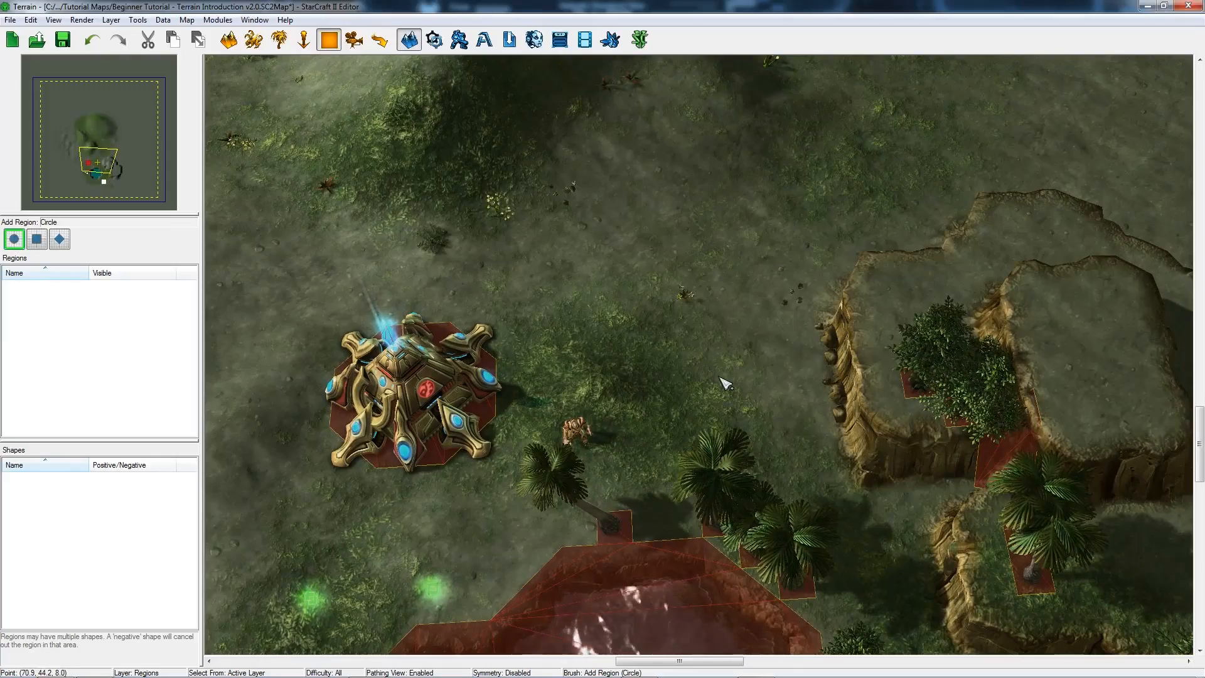
drag(707, 358, 608, 269)
ctrl+right_drag(604, 265, 718, 375)
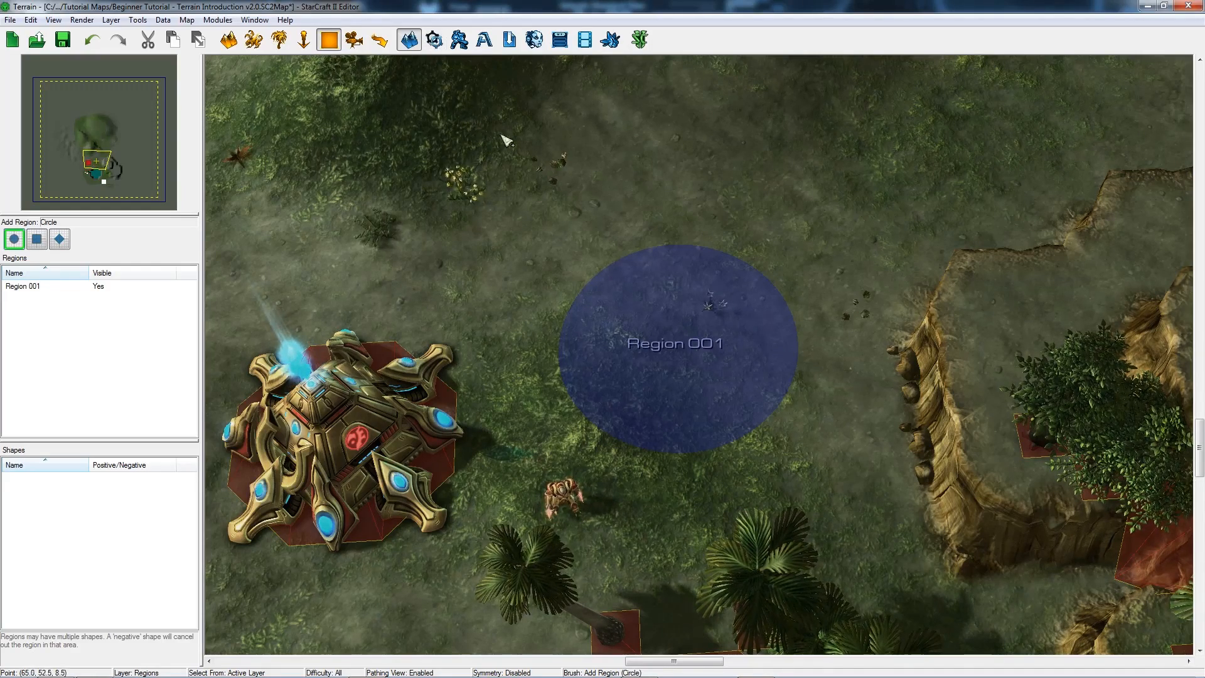
ctrl+right_drag(595, 205, 605, 221)
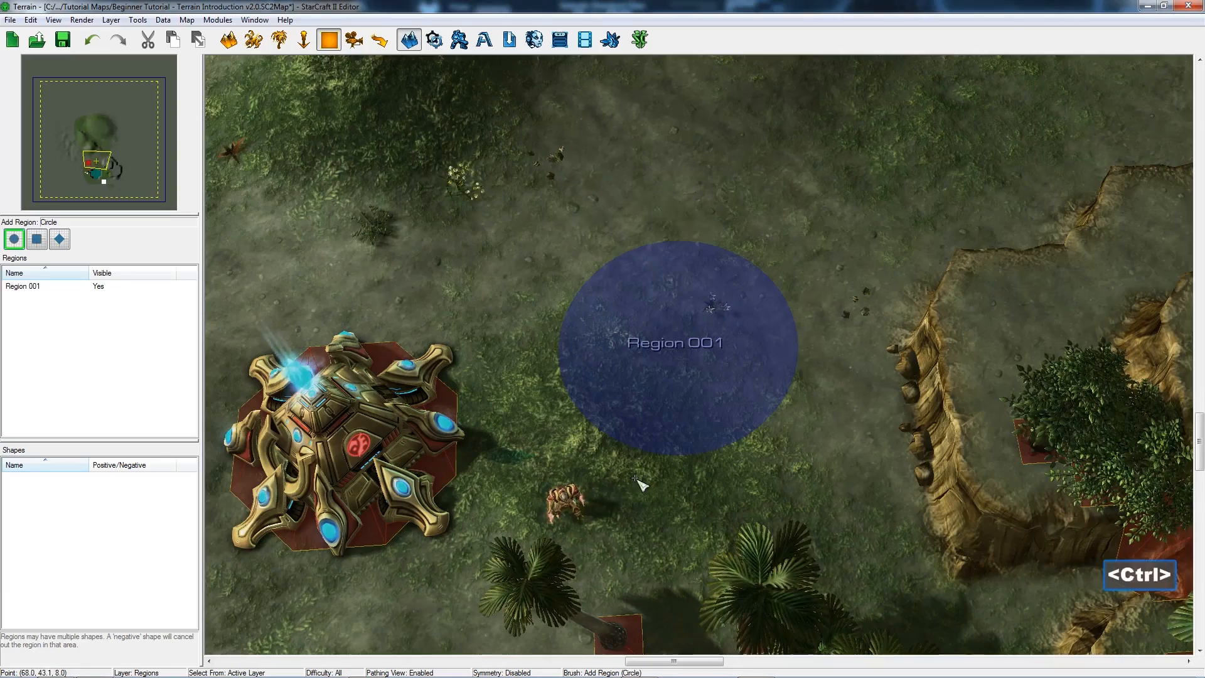
ctrl+right_drag(637, 478, 661, 395)
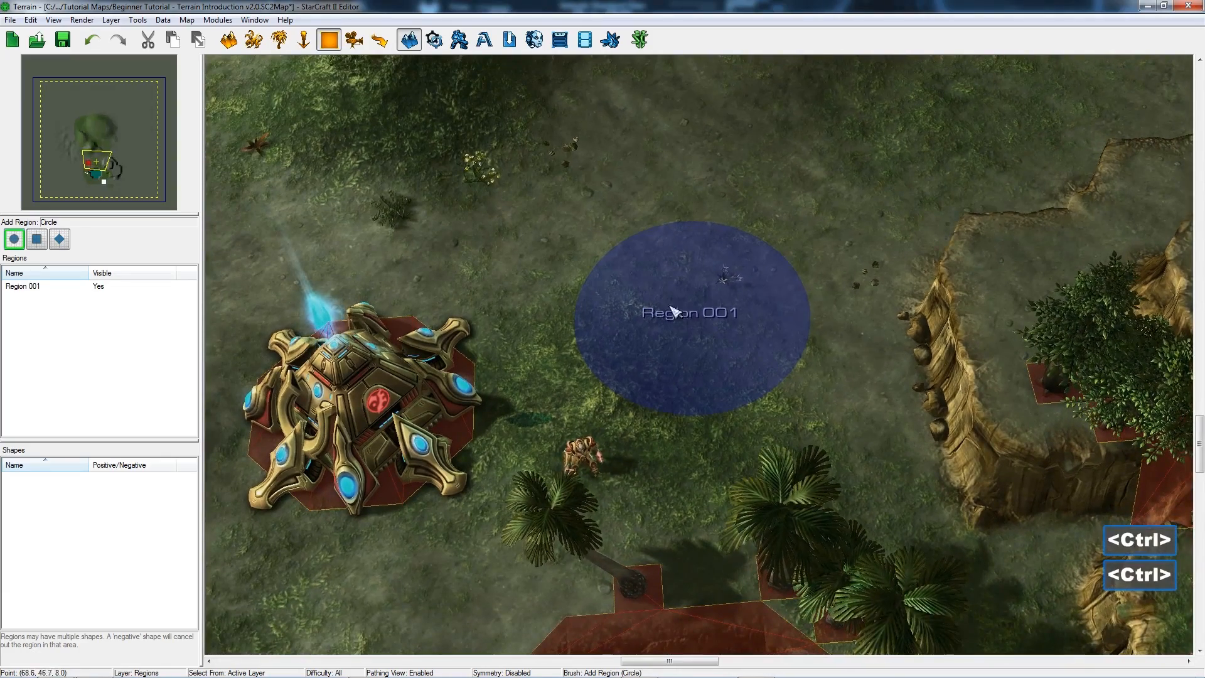
key(Escape)
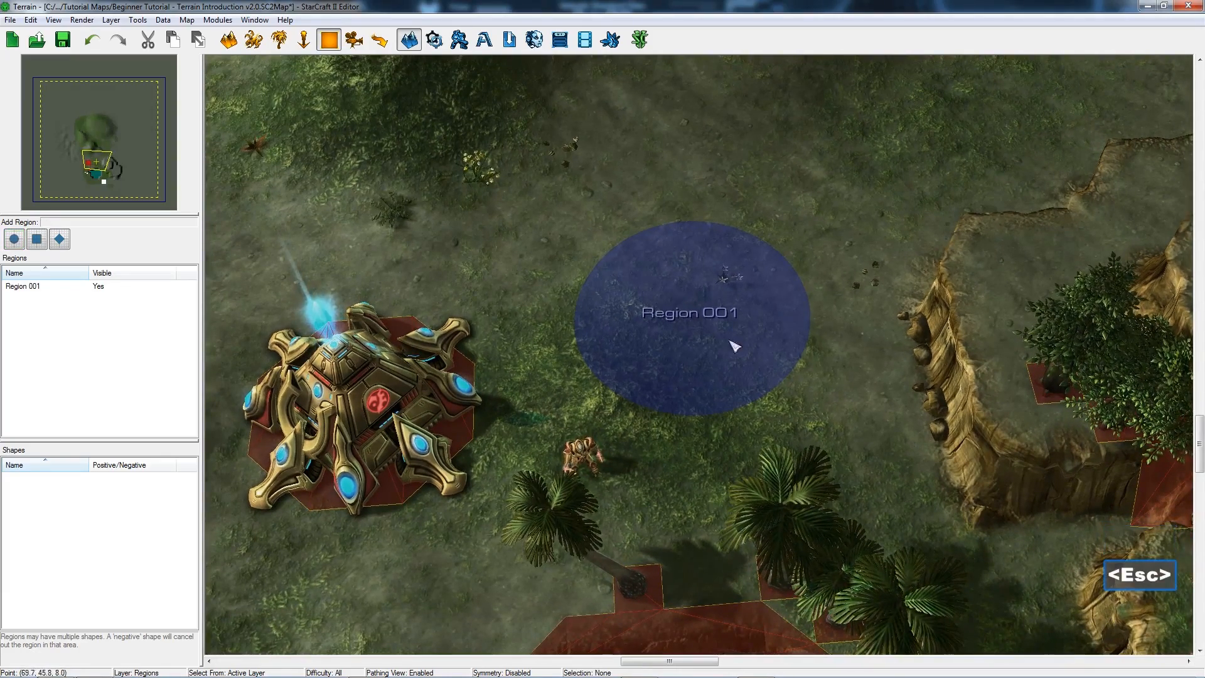
Select the circular region and enlarge it slightly by its edge
click(638, 261)
ctrl+right_drag(550, 190, 557, 267)
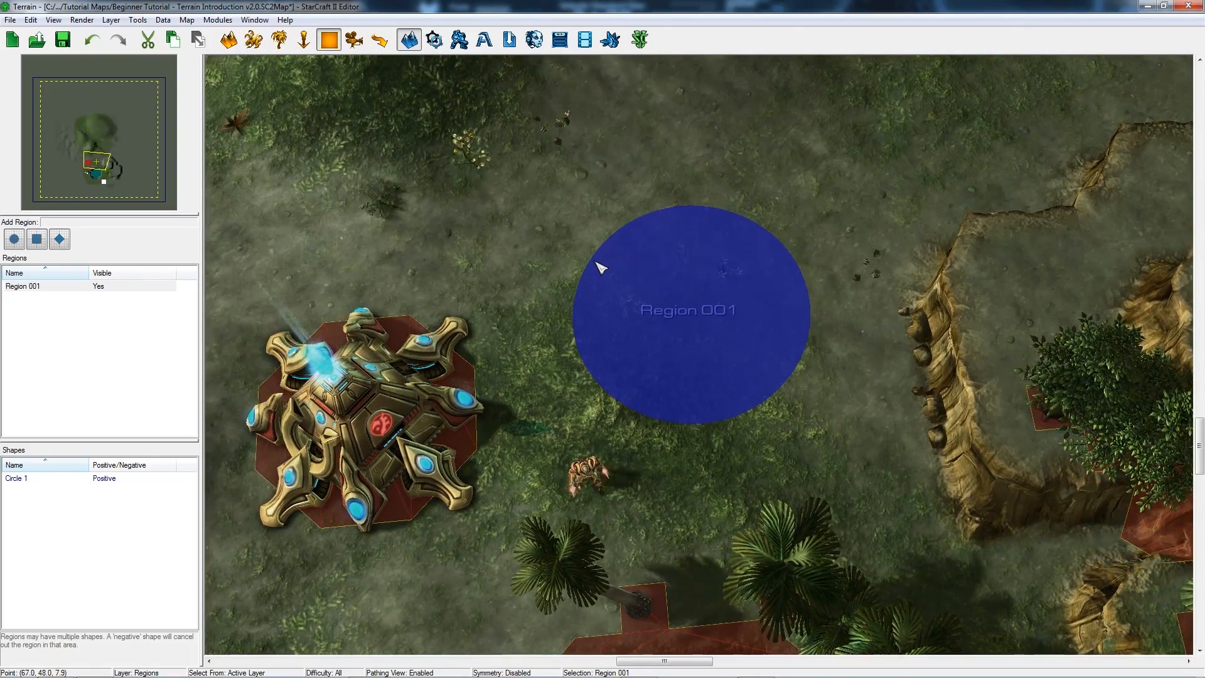
key(ctrl)
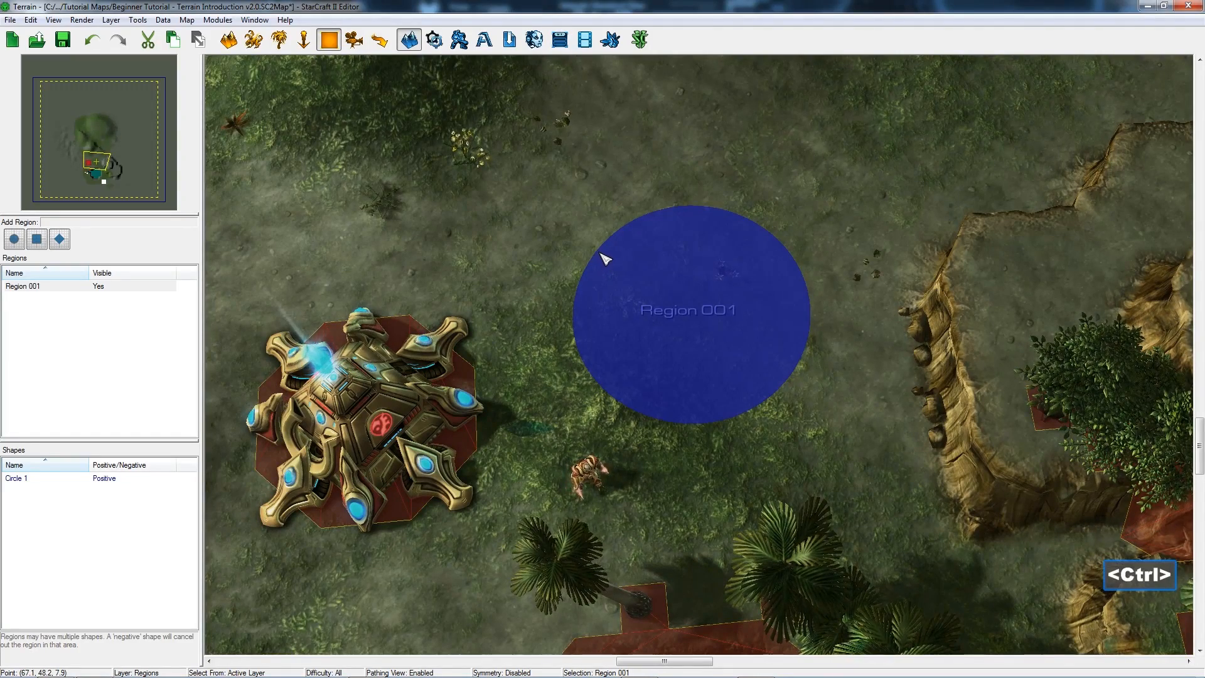
ctrl+drag(598, 252, 599, 252)
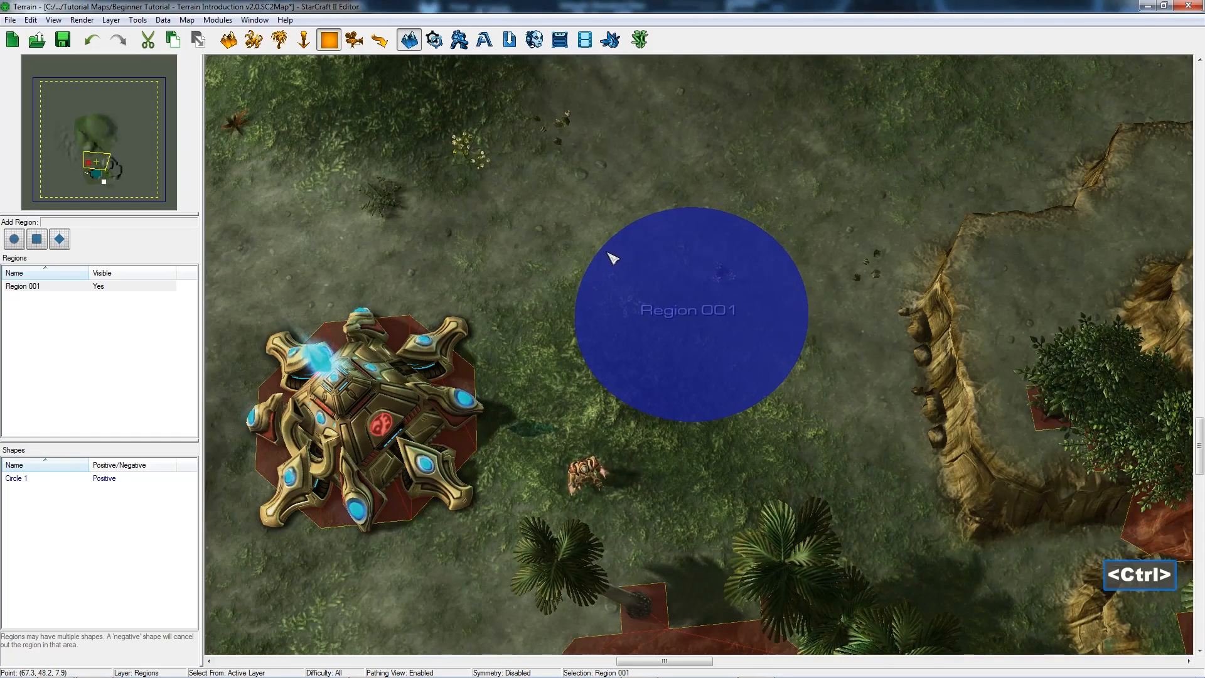
ctrl+drag(609, 254, 565, 256)
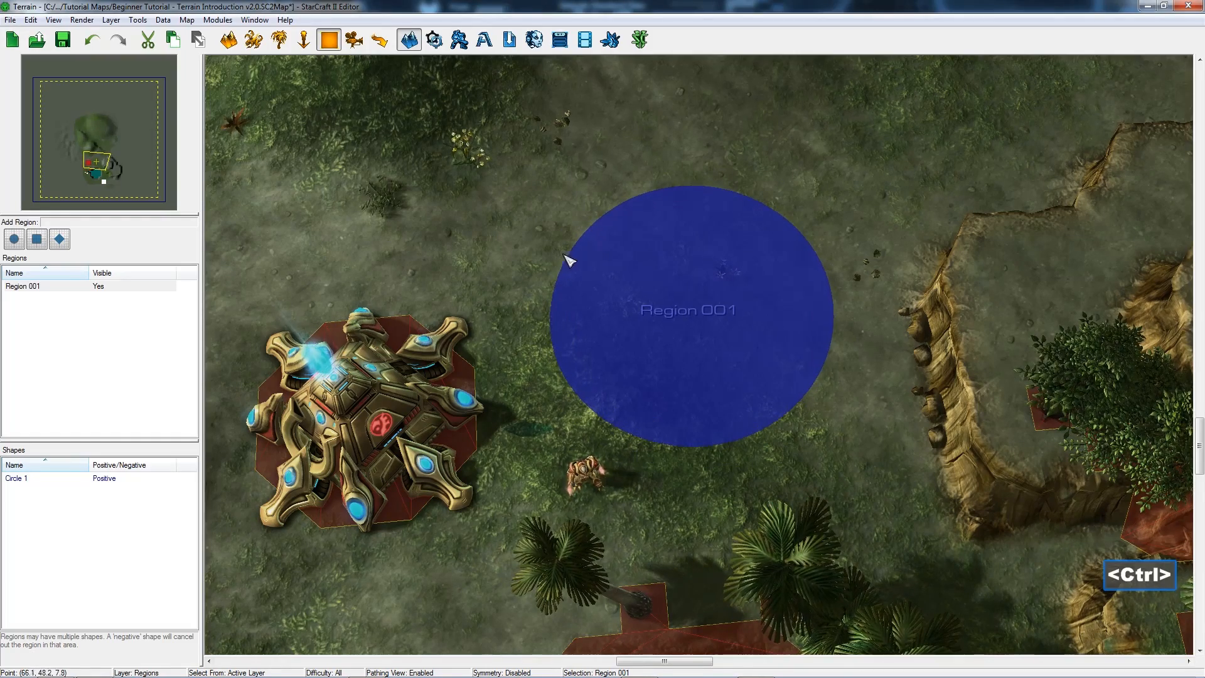
Draw a rectangular region on the open ground west of the Nexus
click(36, 240)
right_drag(584, 246, 809, 384)
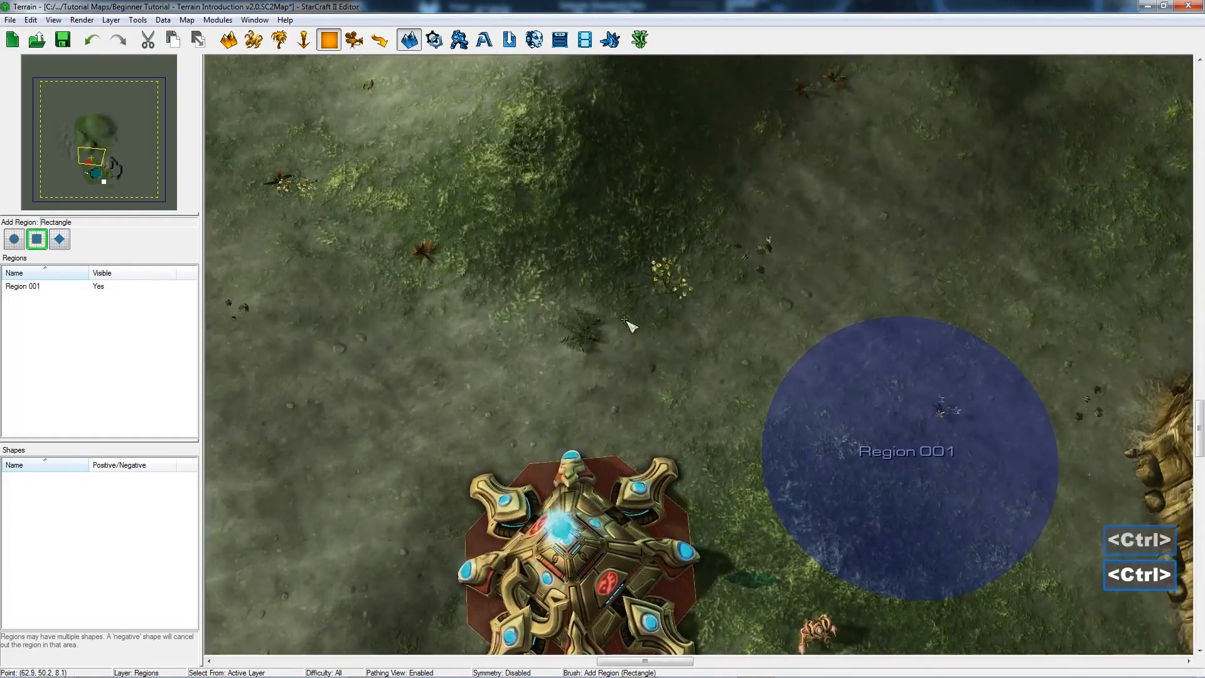
right_drag(310, 478, 542, 355)
drag(648, 312, 477, 440)
right_drag(551, 432, 608, 388)
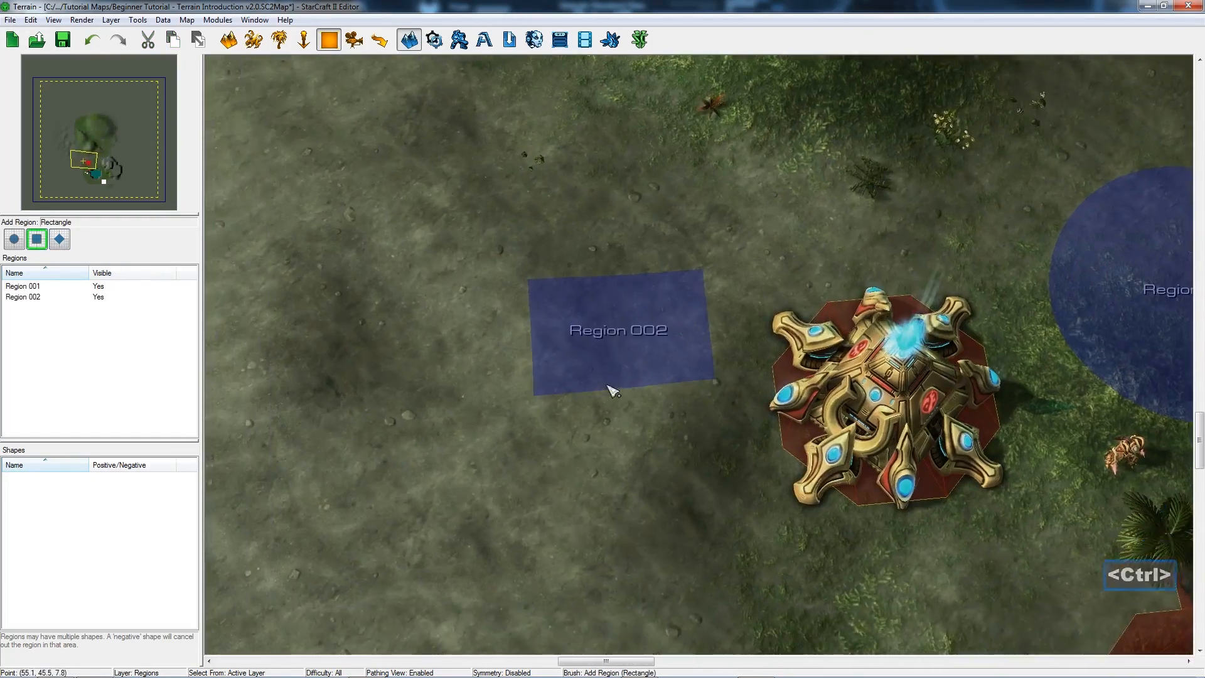
key(Escape)
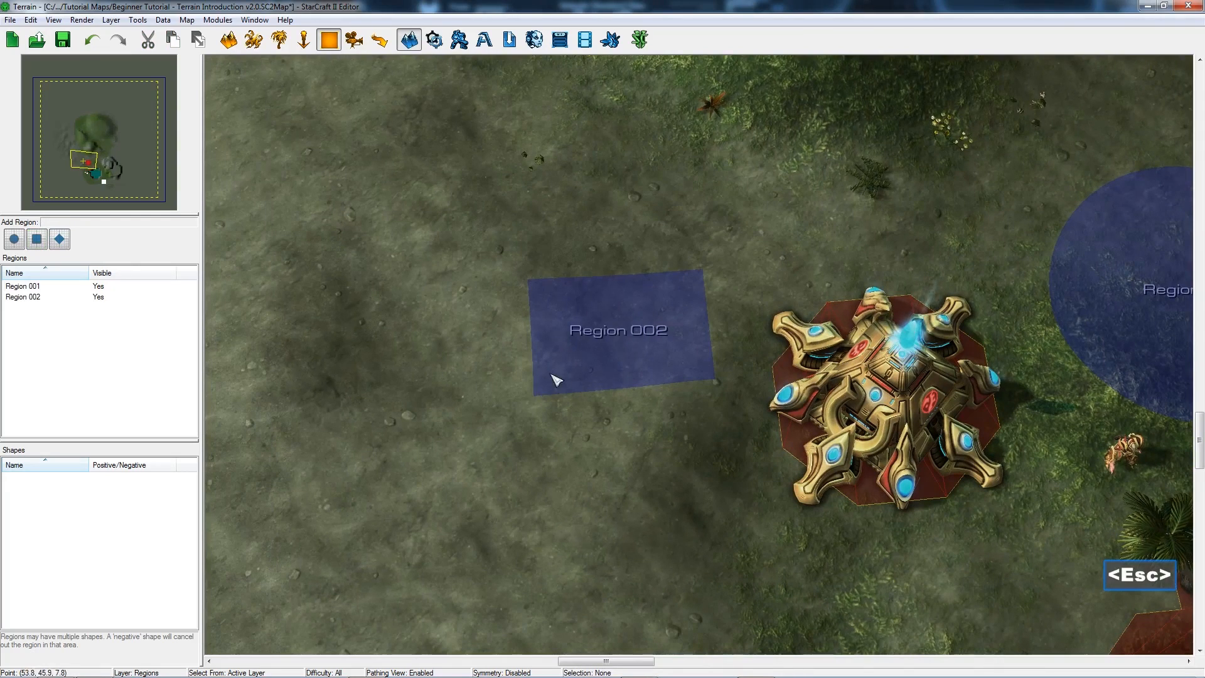
Nudge the rectangular region slightly north and enlarge it from its southwest corner
drag(602, 345, 603, 338)
click(14, 239)
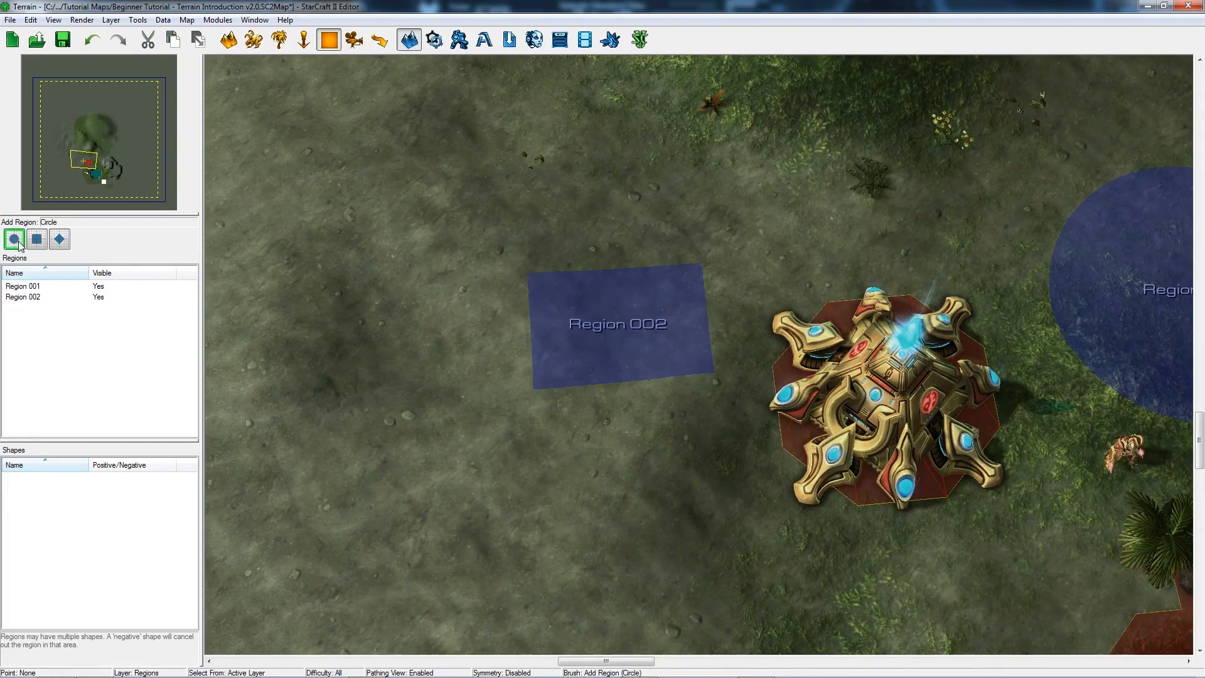
click(41, 244)
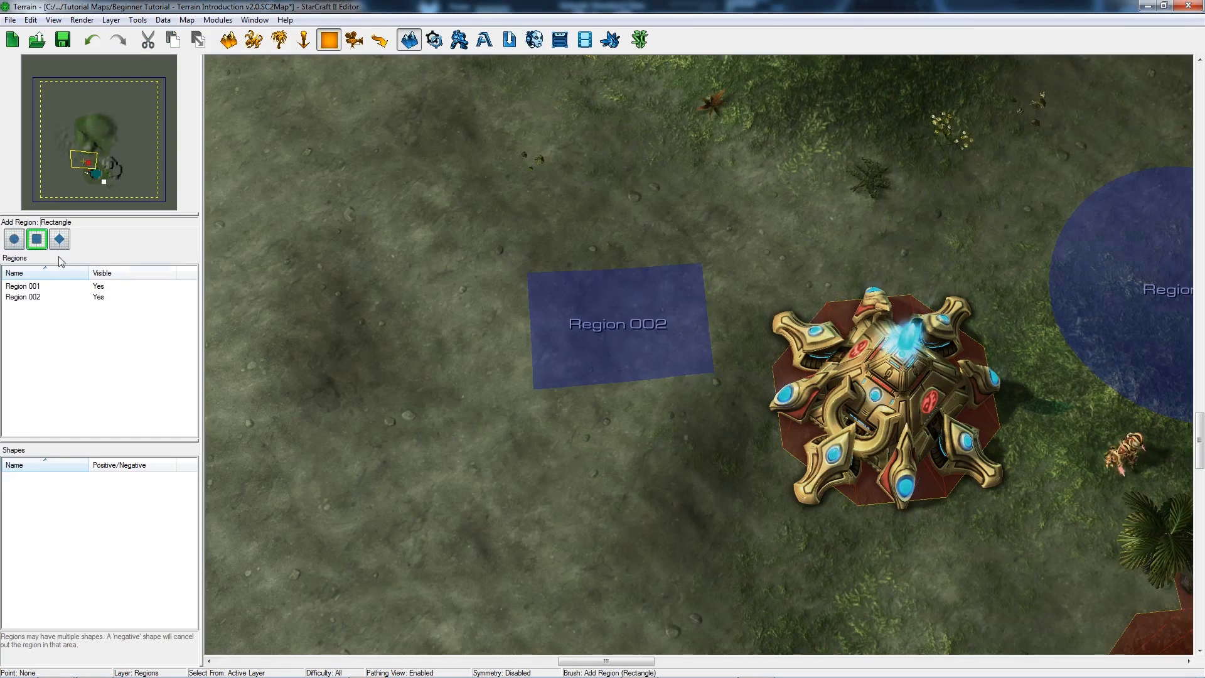
key(Escape)
click(545, 384)
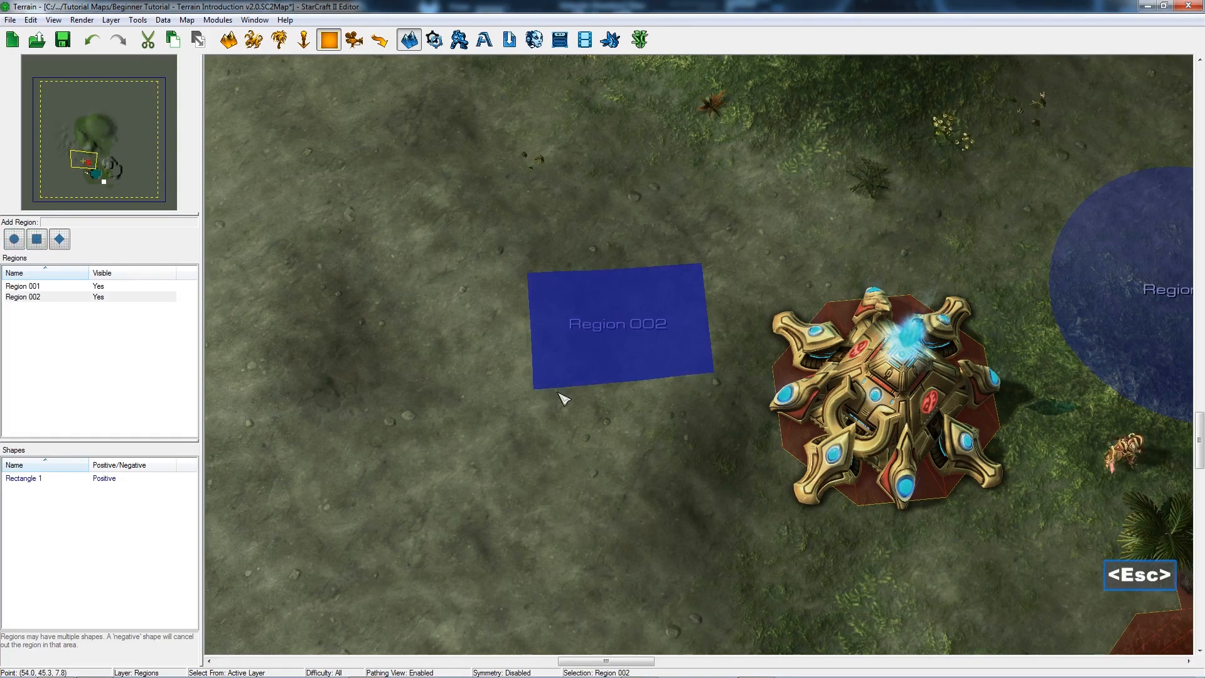
key(ctrl)
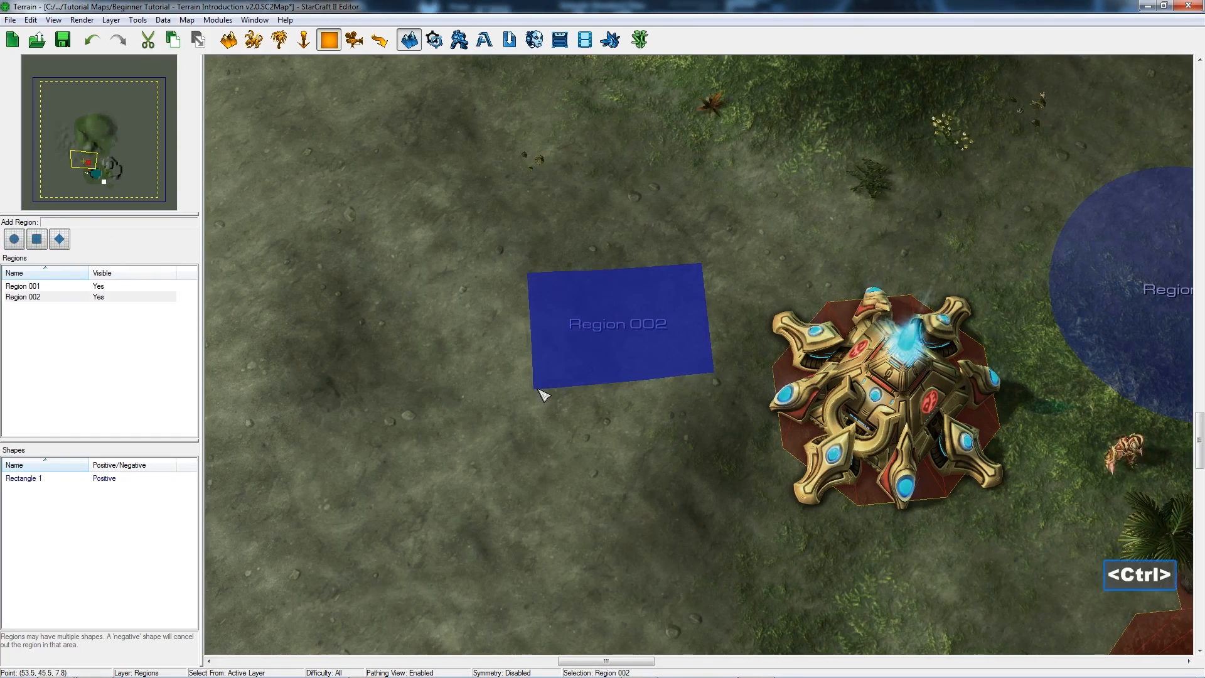
mouse_move(535, 389)
ctrl+mouse_down()
mouse_move(487, 359)
mouse_move(565, 415)
mouse_move(501, 403)
ctrl+mouse_up()
Draw a diamond region south of the rectangular region and enlarge it from its western corner
right_drag(635, 380, 535, 371)
click(59, 239)
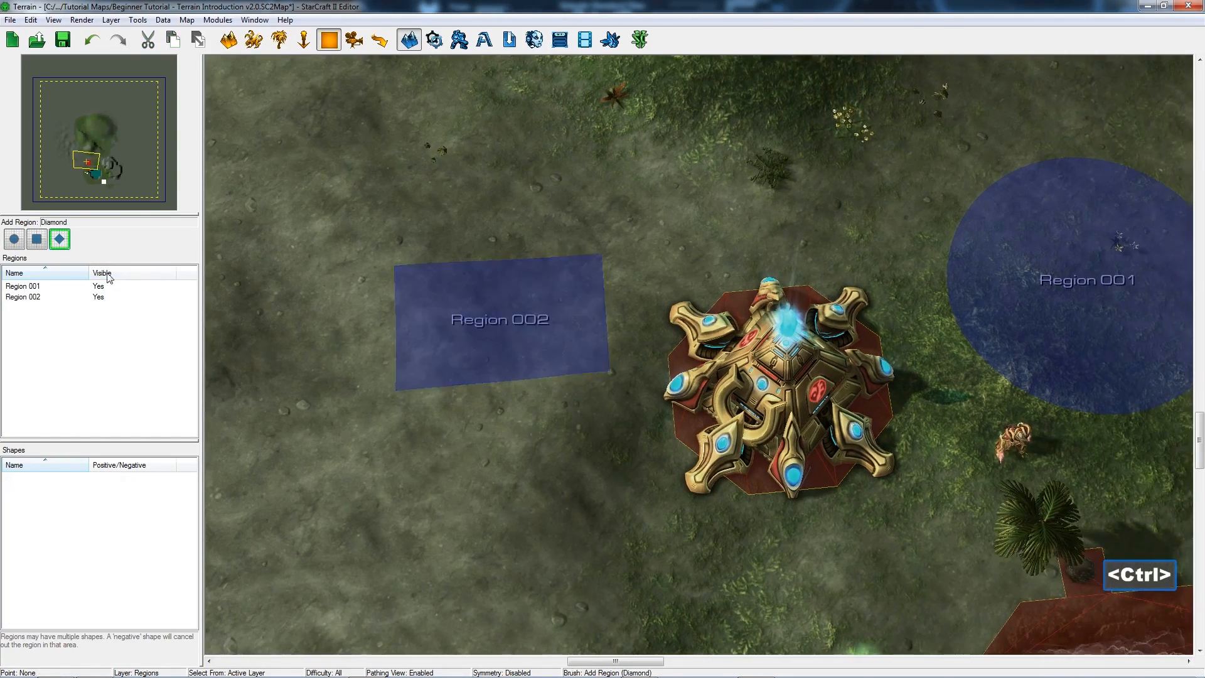
right_drag(537, 582, 701, 425)
drag(706, 431, 592, 503)
key(Escape)
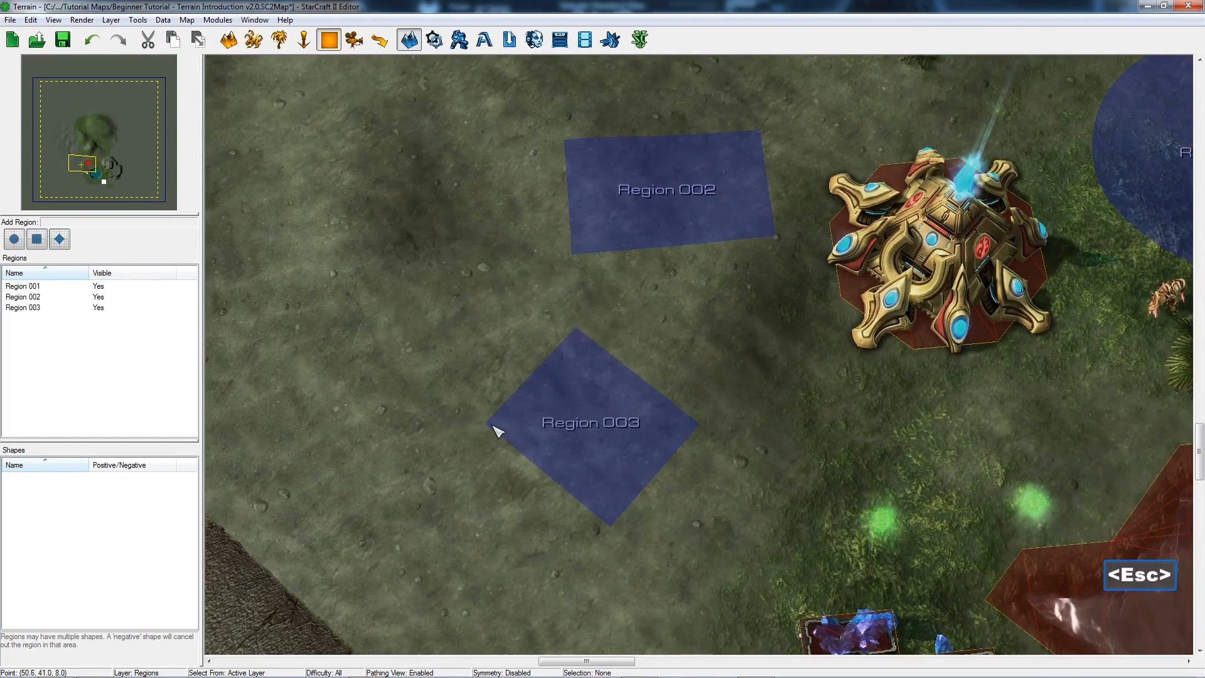
ctrl+drag(490, 424, 443, 447)
Delete the diamond region and the rectangular region, keeping only the circular one
right_drag(793, 482, 696, 478)
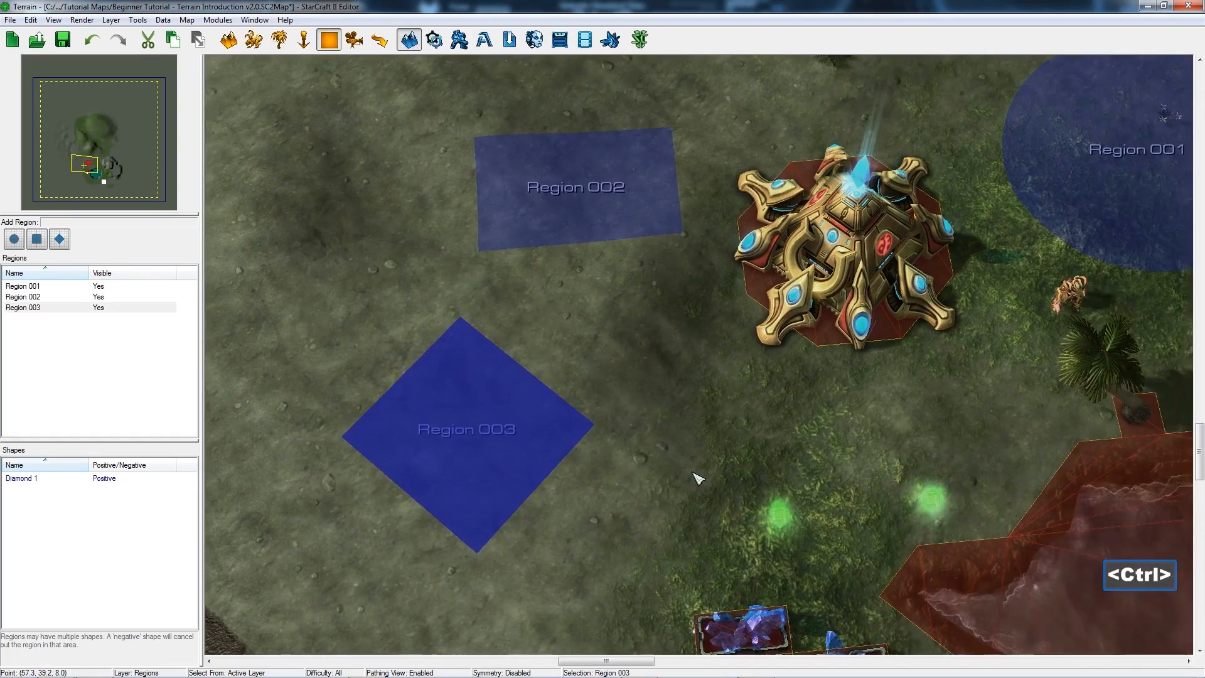
key(Delete)
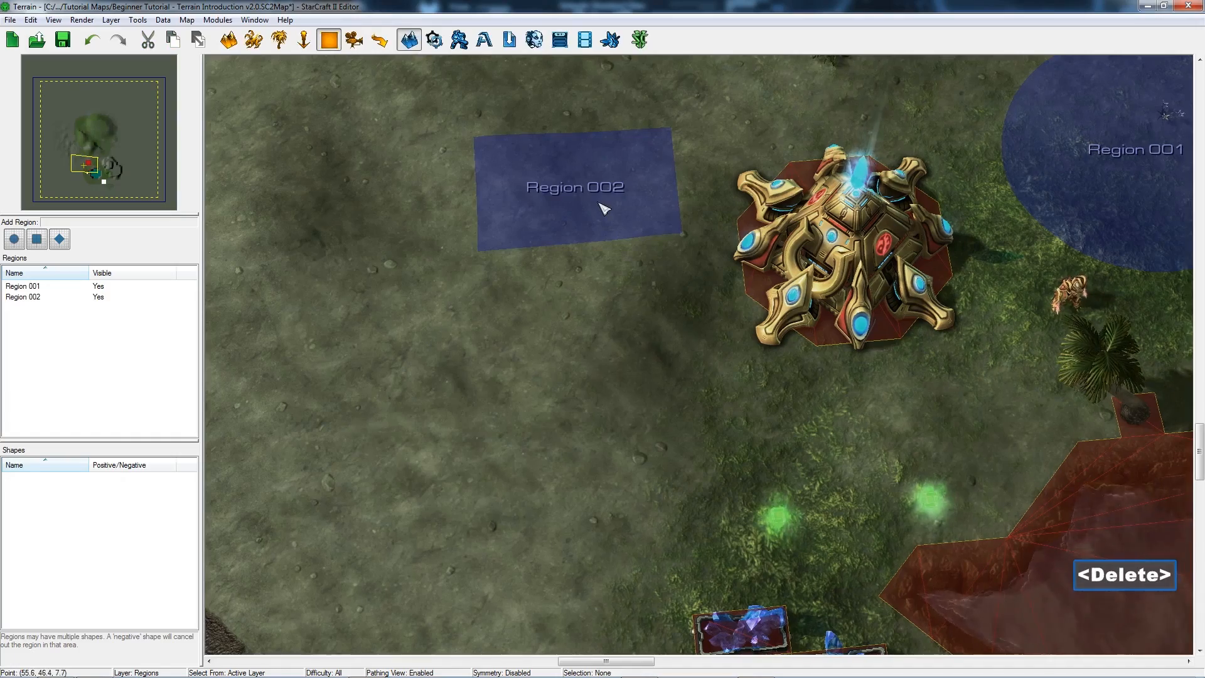
click(614, 207)
key(Delete)
Switch to the Cameras layer, create a camera from a close, angled view of the pond and Nexus, and look at the camera object
right_drag(606, 589, 441, 435)
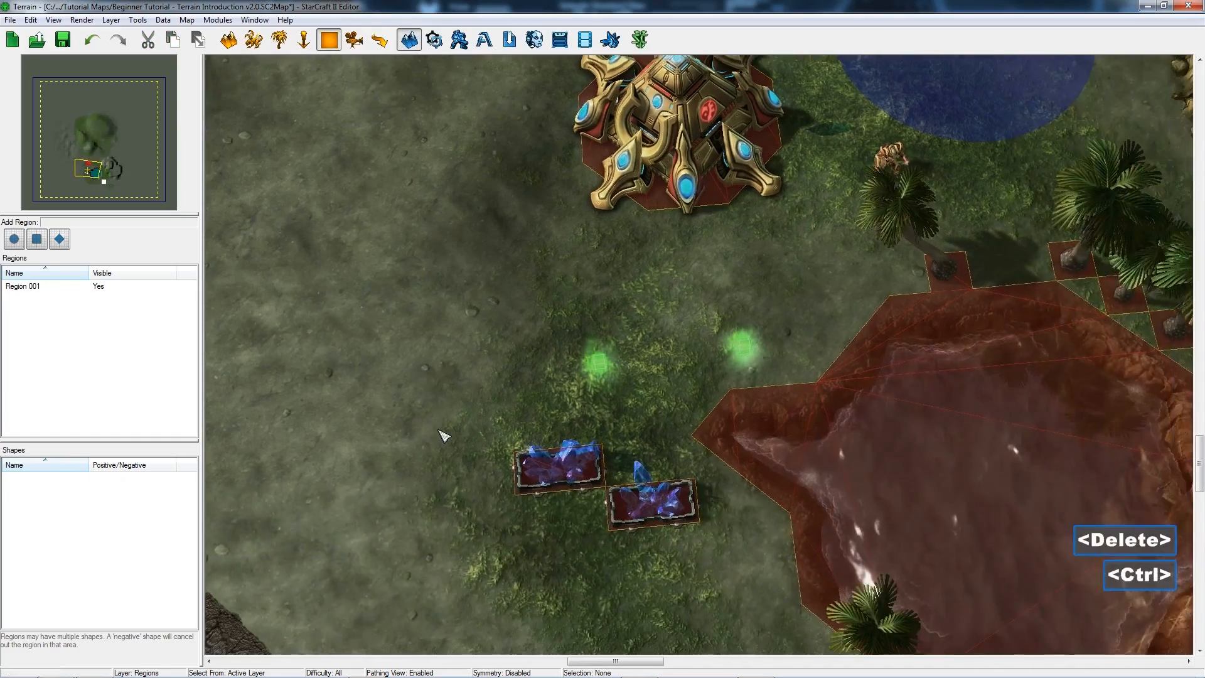
ctrl+right_drag(584, 392, 587, 350)
scroll(585, 349, down, 5)
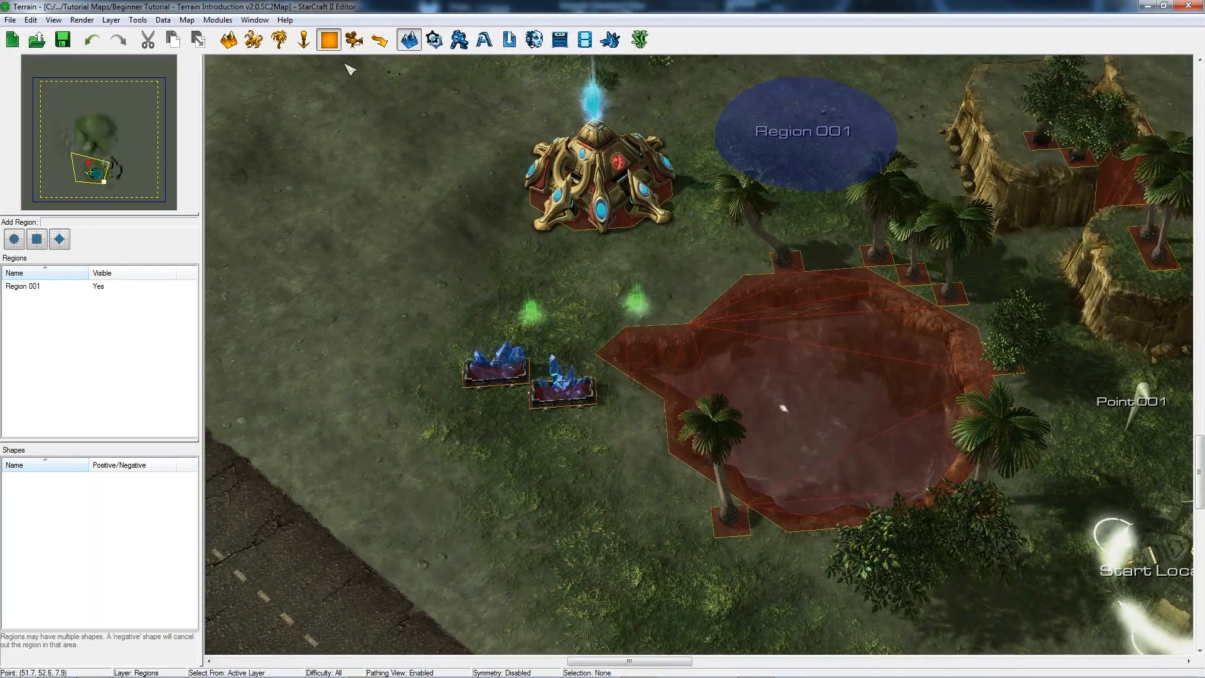
click(354, 40)
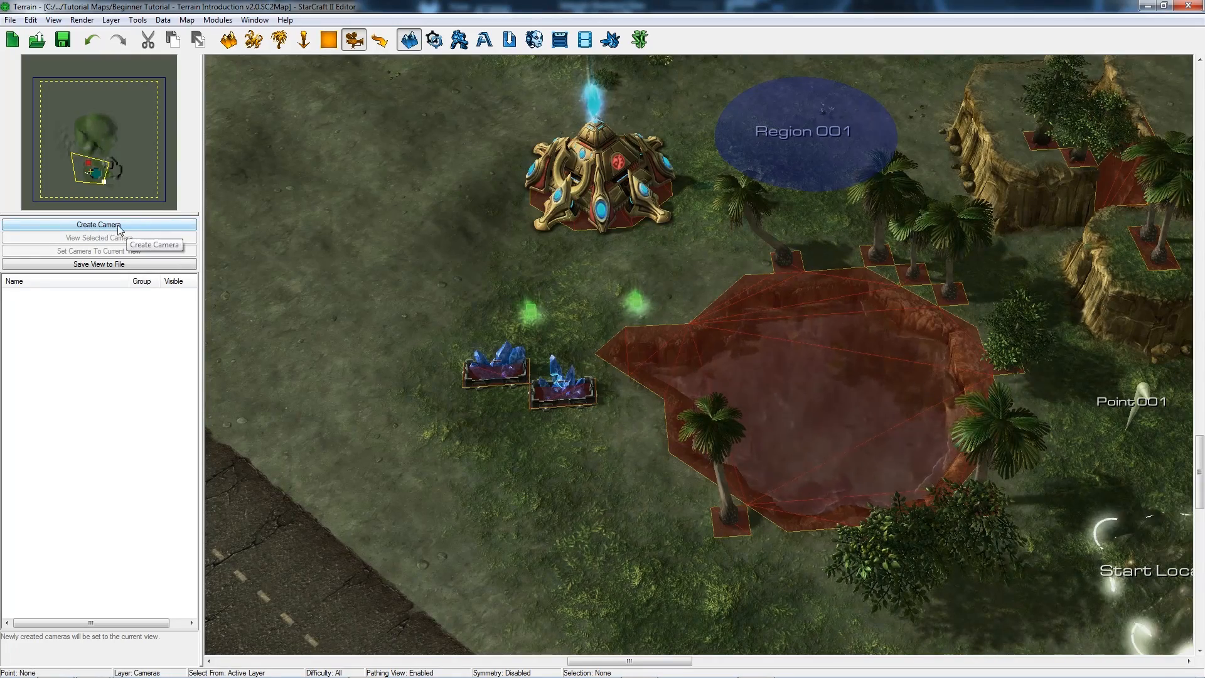
ctrl+right_drag(659, 489, 747, 408)
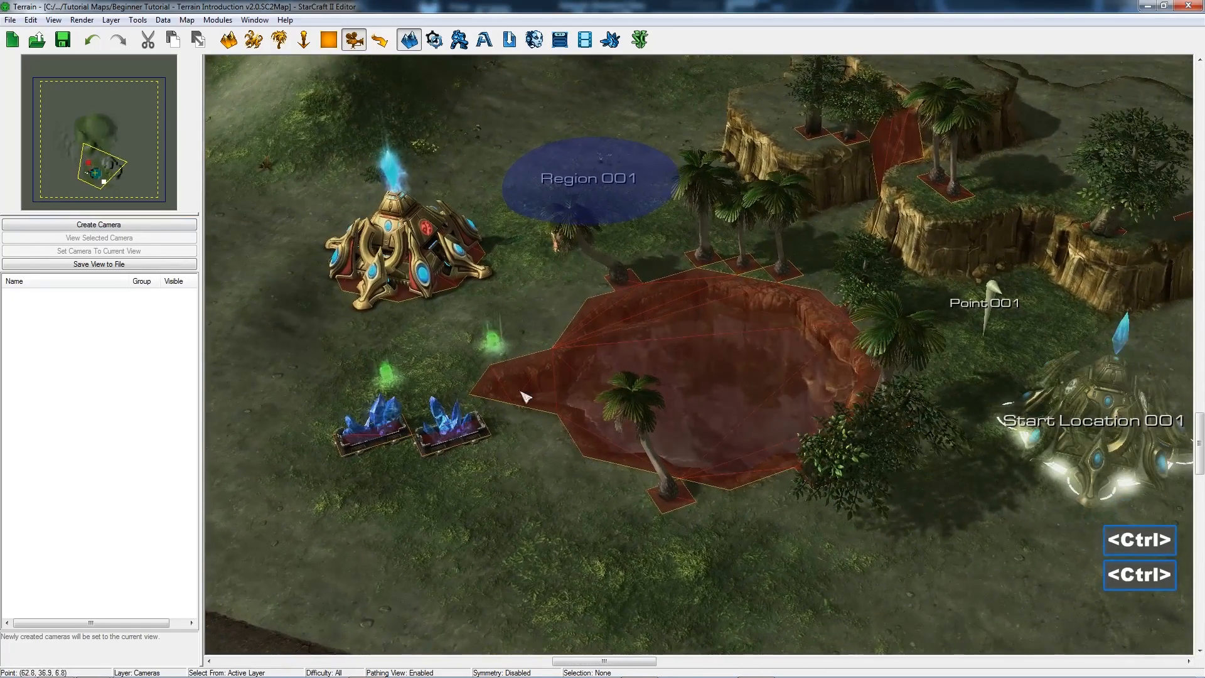
ctrl+right_drag(720, 349, 681, 433)
scroll(716, 426, up, 3)
click(129, 227)
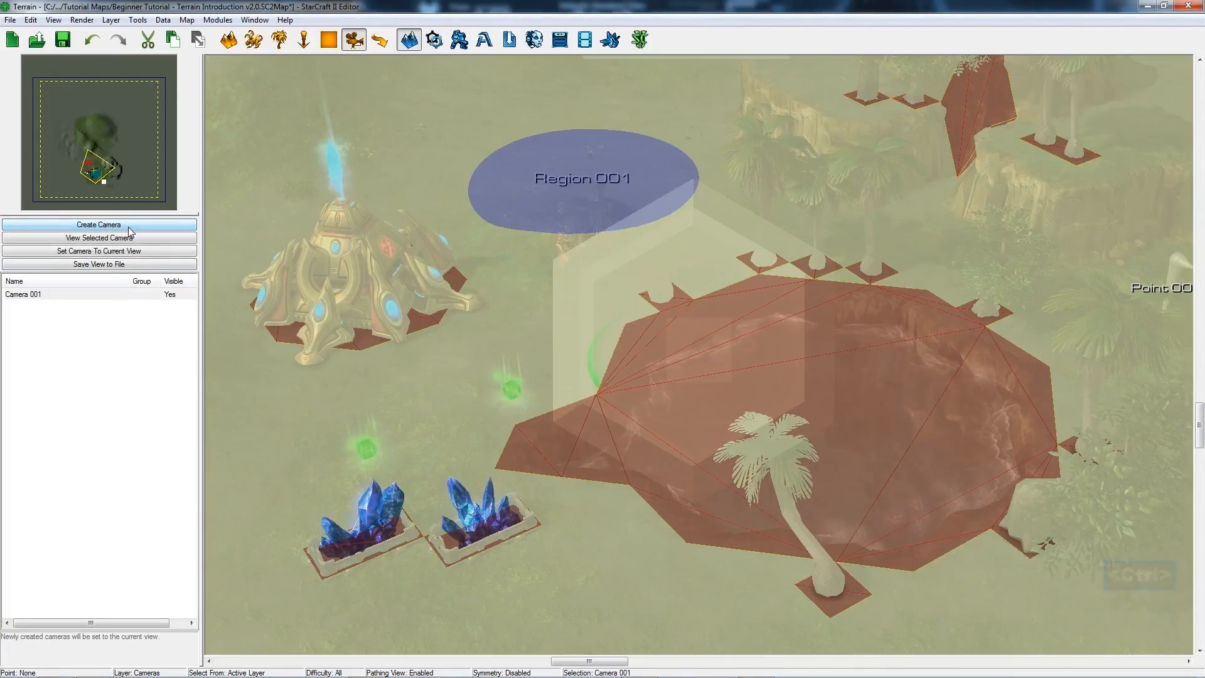
scroll(791, 341, down, 3)
ctrl+right_drag(913, 310, 579, 396)
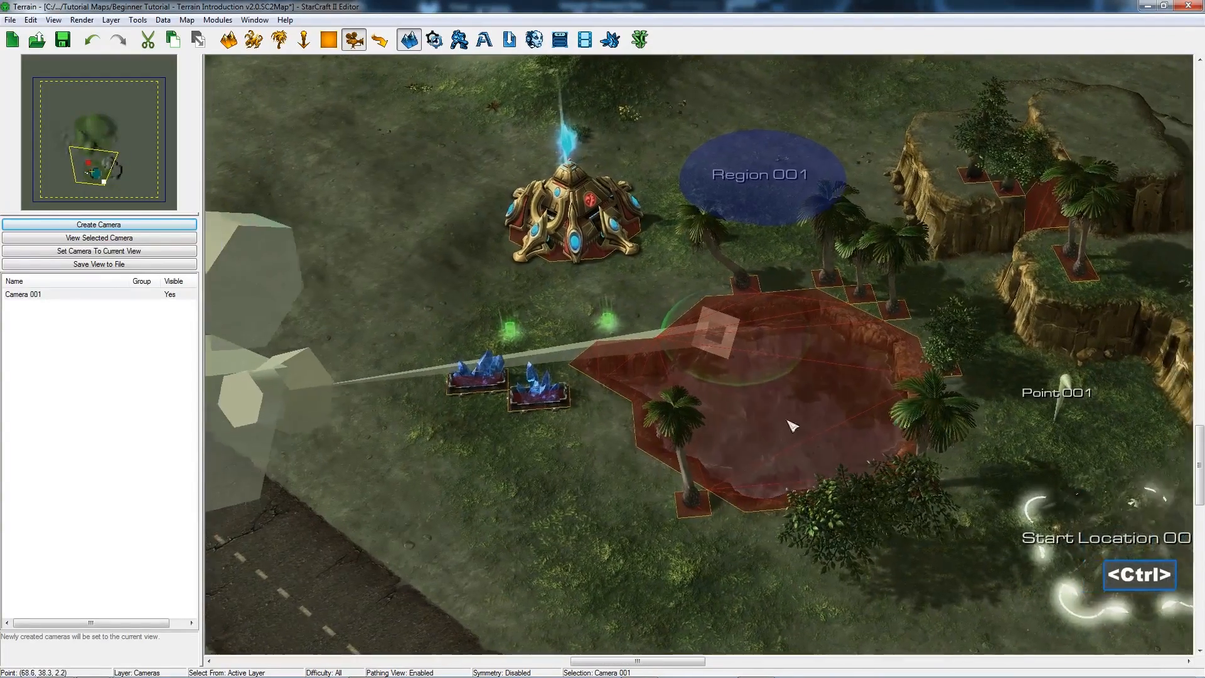
Set the camera to a rotated view looking northwest across the pond toward the Nexus
ctrl+right_drag(792, 426, 814, 453)
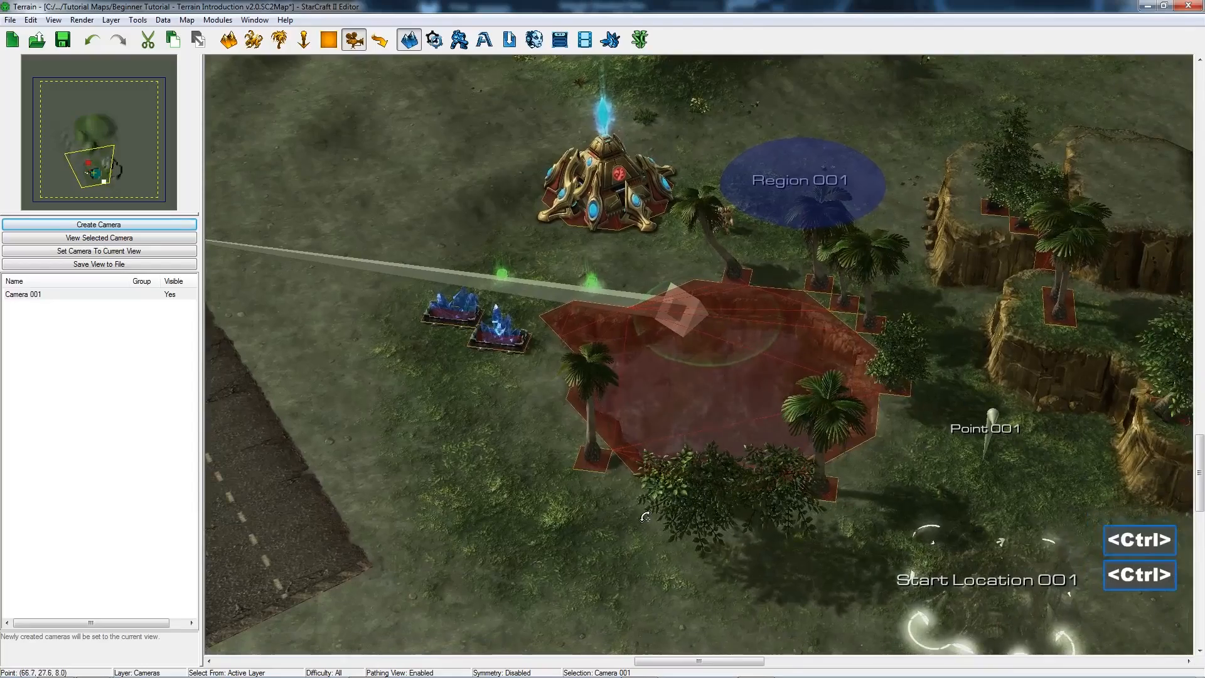
ctrl+right_drag(645, 516, 816, 457)
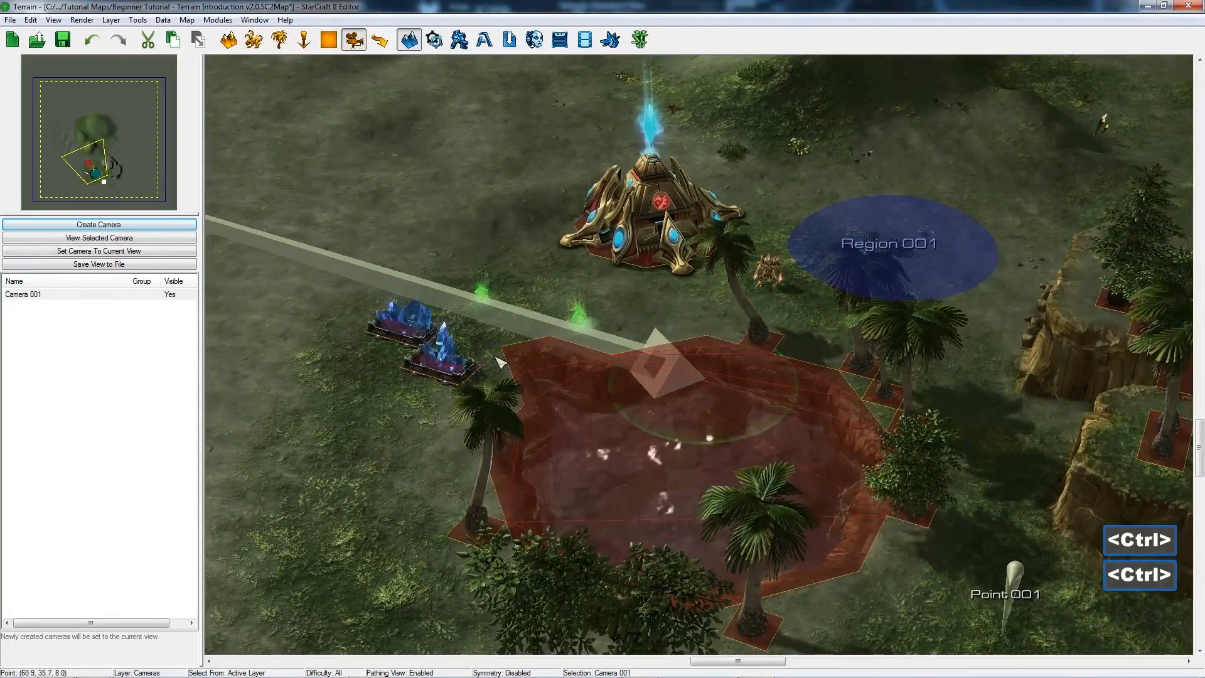
ctrl+right_drag(597, 439, 577, 415)
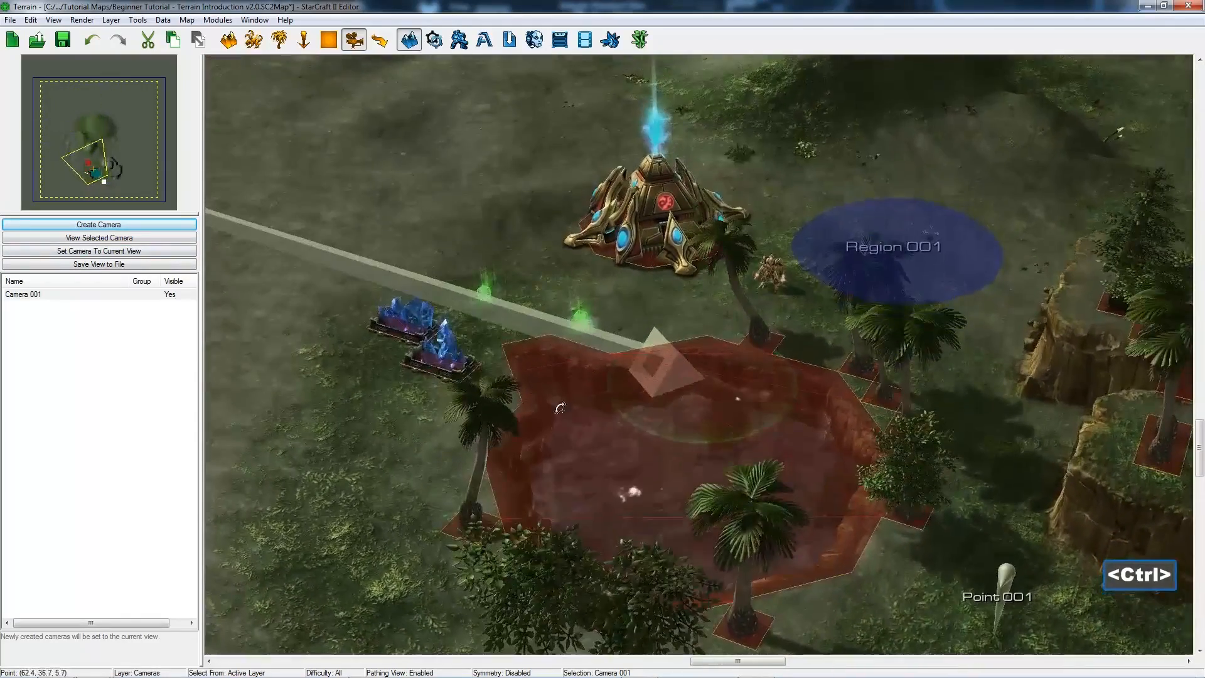
click(119, 251)
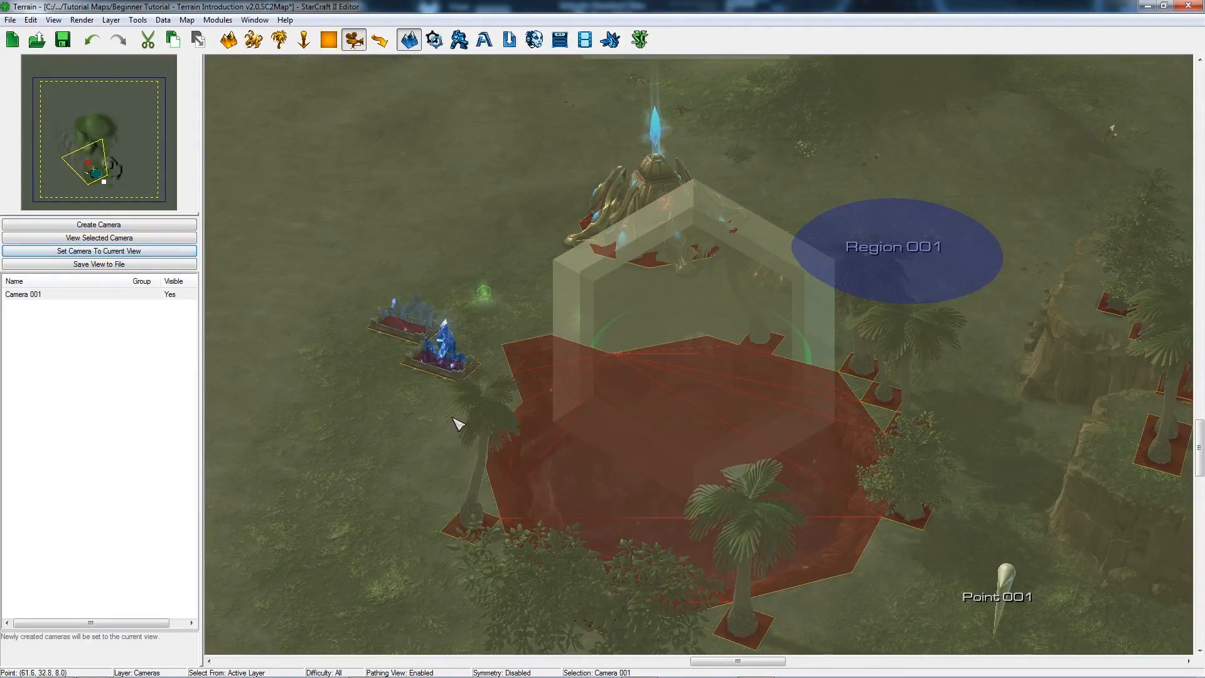
Examine the repositioned camera object, its target and its line of sight from different angles around the pond
ctrl+right_drag(432, 433, 437, 433)
ctrl+right_drag(543, 437, 625, 427)
ctrl+right_drag(625, 427, 694, 414)
scroll(664, 399, down, 3)
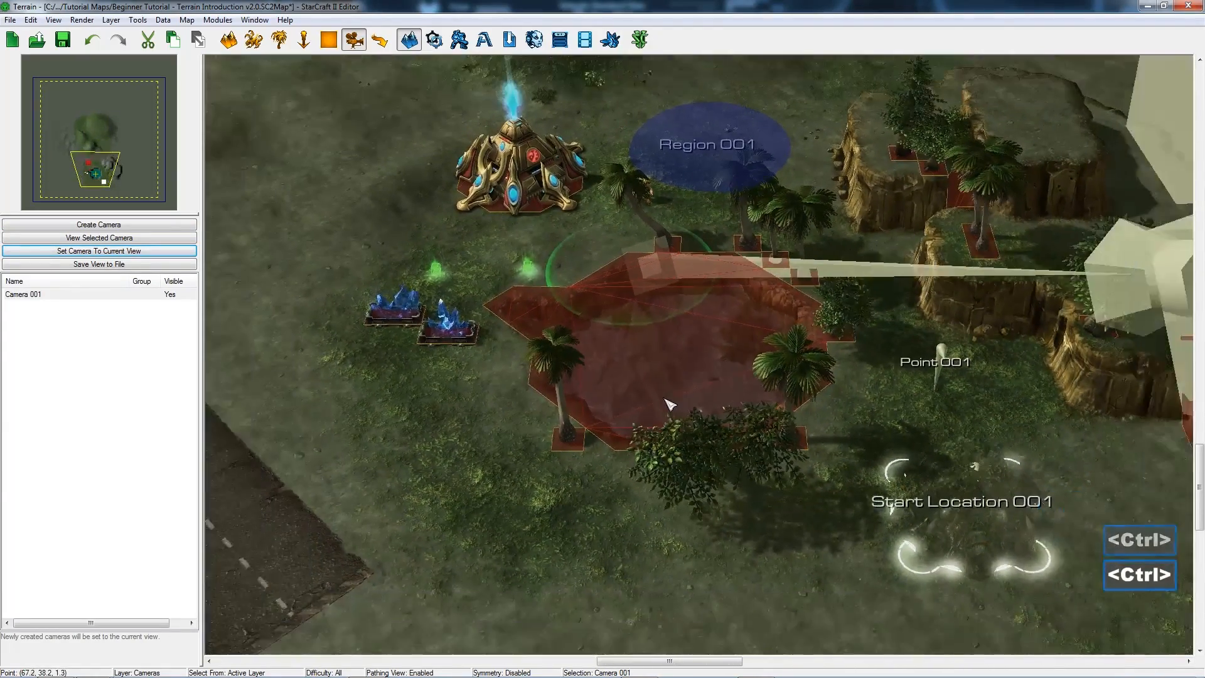
ctrl+right_drag(663, 327, 665, 368)
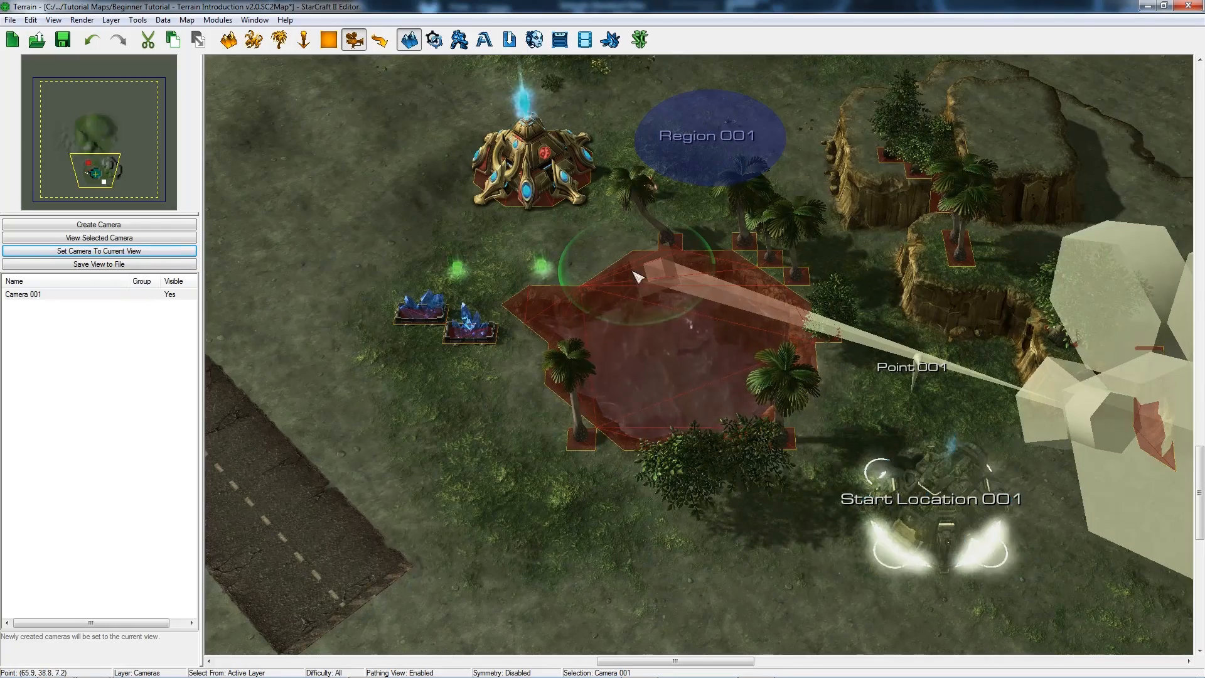
right_drag(667, 268, 837, 345)
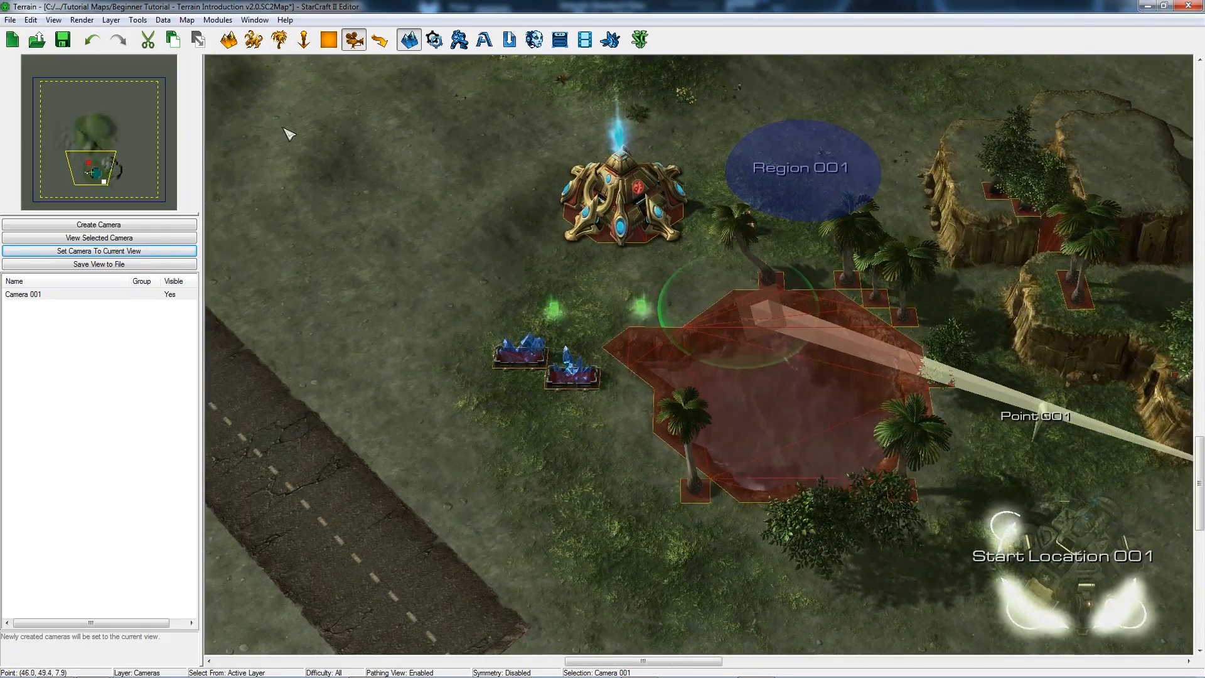
right_drag(694, 361, 503, 318)
right_drag(604, 351, 713, 375)
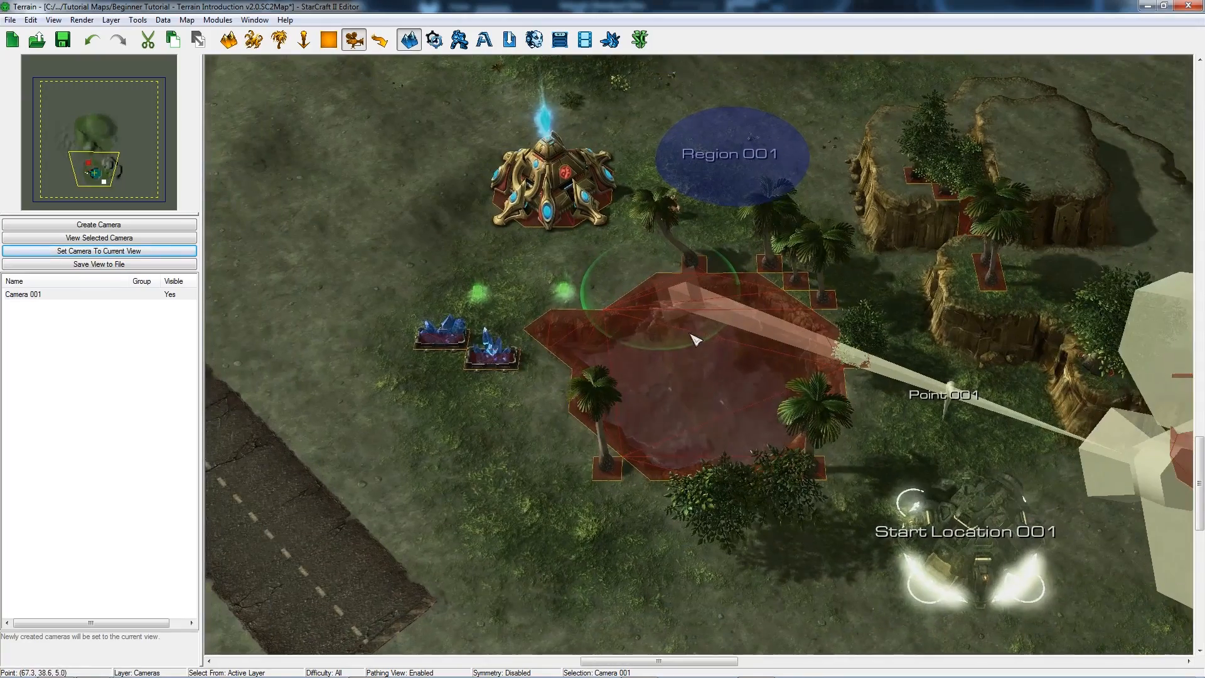
right_drag(667, 431, 640, 425)
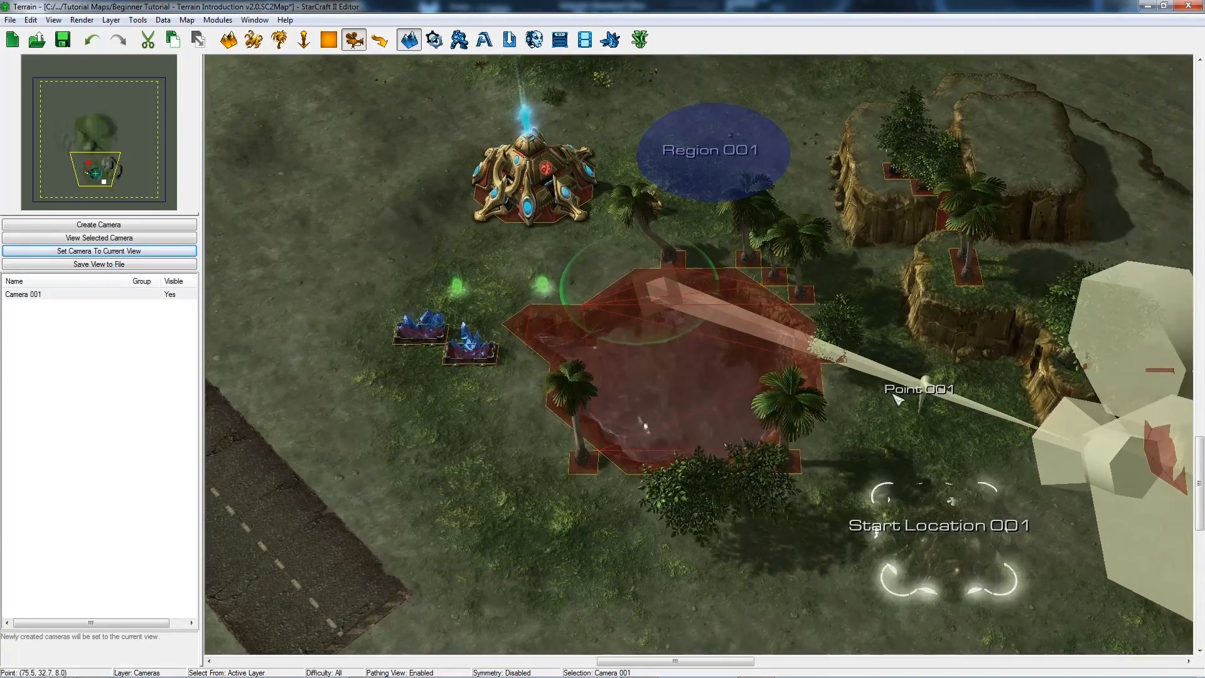
ctrl+right_drag(898, 417, 886, 385)
right_drag(683, 262, 710, 282)
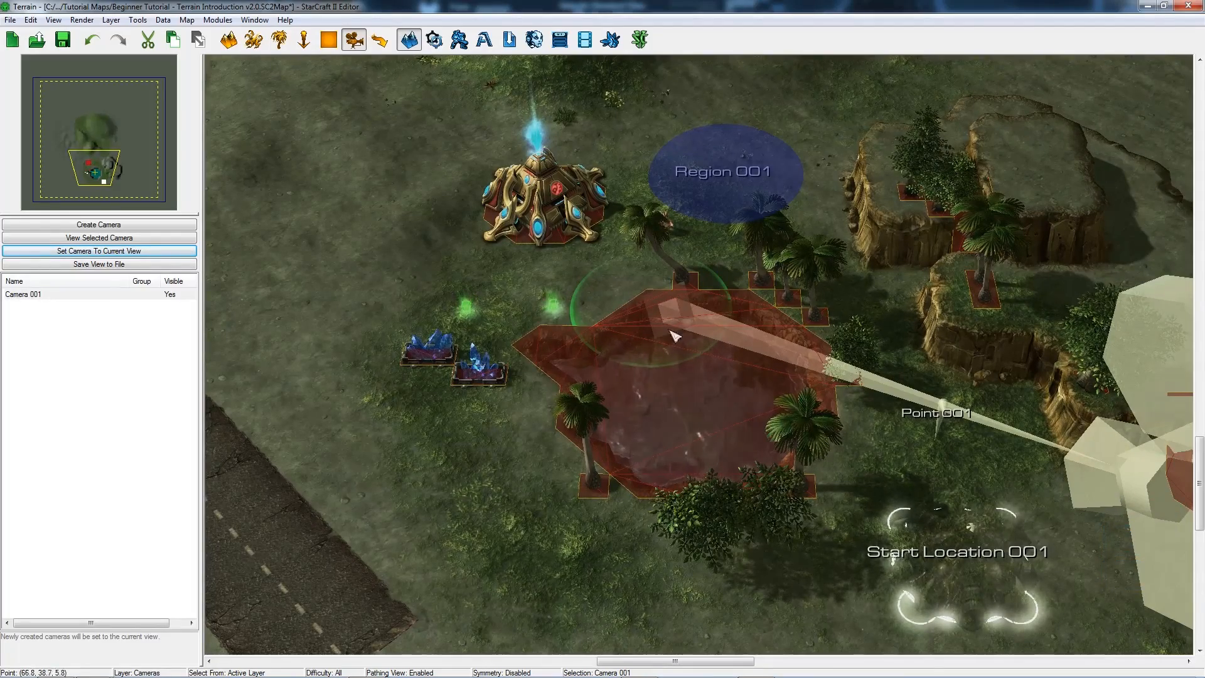
ctrl+right_drag(643, 396, 574, 461)
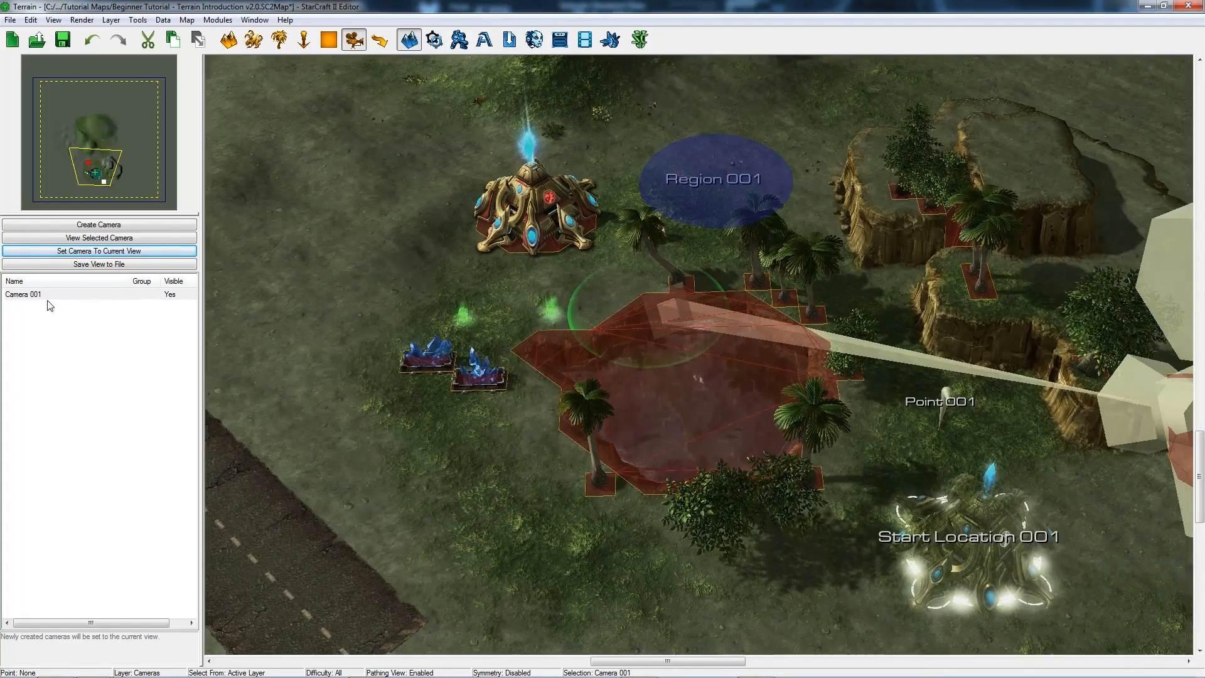
ctrl+right_drag(538, 401, 578, 385)
right_drag(729, 369, 694, 355)
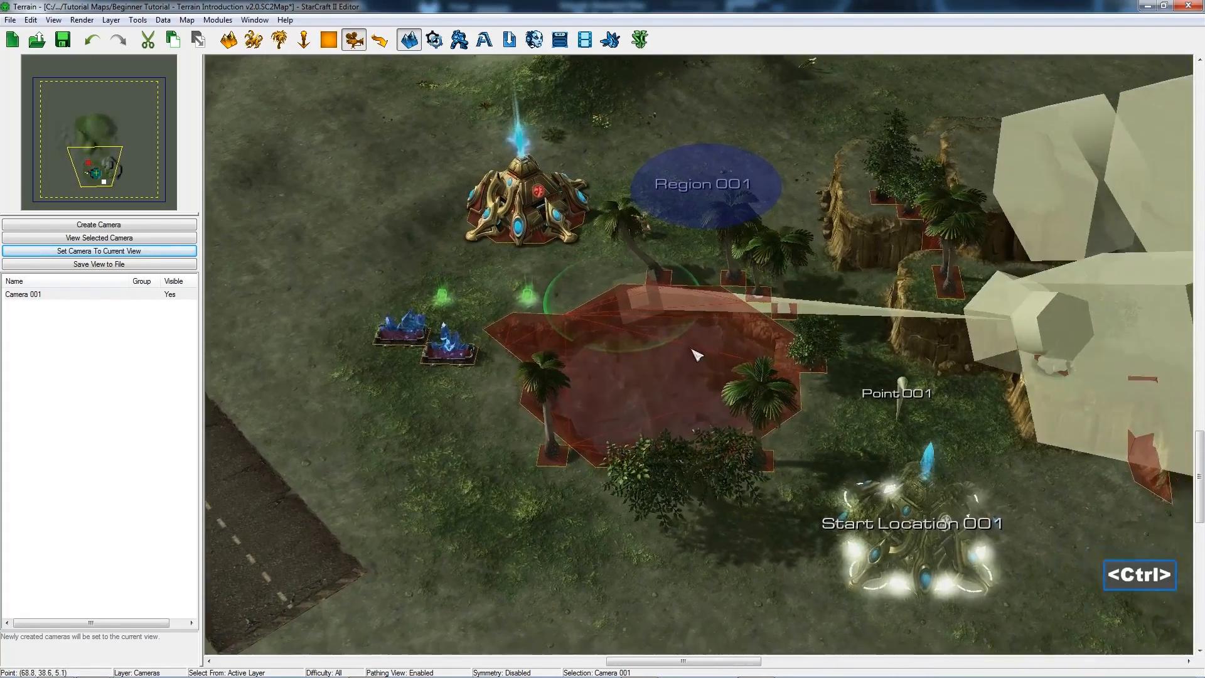
ctrl+right_drag(599, 352, 722, 339)
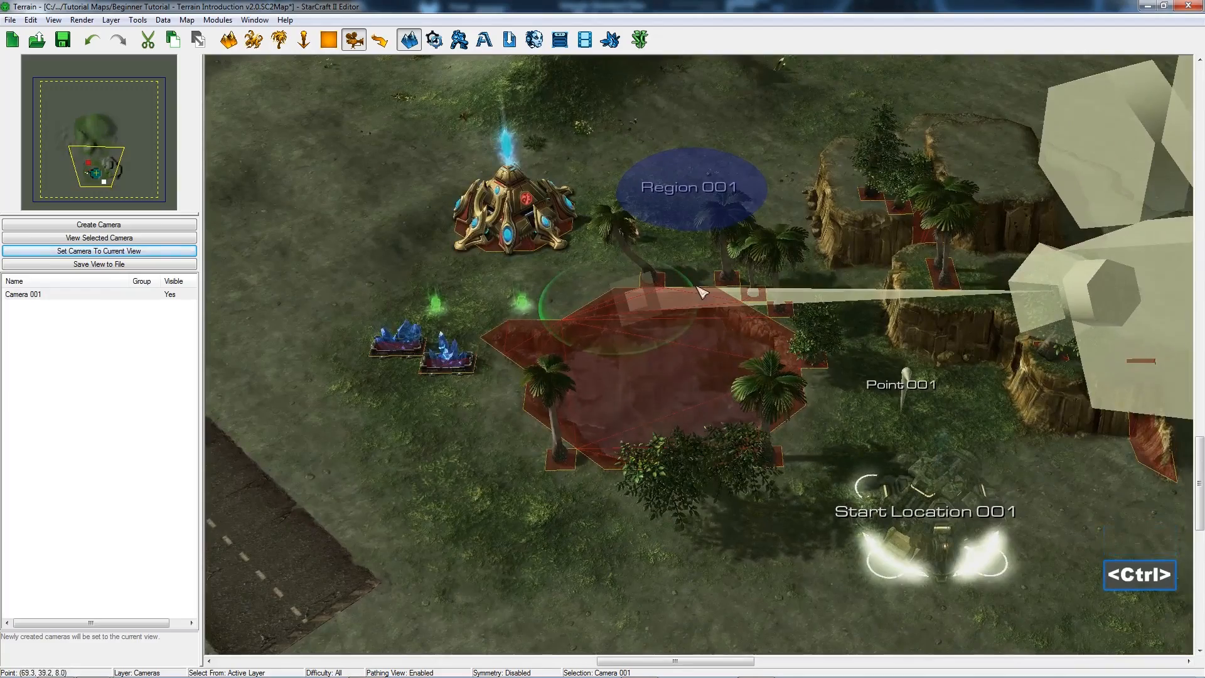
ctrl+right_drag(702, 292, 703, 317)
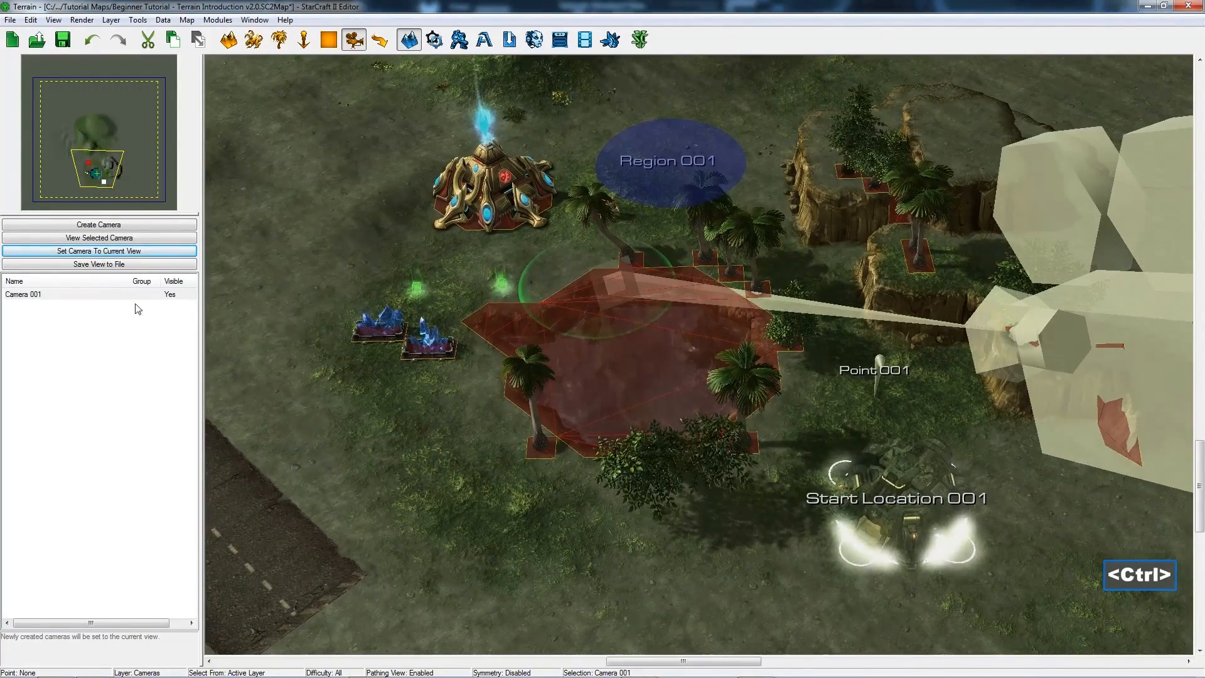
View the scene through Camera 001 with the editor overlays hidden, as it appears in game
click(96, 295)
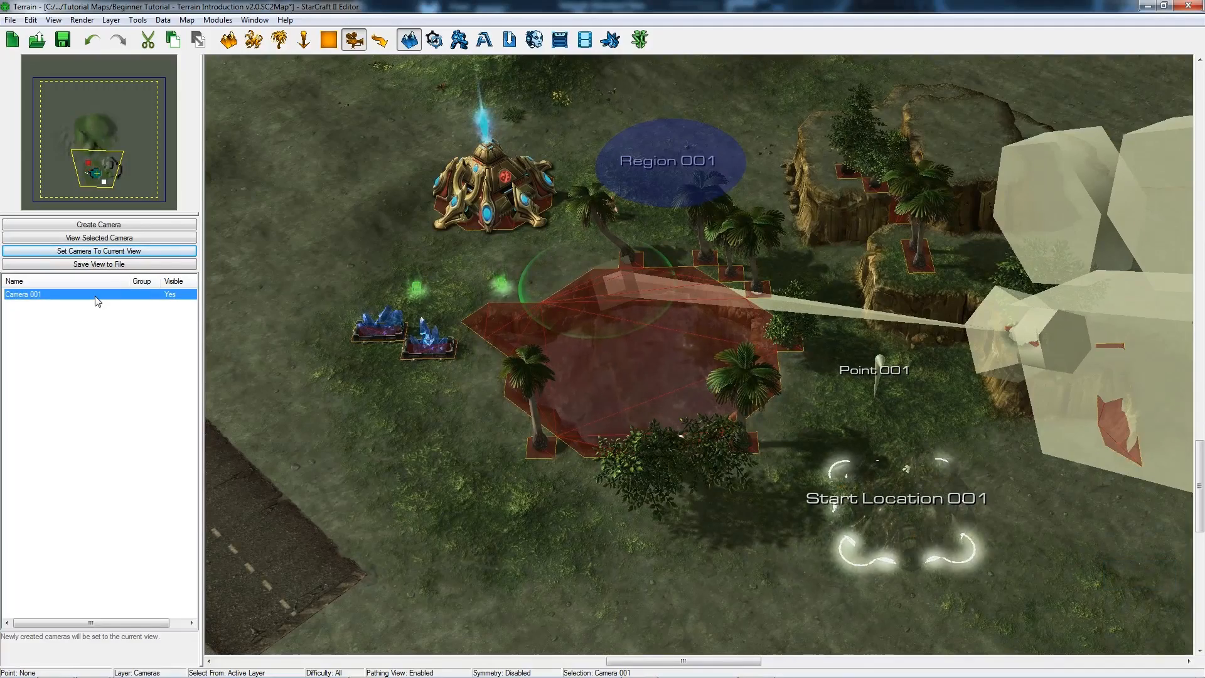
key(v)
key(v)
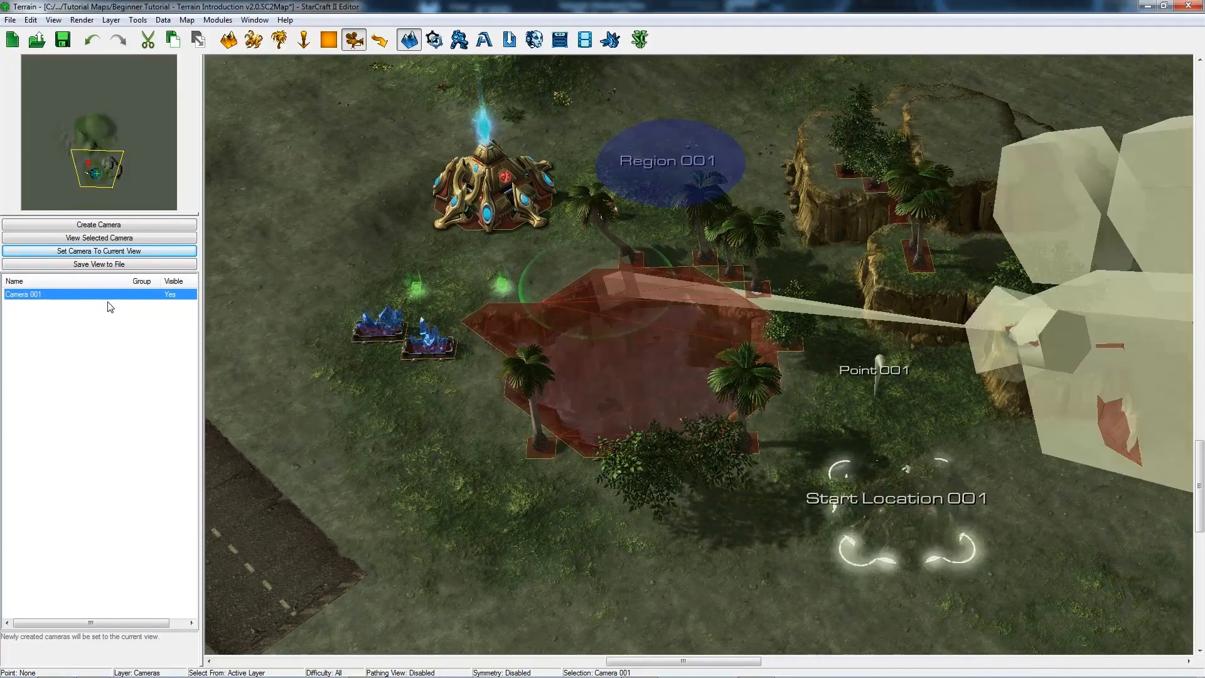
click(93, 239)
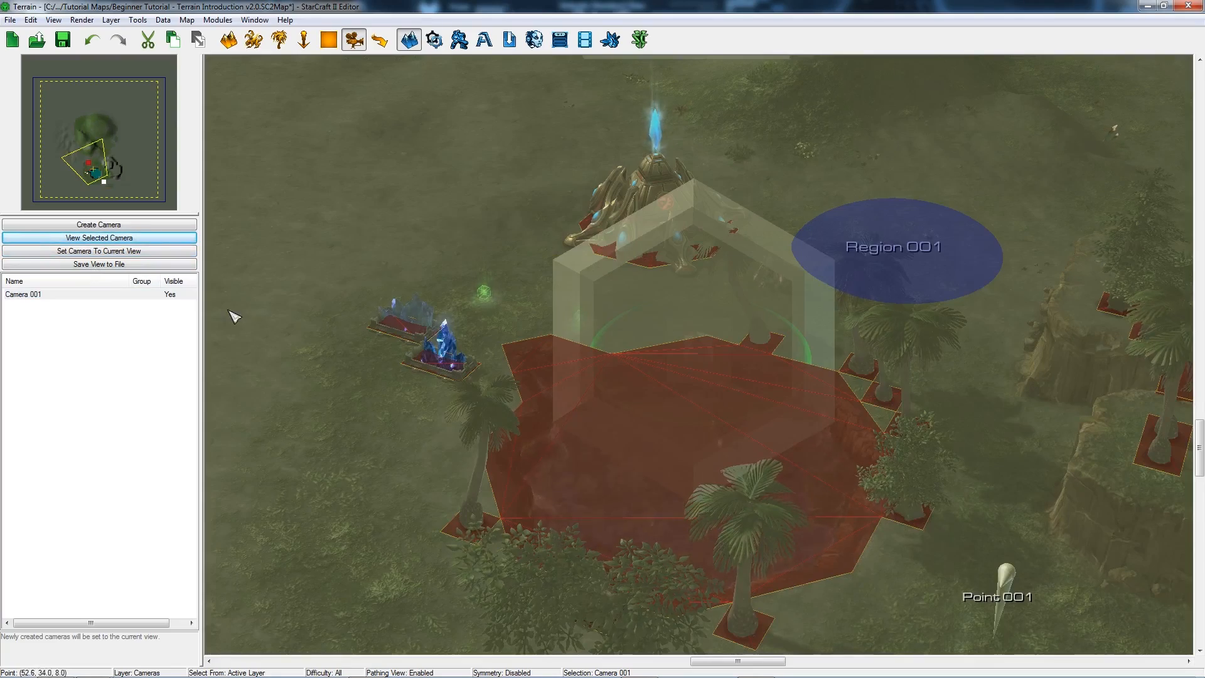
key(v)
Open the properties of Camera 001 and set its field of view angle to 31.7998
click(41, 295)
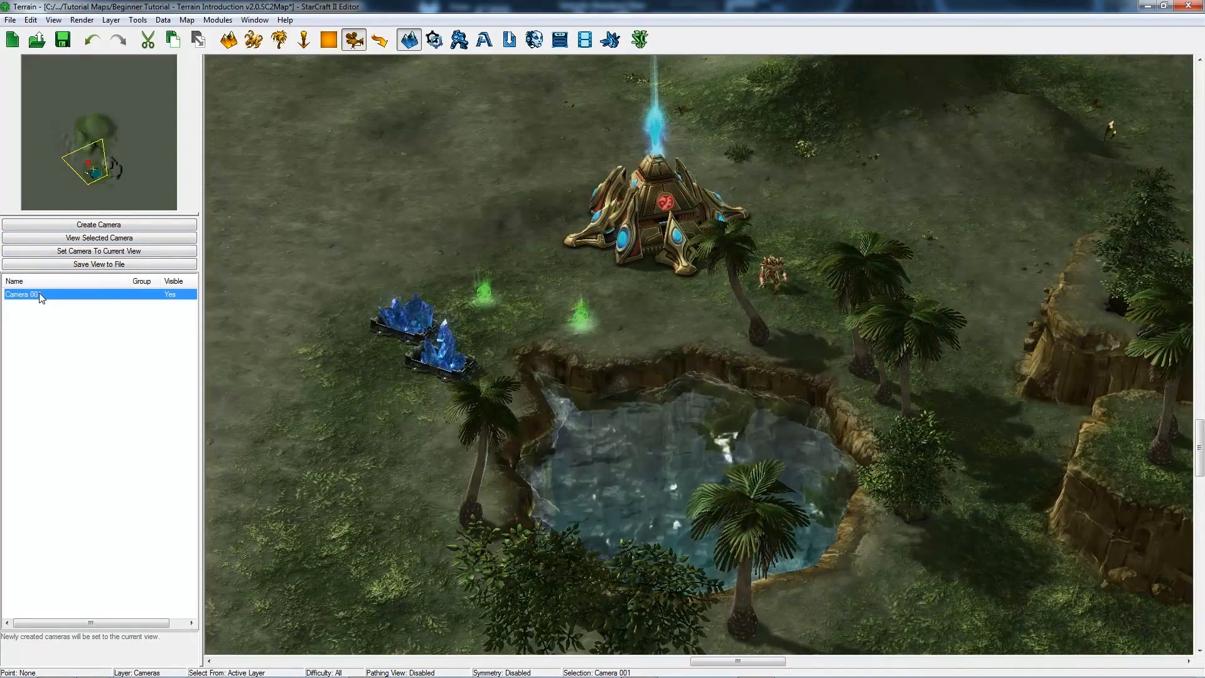
double_click(42, 295)
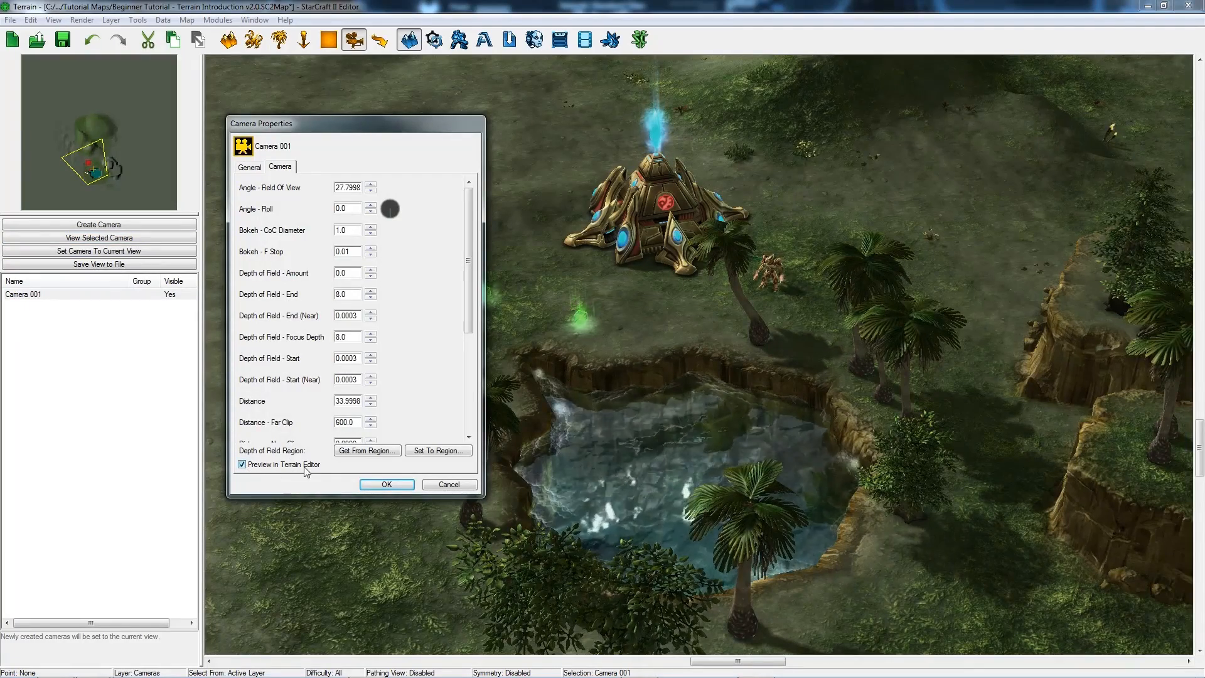
click(370, 185)
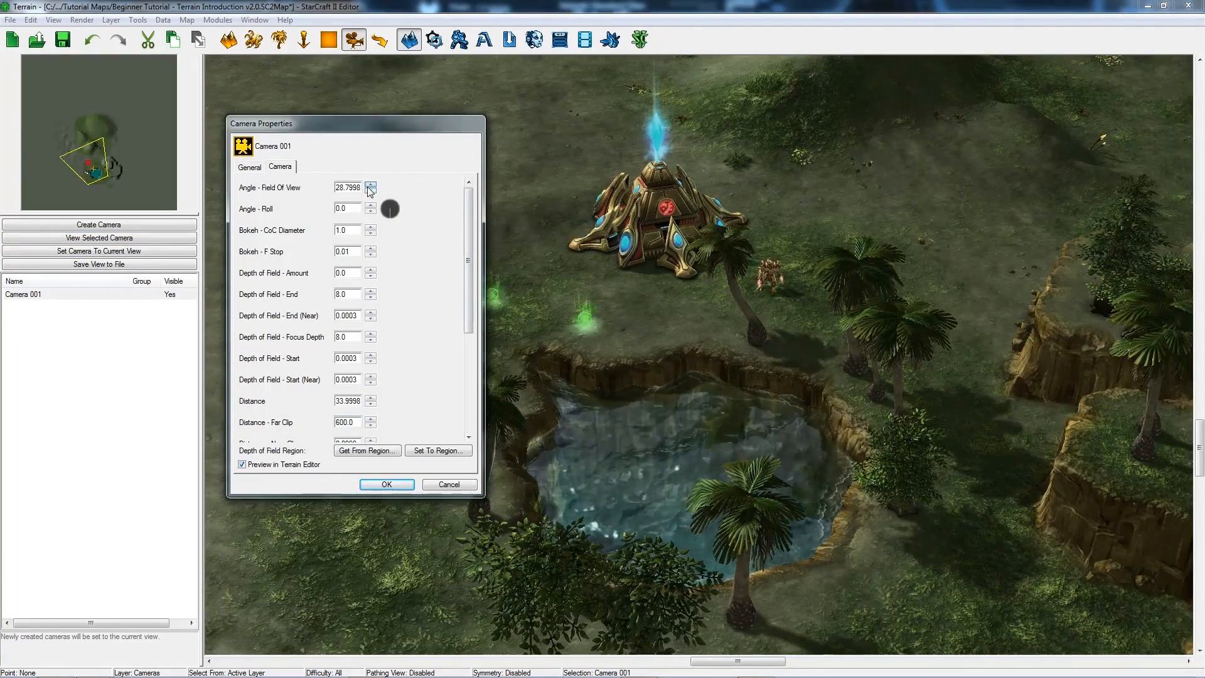
click(370, 185)
click(370, 185)
click(371, 185)
click(371, 185)
click(370, 185)
click(370, 185)
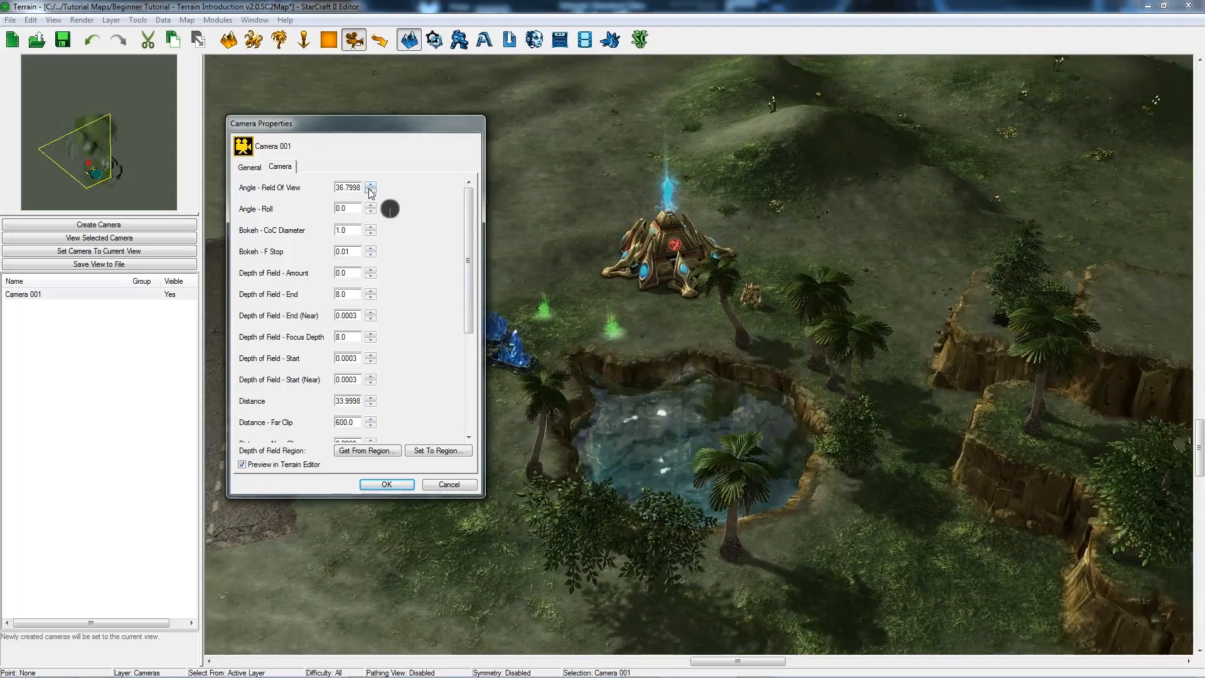
click(371, 186)
click(370, 191)
click(371, 191)
click(370, 191)
click(370, 191)
click(370, 191)
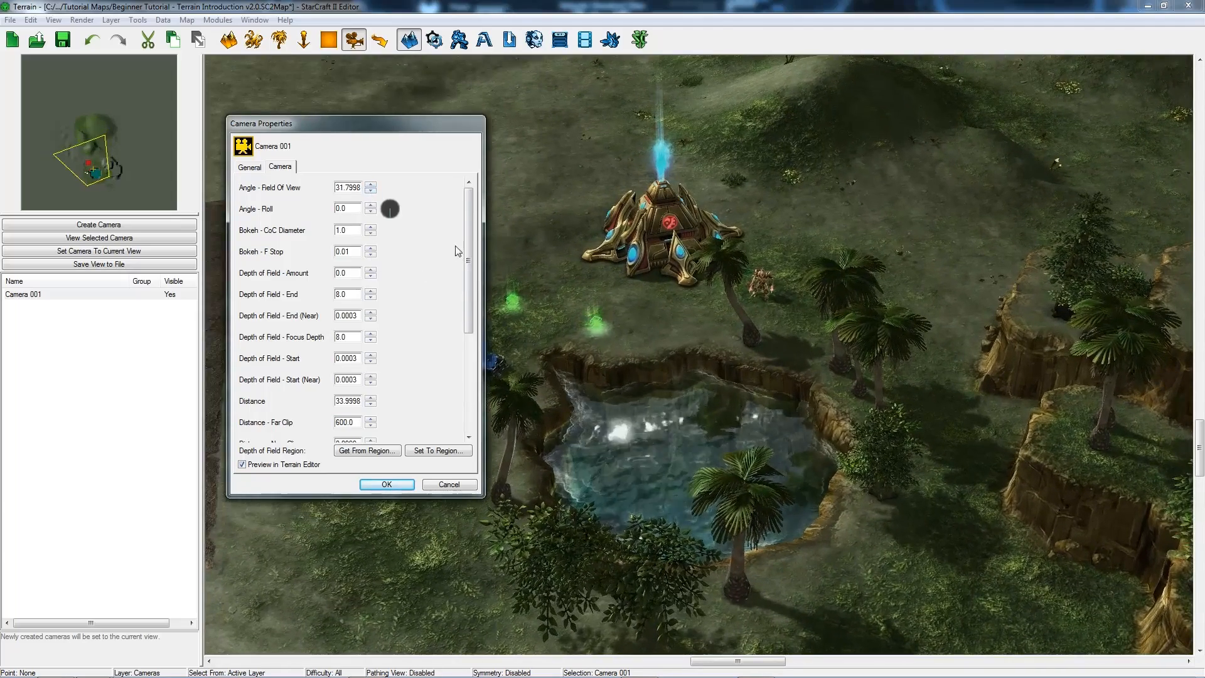
Set the camera's Target X to 65.9797 and Target Y to 38.4382
drag(468, 248, 469, 348)
click(370, 355)
click(370, 356)
click(370, 356)
click(370, 377)
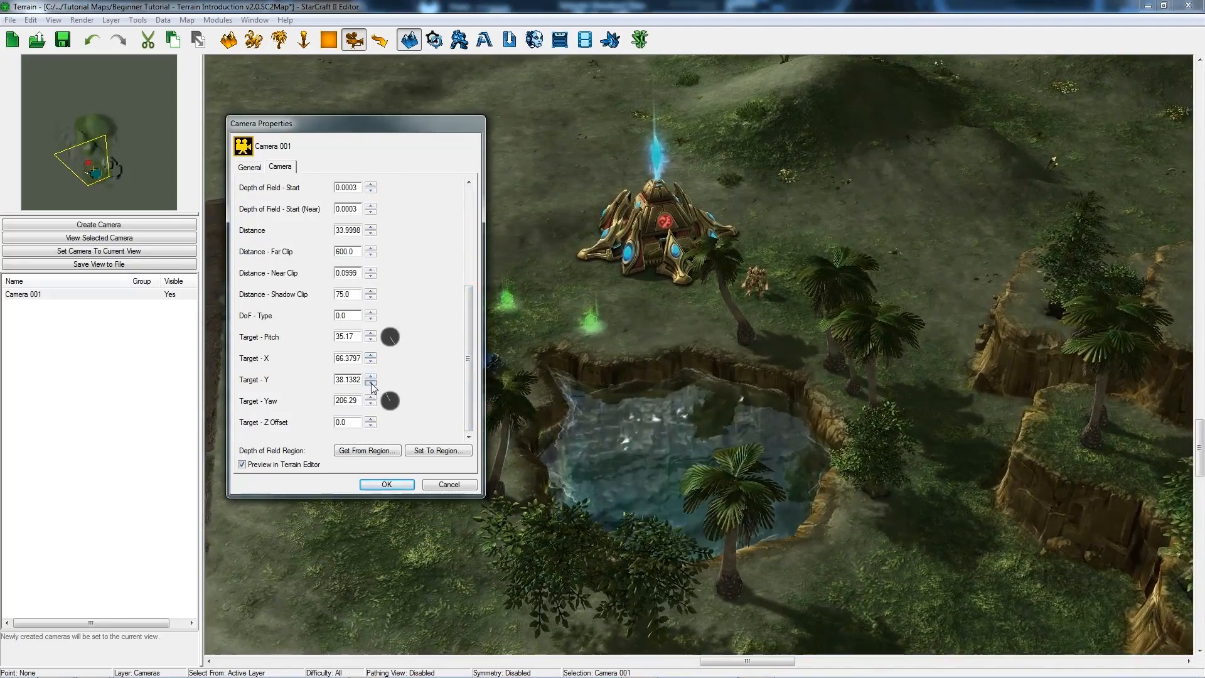
click(370, 377)
click(371, 361)
click(370, 361)
click(370, 361)
click(371, 361)
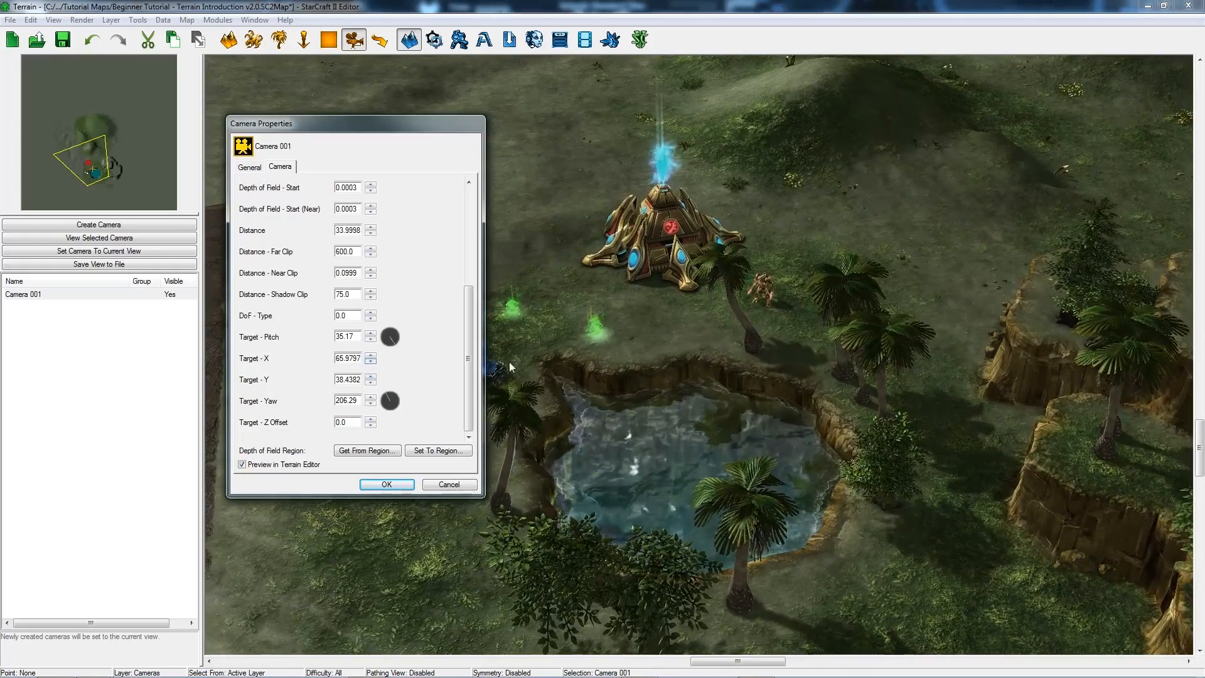
Set the camera's target Z offset to -1.7, pitch to 48.81 and yaw to 102.8, and apply the properties
click(370, 425)
click(371, 425)
click(371, 425)
click(371, 425)
click(371, 425)
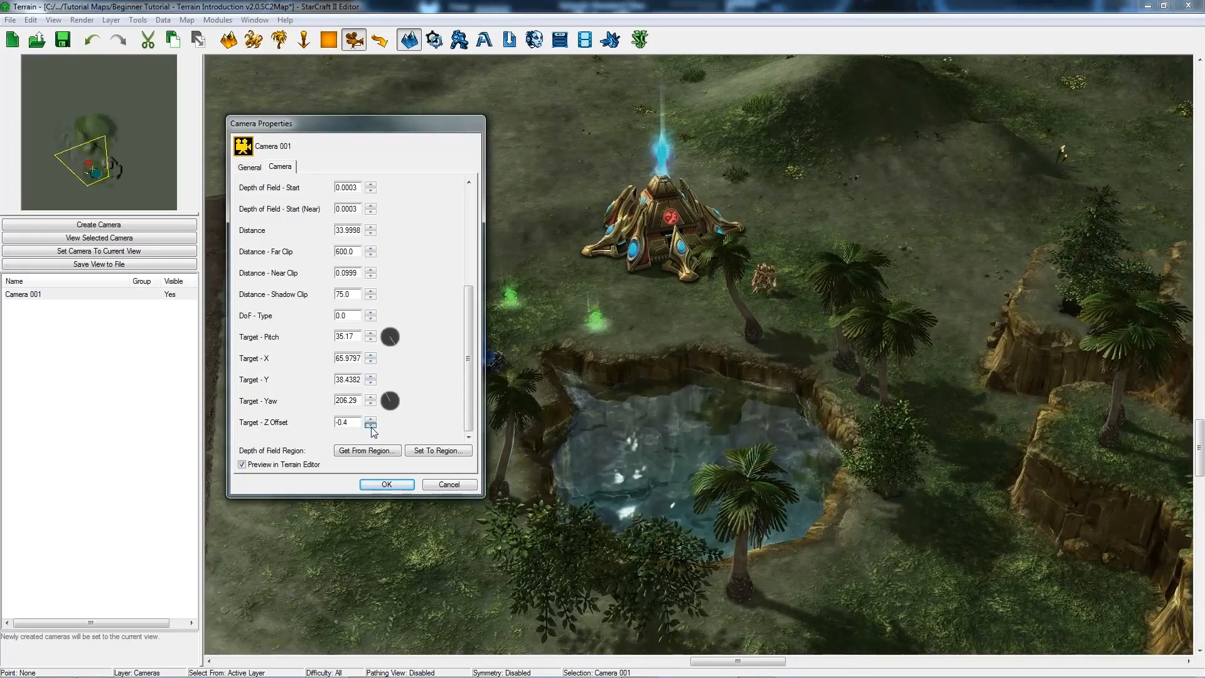
click(370, 425)
click(371, 425)
click(371, 425)
click(370, 425)
click(370, 425)
click(371, 425)
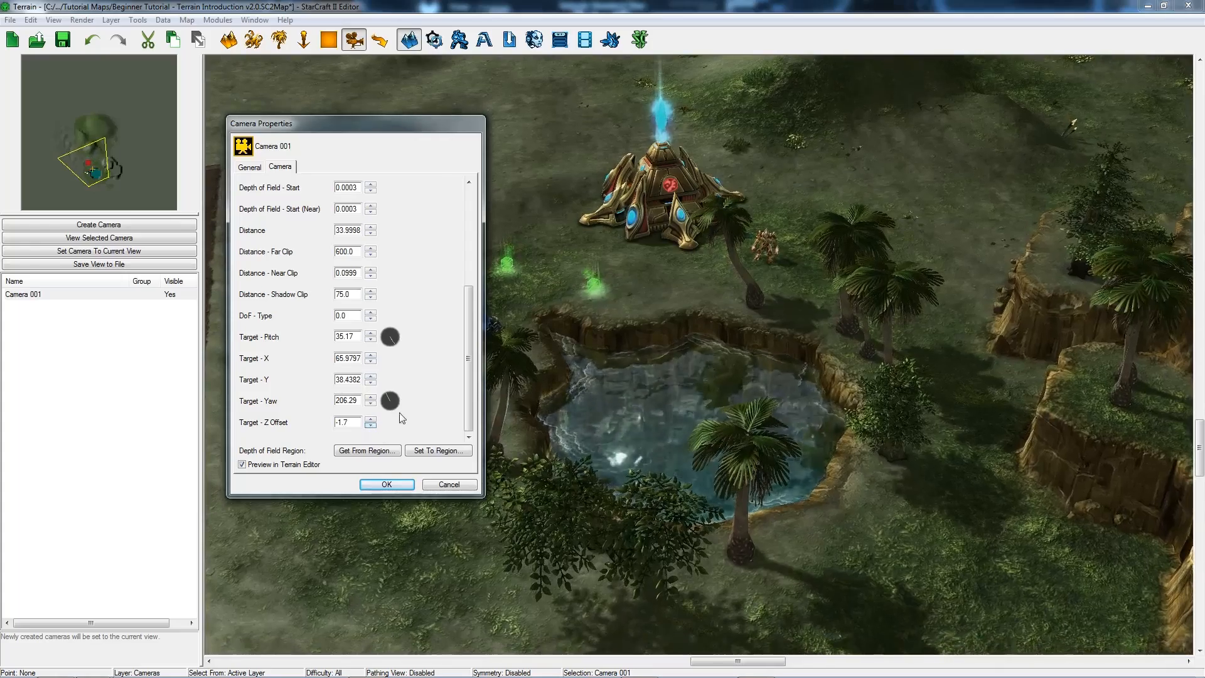
drag(392, 344, 407, 403)
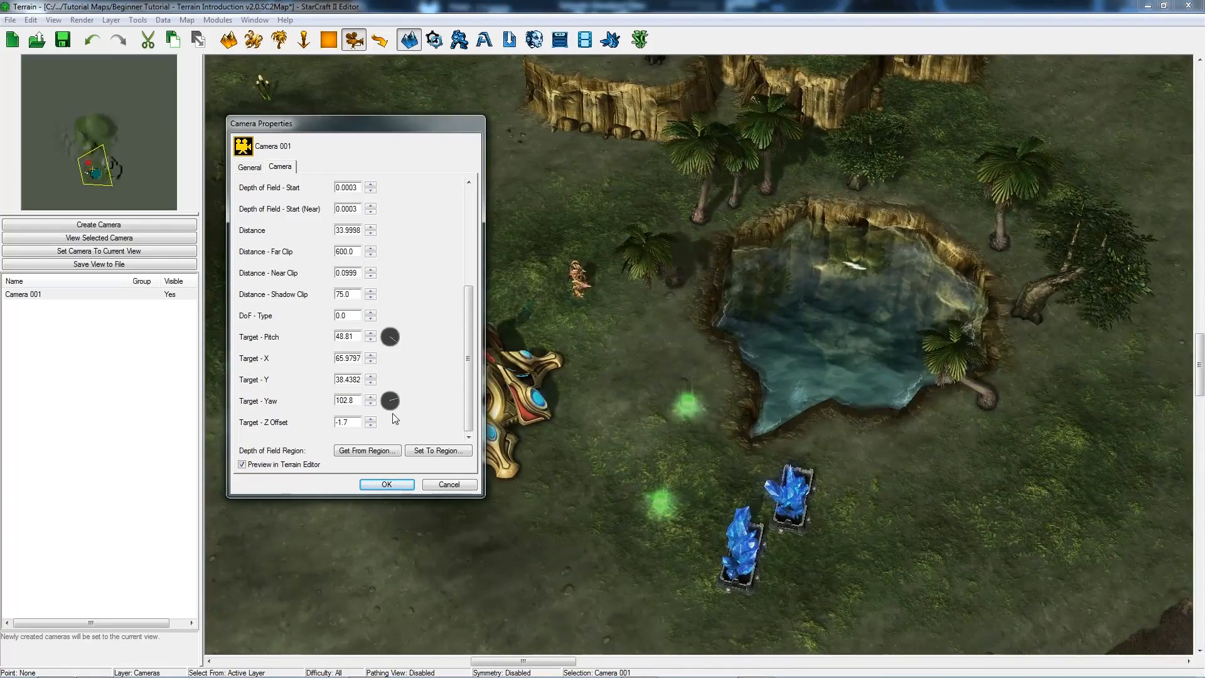
click(387, 485)
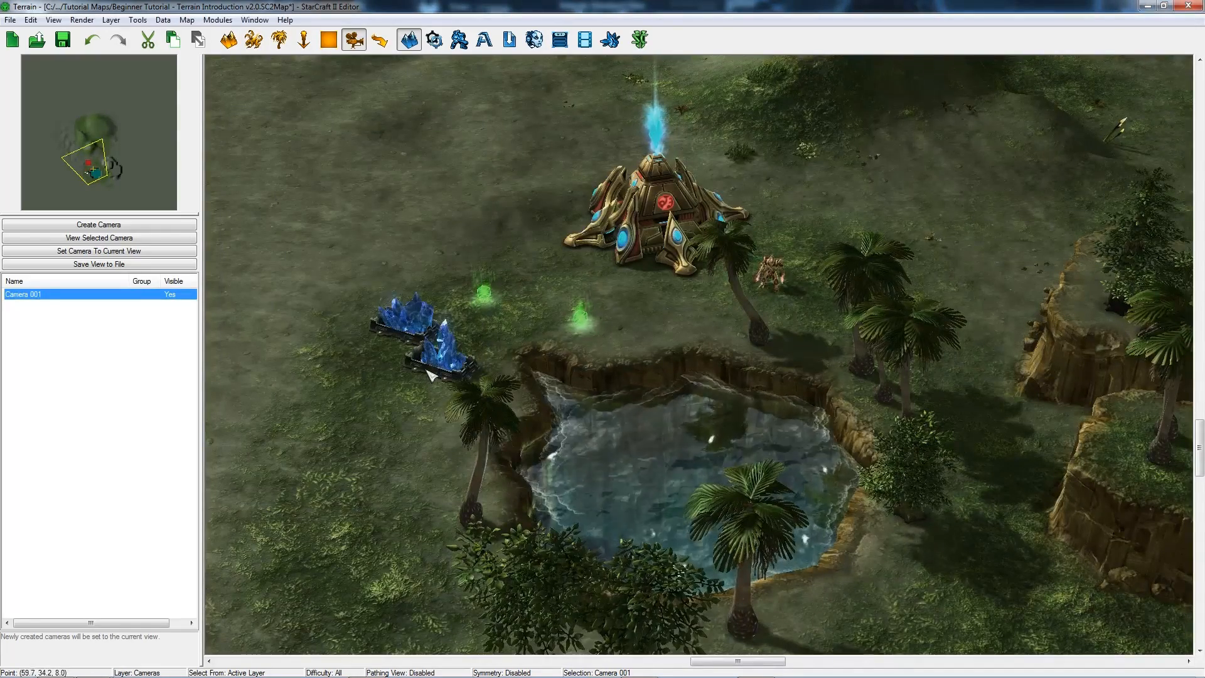
Show the editor overlays again and look at the camera object's new direction above the pond
key(v)
ctrl+right_drag(446, 374, 709, 442)
scroll(530, 387, down, 3)
scroll(627, 324, down, 3)
scroll(664, 432, up, 3)
scroll(710, 442, up, 3)
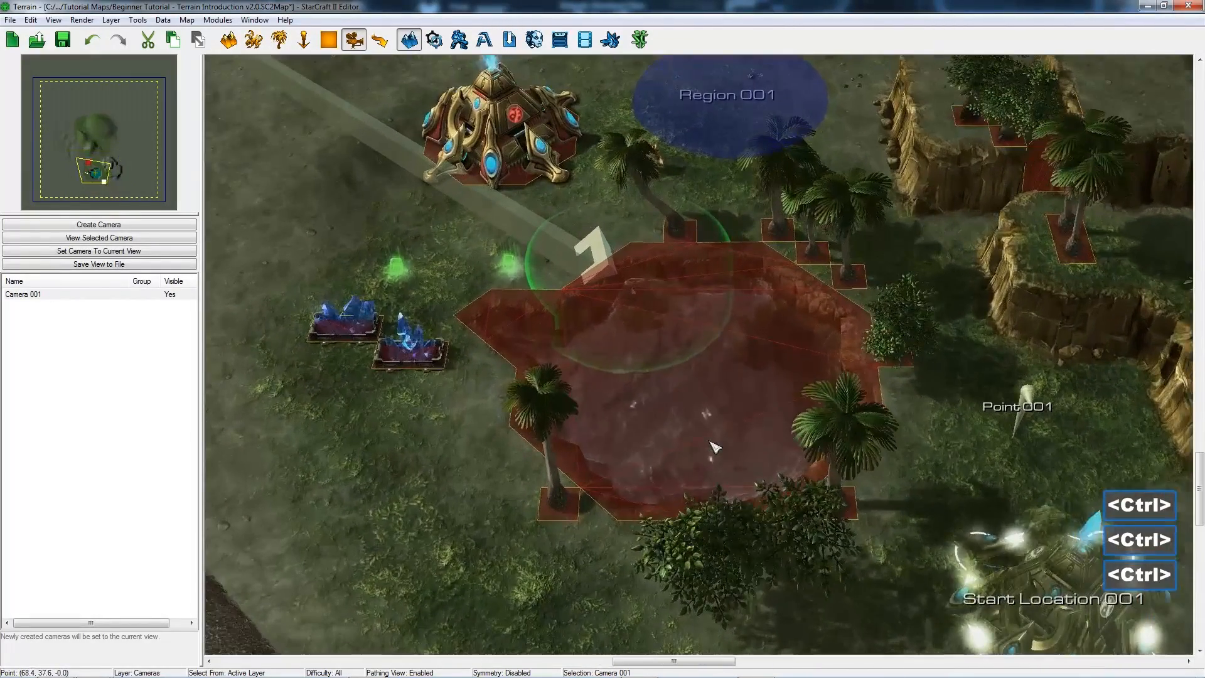
ctrl+right_drag(616, 476, 624, 483)
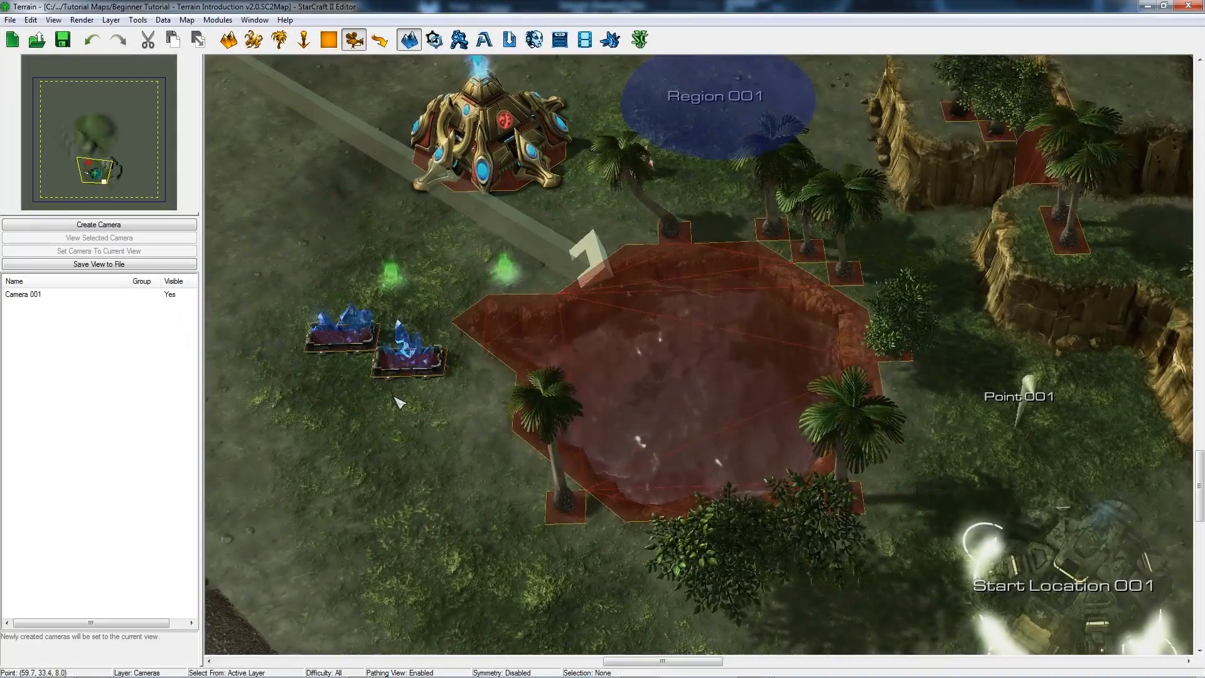
Switch to the Pathing layer and configure the Painted Pathing brush to add No Pathing with size 3.00
click(380, 42)
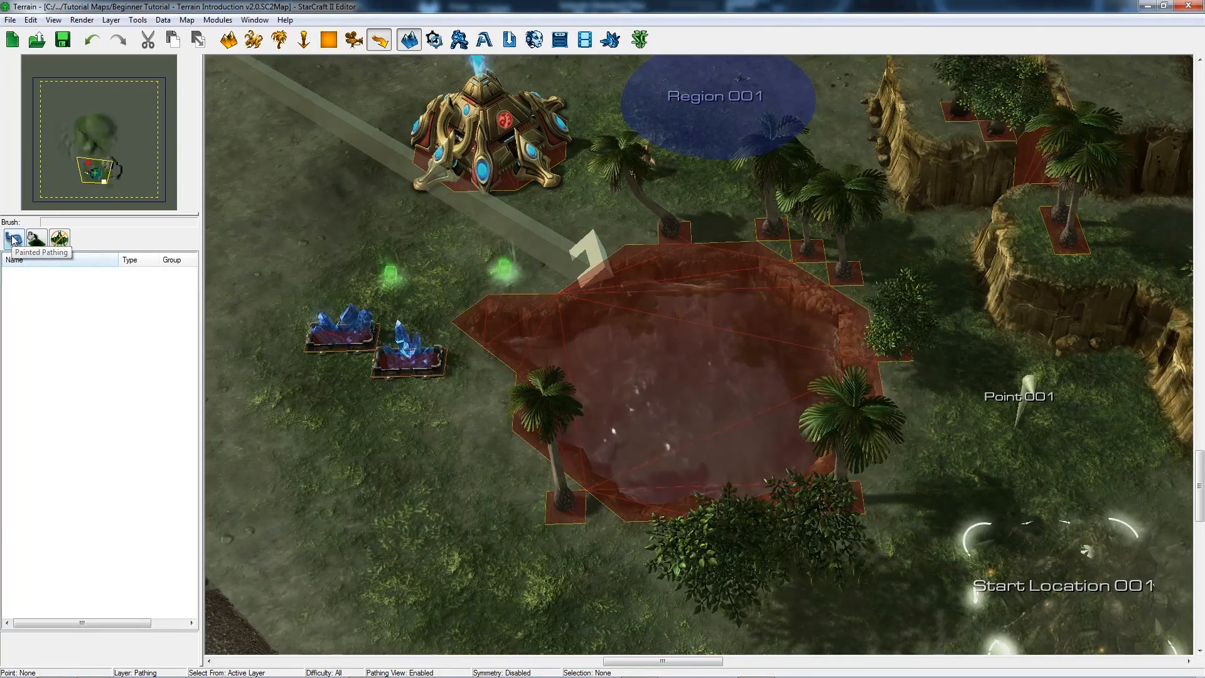
click(14, 239)
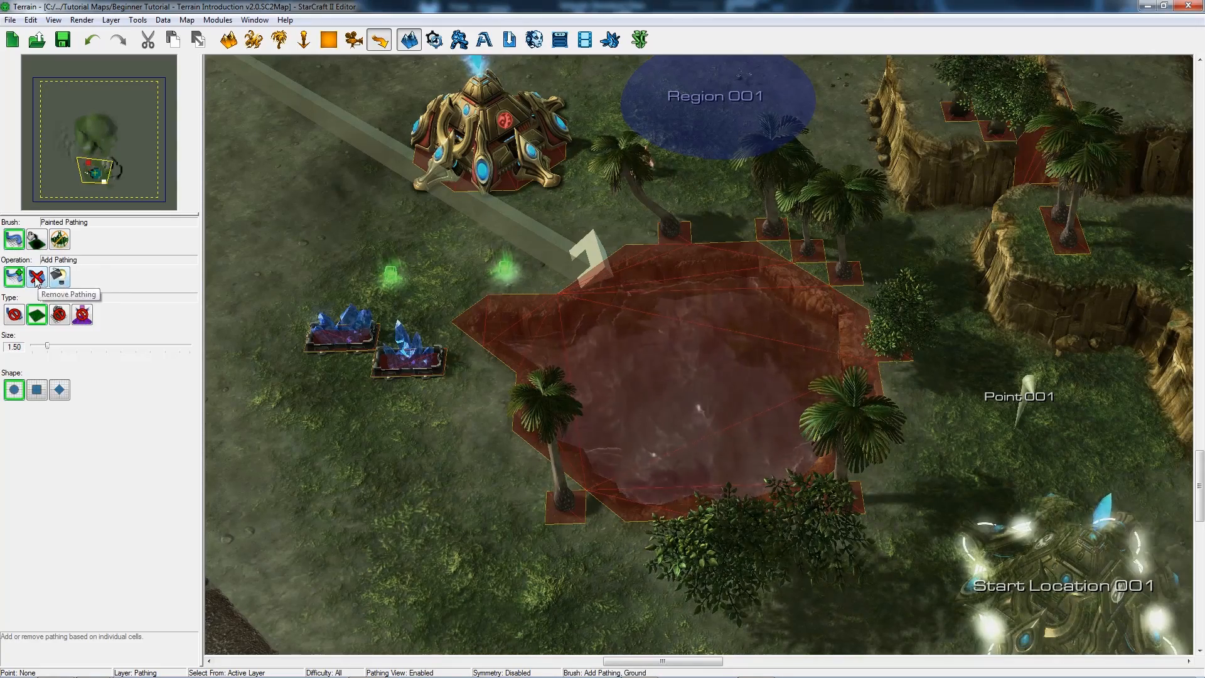
click(14, 315)
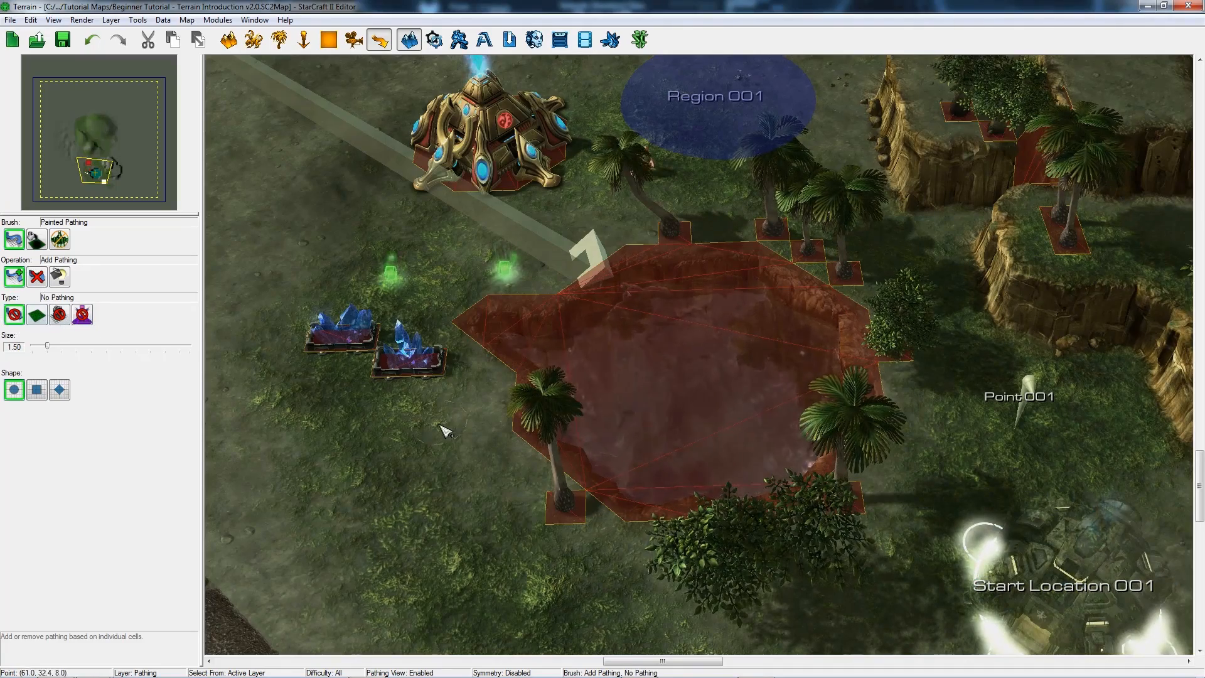
mouse_move(428, 408)
ctrl+right_down()
mouse_move(427, 454)
mouse_move(431, 422)
ctrl+right_up()
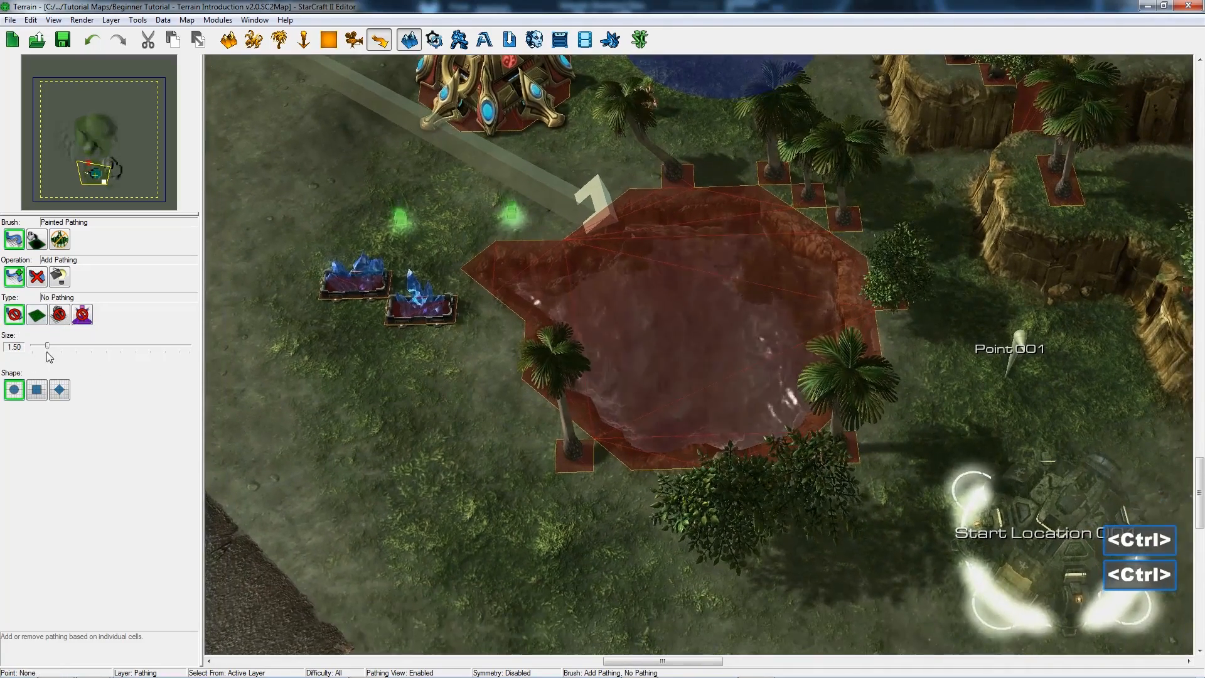
drag(47, 346, 62, 347)
right_drag(462, 443, 491, 499)
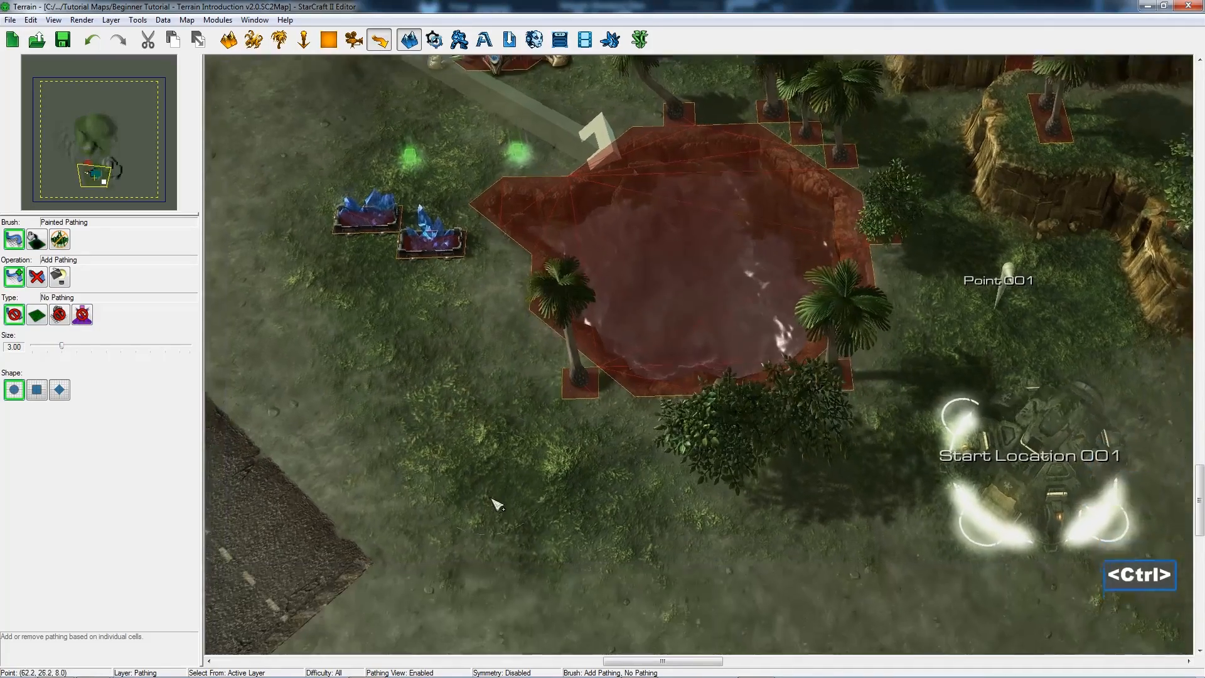
Paint a No Pathing band across the open grass between the road and the pond
right_drag(870, 324, 546, 452)
ctrl+right_drag(552, 502, 839, 411)
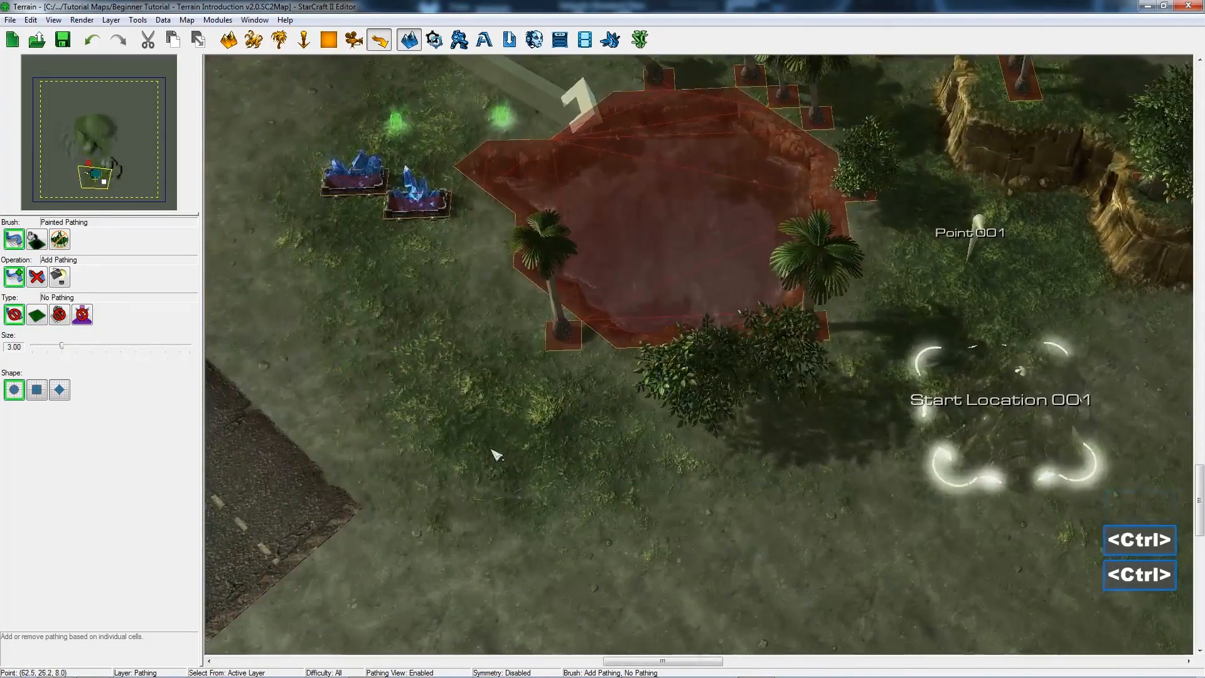
drag(496, 454, 398, 368)
mouse_move(398, 369)
right_down()
mouse_move(631, 485)
mouse_move(538, 417)
mouse_move(551, 369)
right_up()
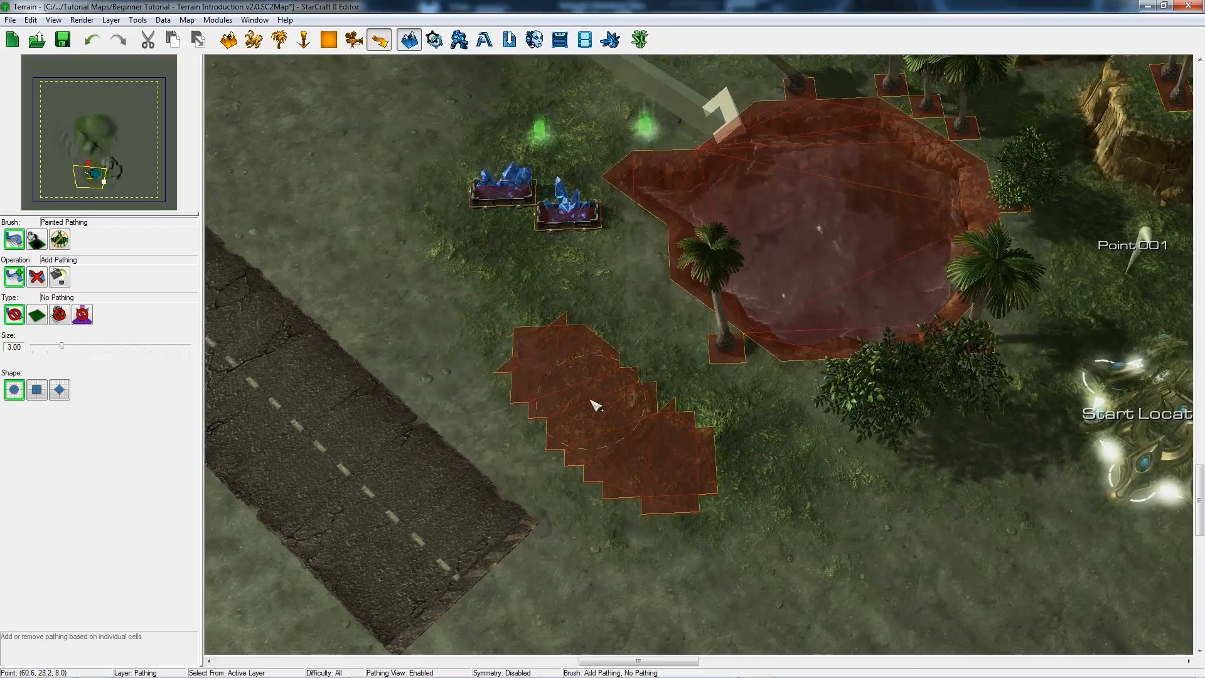
ctrl+right_drag(698, 478, 730, 514)
mouse_move(751, 495)
ctrl+mouse_down()
mouse_move(771, 492)
mouse_move(494, 349)
ctrl+mouse_up()
mouse_move(607, 517)
ctrl+right_down()
mouse_move(674, 477)
mouse_move(519, 377)
mouse_move(502, 336)
ctrl+right_up()
Remove the painted No Pathing band from the grass between the road and the pond
click(39, 279)
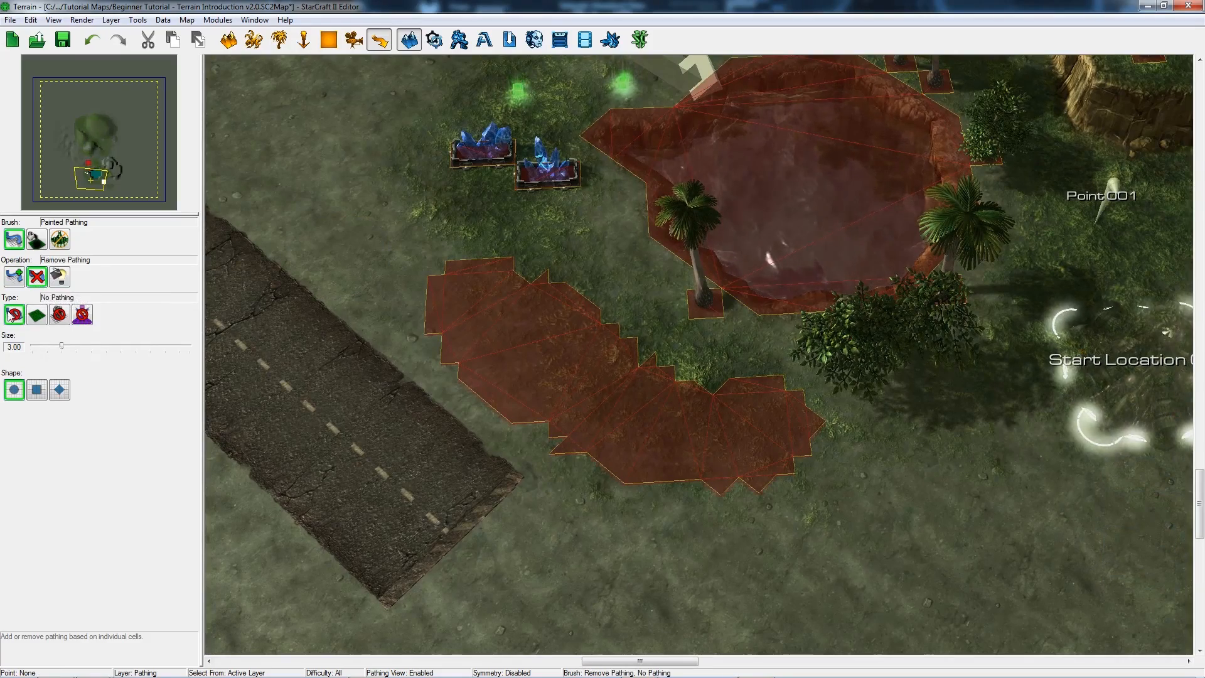
mouse_move(409, 244)
mouse_down()
mouse_move(436, 326)
mouse_move(614, 458)
mouse_move(837, 488)
mouse_move(514, 288)
mouse_up()
right_drag(648, 425, 675, 468)
scroll(621, 365, down, 1)
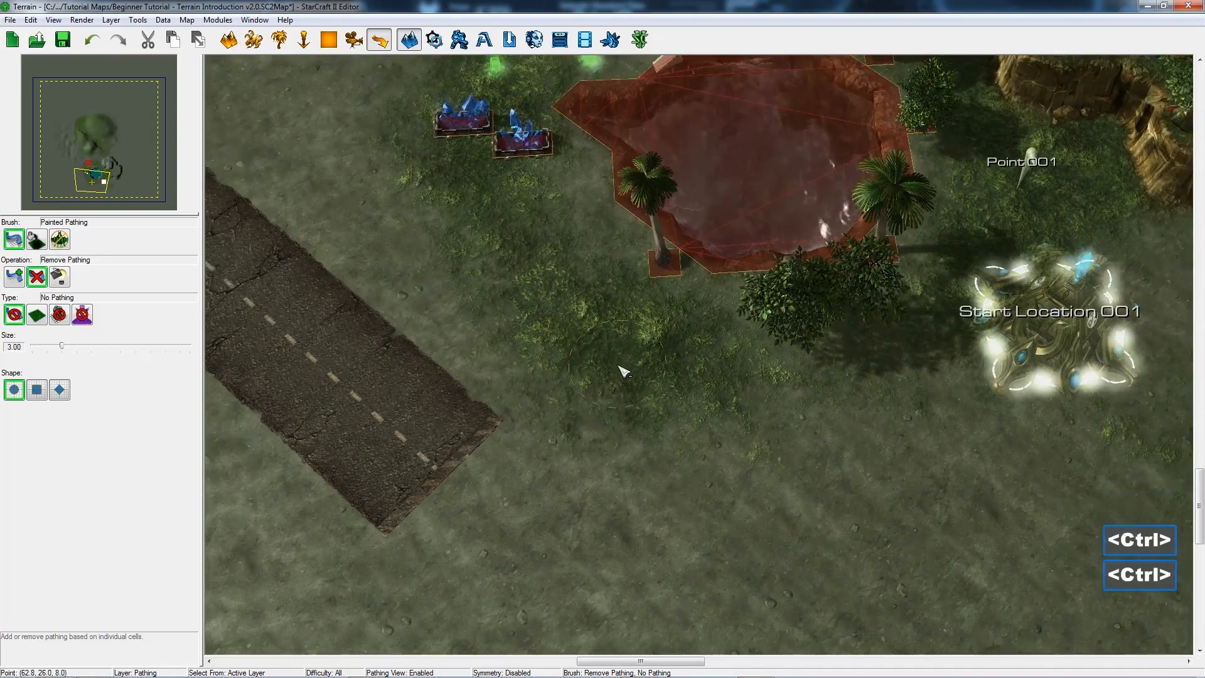
right_drag(615, 440, 581, 402)
Switch to the Terrain layer and raise a squarish Bel'Shir Organic Cliffs plateau on the open ground south of the pond
click(229, 40)
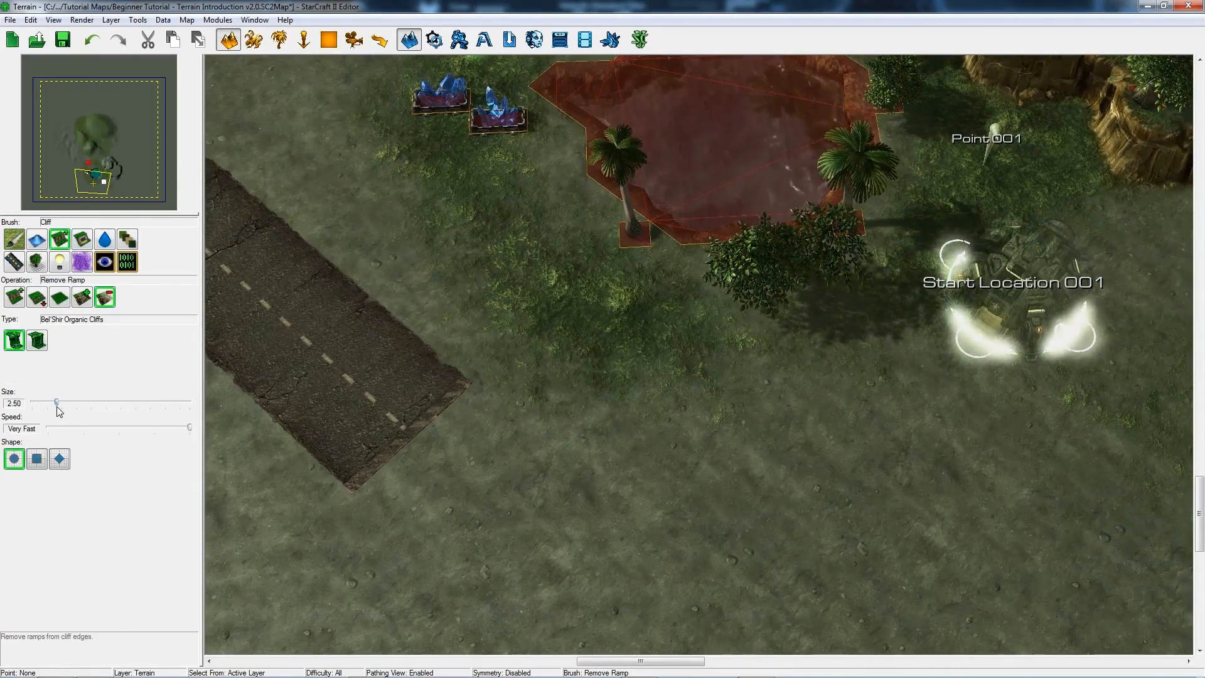
ctrl+right_drag(488, 312, 706, 471)
mouse_move(578, 296)
ctrl+right_down()
mouse_move(648, 371)
mouse_move(375, 268)
ctrl+right_up()
ctrl+scroll(508, 372, down, 1)
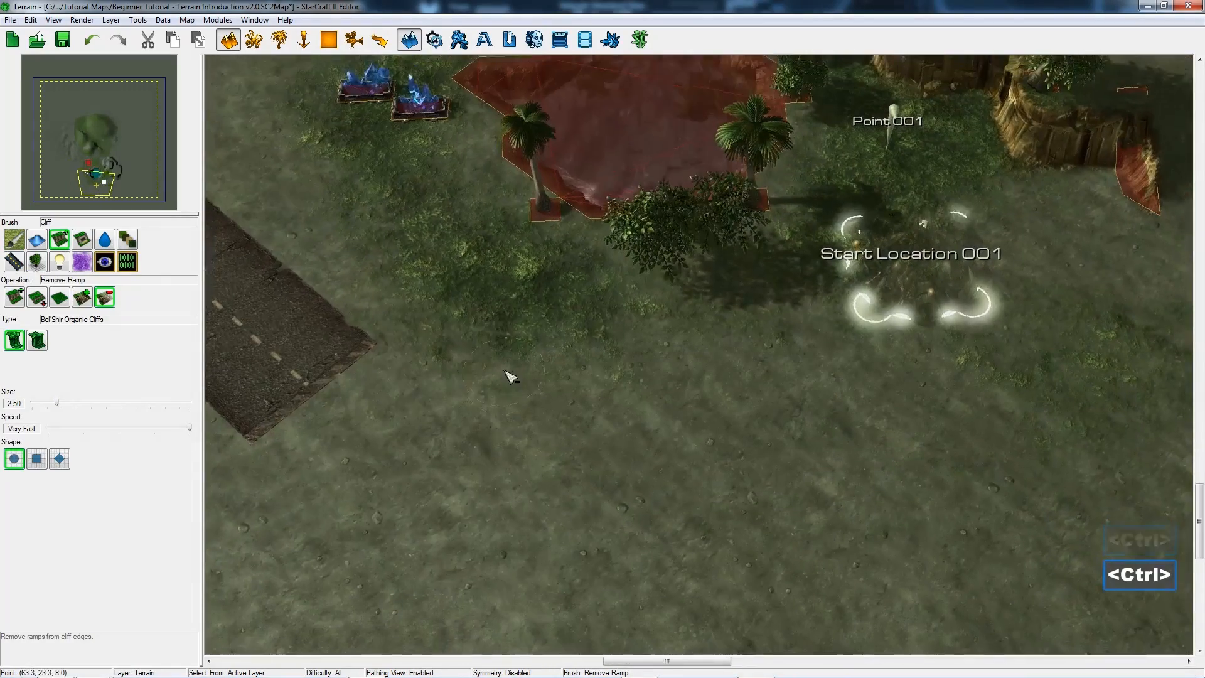
ctrl+scroll(551, 380, up, 1)
click(14, 297)
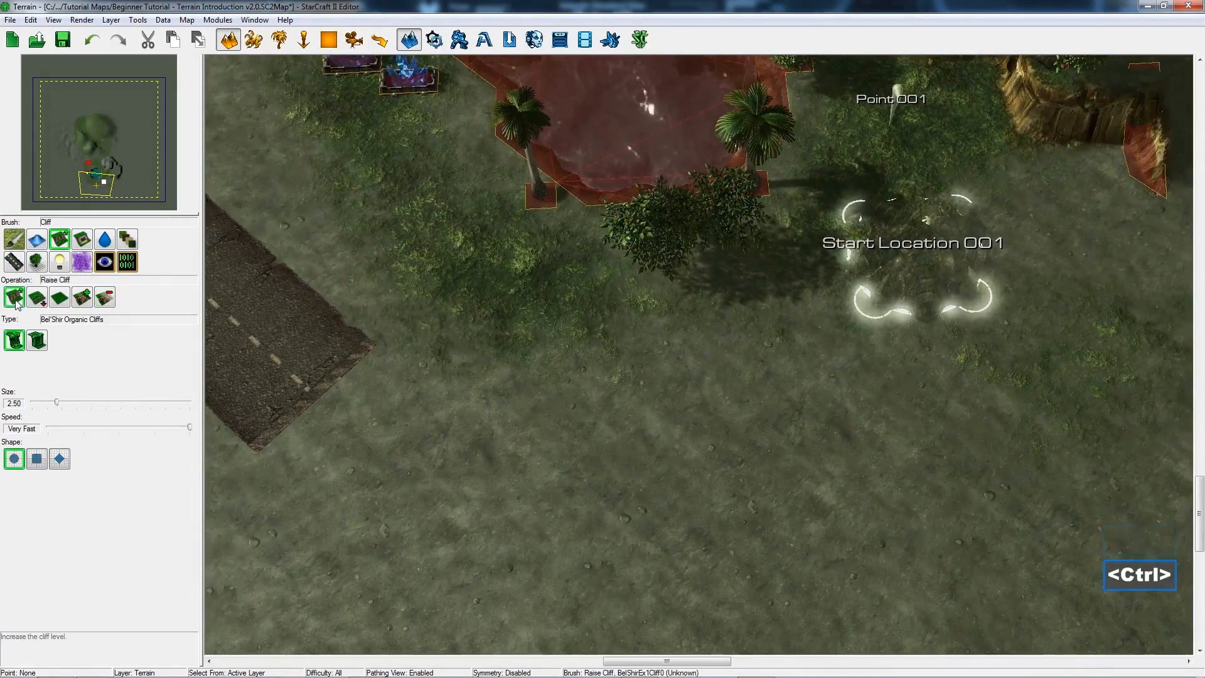
mouse_move(552, 438)
mouse_down()
mouse_move(592, 386)
mouse_move(634, 440)
mouse_move(527, 500)
mouse_move(668, 514)
mouse_up()
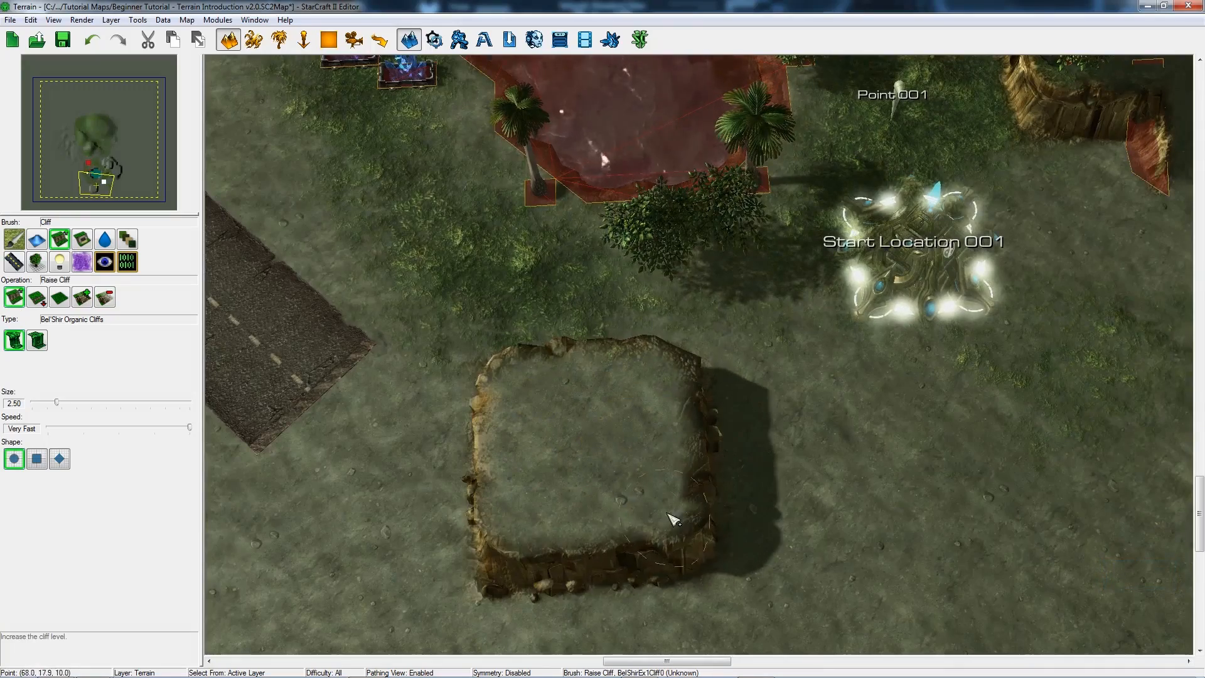
Raise a second cliff level on top of the new plateau and extend it over the plateau's southern edge
ctrl+right_drag(607, 558, 602, 540)
click(590, 465)
ctrl+right_drag(595, 473, 621, 430)
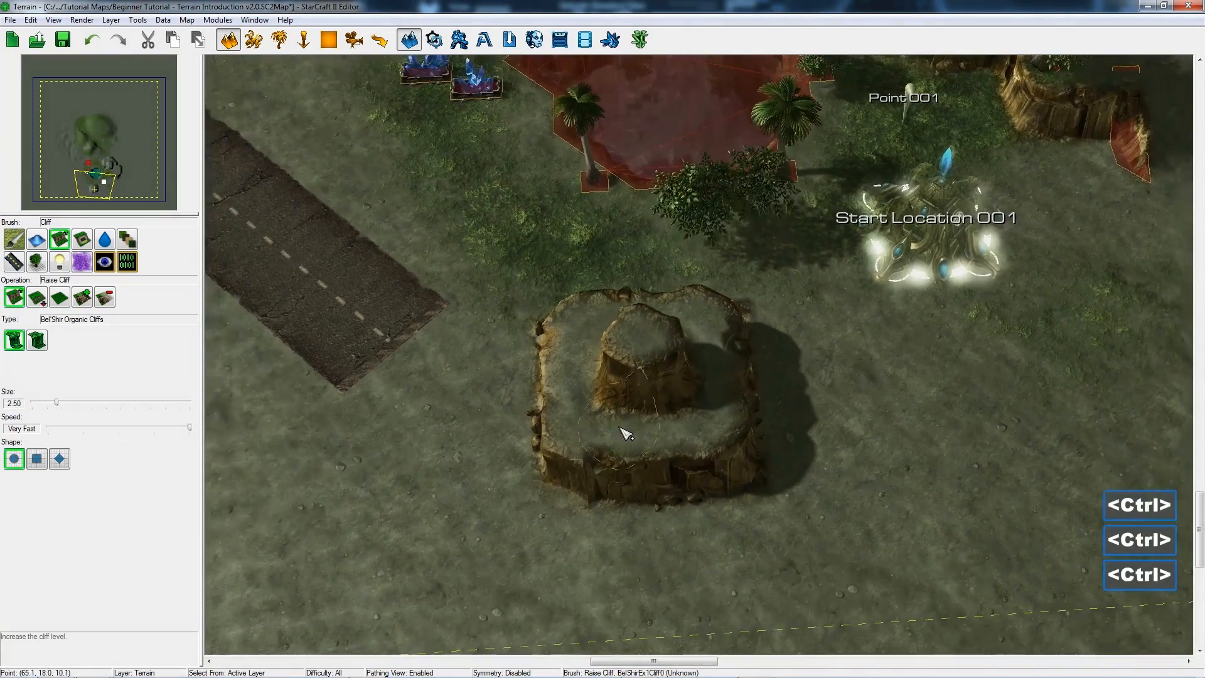
ctrl+right_drag(627, 375, 632, 408)
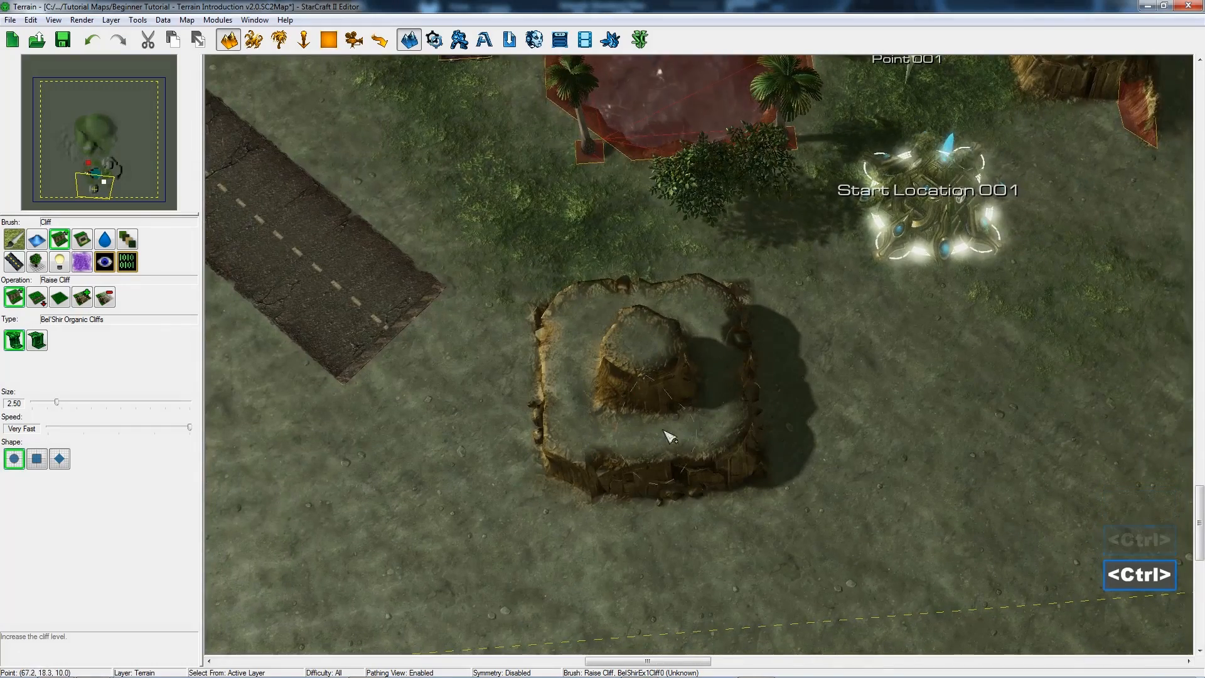
mouse_move(669, 437)
mouse_down()
mouse_move(603, 500)
mouse_move(608, 457)
mouse_up()
ctrl+right_drag(565, 449, 628, 406)
Return to the Pathing layer and paint No Pathing over both levels of the new plateau
click(379, 39)
ctrl+right_drag(405, 276, 414, 307)
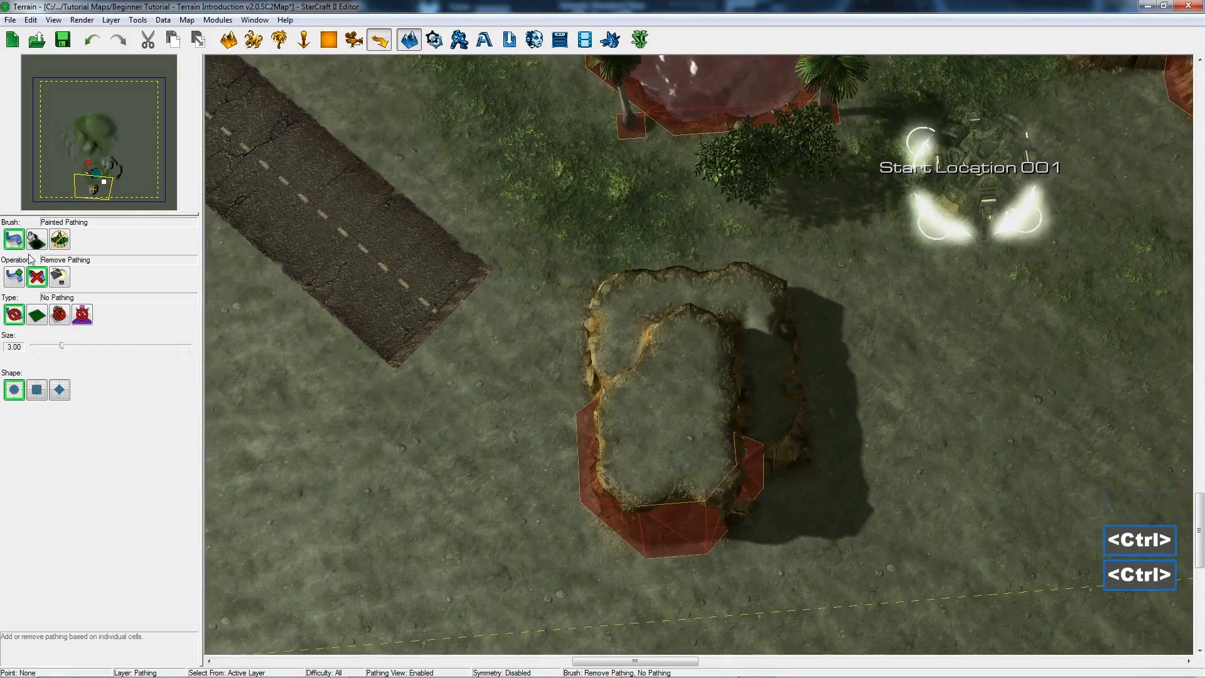
click(14, 277)
ctrl+right_drag(622, 252, 630, 330)
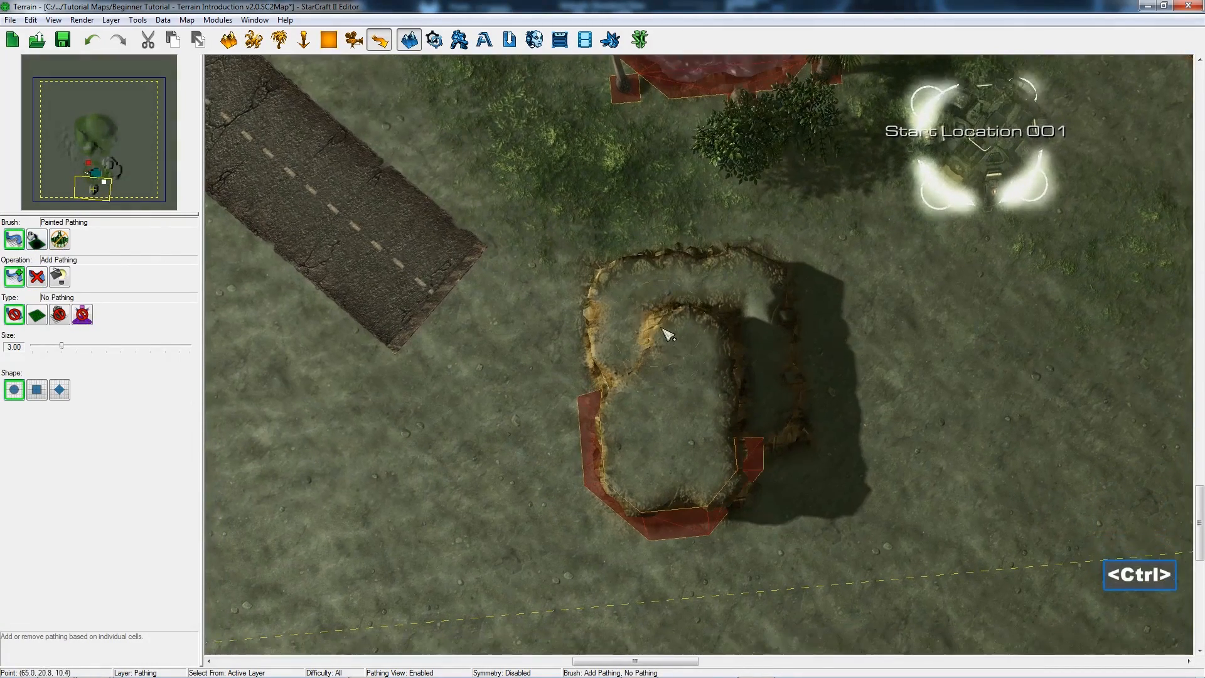
mouse_move(642, 312)
mouse_down()
mouse_move(647, 339)
mouse_move(689, 309)
mouse_move(737, 335)
mouse_move(718, 385)
mouse_move(653, 439)
mouse_move(694, 452)
mouse_move(653, 455)
mouse_move(656, 369)
mouse_up()
mouse_move(738, 367)
mouse_down()
mouse_move(740, 297)
mouse_move(648, 315)
mouse_move(726, 409)
mouse_move(745, 403)
mouse_move(670, 465)
mouse_up()
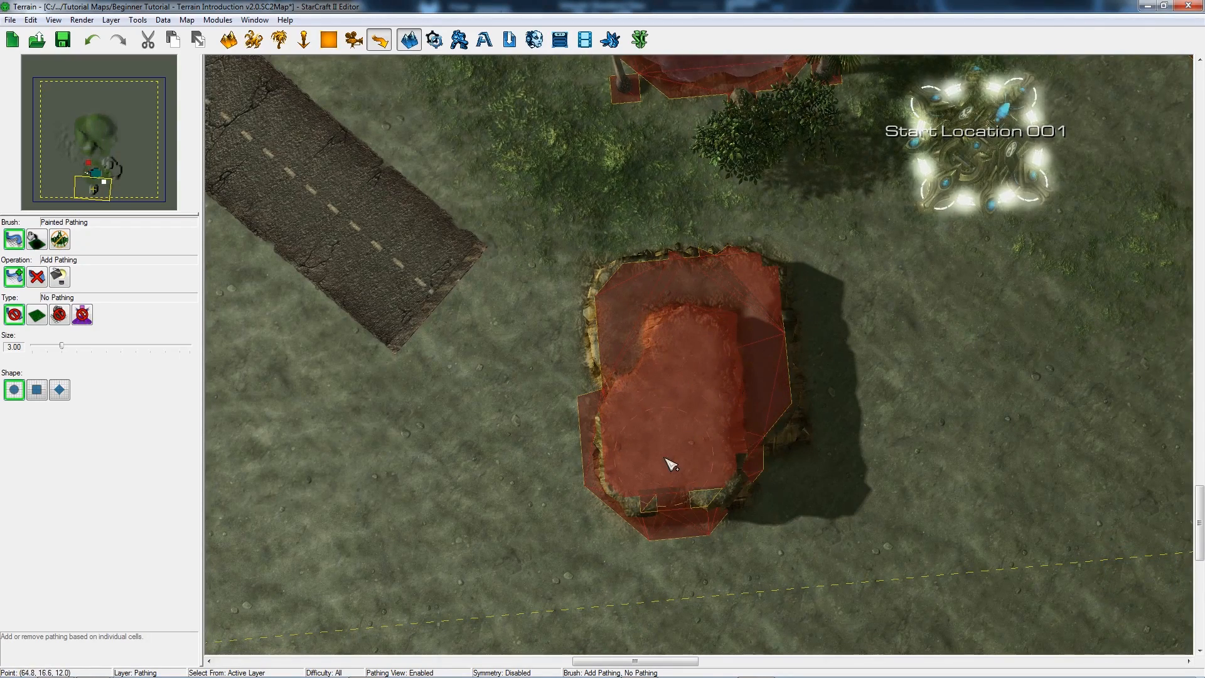
ctrl+right_drag(712, 499, 702, 322)
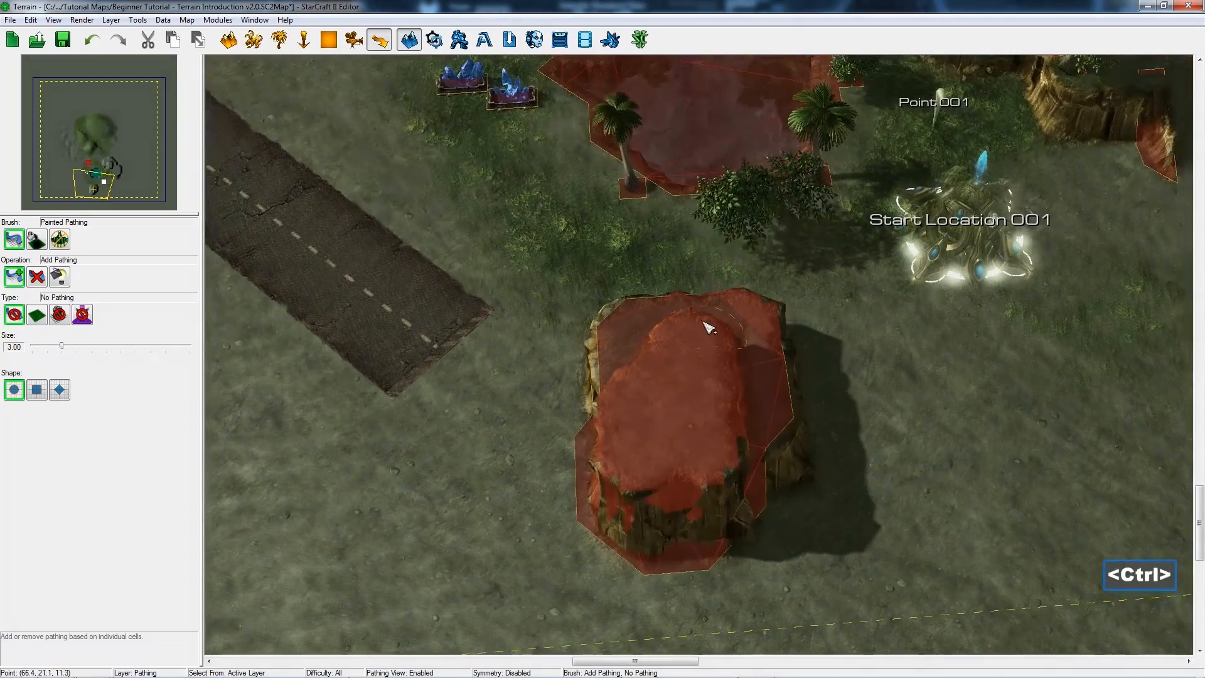
ctrl+right_drag(708, 436, 620, 393)
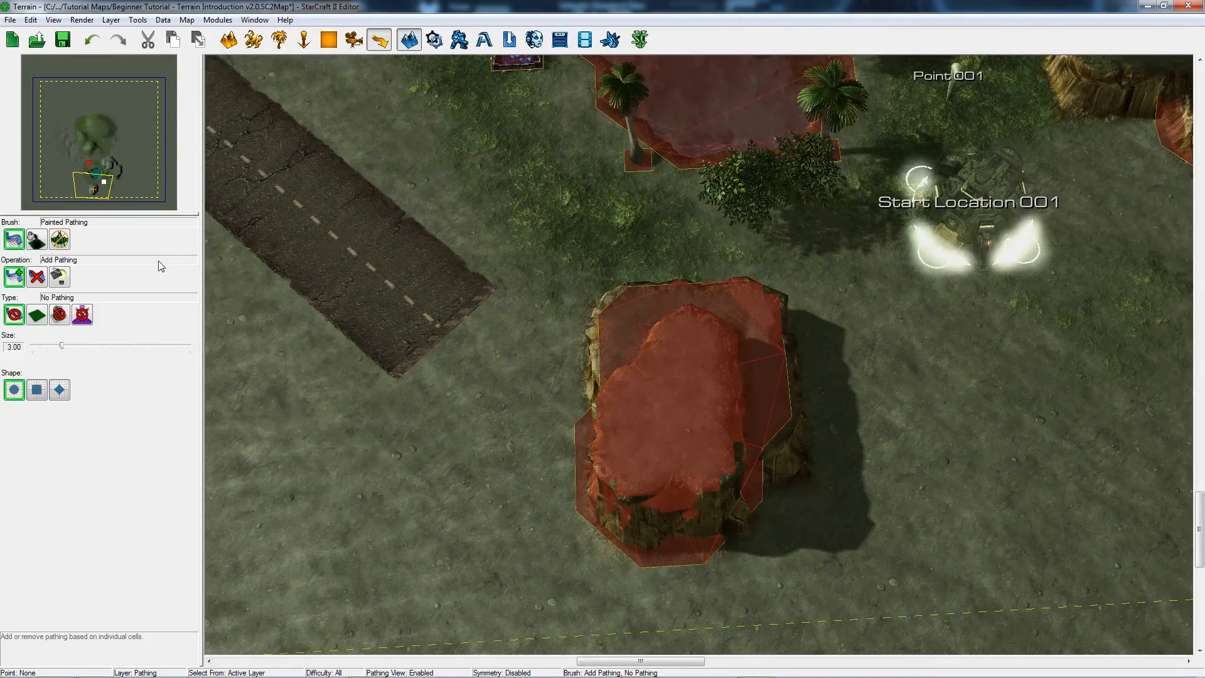
Place a No Fly Zone on the upper level of the plateau
key(Escape)
click(63, 242)
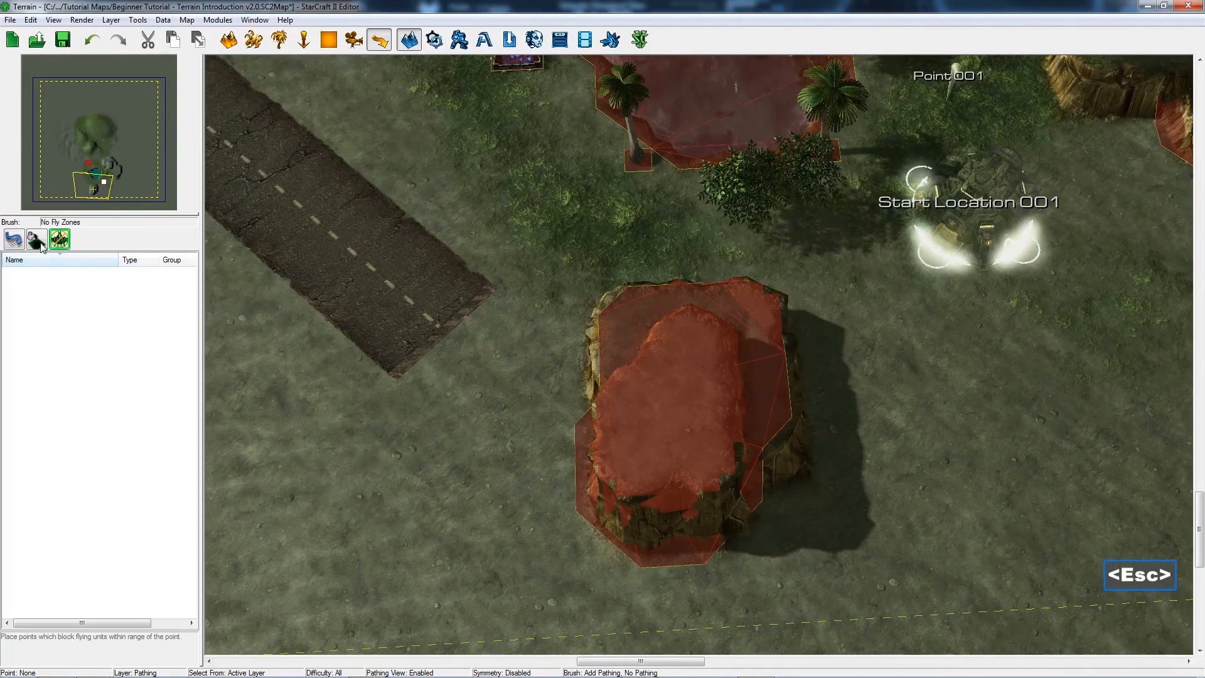
mouse_move(684, 272)
ctrl+right_down()
mouse_move(688, 359)
mouse_move(713, 406)
ctrl+right_up()
key(ctrl)
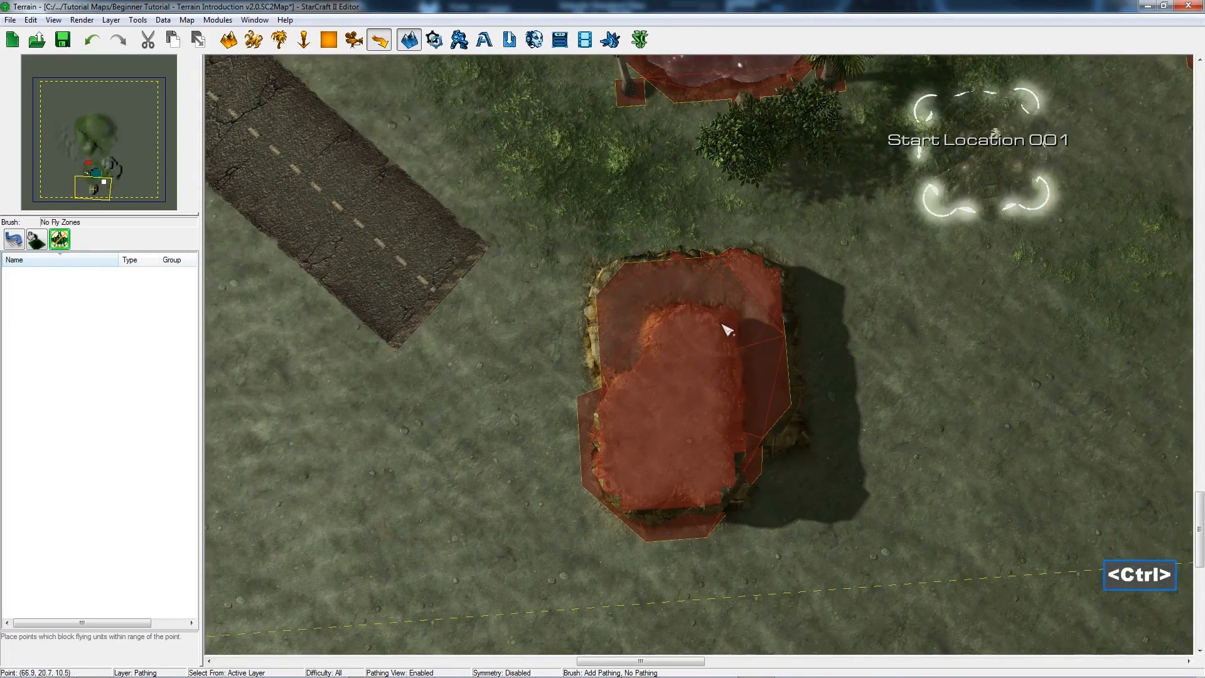
ctrl+right_drag(726, 330, 755, 377)
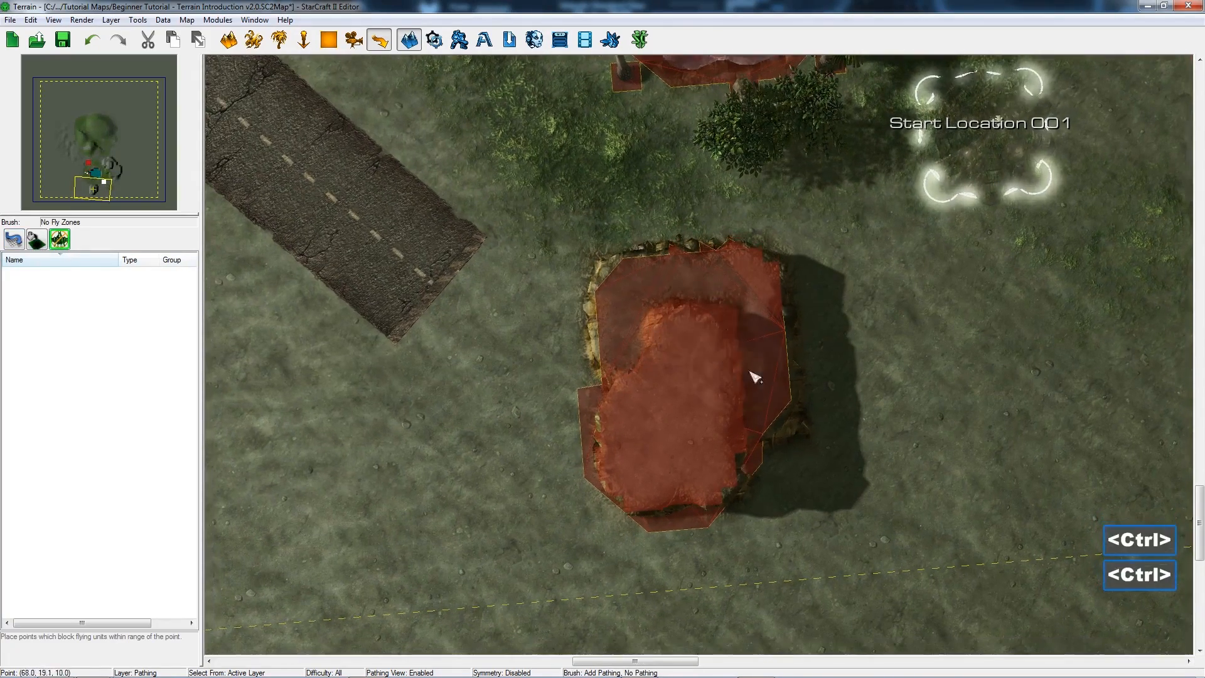
click(701, 359)
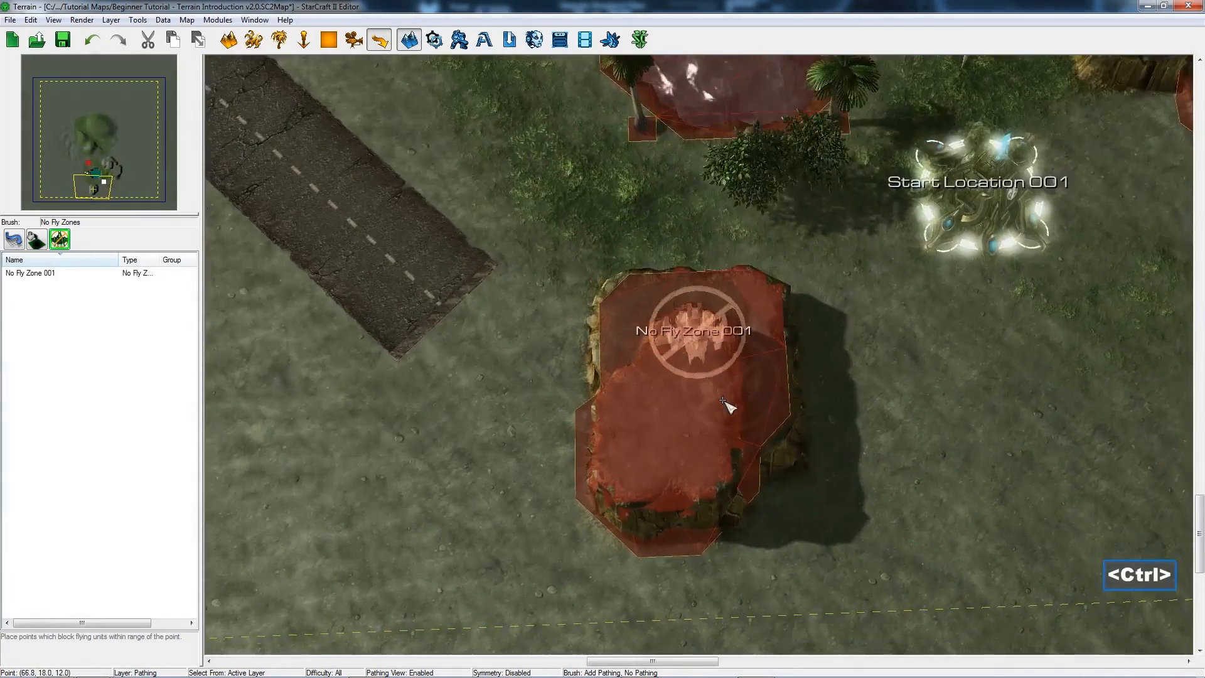
ctrl+right_drag(723, 399, 726, 352)
ctrl+right_drag(908, 370, 673, 435)
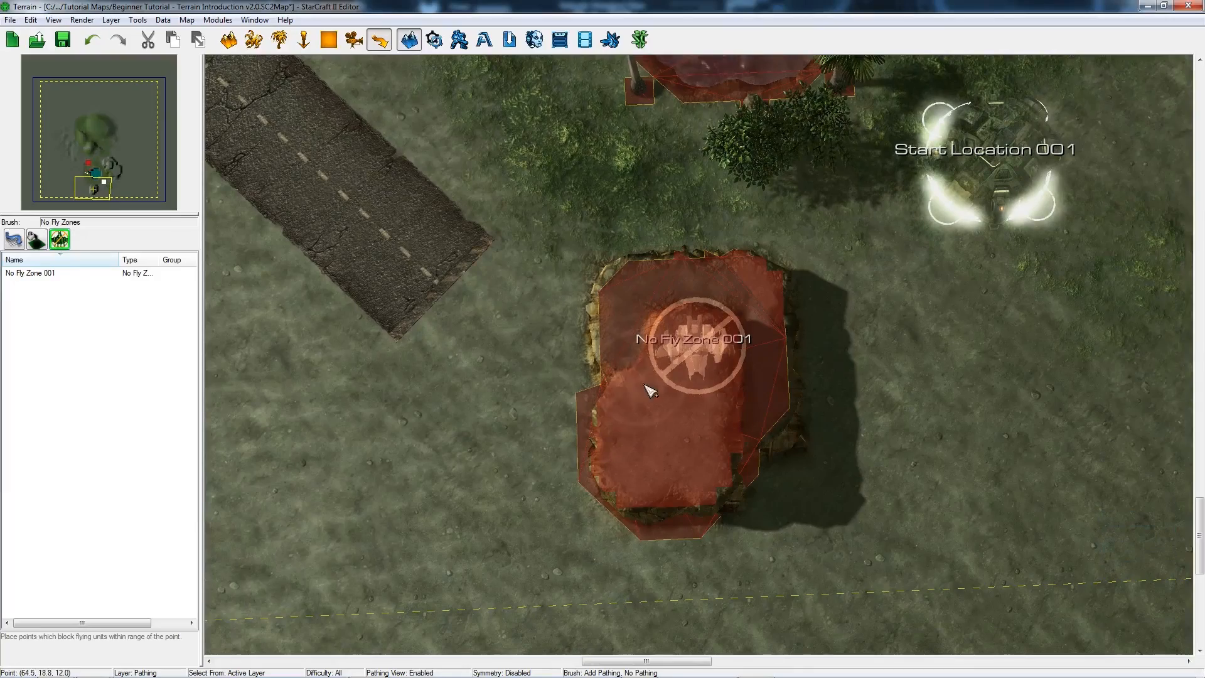
Leave No Fly Zone placement and turn on the Show Unpathable Air overlay to examine the zone's extent
key(Escape)
mouse_move(649, 390)
ctrl+right_down()
mouse_move(772, 277)
mouse_move(691, 436)
mouse_move(642, 450)
mouse_move(625, 488)
mouse_move(922, 409)
mouse_move(635, 417)
mouse_move(547, 443)
mouse_move(573, 439)
mouse_move(575, 463)
mouse_move(625, 475)
ctrl+right_up()
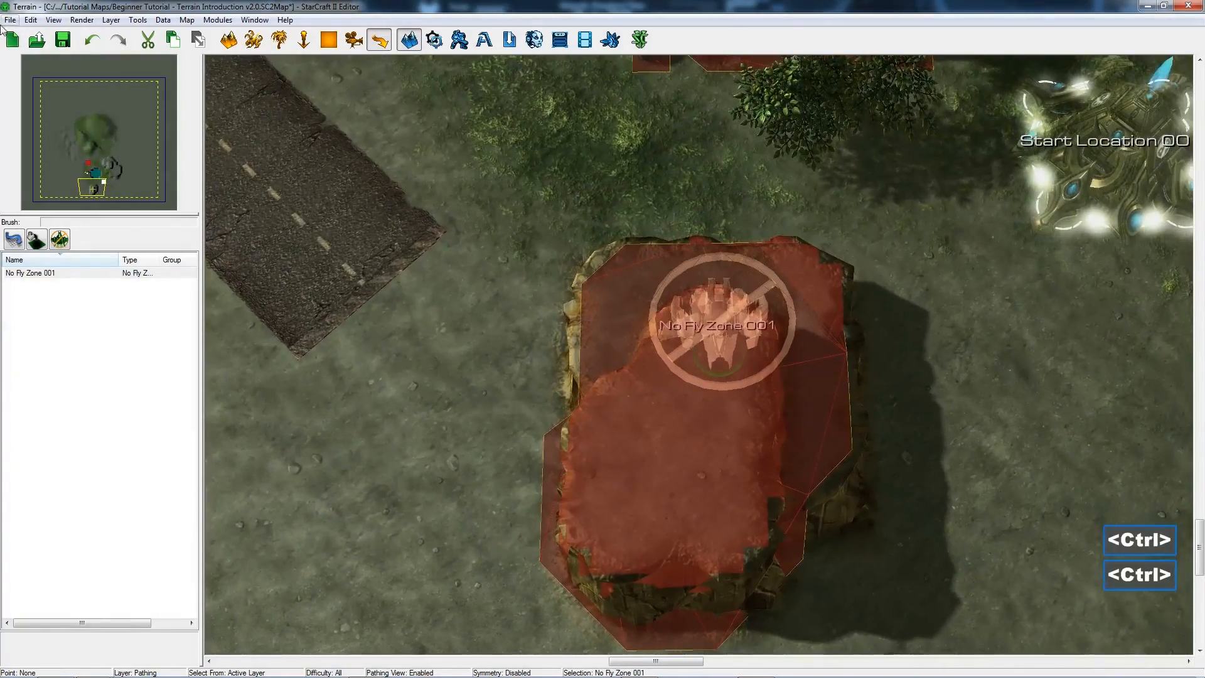
click(53, 20)
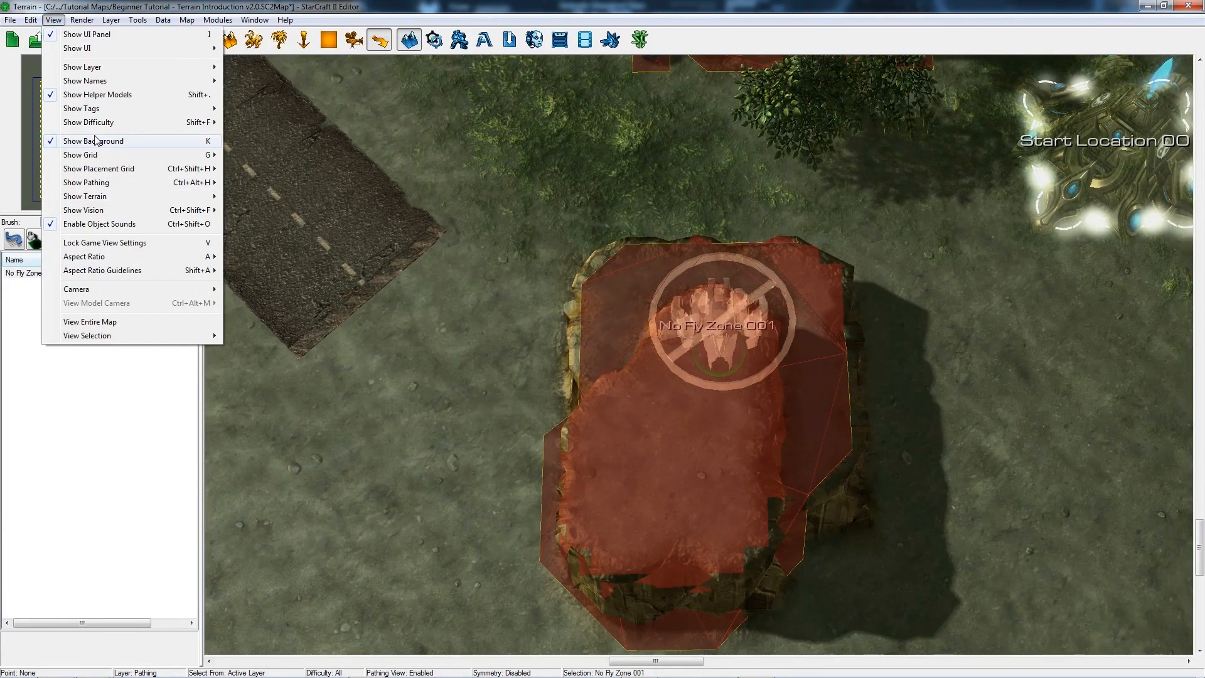
mouse_move(113, 185)
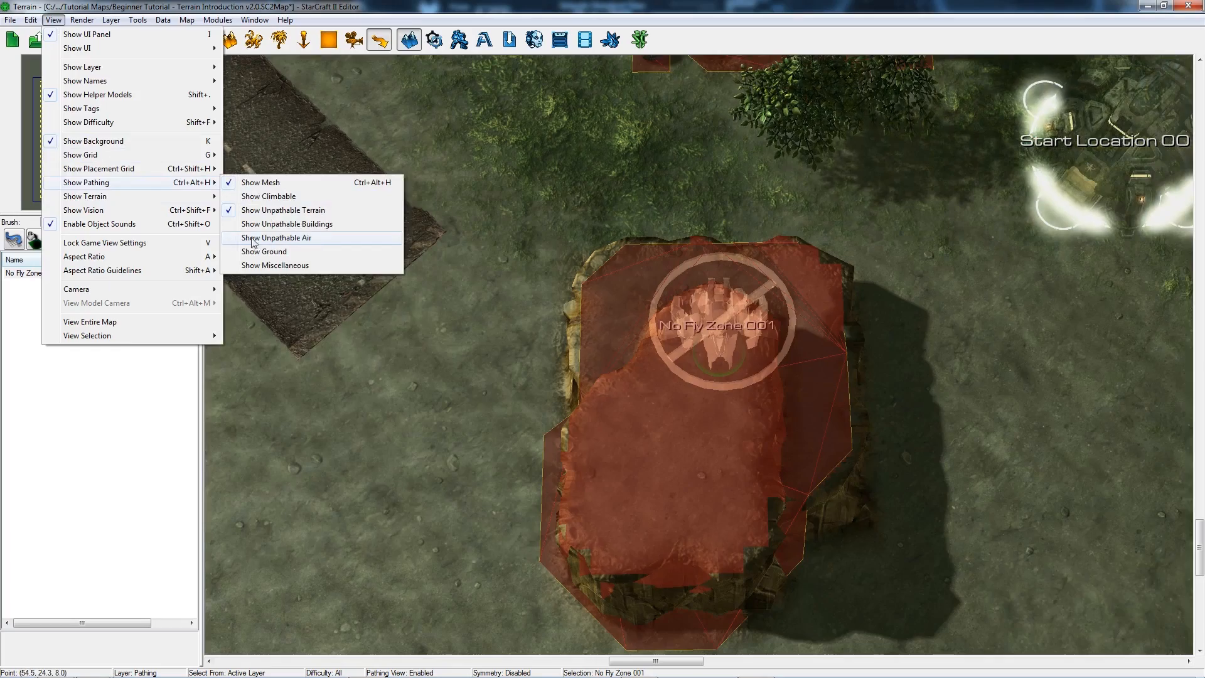
click(253, 243)
ctrl+drag(540, 474, 728, 331)
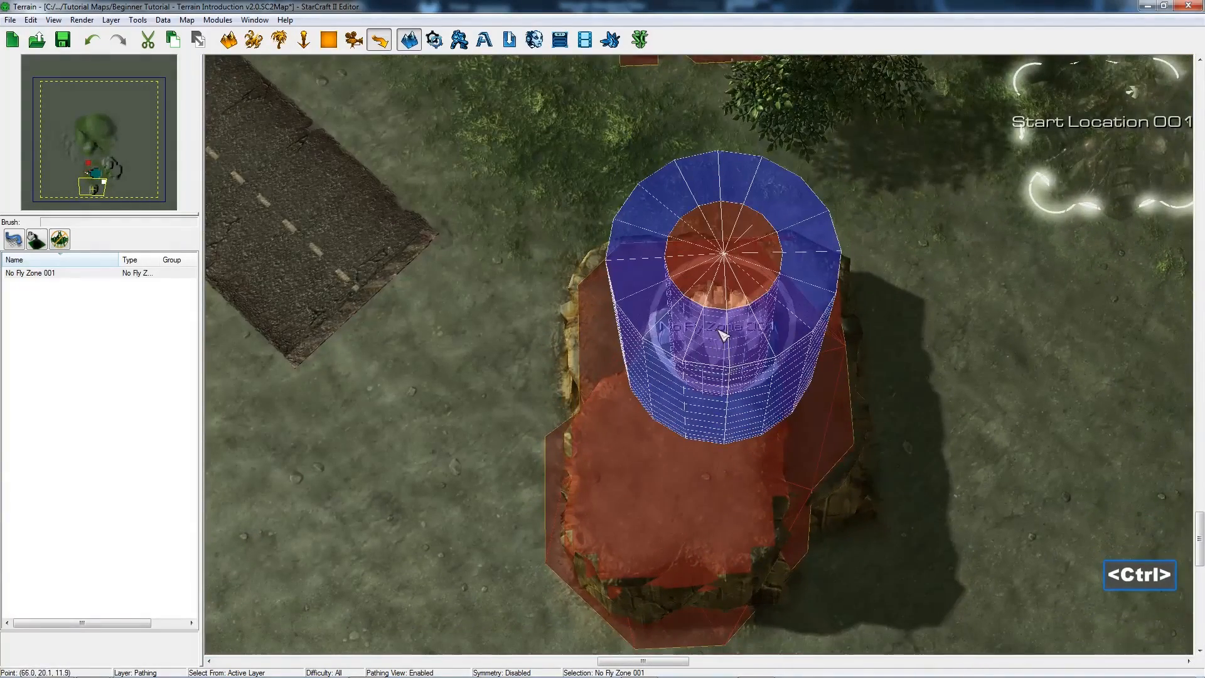
Increase the soft radius and hard radius of No Fly Zone 001, apply them and inspect the enlarged cylinders
double_click(715, 323)
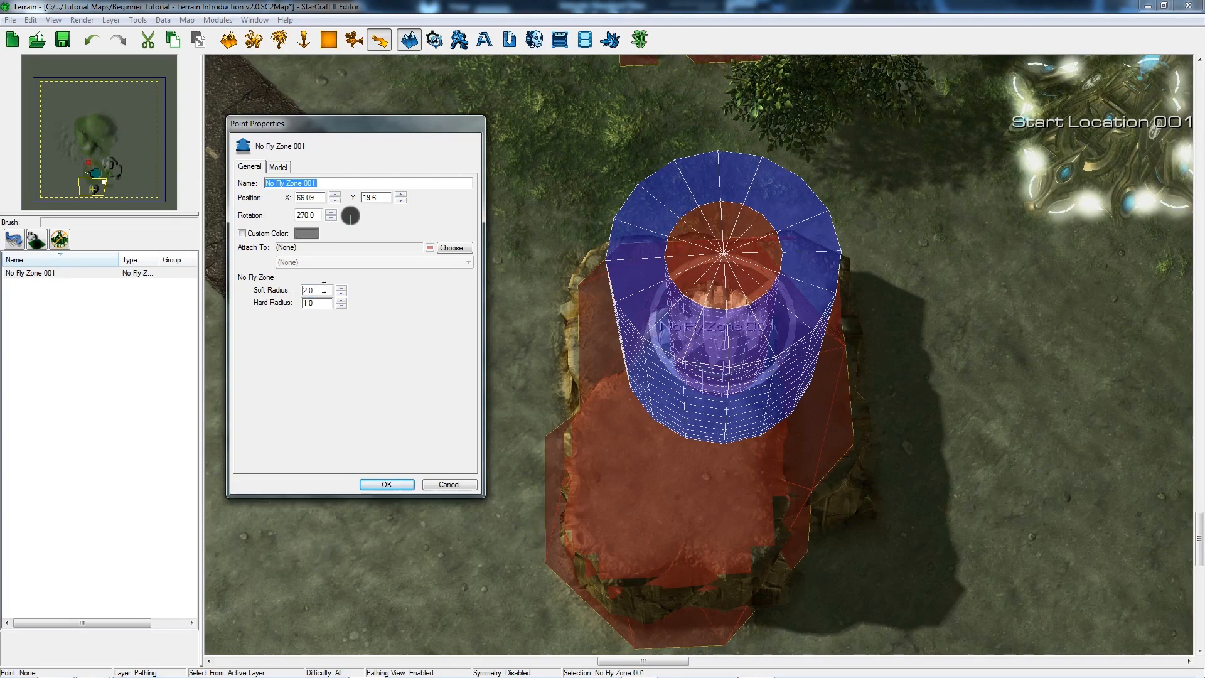
double_click(324, 290)
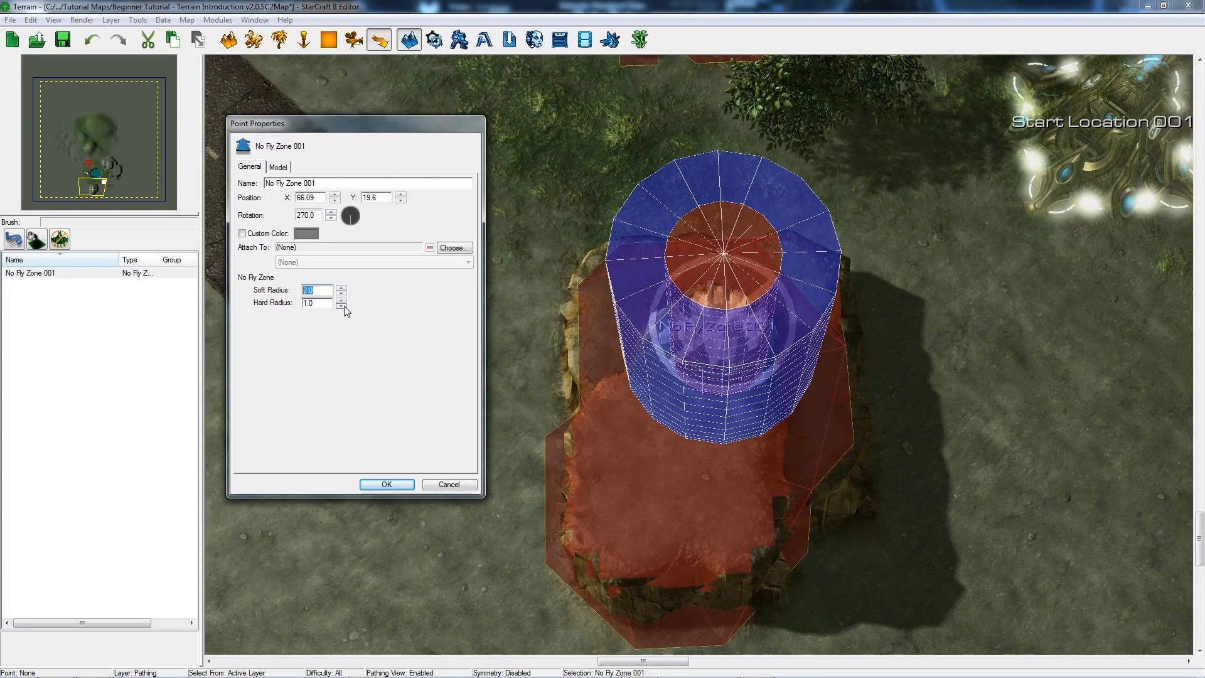
click(395, 486)
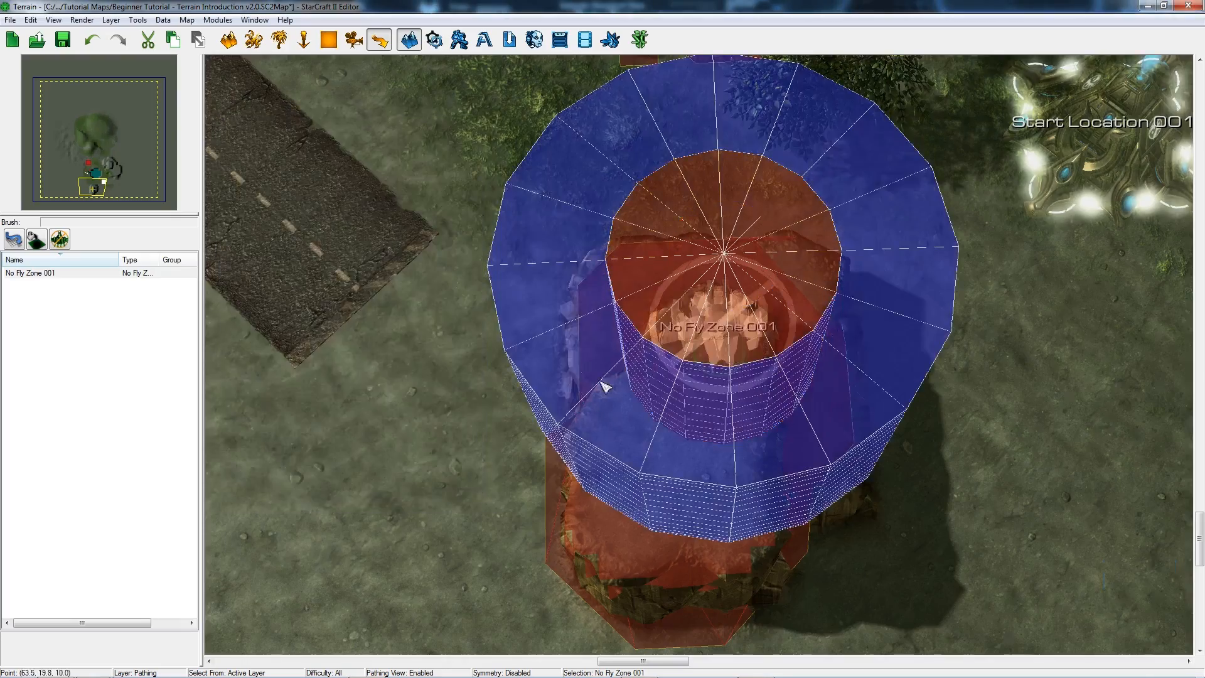
ctrl+right_drag(602, 385, 428, 444)
ctrl+right_drag(618, 393, 596, 530)
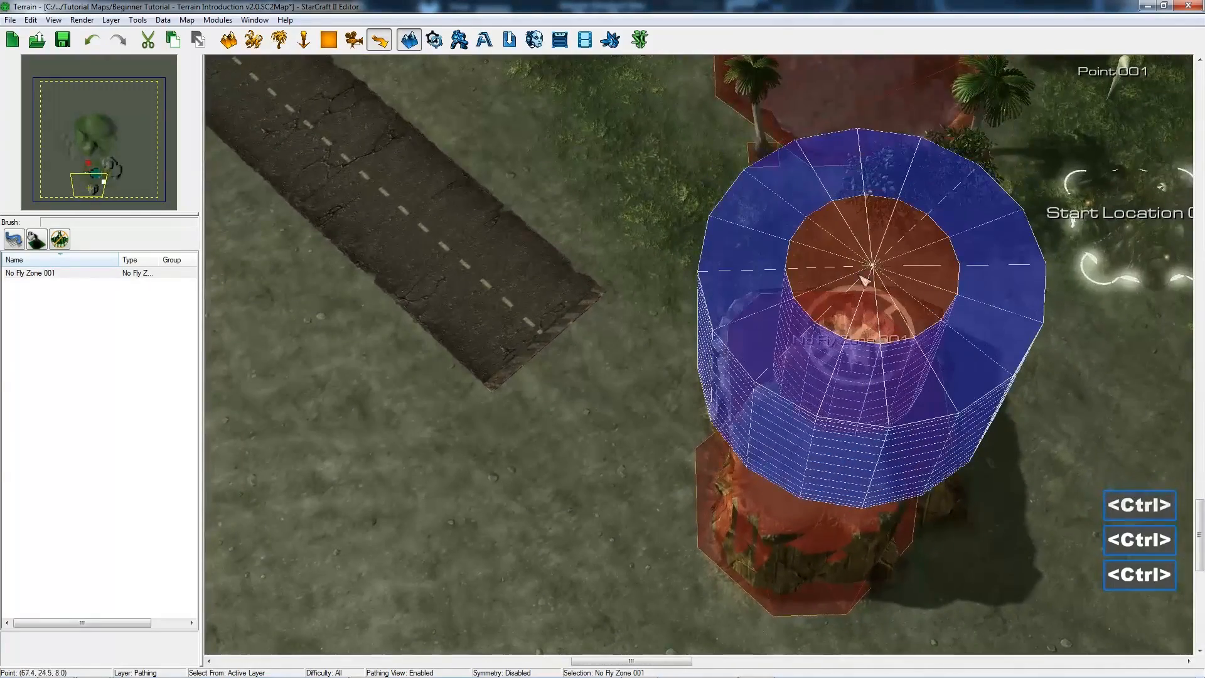
ctrl+right_drag(650, 352, 637, 390)
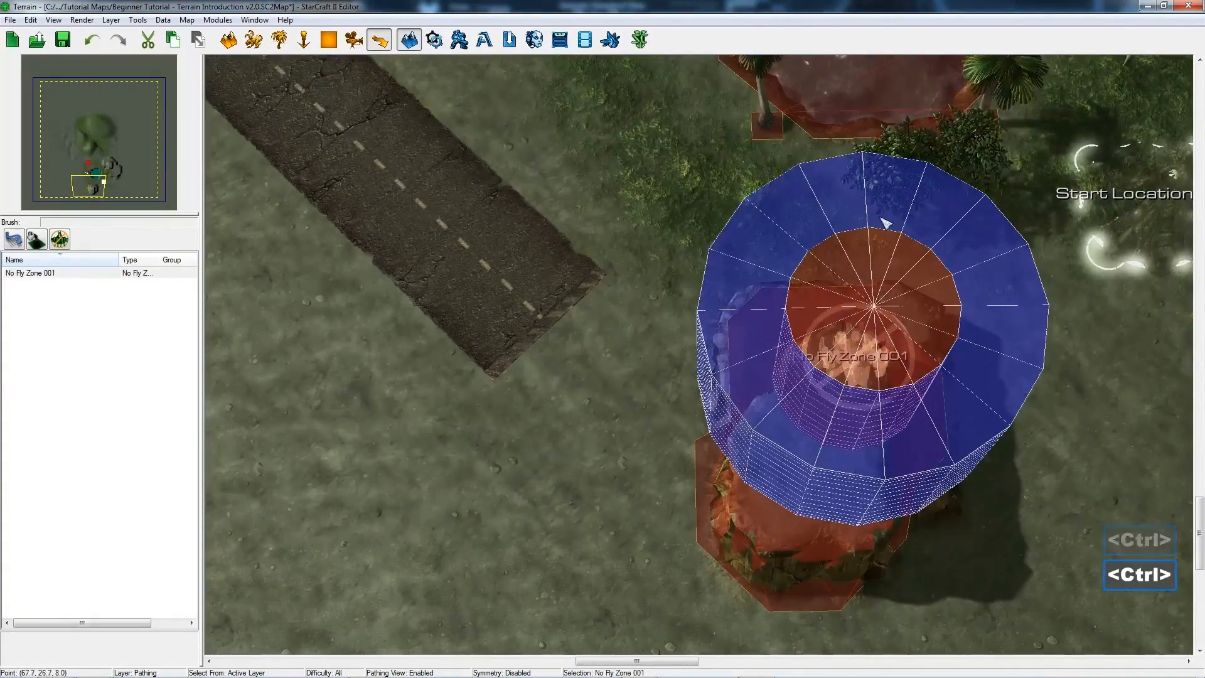
ctrl+right_drag(879, 216, 314, 157)
Turn off the Show Unpathable Air overlay
click(53, 20)
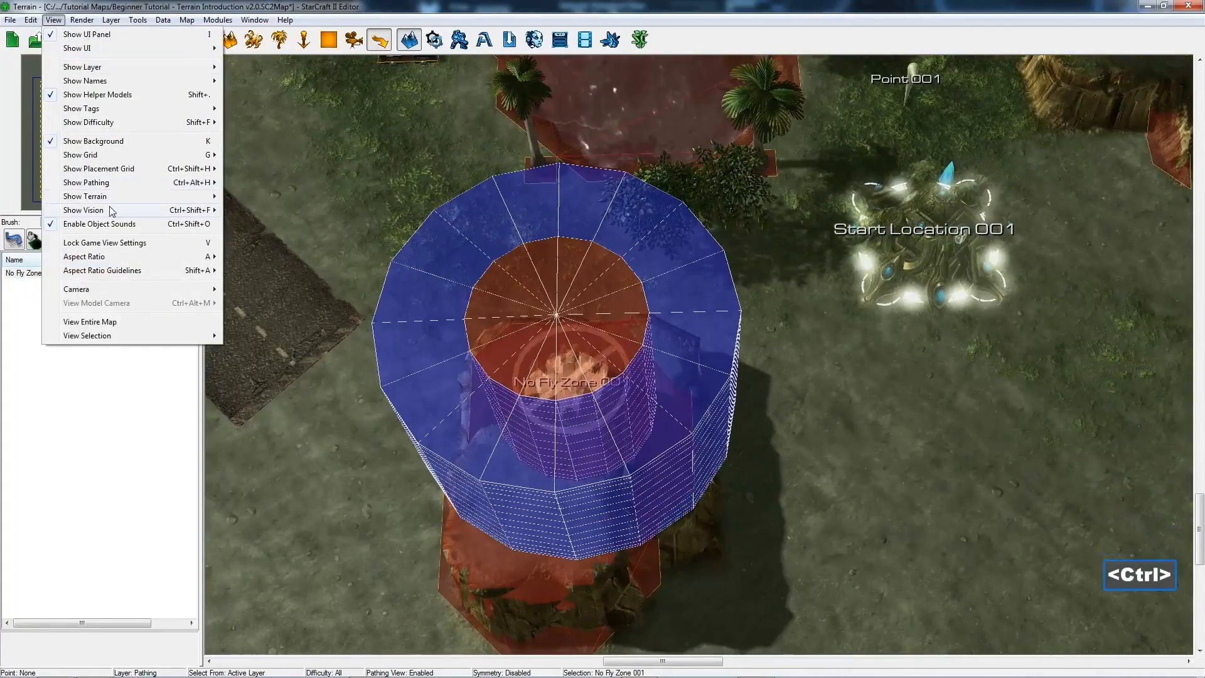
mouse_move(111, 188)
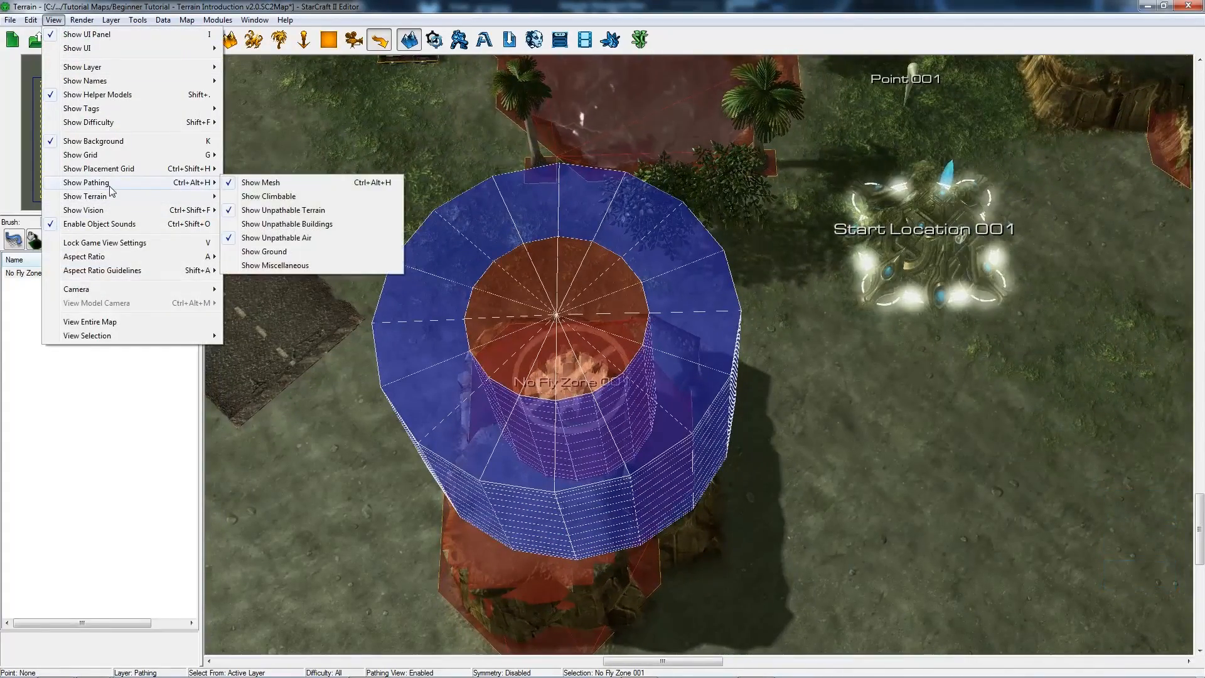
click(301, 241)
Set Painted Pathing to add Ground and paint a size 3.00 strip from the pond's west bank across the water
ctrl+right_drag(612, 383, 807, 473)
click(16, 241)
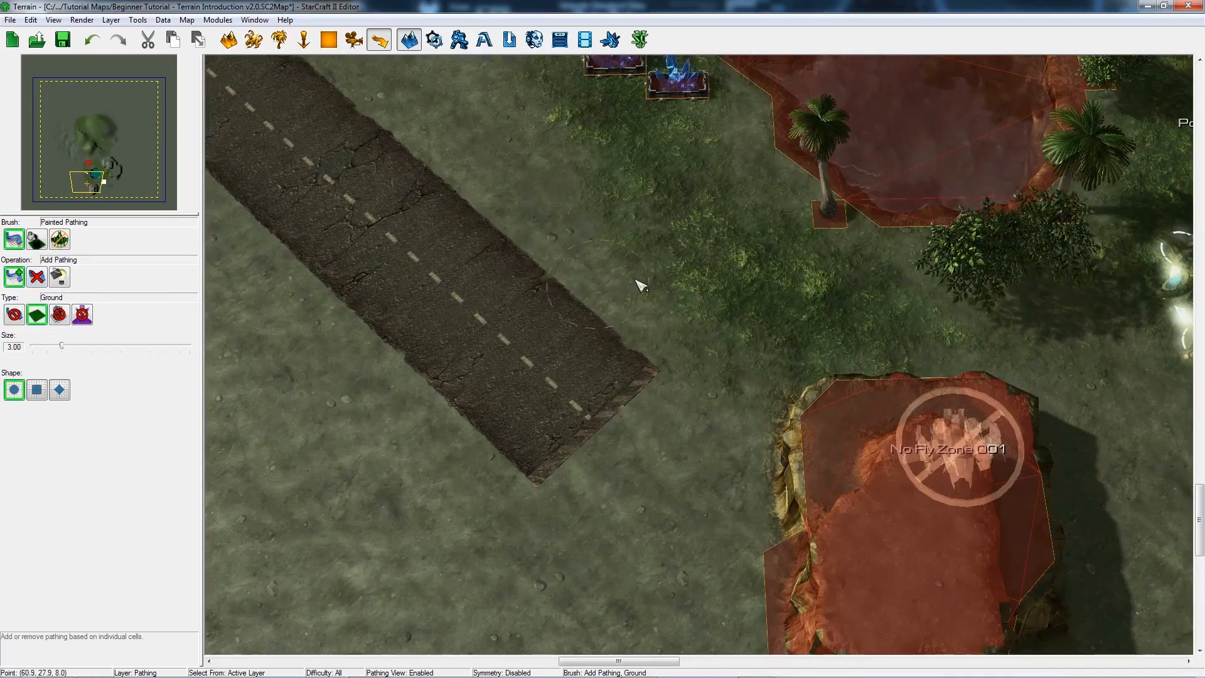
right_drag(635, 280, 535, 371)
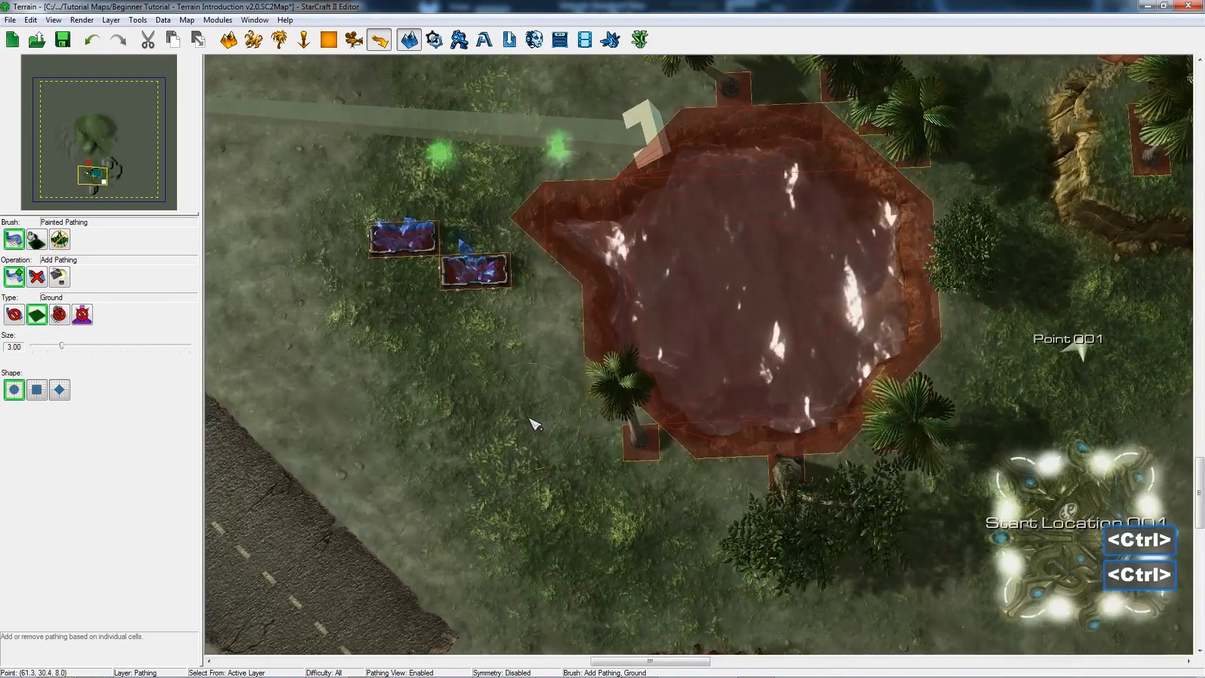
ctrl+right_drag(535, 425, 521, 396)
ctrl+right_drag(480, 544, 527, 405)
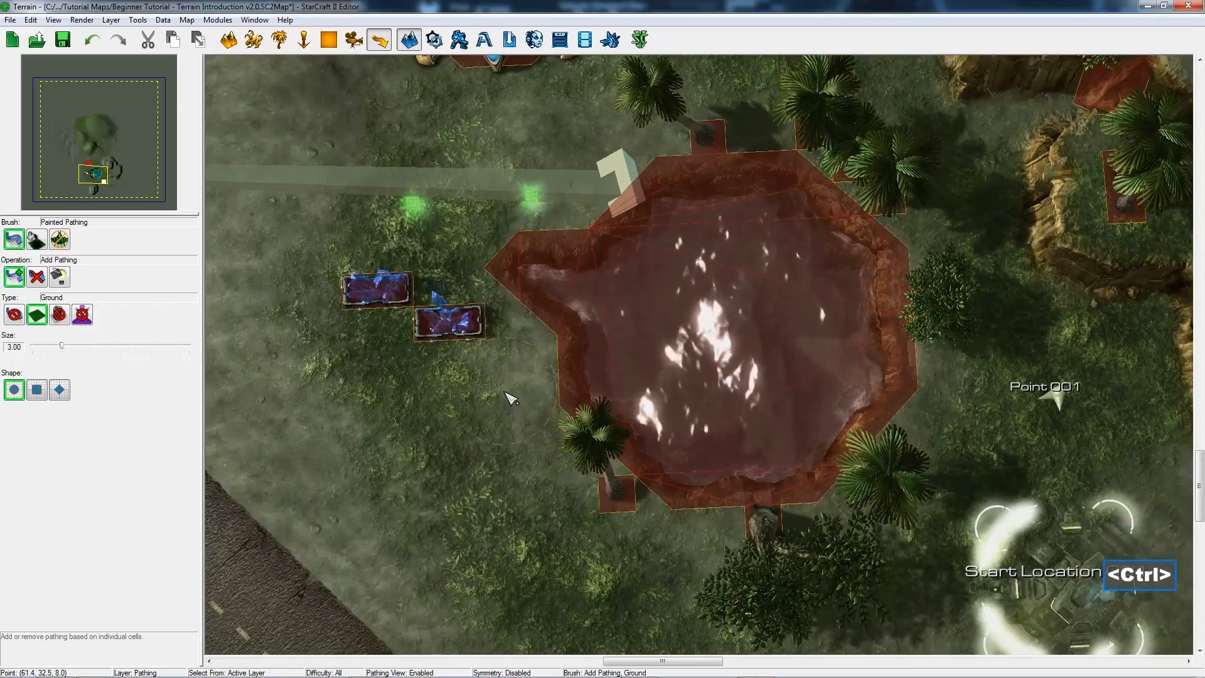
drag(508, 393, 642, 365)
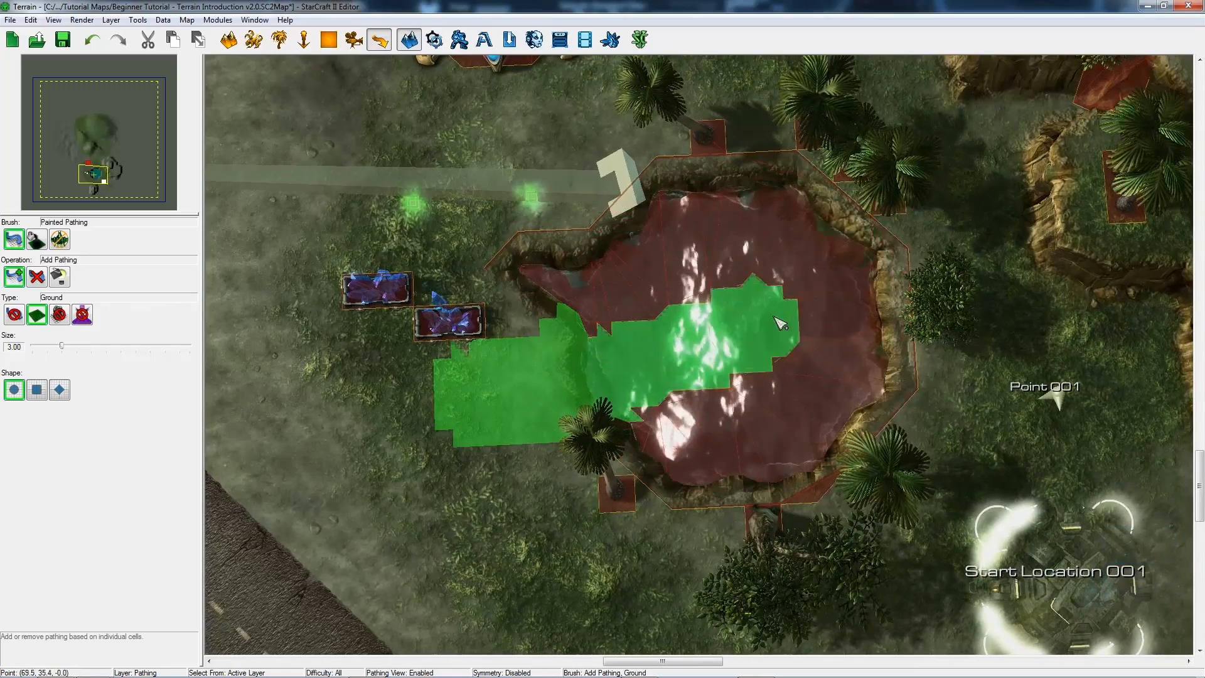
Extend the size 3.00 Ground pathing strip across the rest of the pond and onto its east bank
mouse_move(951, 170)
ctrl+right_down()
mouse_move(968, 234)
mouse_move(964, 181)
ctrl+right_up()
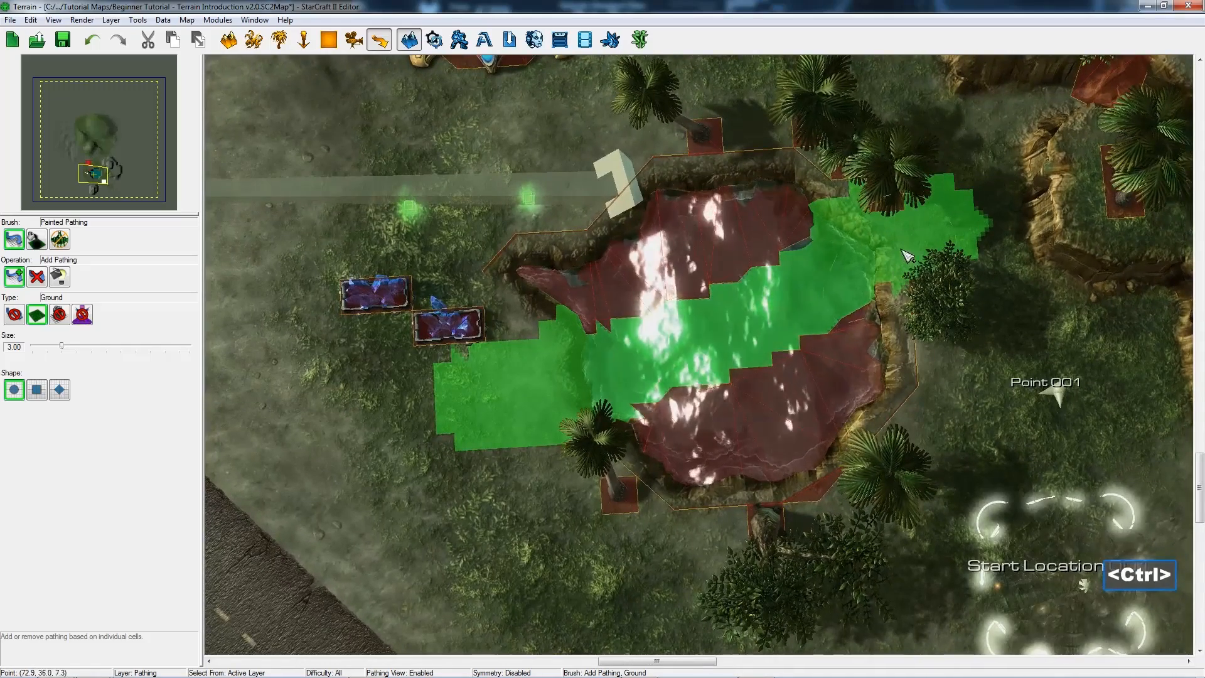
mouse_move(419, 458)
ctrl+right_down()
mouse_move(524, 337)
mouse_move(586, 416)
mouse_move(646, 553)
ctrl+right_up()
scroll(706, 347, up, 2)
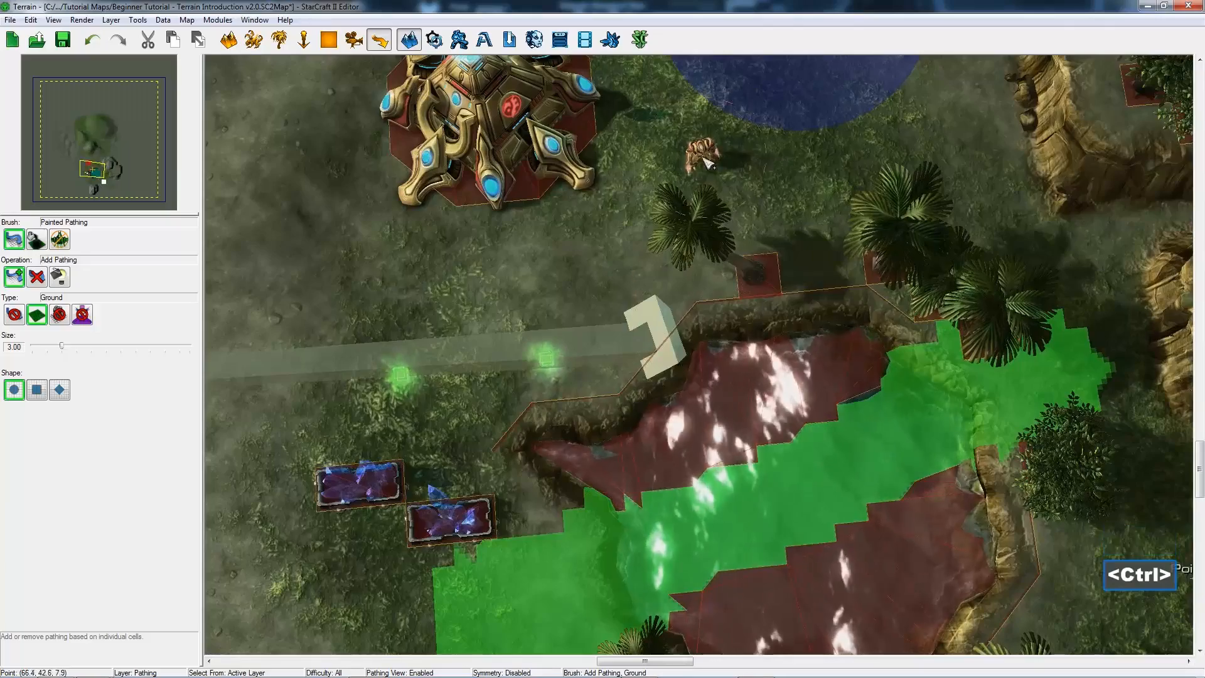
right_drag(872, 432, 865, 270)
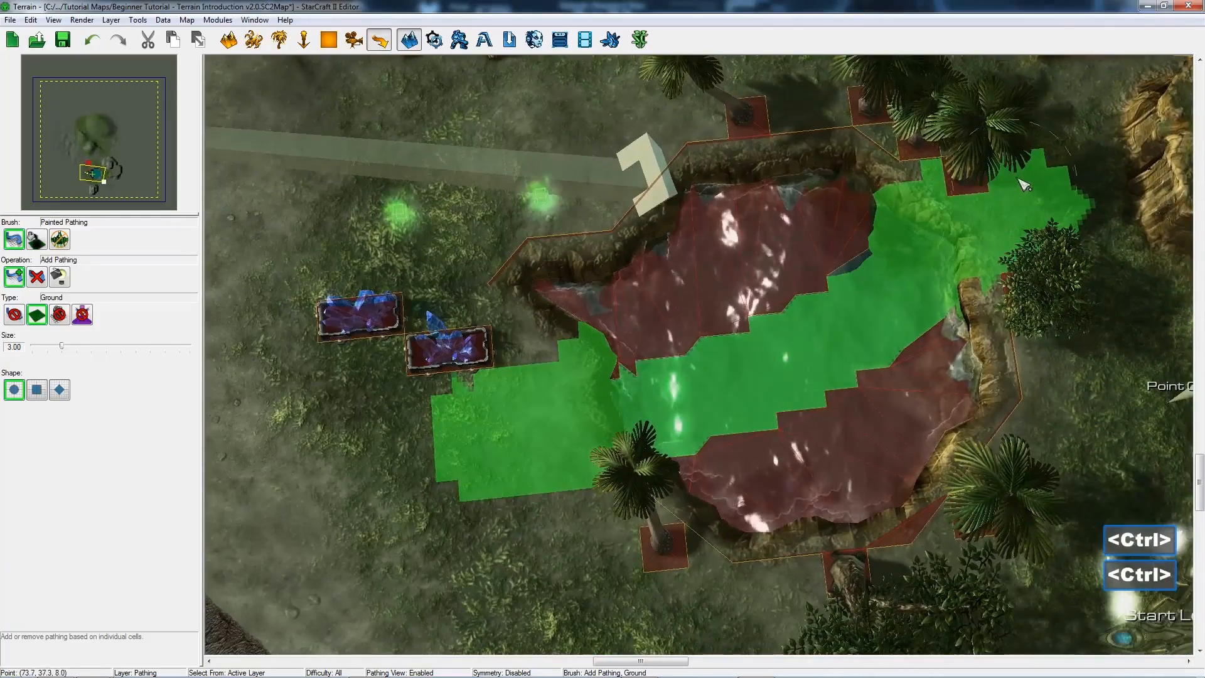
ctrl+right_drag(880, 322, 944, 264)
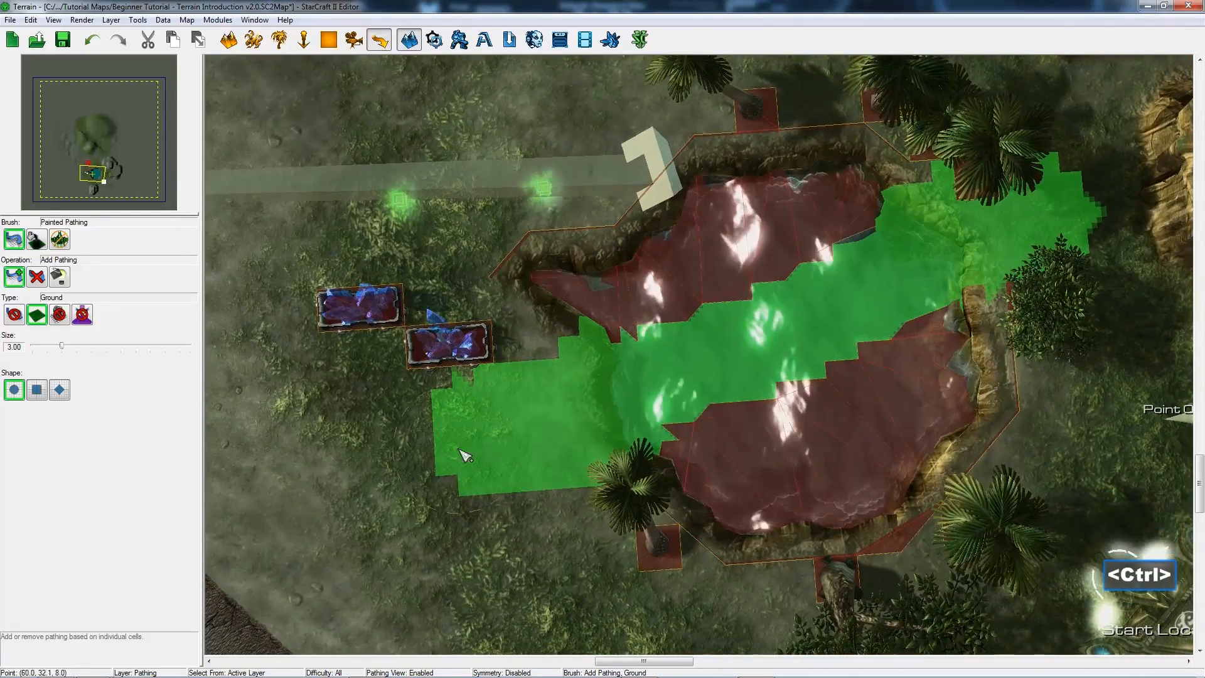
mouse_move(814, 462)
right_down()
mouse_move(742, 477)
mouse_move(709, 288)
right_up()
Leave the pathing brush, hide the pathing overlay and placed markers, and examine the pond's surface and bed up close
key(v)
key(Escape)
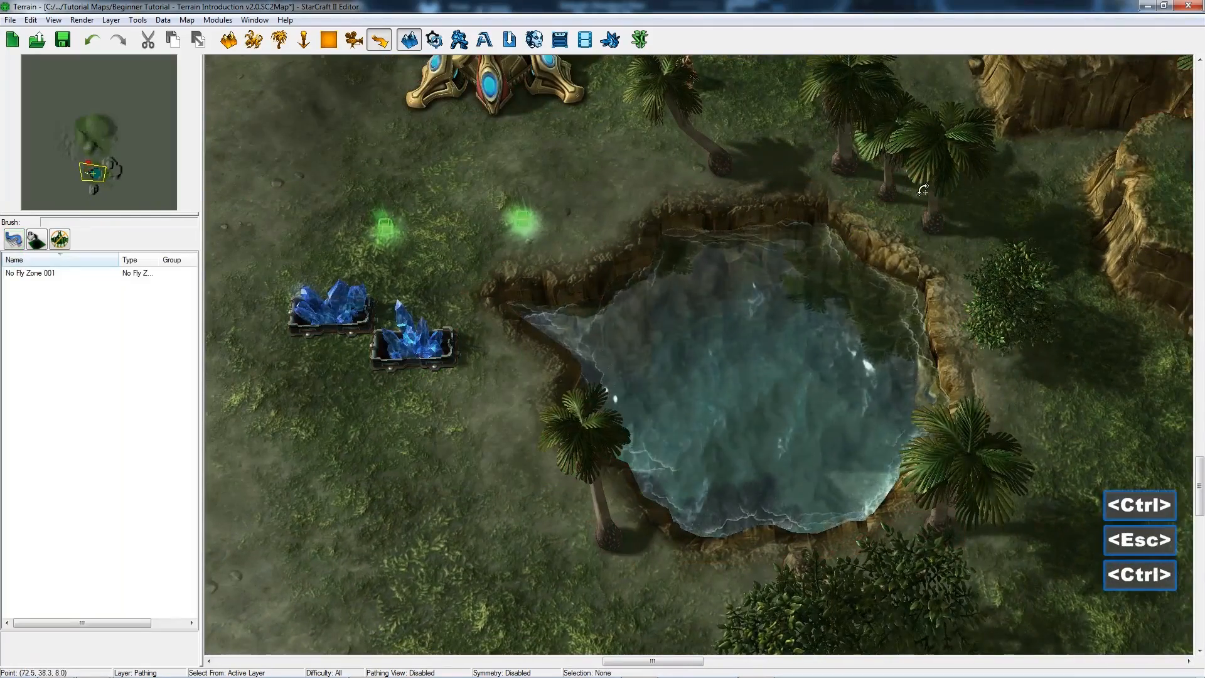
ctrl+right_drag(923, 189, 937, 295)
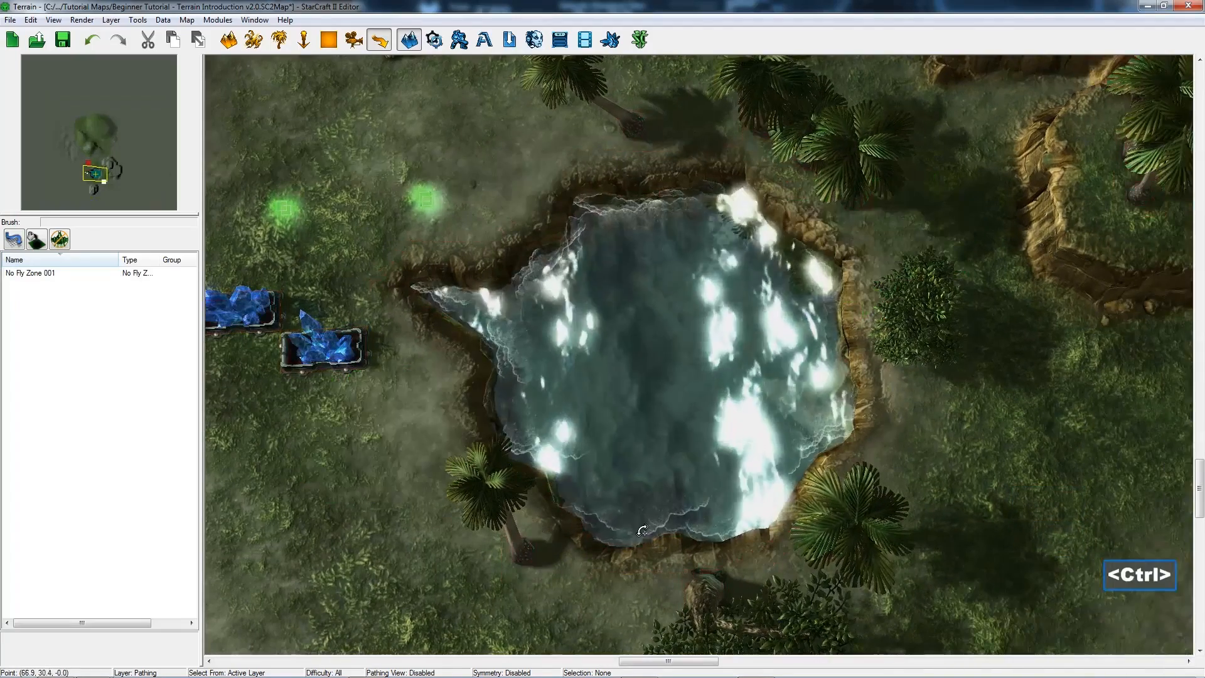
ctrl+right_drag(747, 377, 717, 399)
scroll(712, 394, up, 5)
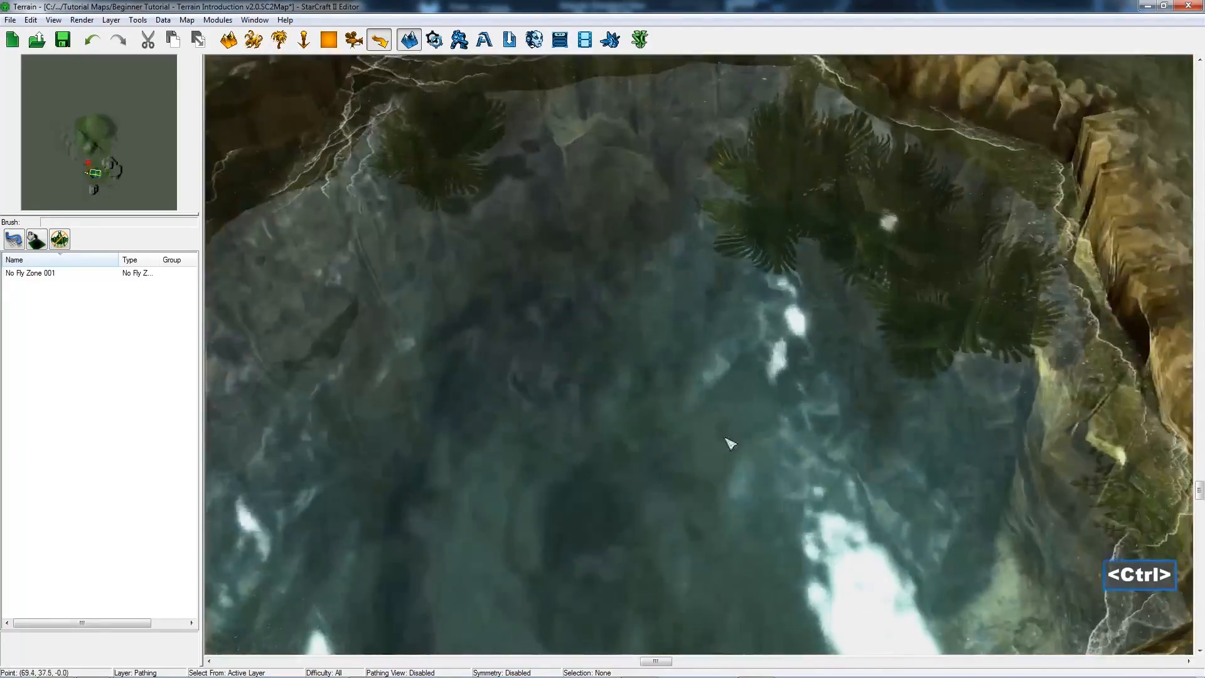
ctrl+right_drag(724, 441, 737, 32)
ctrl+right_drag(745, 239, 698, 507)
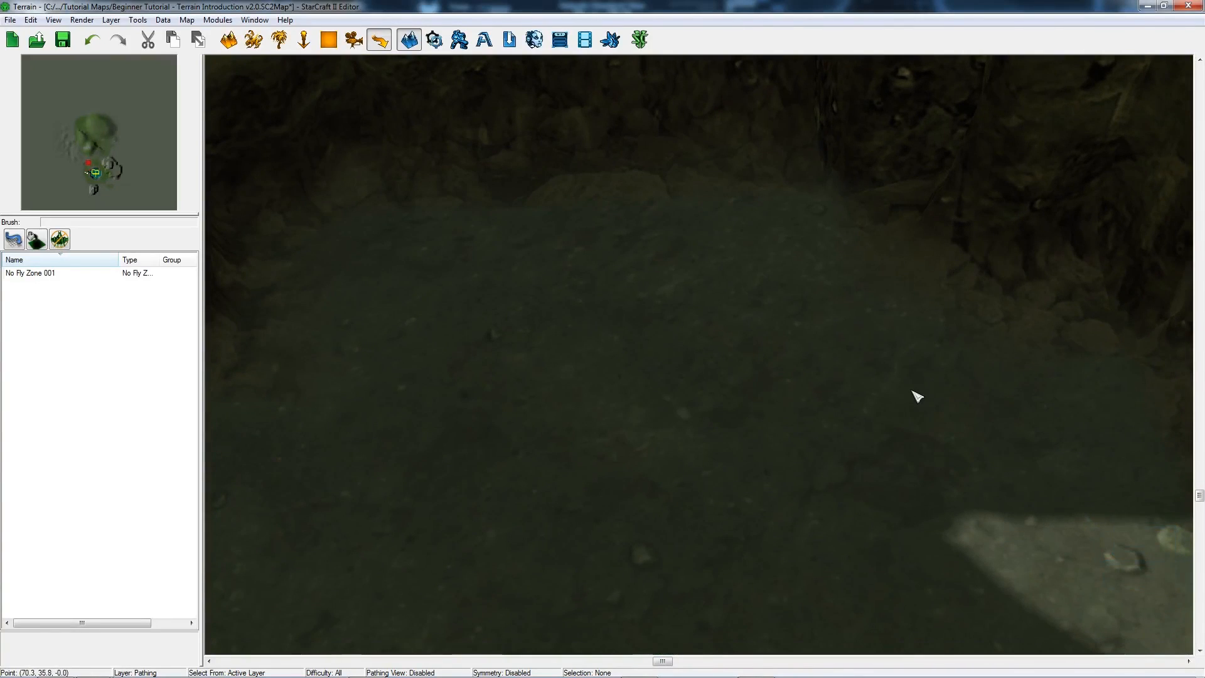
alt+right_drag(601, 512, 622, 377)
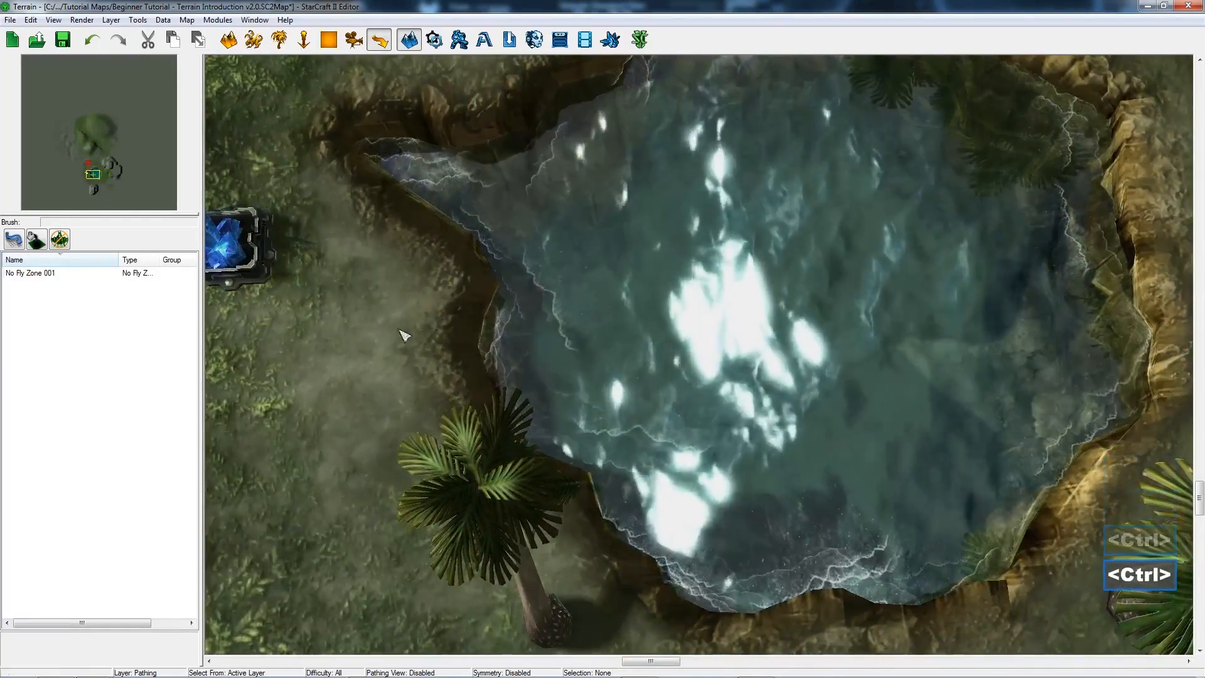
ctrl+right_drag(405, 336, 686, 446)
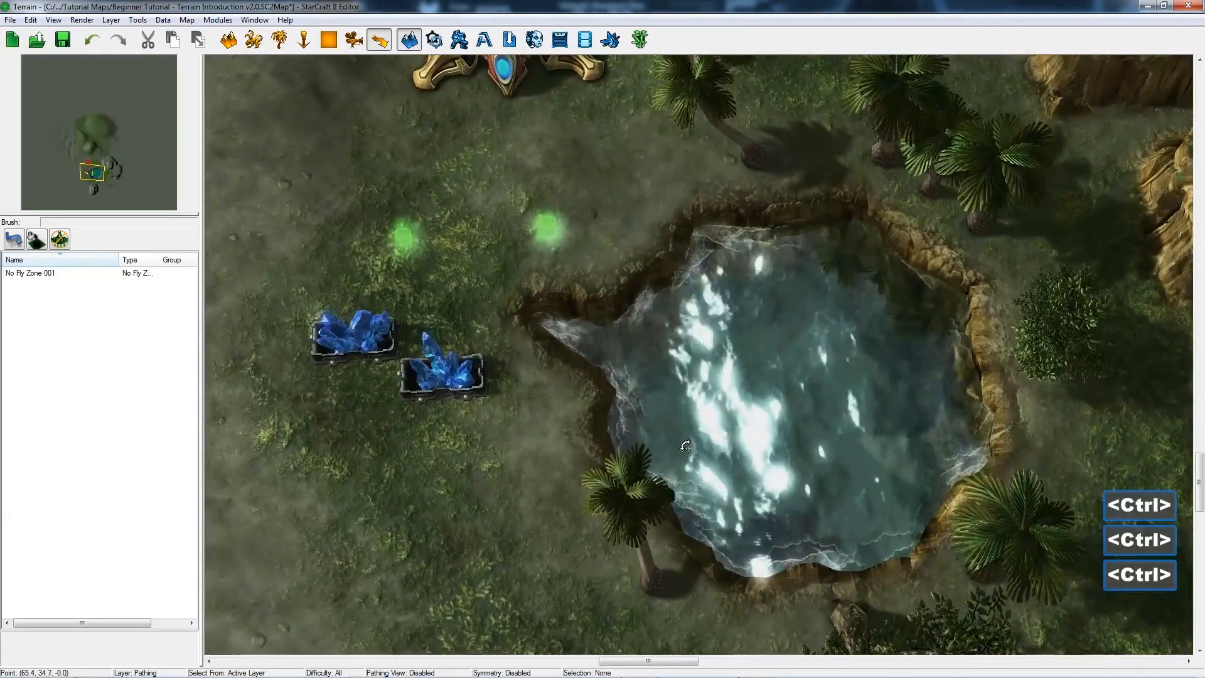
Show the pathing overlay and markers again and reactivate the Painted Pathing brush with Add Pathing
key(p)
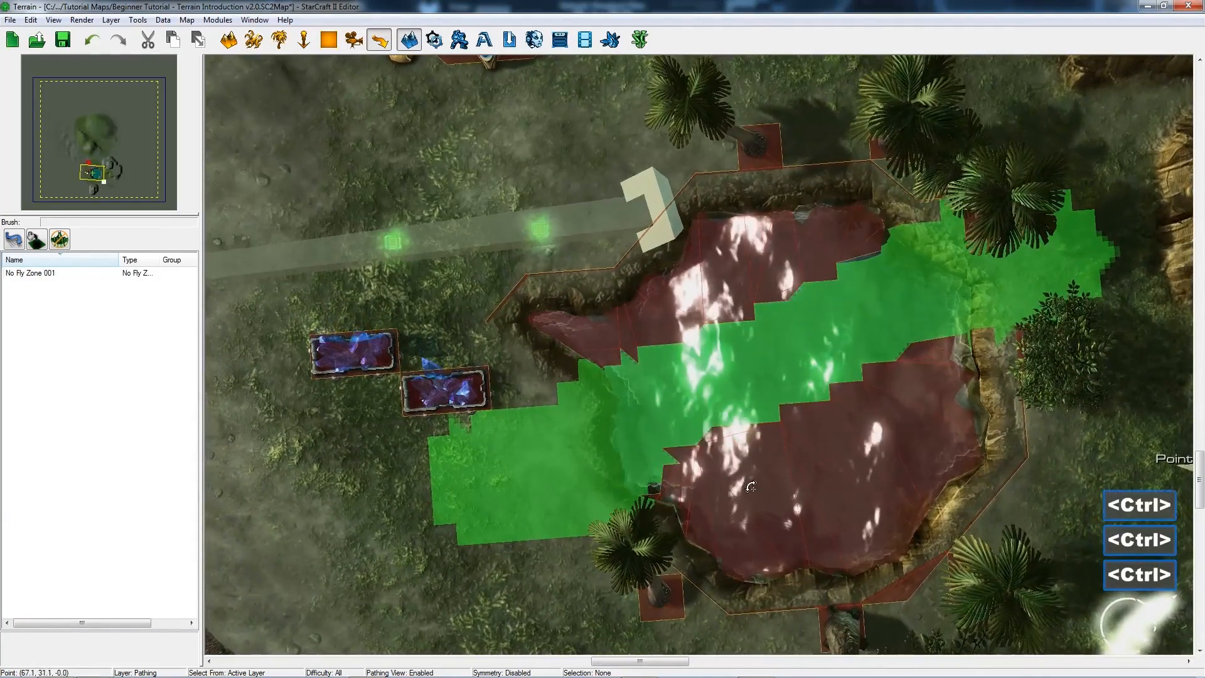
ctrl+right_drag(745, 555, 835, 336)
click(14, 239)
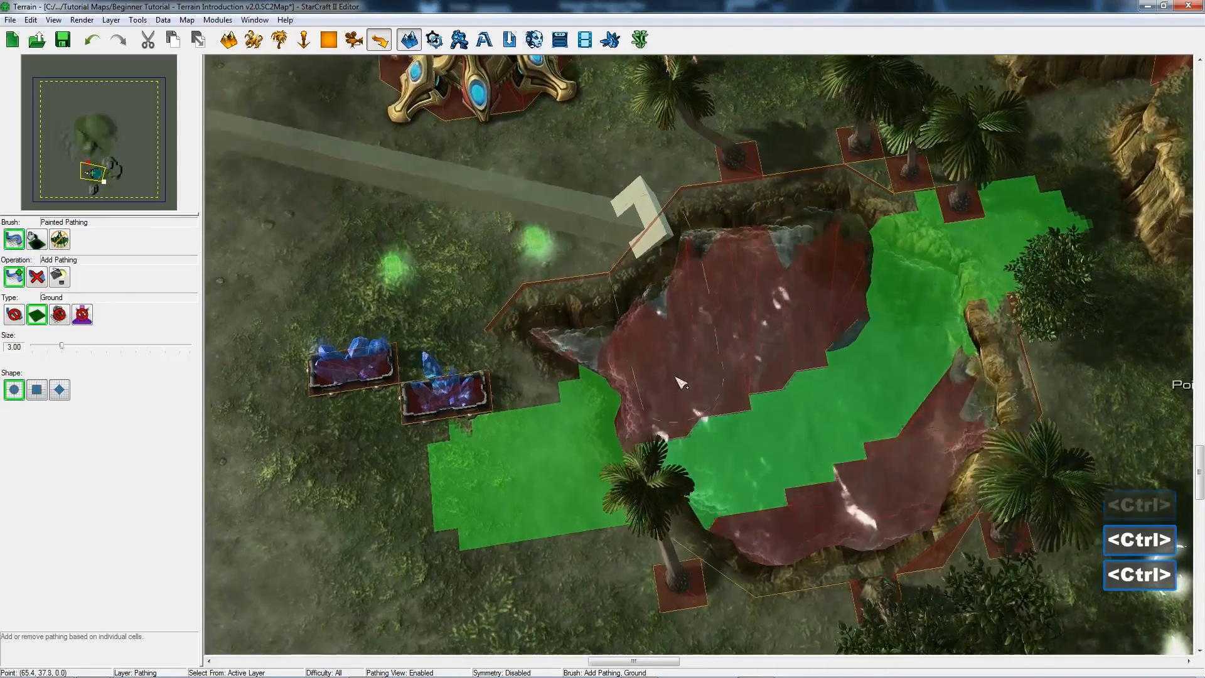
ctrl+right_drag(755, 380, 820, 377)
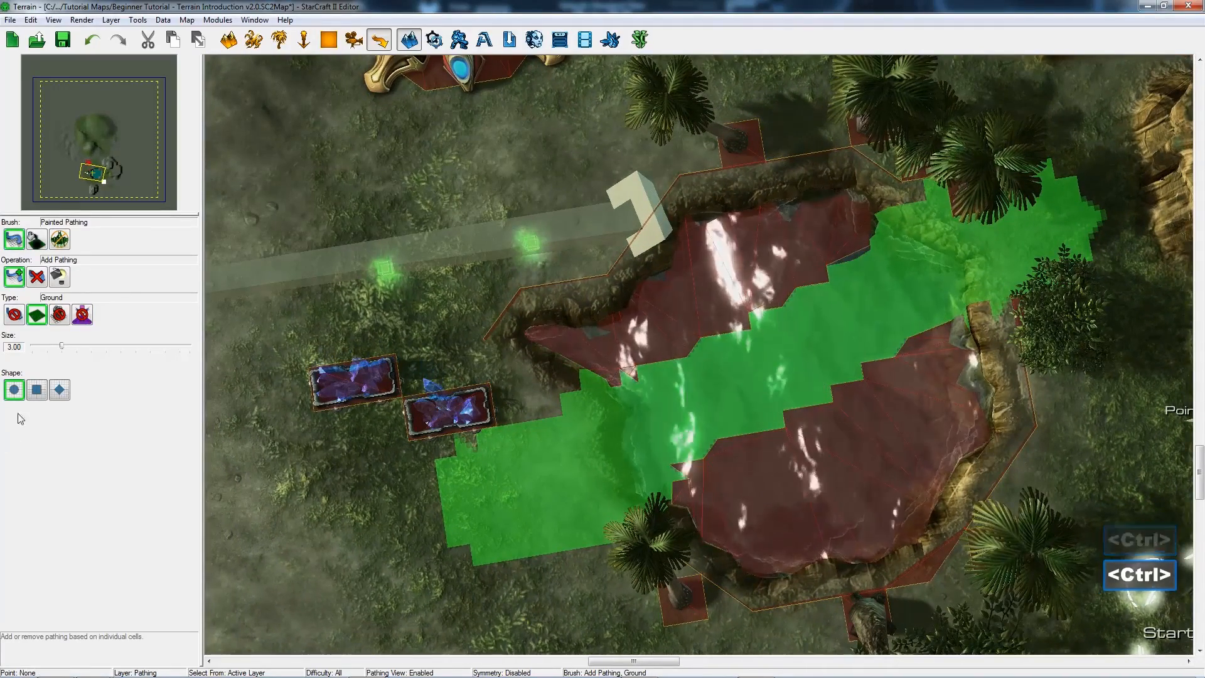
scroll(376, 351, down, 2)
ctrl+right_drag(351, 402, 339, 340)
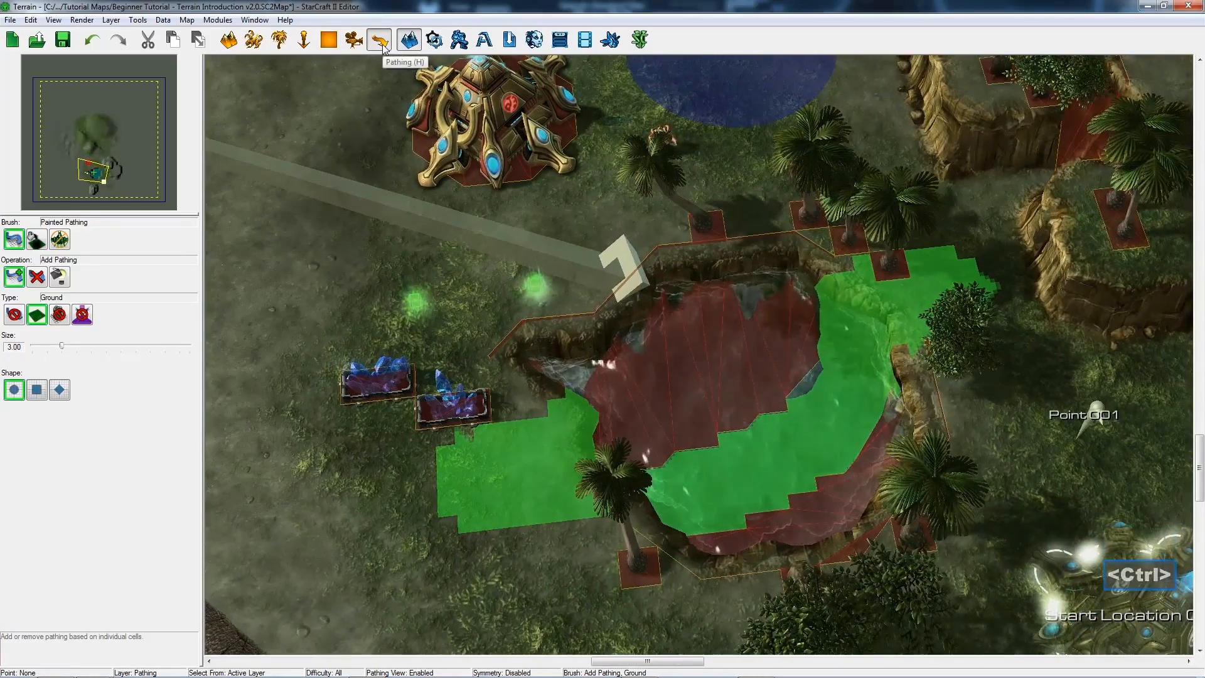
Set the pathing type to No Building and paint a rounded size 3.00 patch just west of the crystal carts
click(66, 312)
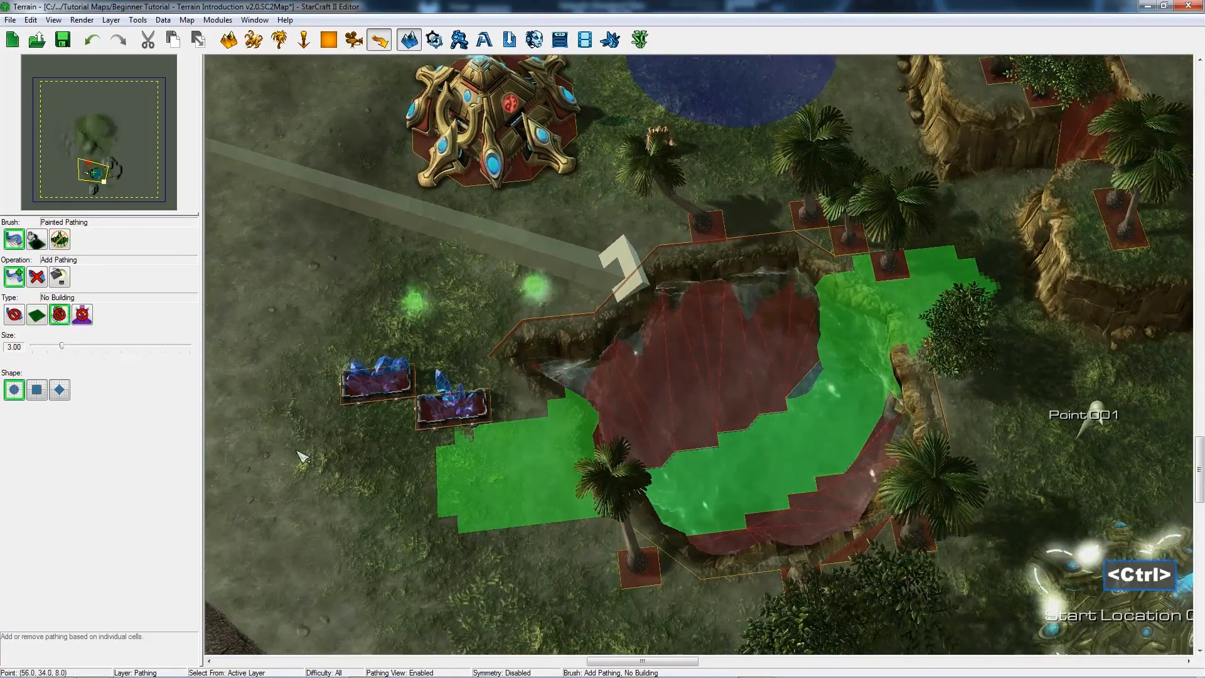
mouse_move(298, 453)
right_down()
mouse_move(377, 353)
mouse_move(522, 353)
right_up()
mouse_move(516, 344)
mouse_down()
mouse_move(479, 318)
mouse_move(487, 360)
mouse_move(508, 329)
mouse_move(511, 352)
mouse_up()
ctrl+right_drag(552, 339, 648, 397)
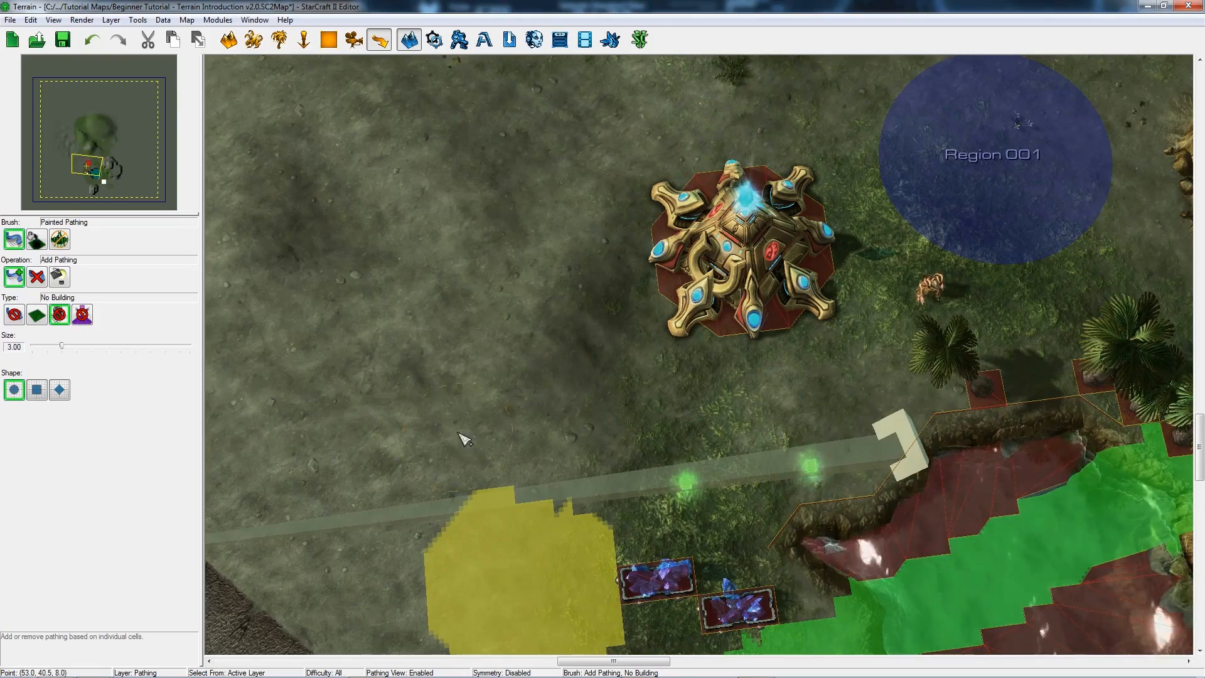
Set the pathing type to No Burrowing and paint a patch northwest of the No Building area, partly overlapping it
ctrl+right_drag(465, 439, 146, 325)
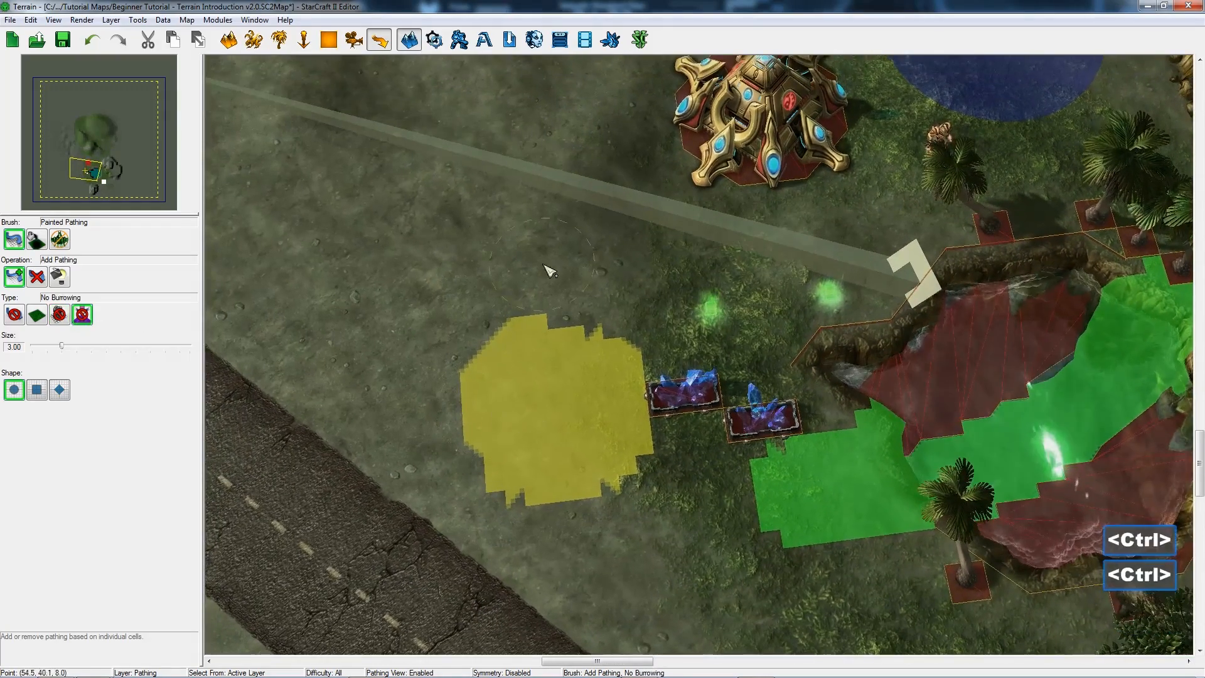
mouse_move(546, 270)
mouse_down()
mouse_move(443, 282)
mouse_move(456, 306)
mouse_move(552, 265)
mouse_up()
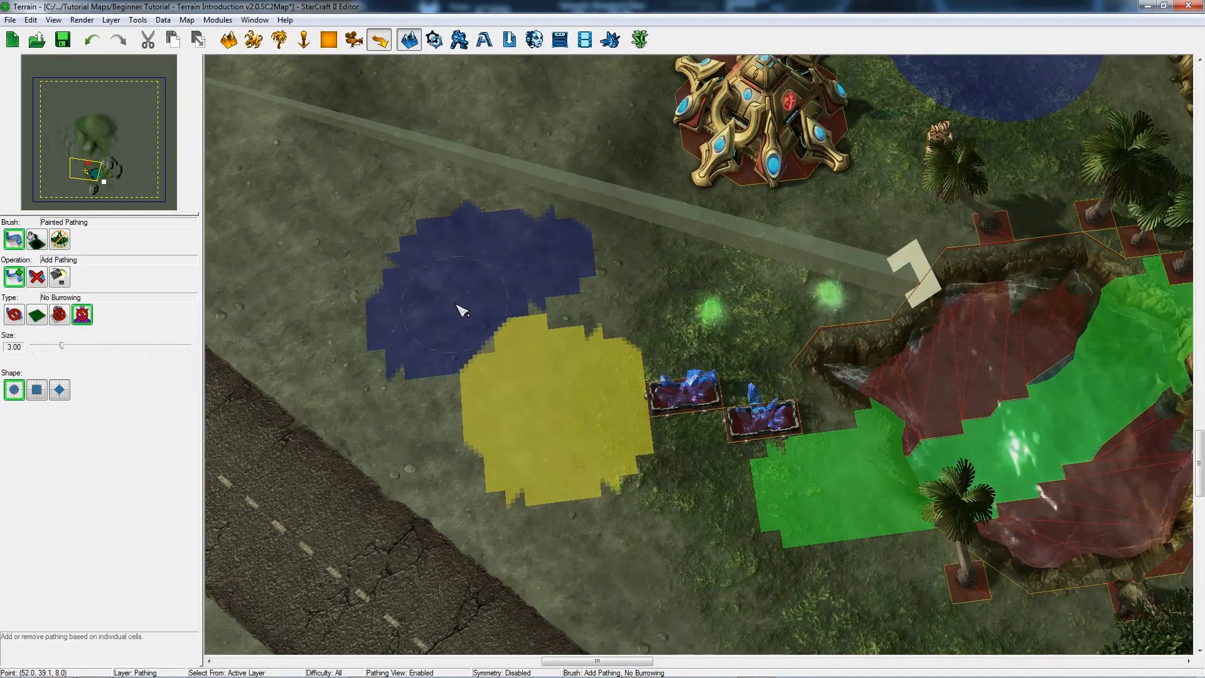
drag(507, 326, 498, 374)
ctrl+right_drag(510, 484, 466, 328)
ctrl+right_drag(544, 468, 583, 433)
scroll(584, 433, down, 3)
ctrl+right_drag(517, 413, 502, 385)
Switch to Fill Pathing within Cliff Level and fill the top of the highest northeast cliff with No Pathing
click(59, 277)
scroll(503, 384, down, 3)
ctrl+right_drag(578, 473, 448, 397)
ctrl+right_drag(471, 463, 553, 470)
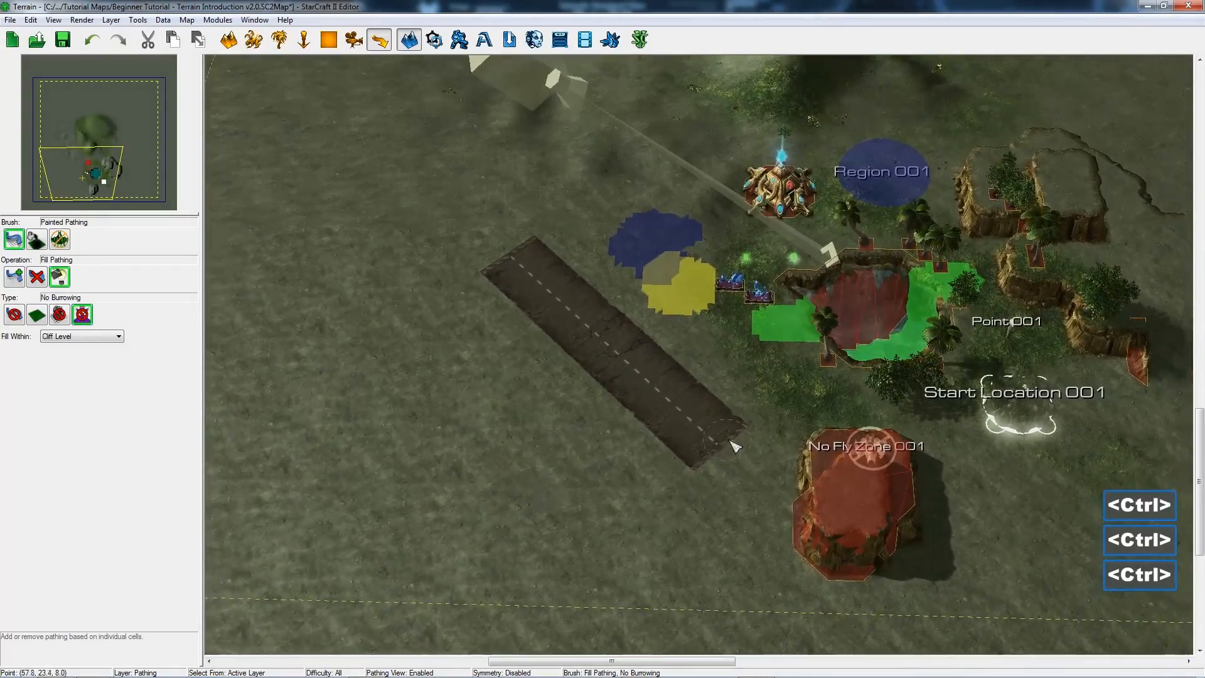
right_drag(735, 446, 440, 527)
ctrl+right_drag(439, 528, 442, 433)
scroll(726, 379, up, 3)
right_drag(722, 263, 733, 353)
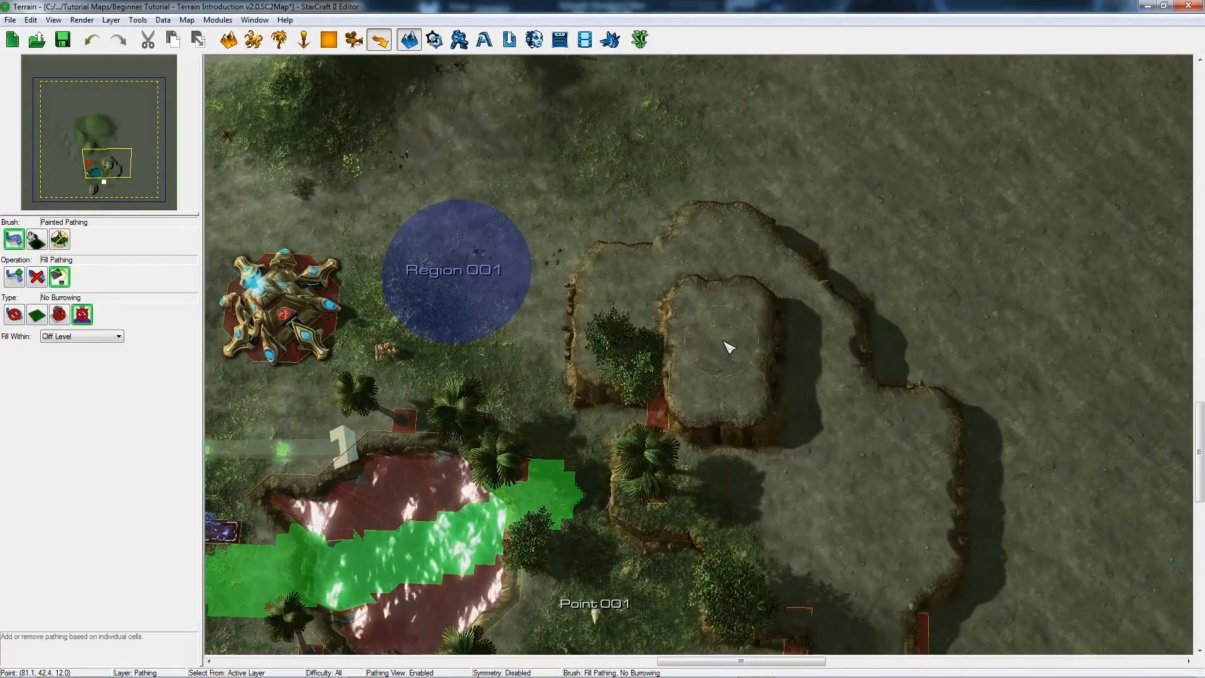
ctrl+right_drag(728, 347, 723, 358)
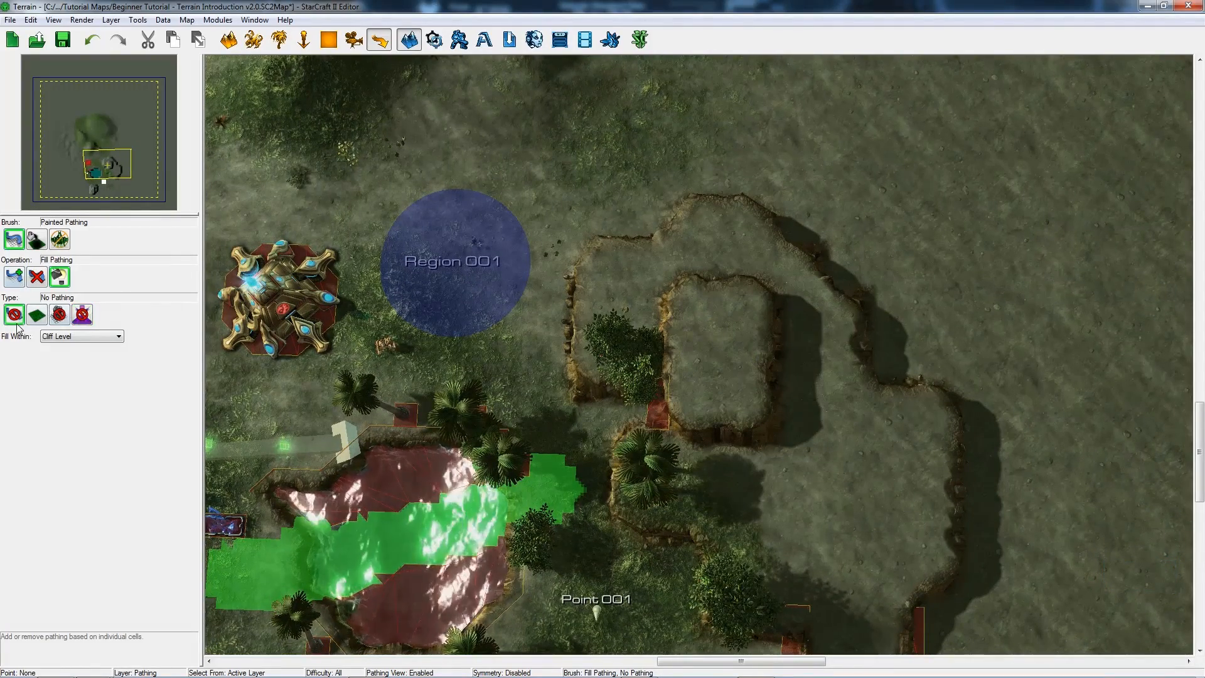
click(730, 350)
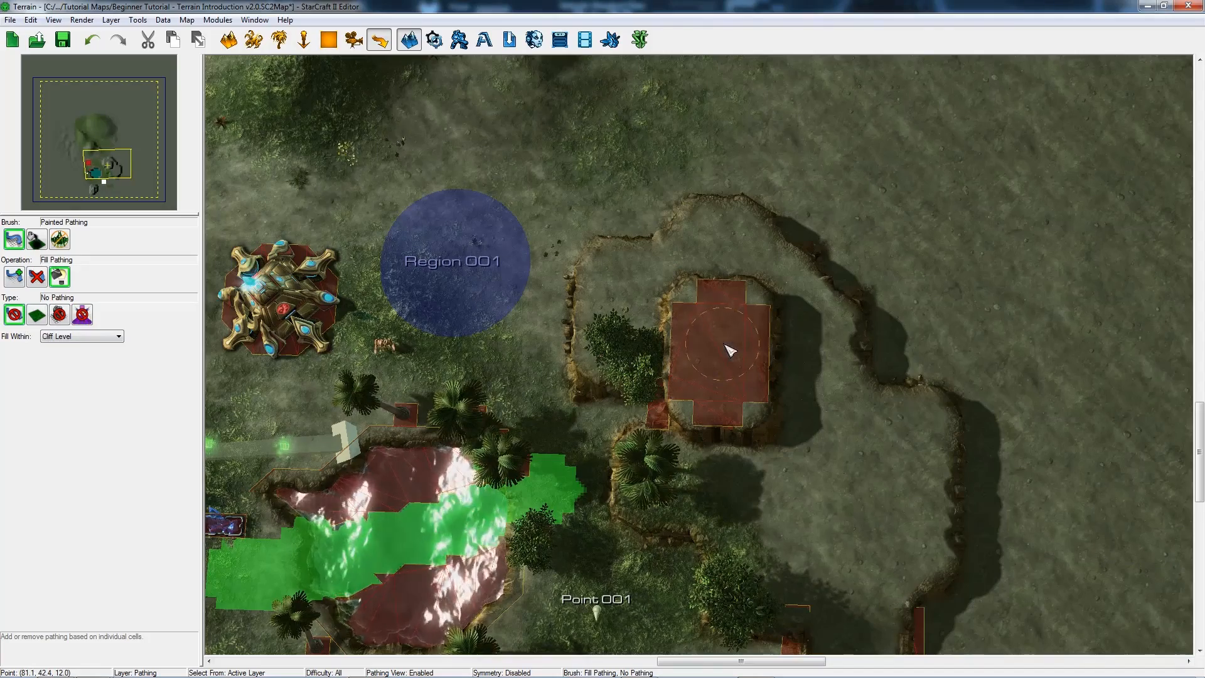
ctrl+right_drag(781, 387, 223, 367)
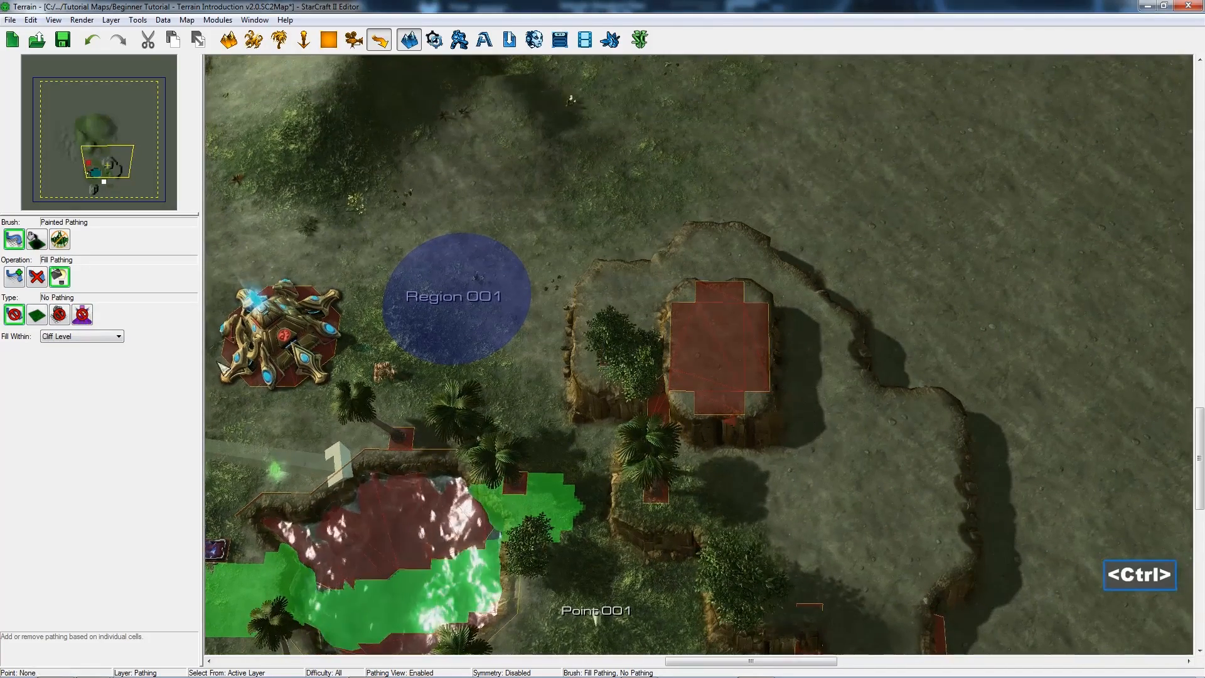
Review the Fill Within options, keep Cliff Level, and look over all the painted pathing areas around the pond
click(96, 337)
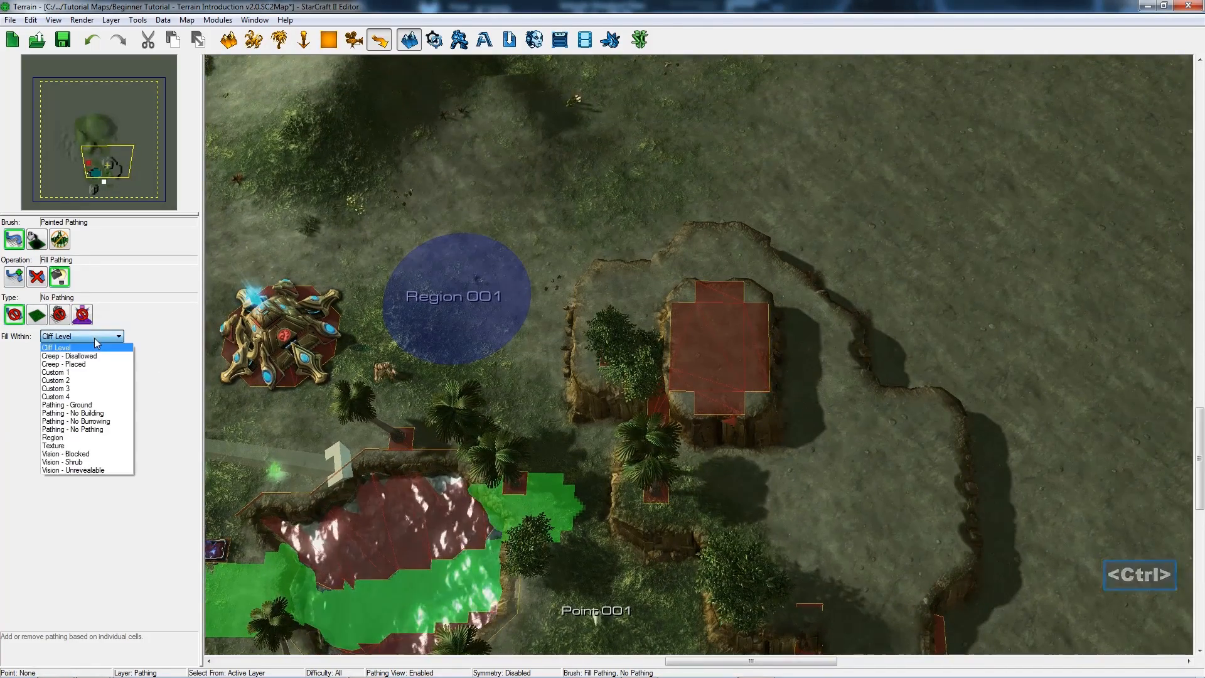
click(95, 339)
click(100, 340)
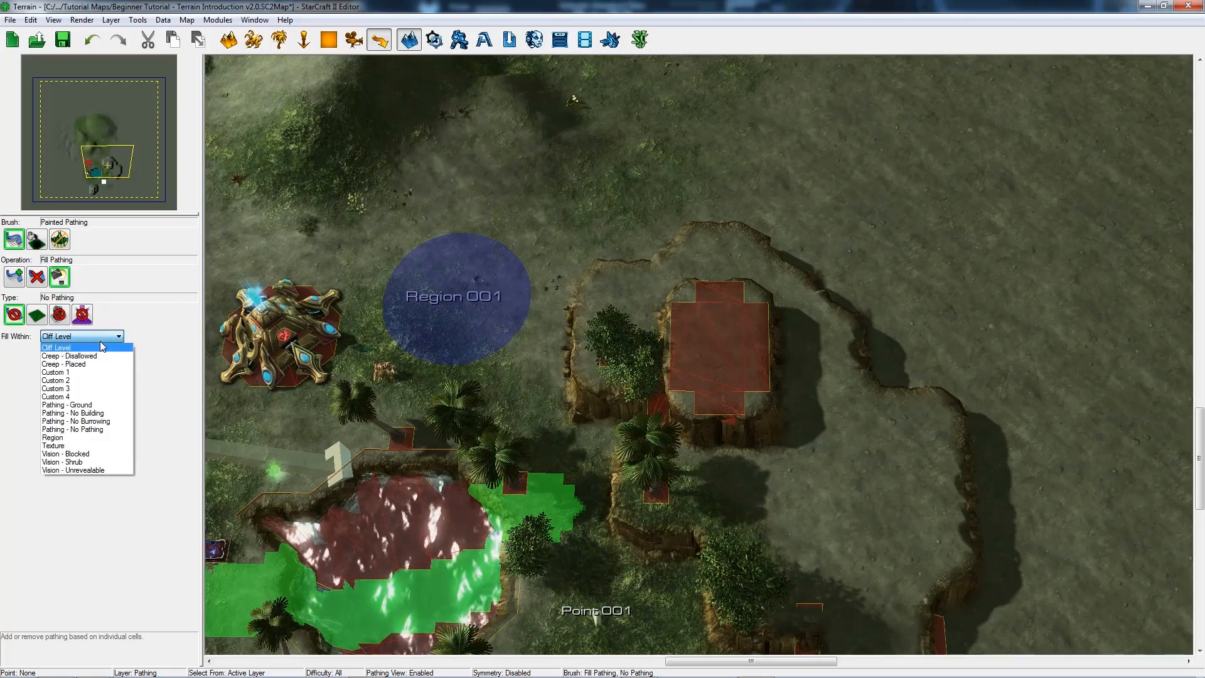
click(102, 346)
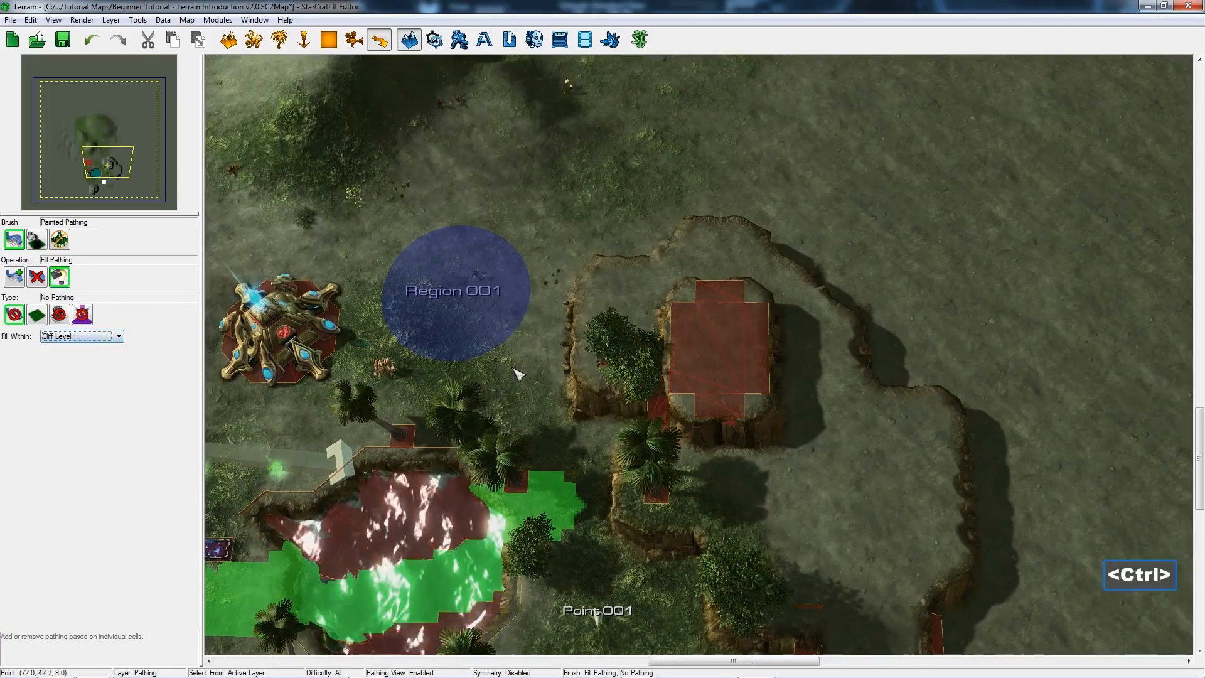
ctrl+right_drag(516, 371, 678, 326)
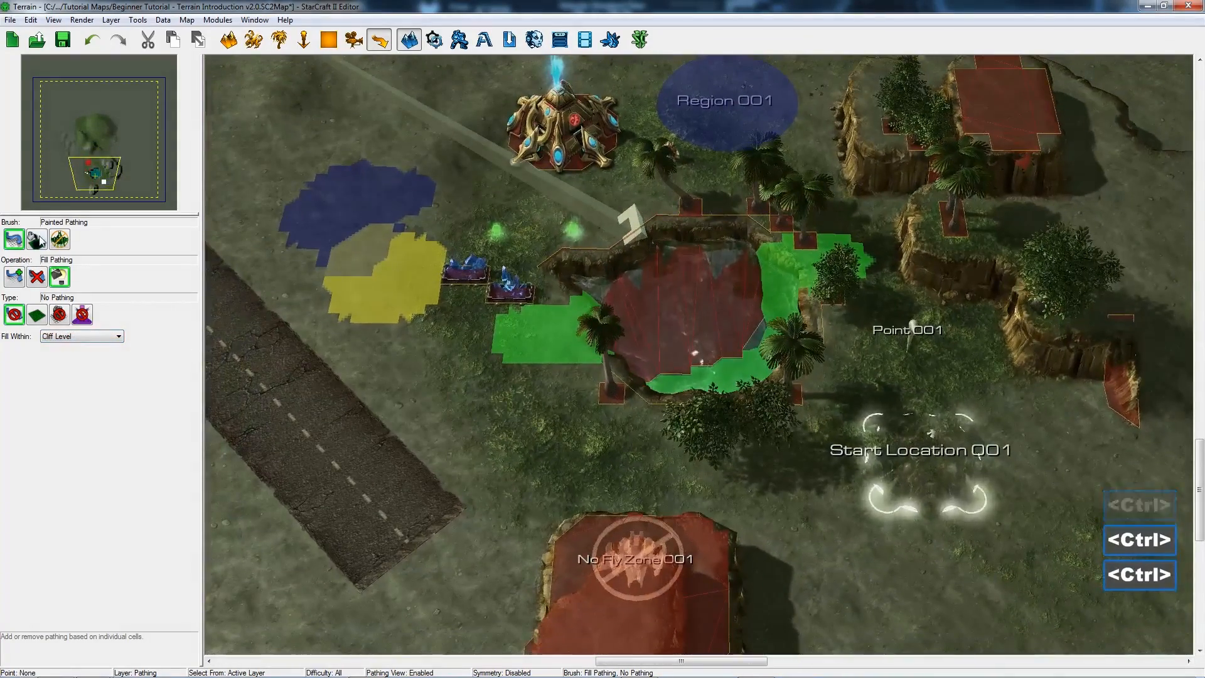
ctrl+right_drag(463, 377, 487, 444)
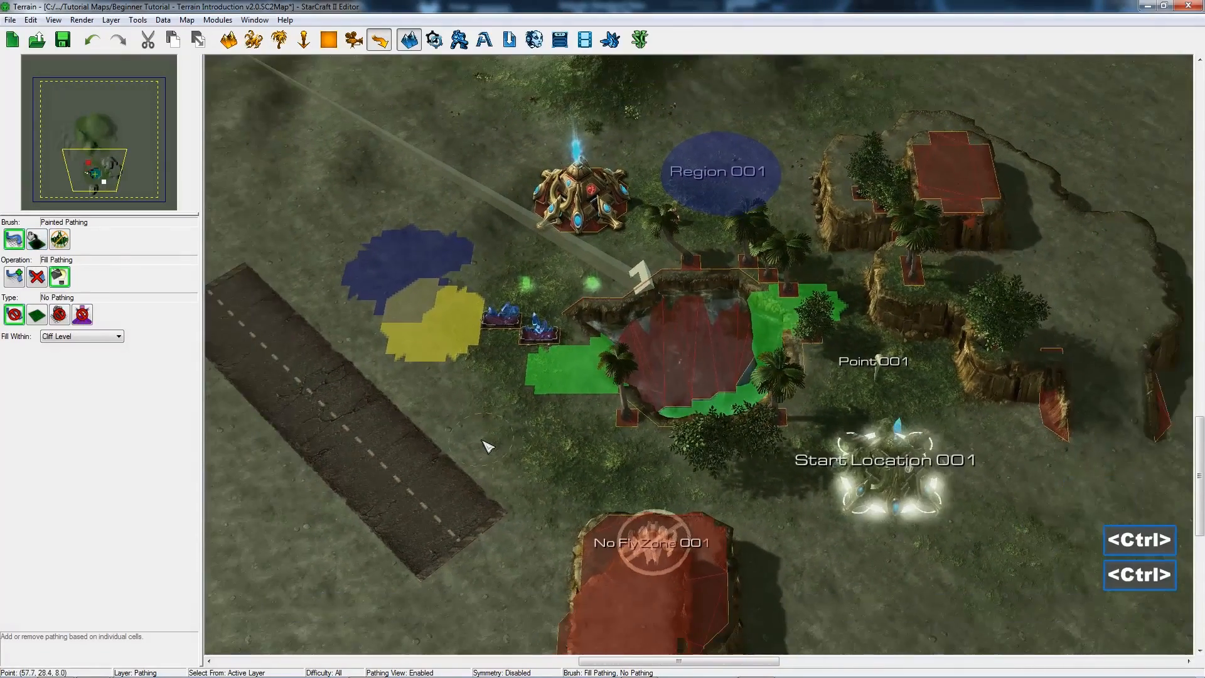
Leave the Fill Pathing brush and hide the pathing overlay and placed markers to view the plain terrain
key(Escape)
key(v)
ctrl+right_drag(578, 452, 578, 430)
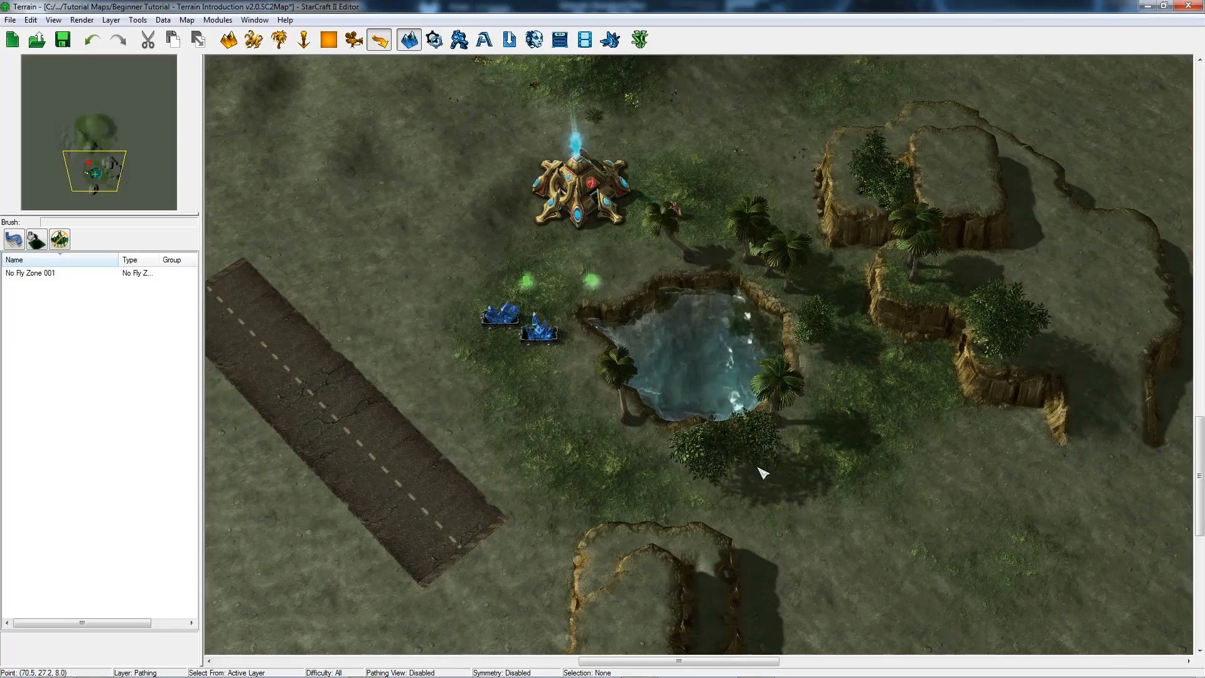
ctrl+right_drag(758, 467, 704, 405)
ctrl+right_drag(473, 392, 509, 395)
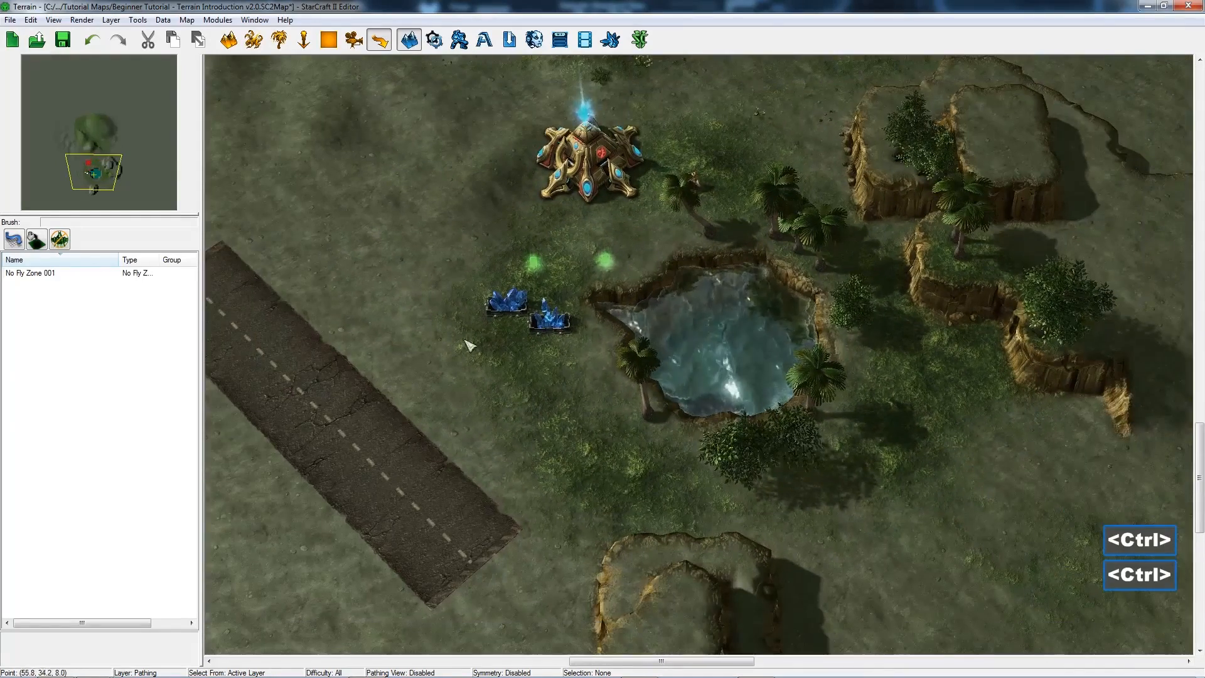
ctrl+right_drag(465, 341, 525, 293)
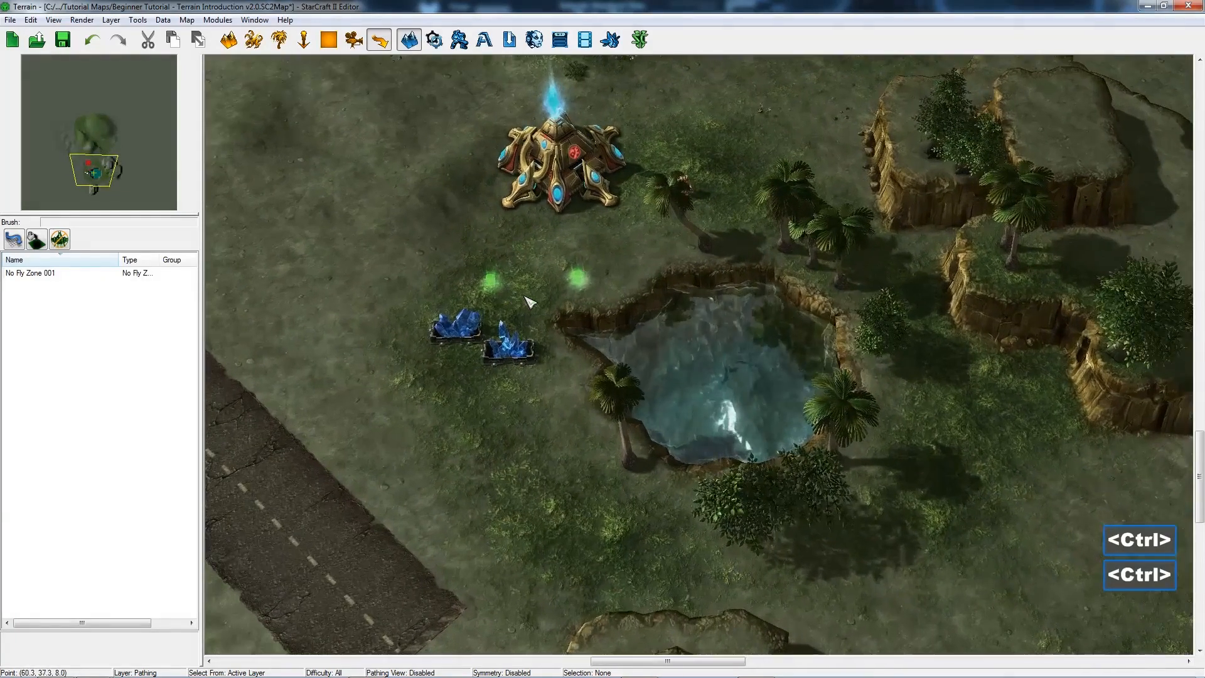
Open the editor preferences, review the Test Document and Startup settings, and close the dialog keeping them
click(10, 20)
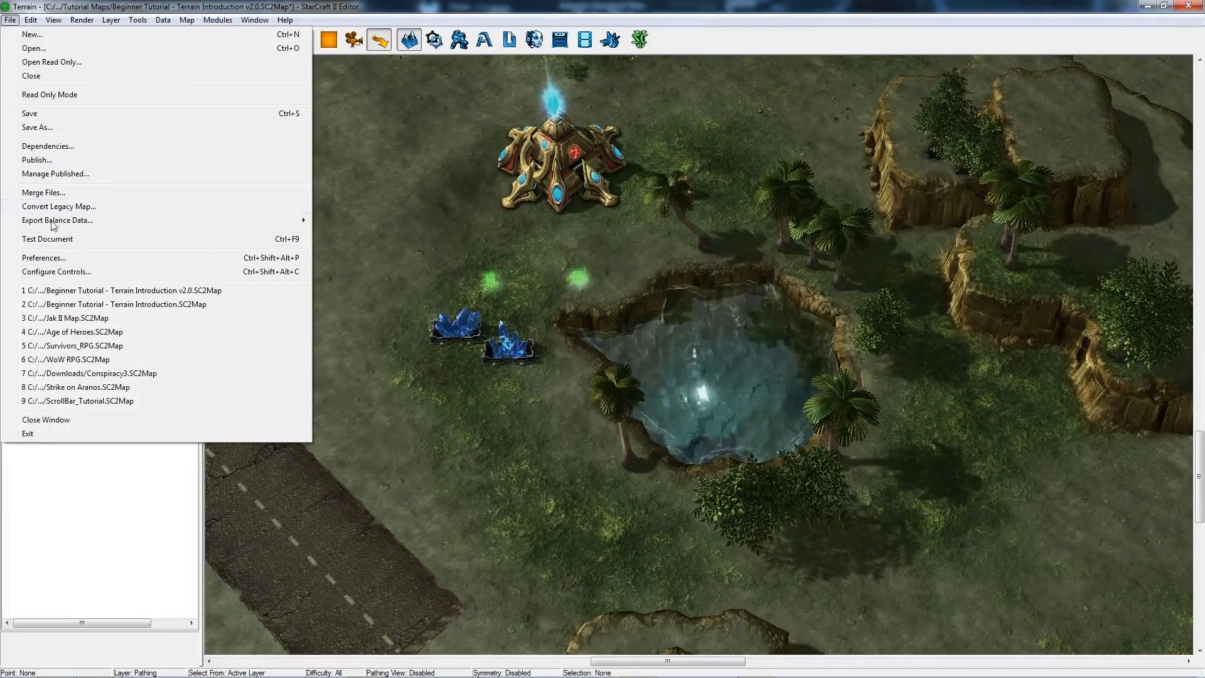
click(122, 262)
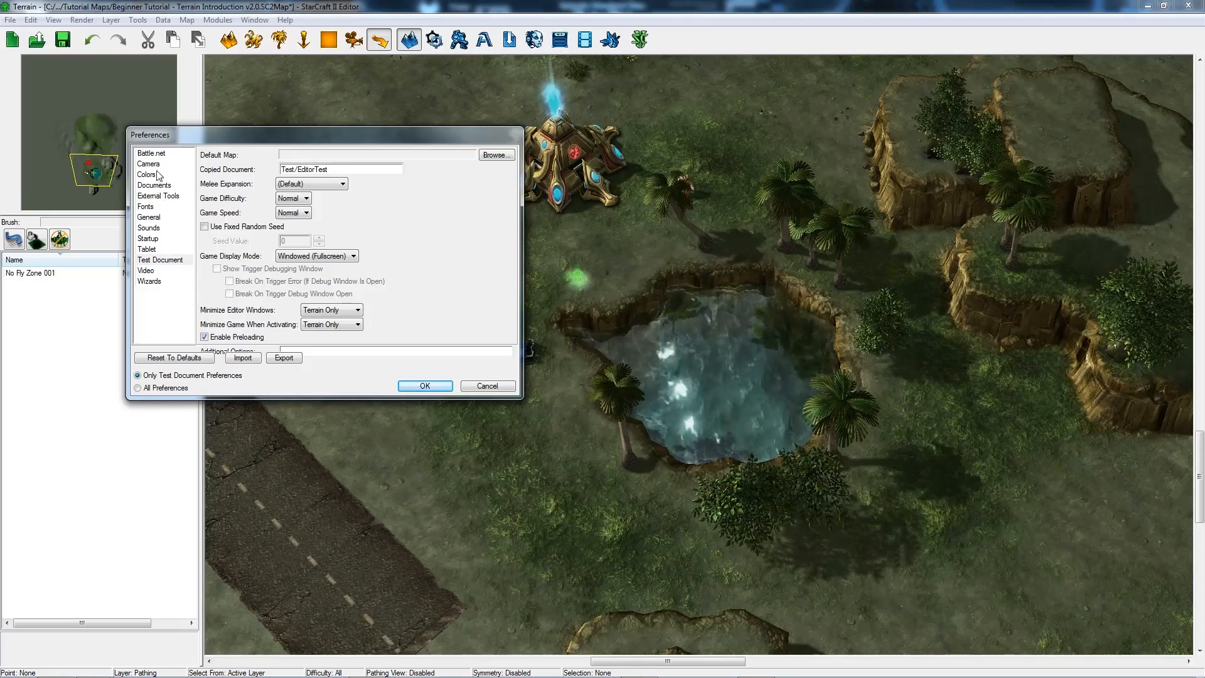
click(151, 238)
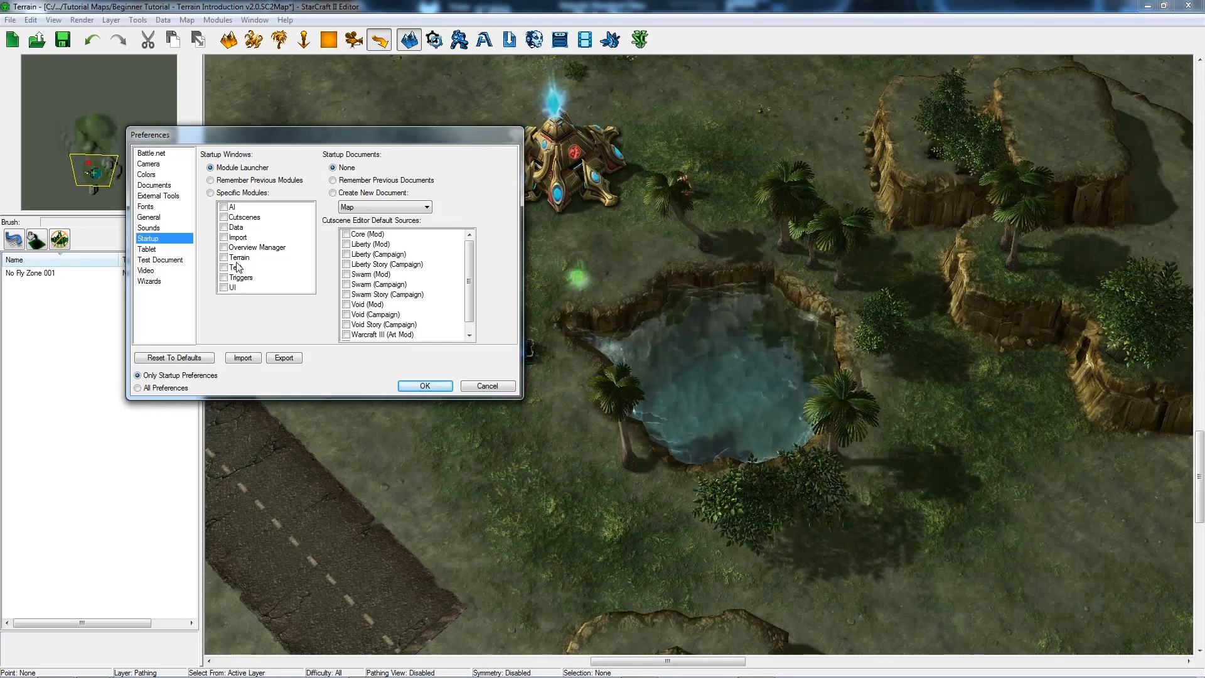
click(470, 251)
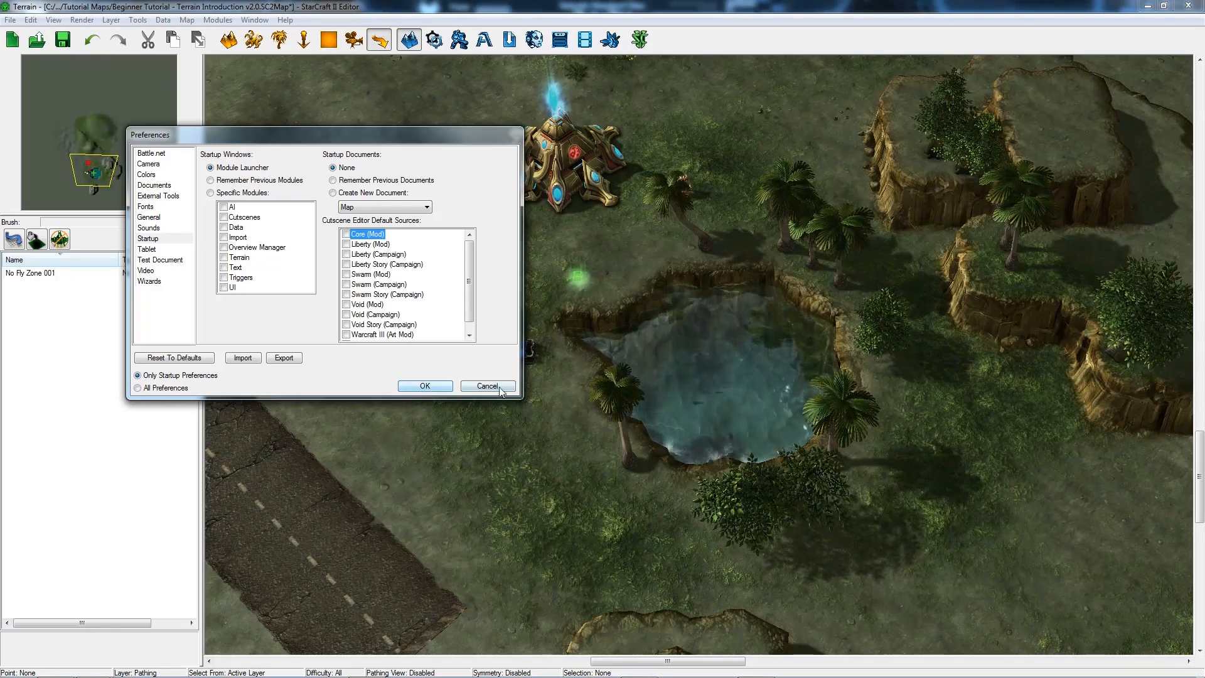
click(429, 388)
ctrl+right_drag(531, 315, 716, 477)
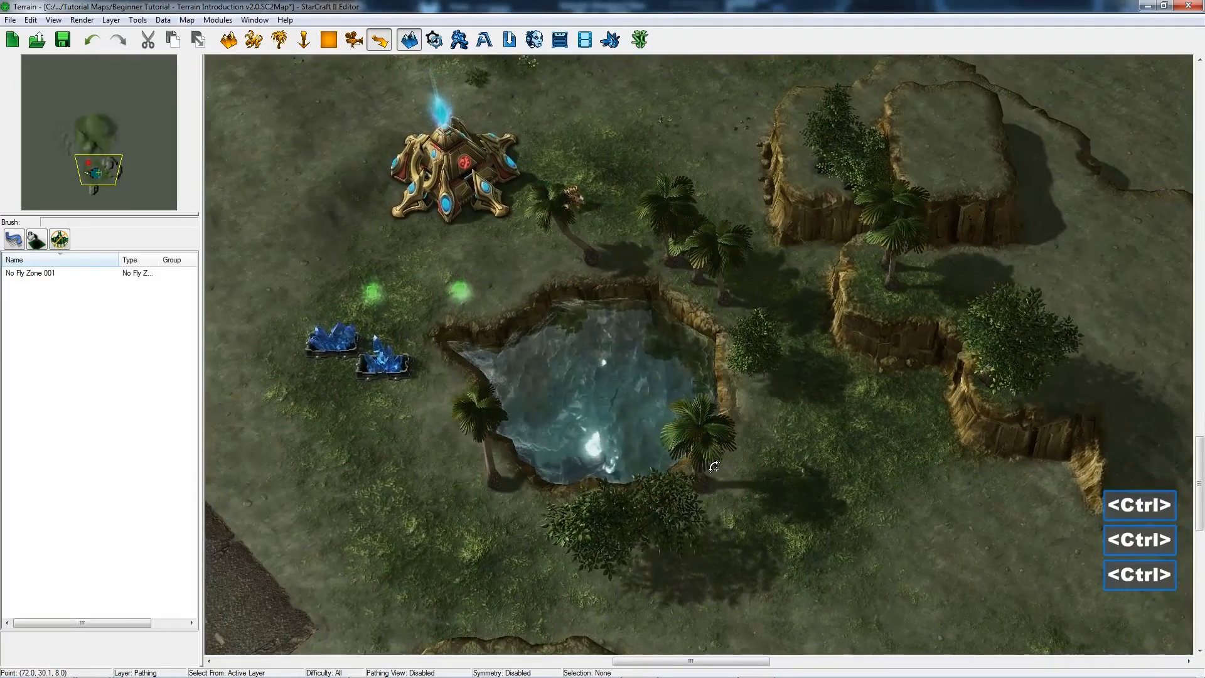
ctrl+right_drag(659, 393, 769, 461)
ctrl+right_drag(767, 503, 751, 492)
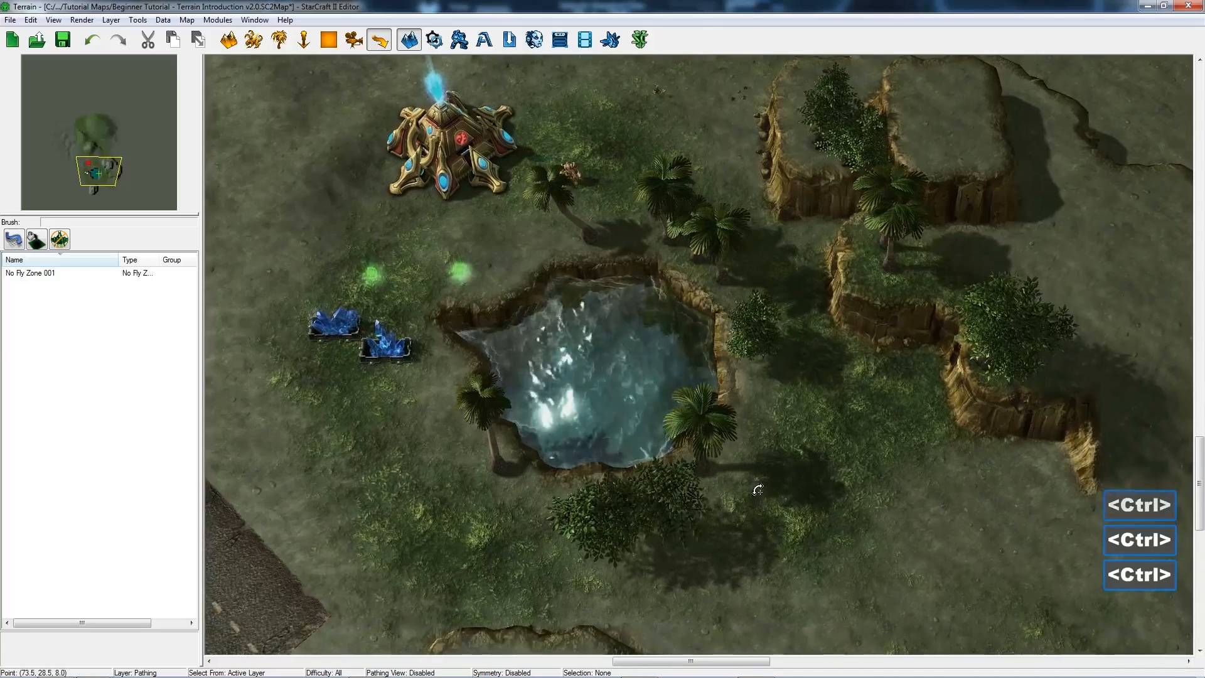